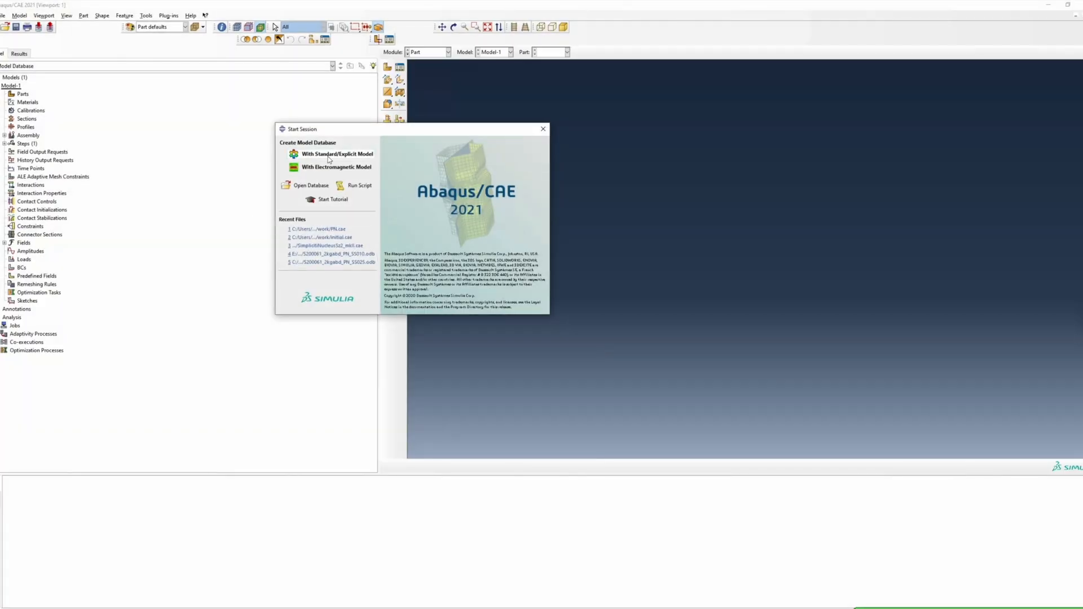
Step: Create a model database with a Standard/Explicit model and rename the model SN_initial
left_click(330, 157)
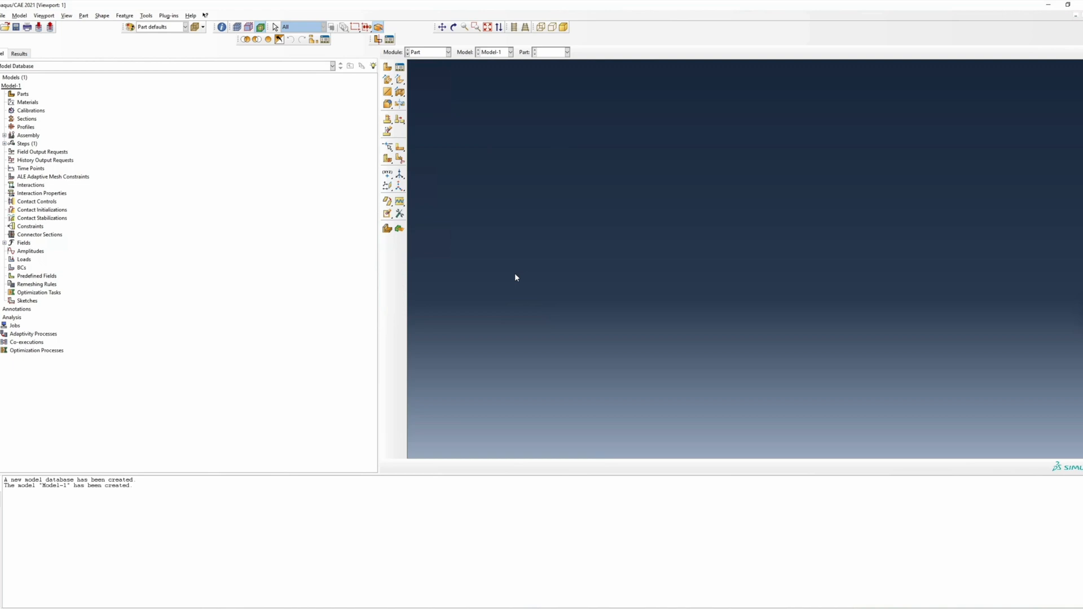
left_click(12, 85)
right_click(14, 86)
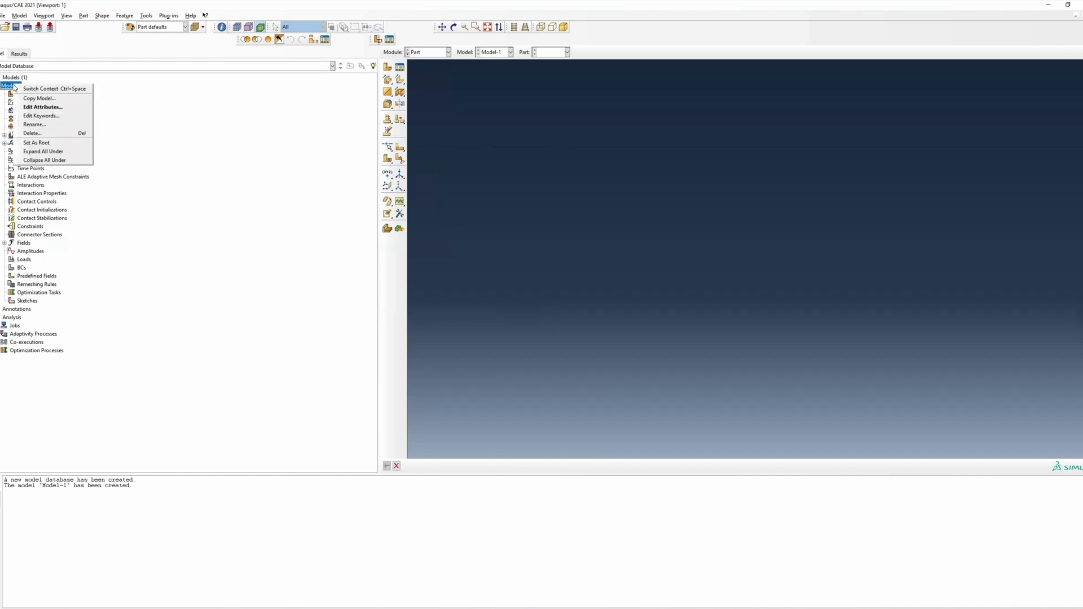
left_click(40, 126)
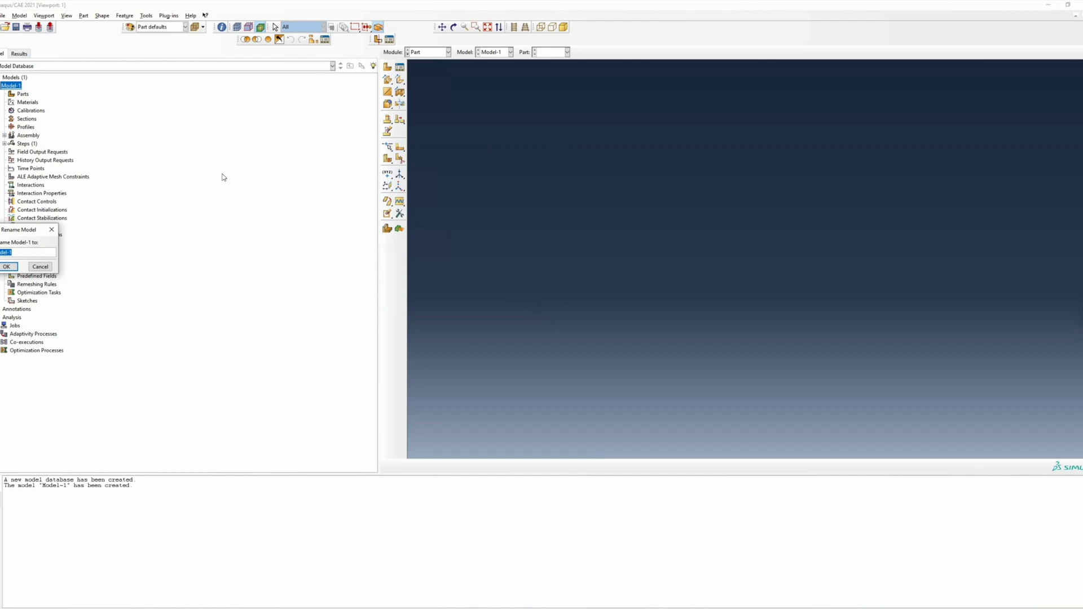
key("BackSpace")
key("Return")
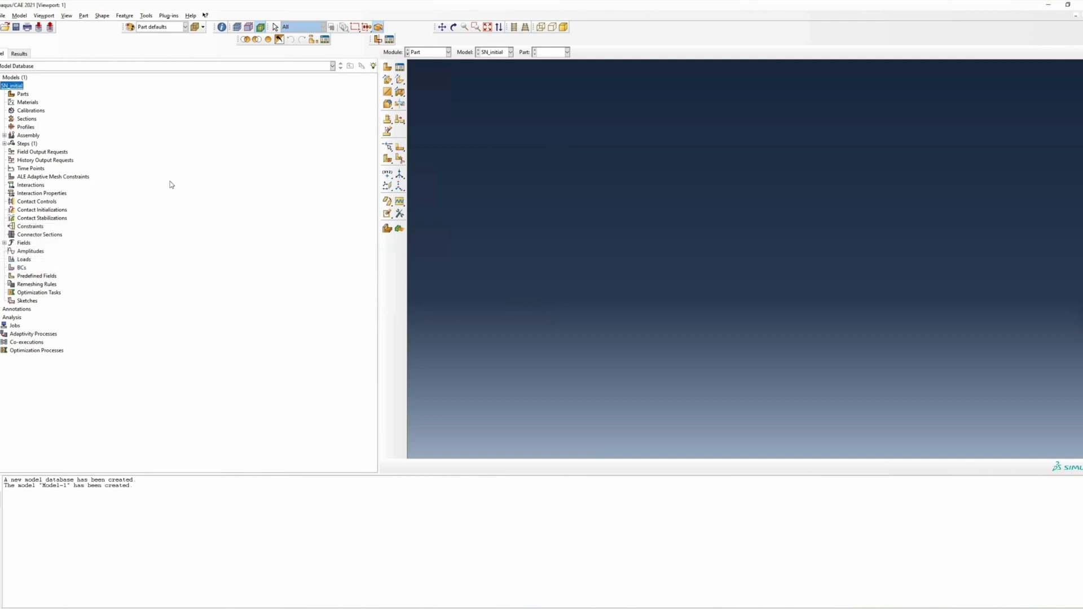
right_click(24, 96)
left_click(40, 121)
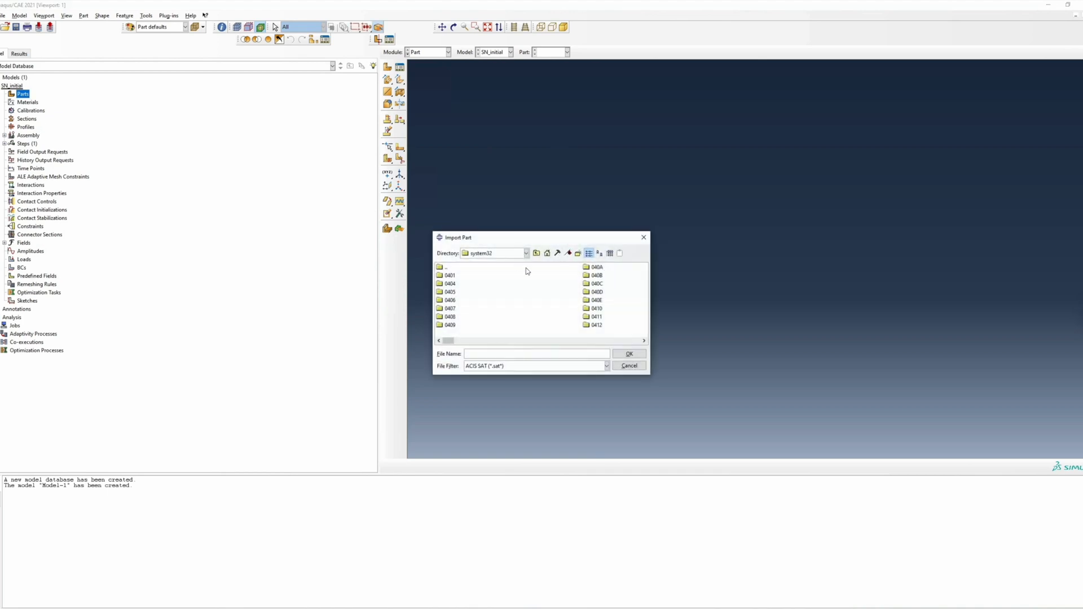
left_click(629, 366)
Step: Set the session's work directory to the project's working folder
left_click(3, 15)
left_click(28, 66)
left_click(464, 223)
left_click(418, 169)
double_click(416, 241)
double_click(346, 225)
double_click(330, 197)
double_click(329, 193)
left_click(325, 233)
left_click(498, 269)
left_click(391, 260)
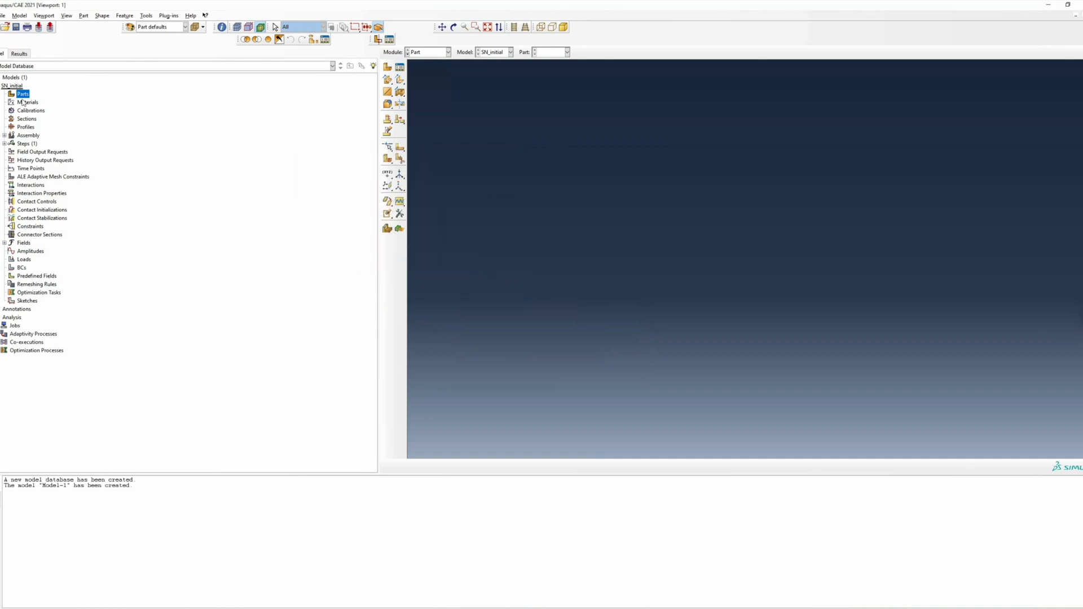
Step: Start a part import, browse to the bone_import folder and filter the files to STEP
right_click(22, 95)
left_click(32, 116)
left_click(547, 253)
double_click(547, 326)
double_click(463, 309)
double_click(459, 276)
double_click(460, 276)
double_click(465, 277)
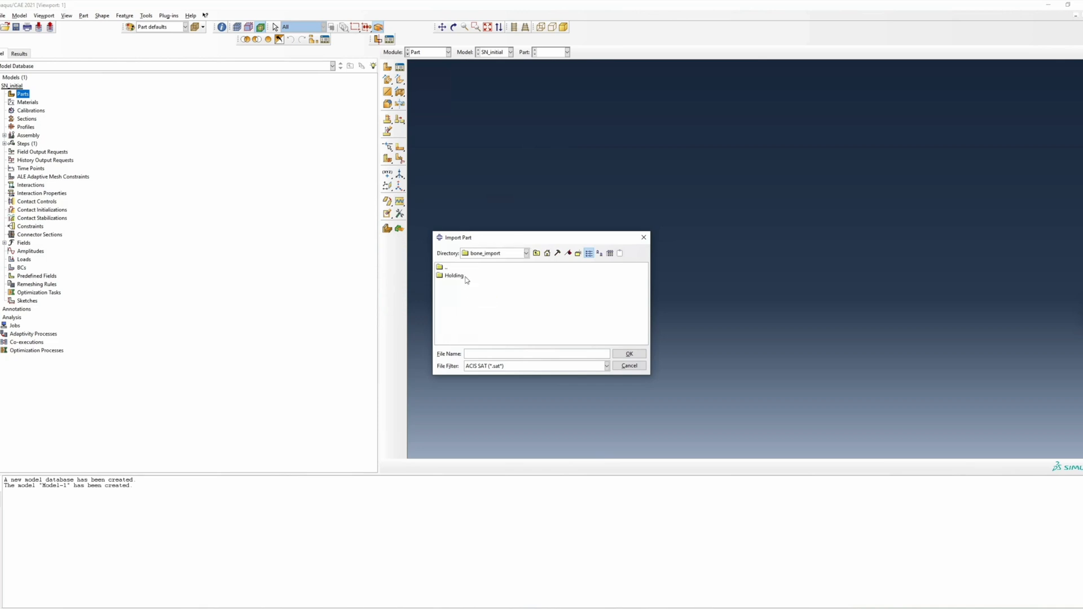
left_click(509, 365)
left_click(514, 402)
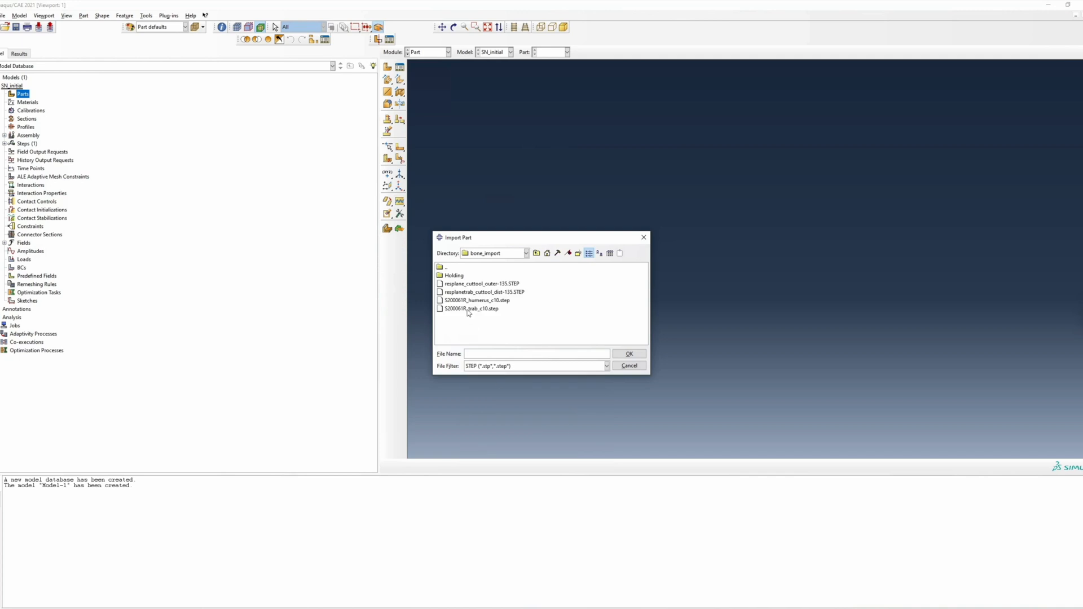
Step: Import resplane_cuttool_outer-135.STEP, combined into a single part with merged solid regions
left_click(481, 285)
left_click(626, 355)
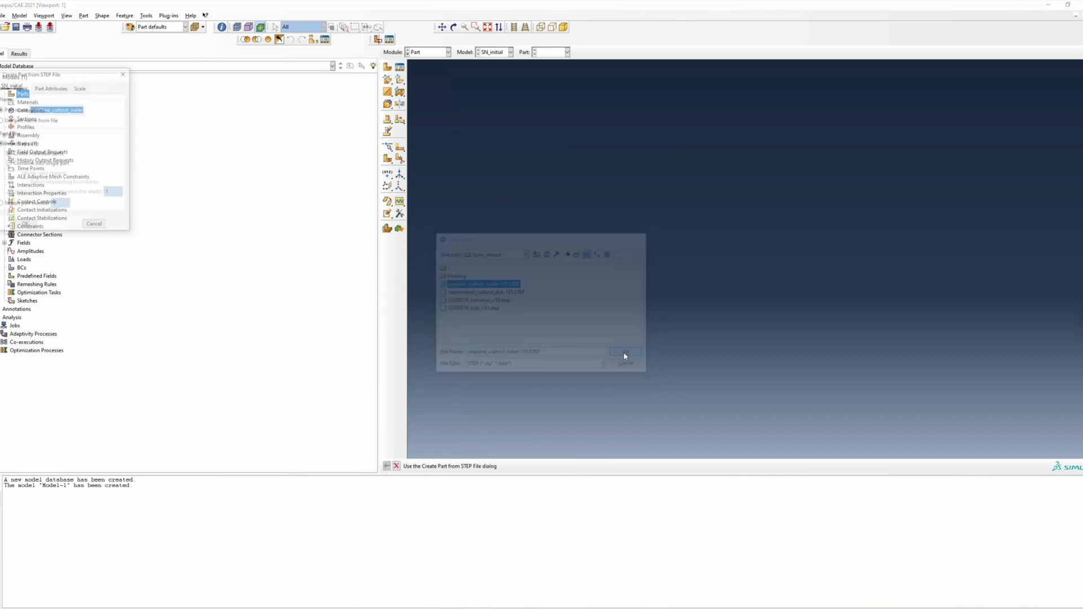
left_click(8, 163)
left_click(17, 173)
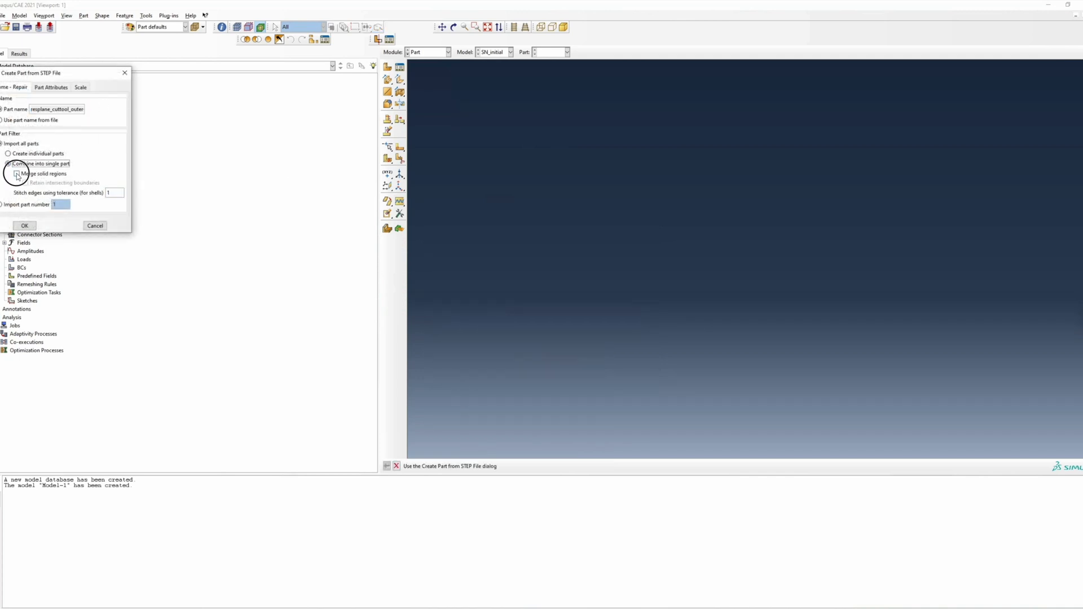
left_click(24, 226)
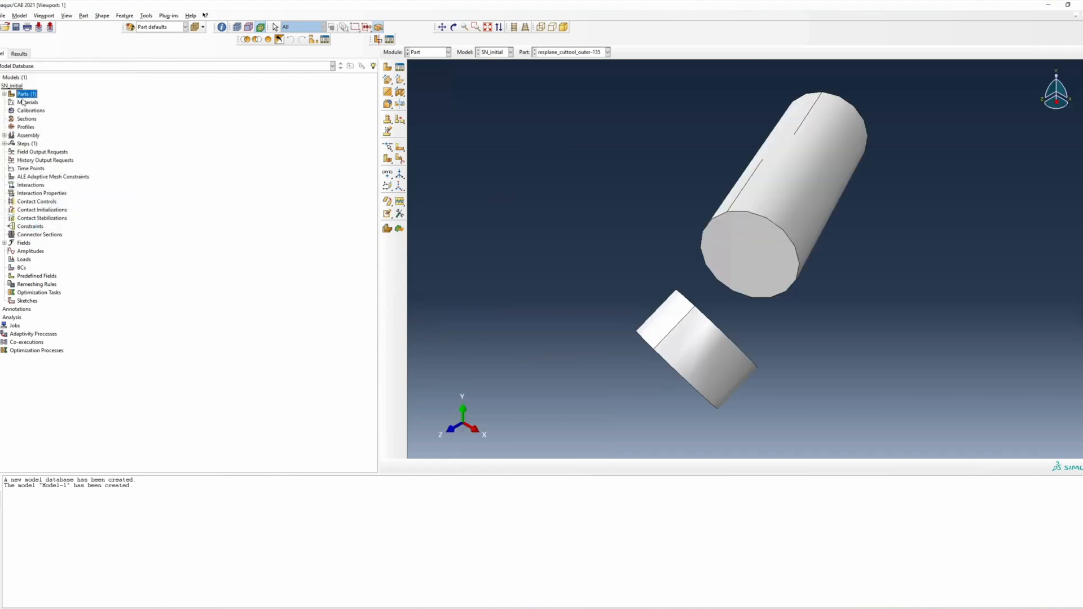
Step: Import resplanetrab_cuttool_dist-135.STEP as a part, combined into a single part with merged solid regions
right_click(29, 97)
left_click(37, 114)
left_click(474, 291)
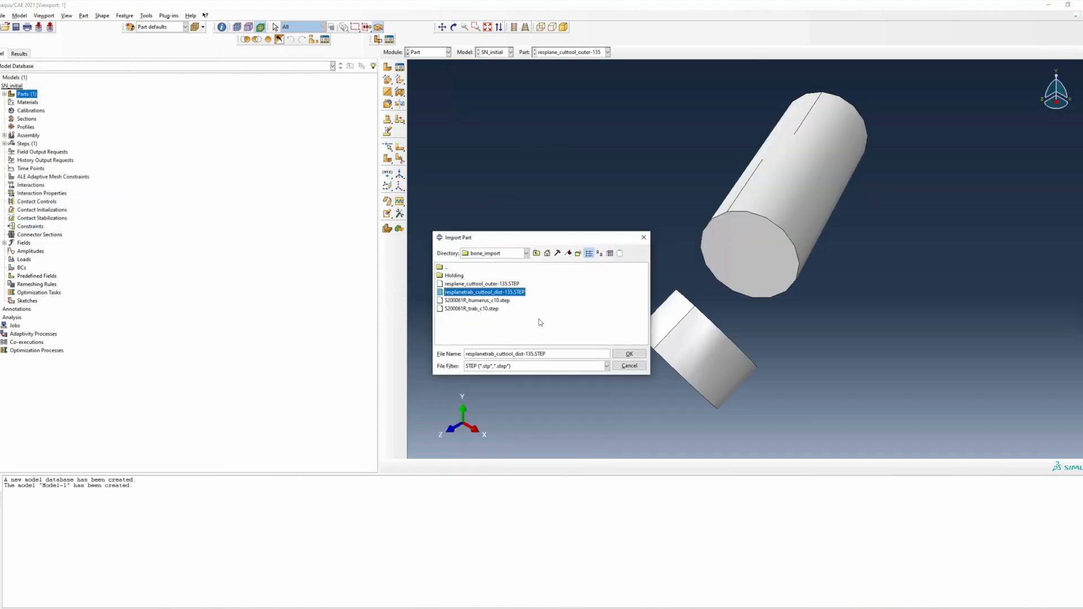
left_click(625, 354)
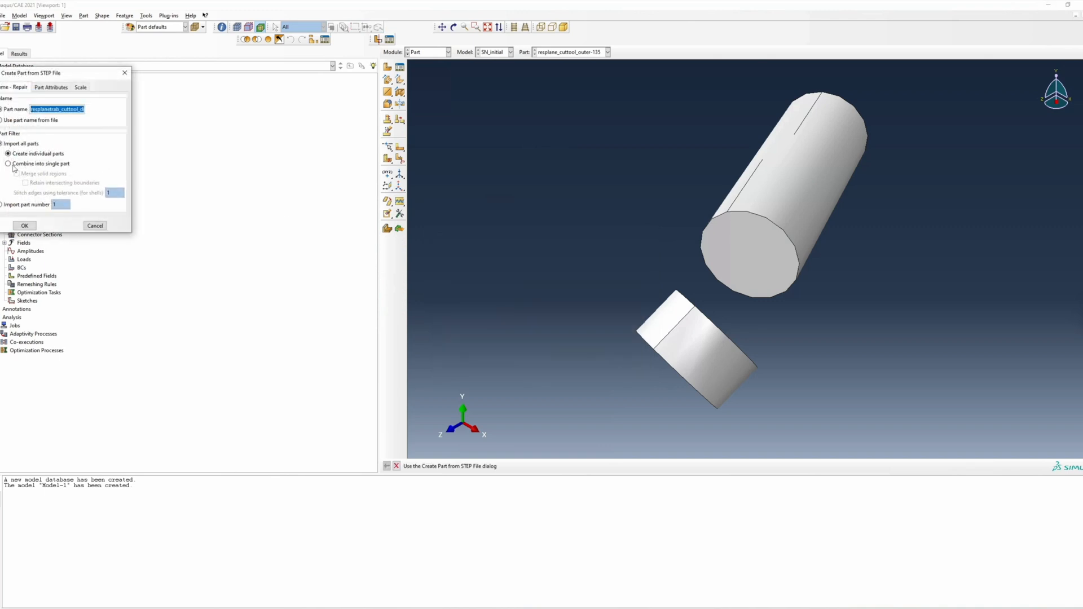
left_click(8, 164)
left_click(18, 174)
left_click(24, 226)
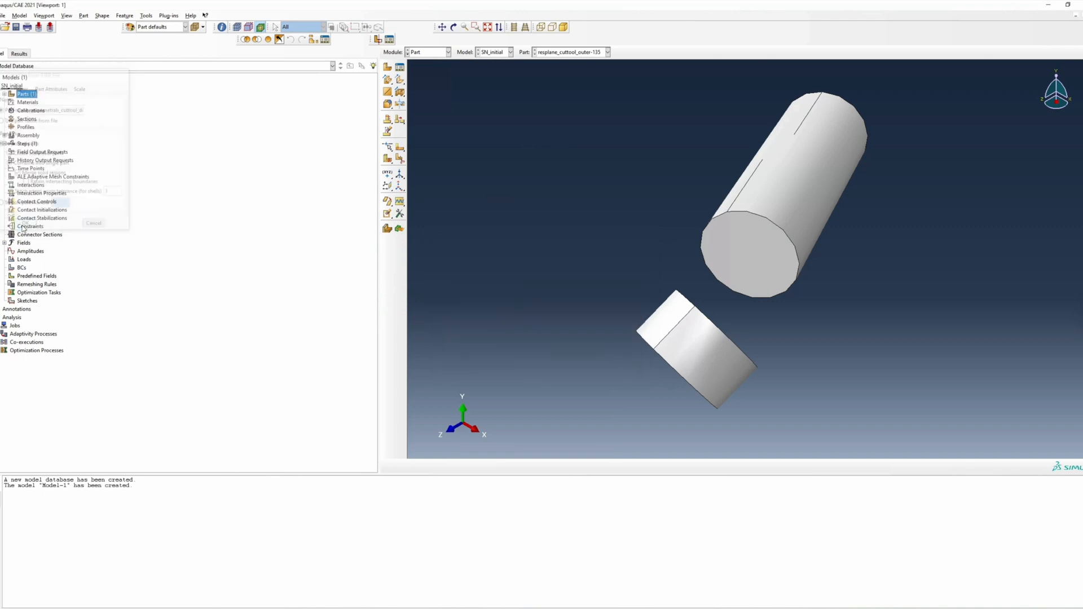
Step: Import the humerus geometry S200061R_humerus_c10.step, combined into a single part with merged solid regions
right_click(17, 97)
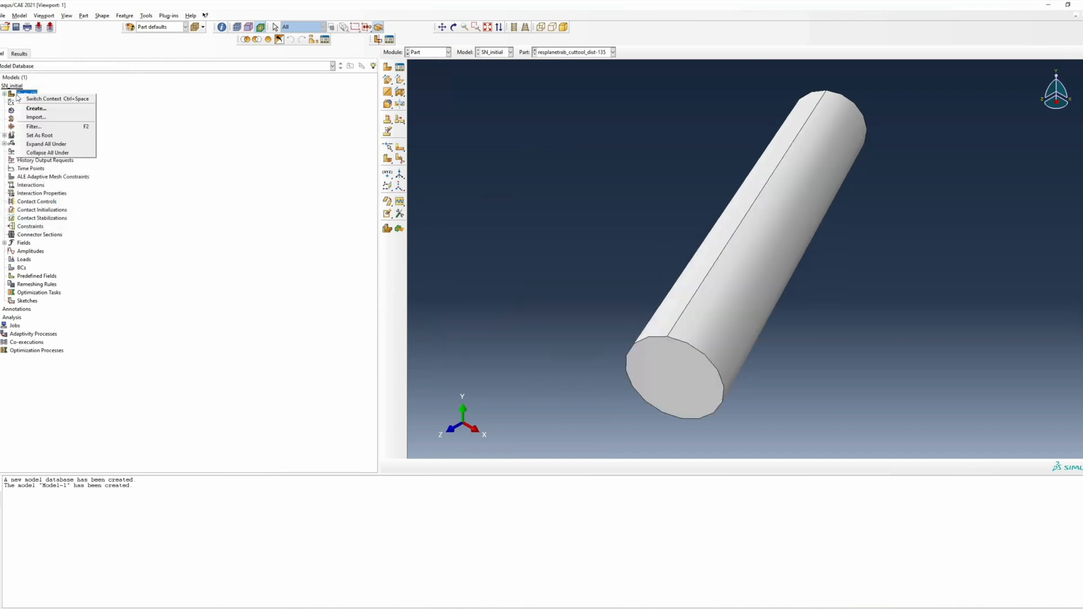
left_click(41, 117)
left_click(477, 300)
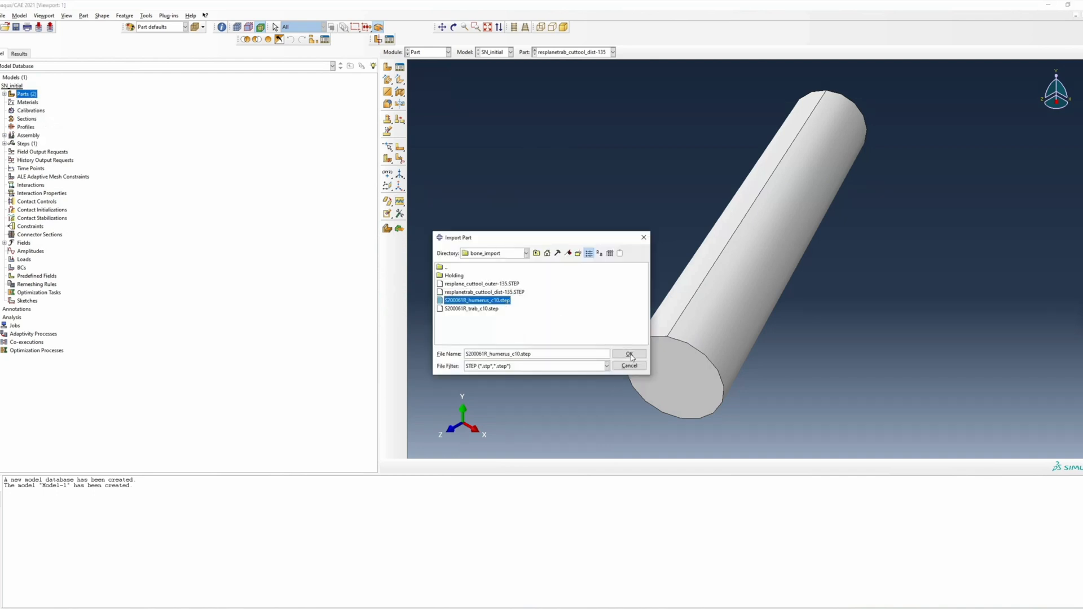
left_click(629, 354)
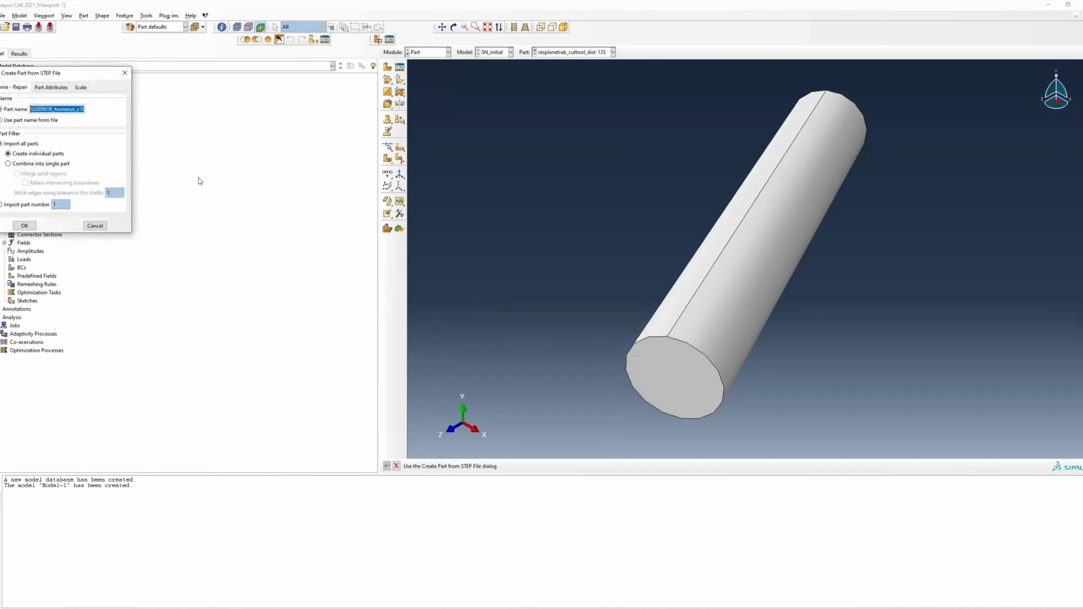
left_click(9, 163)
left_click(17, 174)
left_click(25, 225)
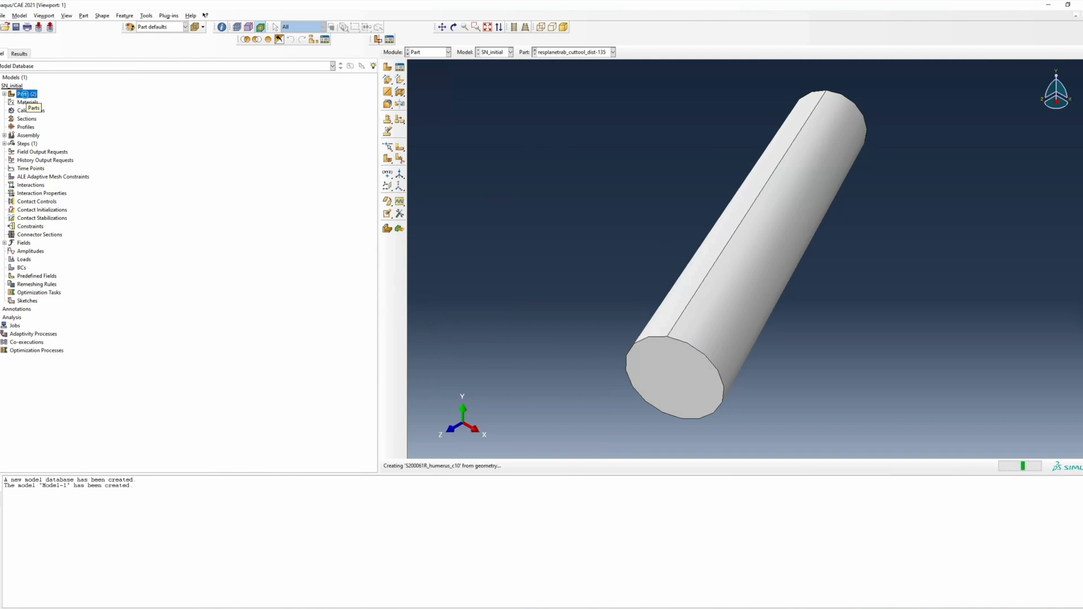
Step: Import the trabecular bone geometry S200061R_trab_c10.step, combined into a single part, and dismiss the imprecise-geometry warning
left_click(73, 98)
right_click(25, 93)
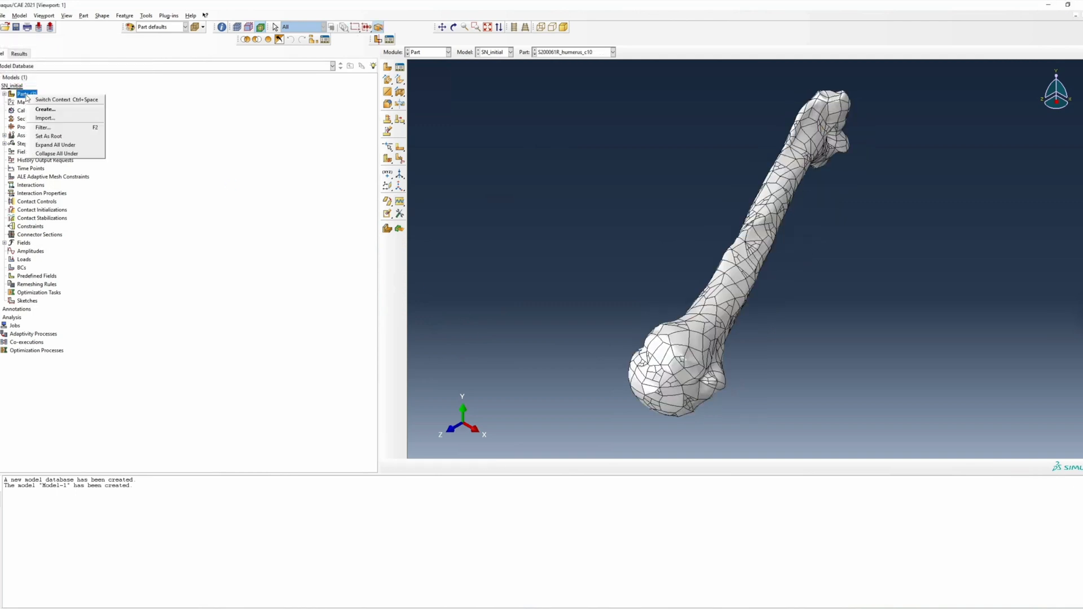
left_click(45, 118)
left_click(472, 309)
left_click(630, 354)
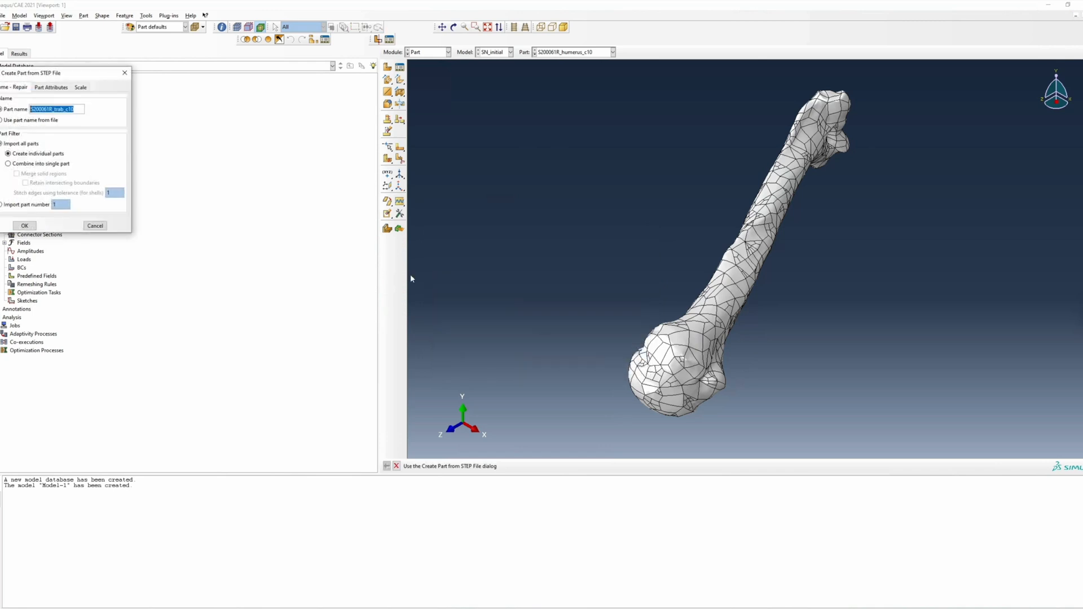
left_click(19, 164)
left_click(25, 226)
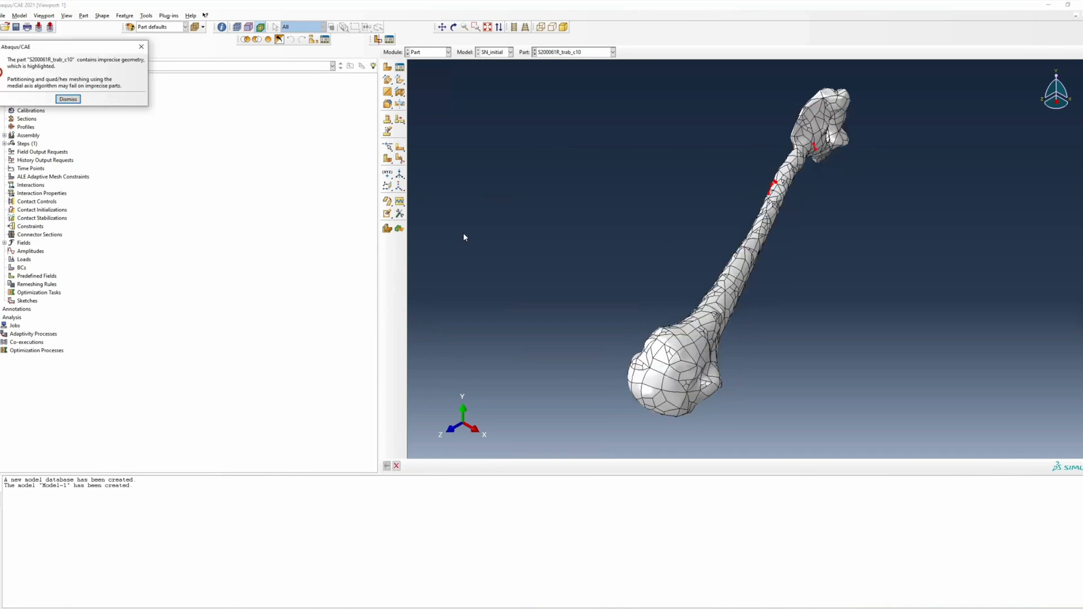
left_click(68, 99)
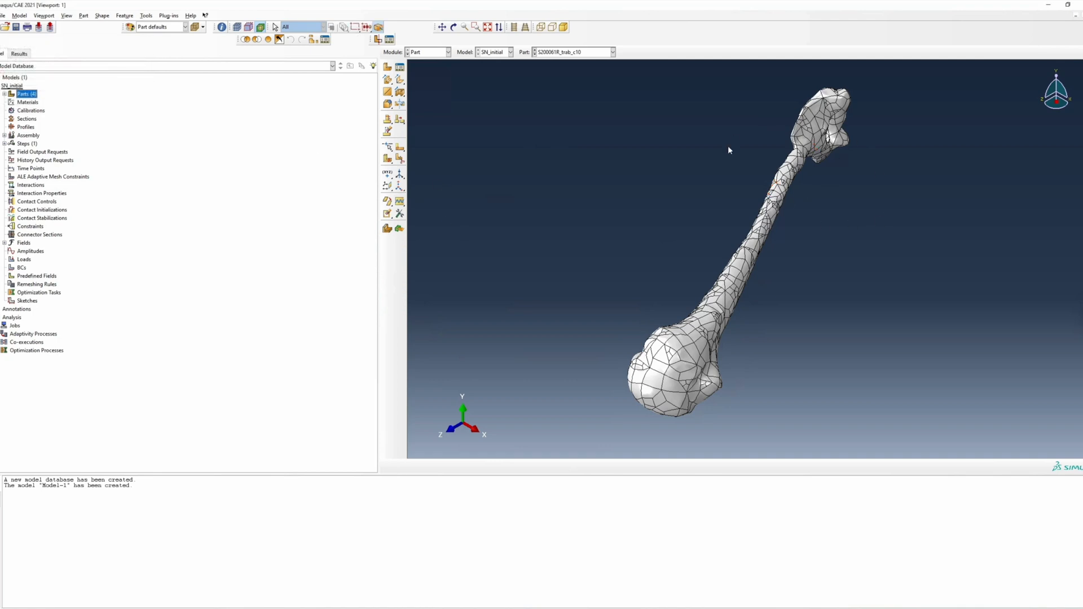
Step: Import SN2.STEP from the implant_import folder, combined into a single part with merged solid regions, and dismiss the imprecise-geometry warning
right_click(34, 98)
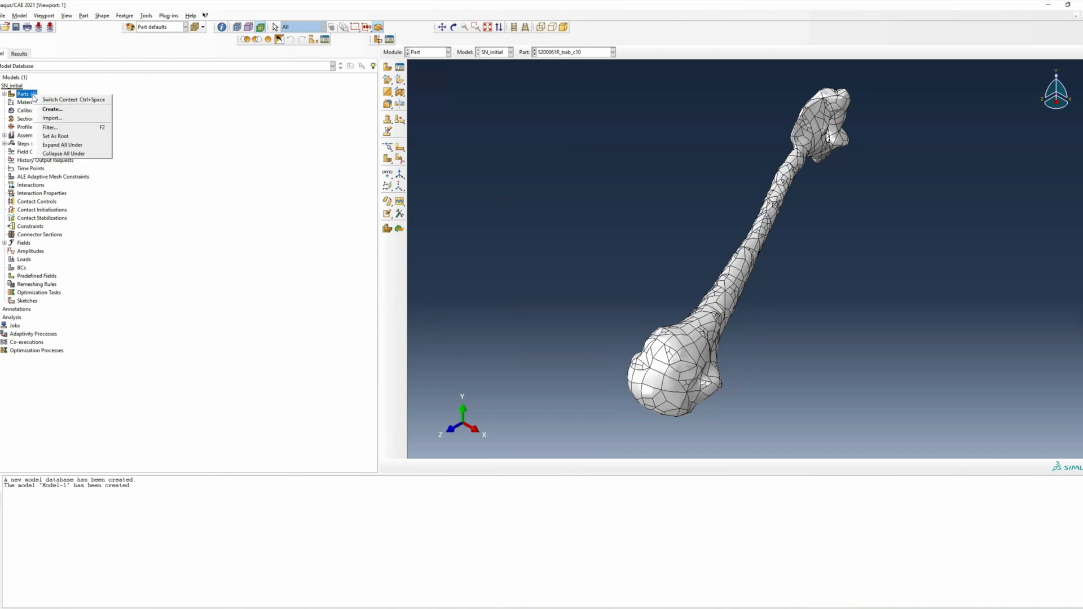
left_click(45, 117)
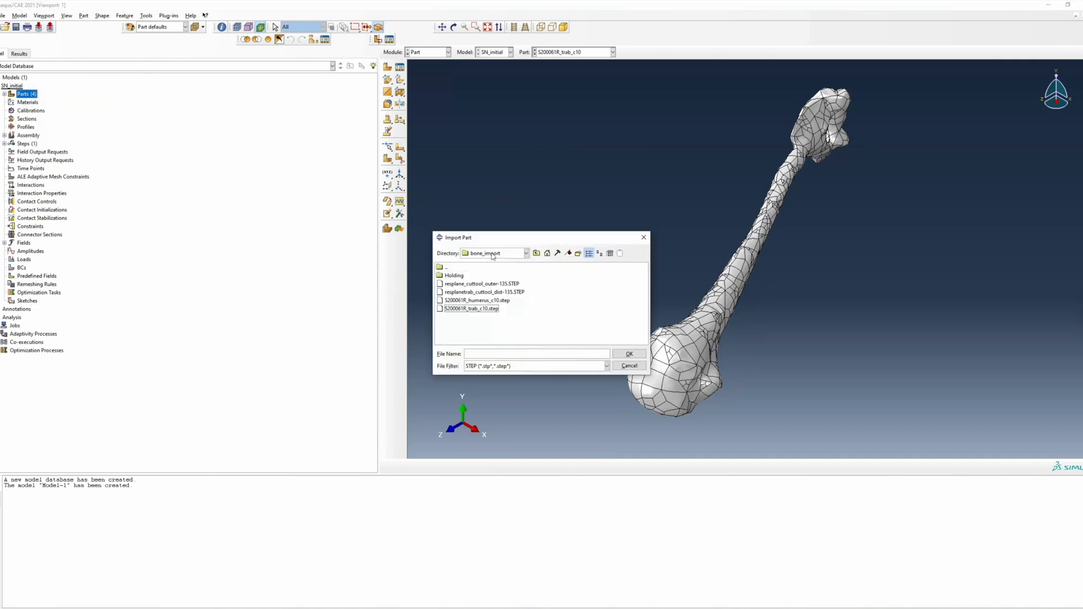
left_click(547, 253)
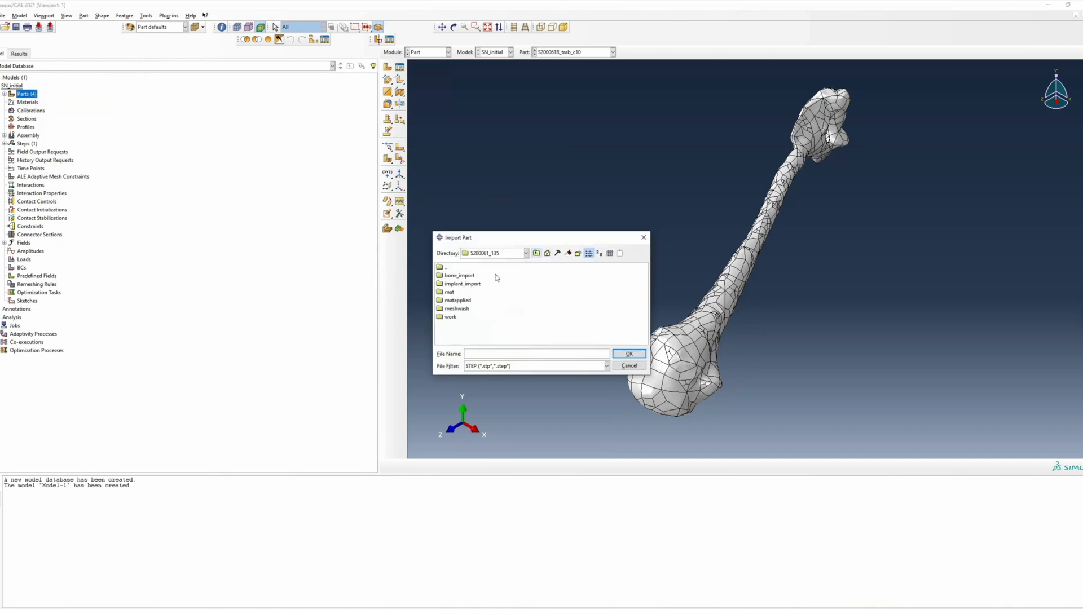
double_click(458, 285)
left_click(459, 303)
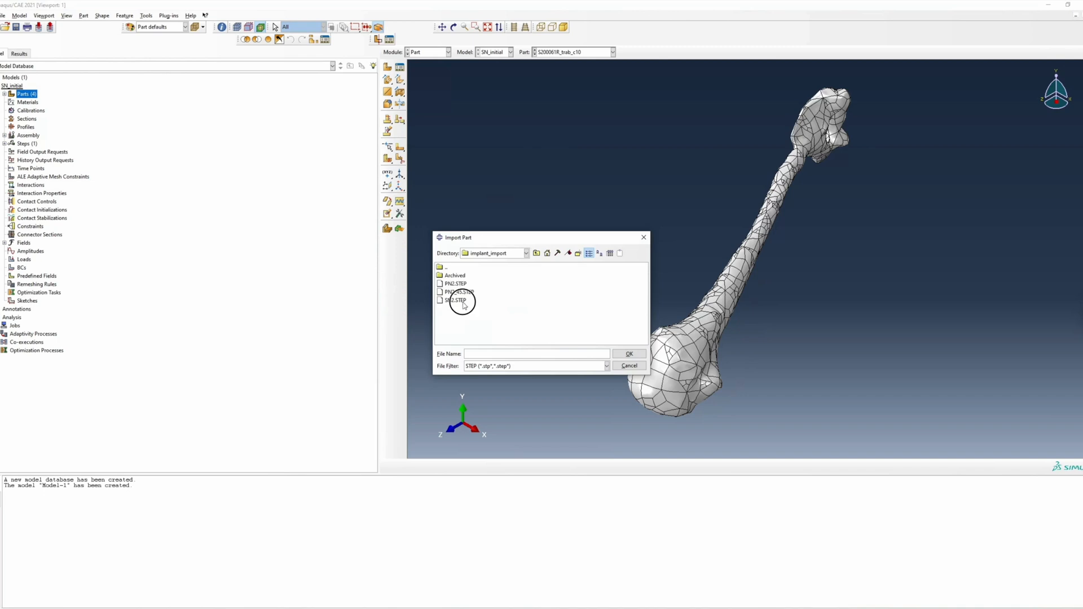
left_click(629, 355)
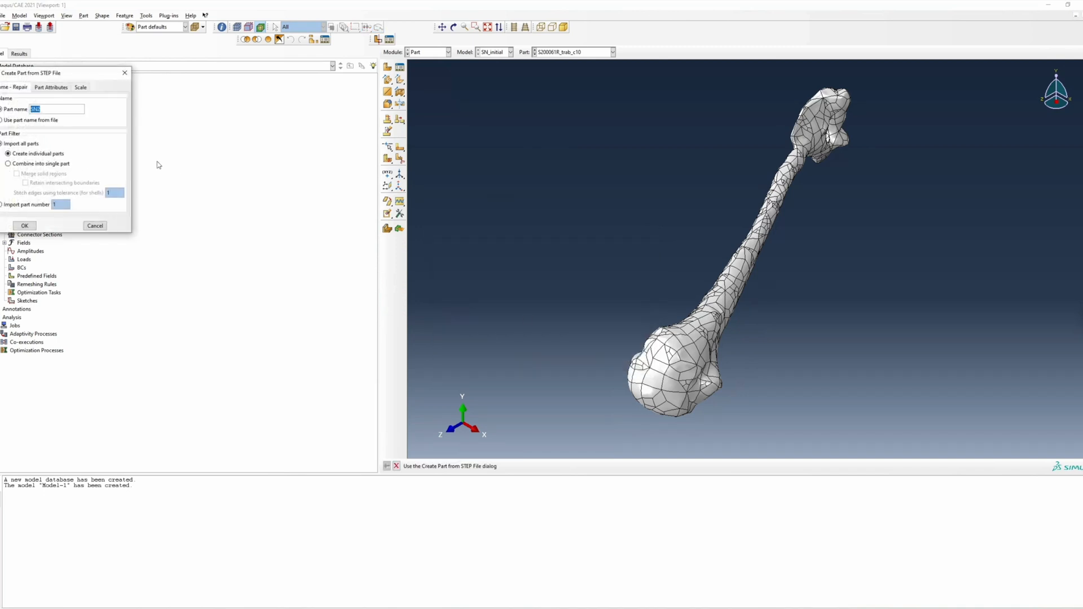
left_click(8, 163)
left_click(17, 174)
left_click(25, 226)
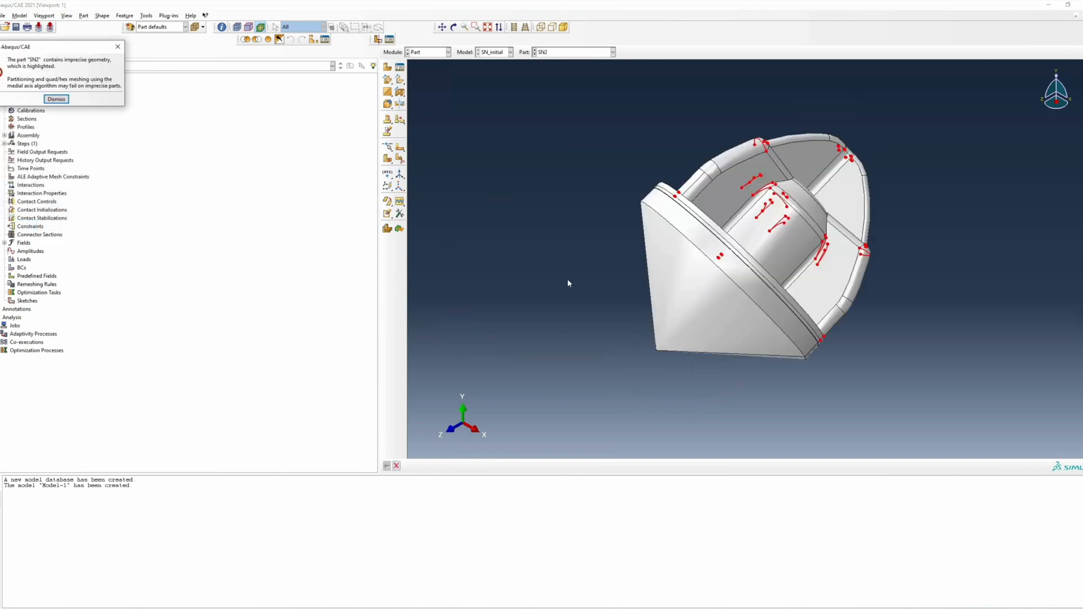
left_click(57, 99)
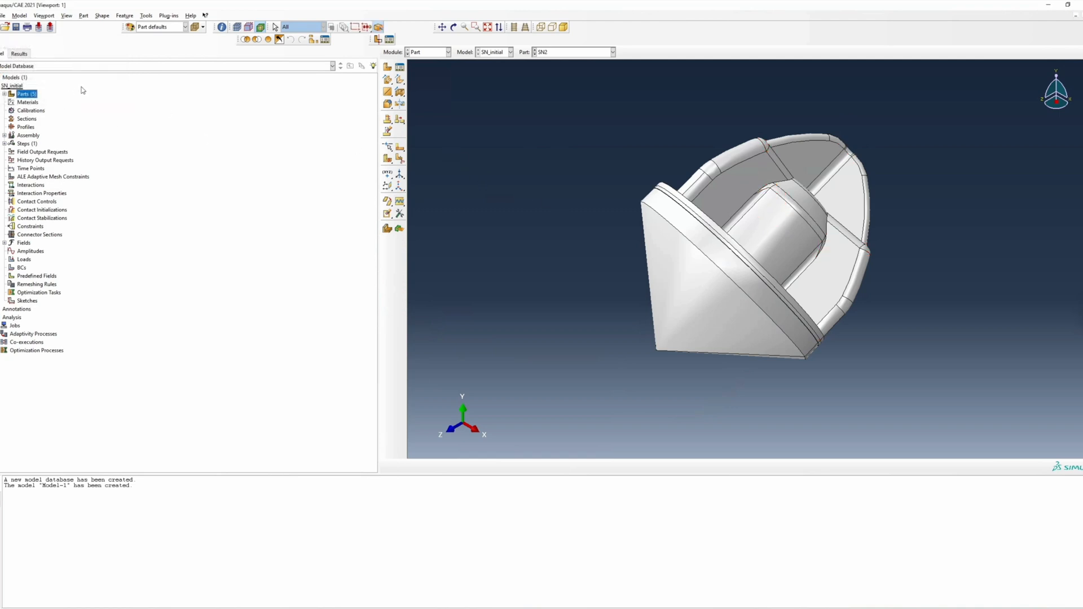
Step: Run a geometry diagnostics query on the SN2 part to check for invalid entities, using the Errors option
left_click(152, 16)
left_click(151, 27)
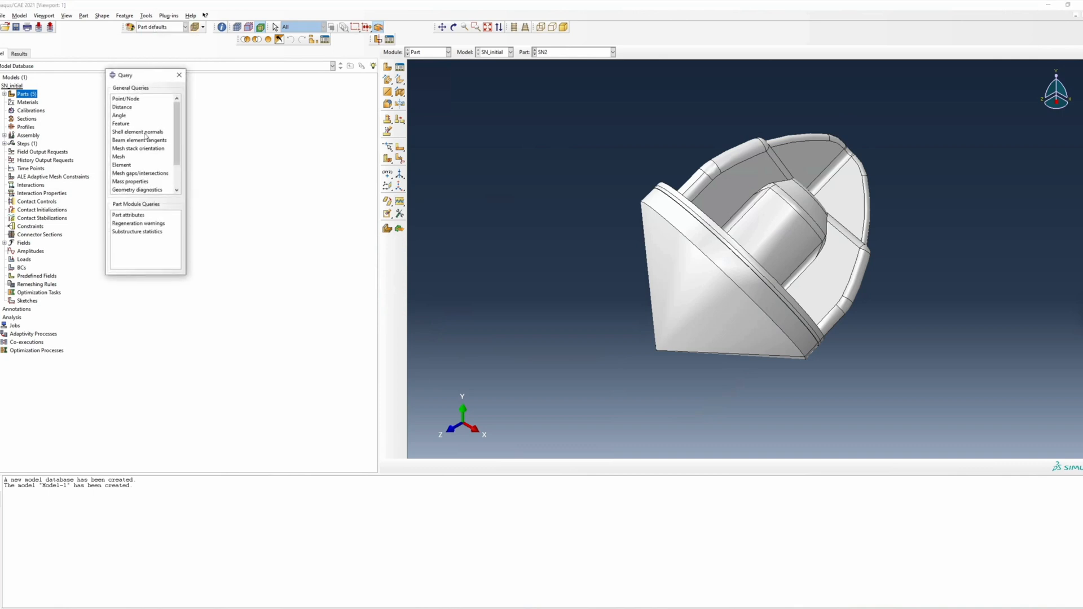
left_click_drag(174, 134, 161, 164)
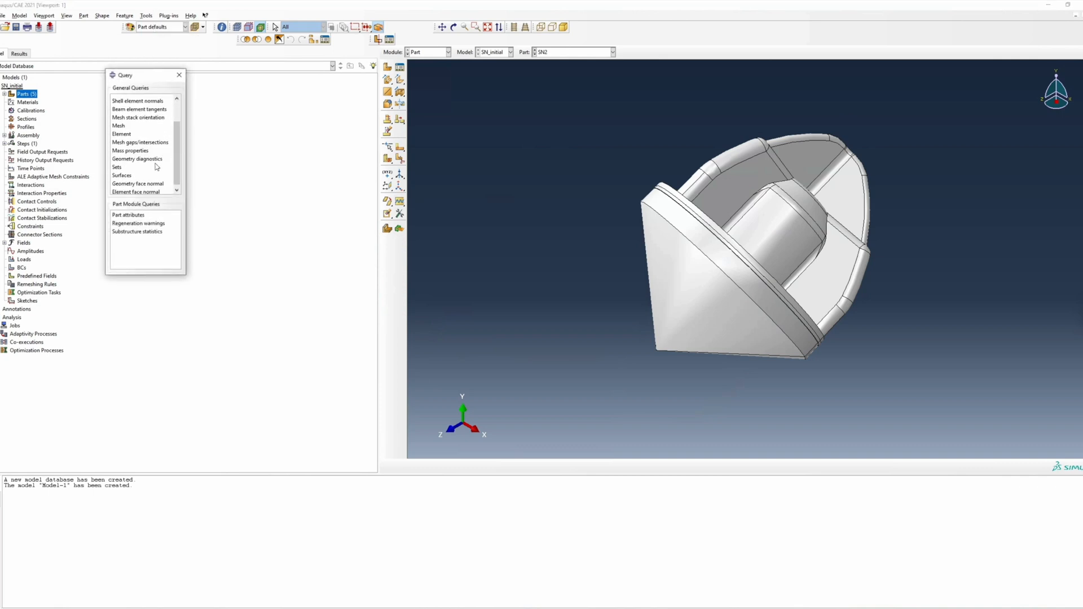
left_click(150, 160)
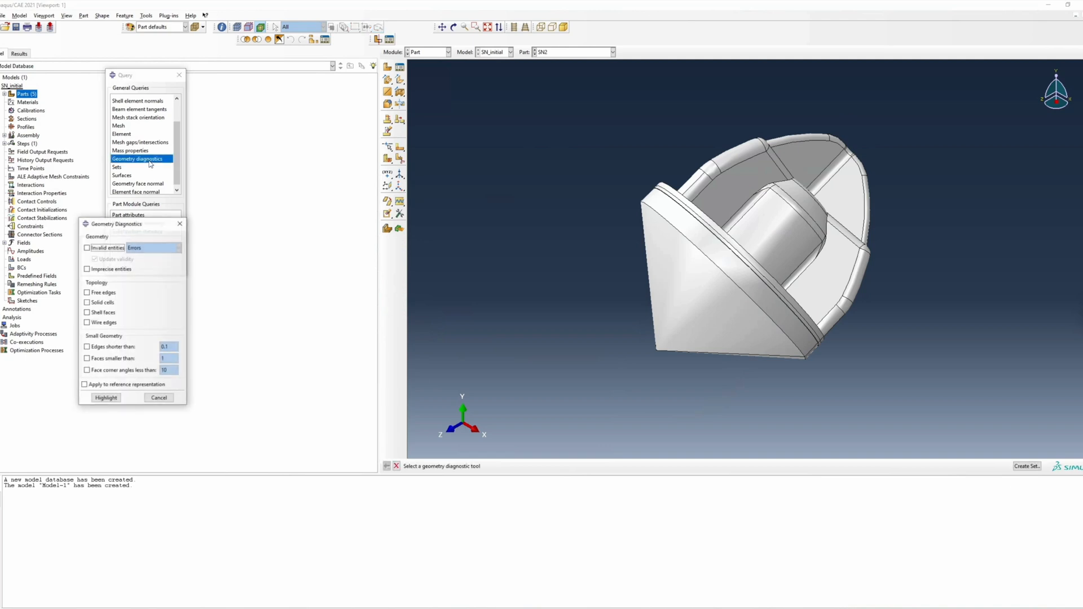
left_click(106, 399)
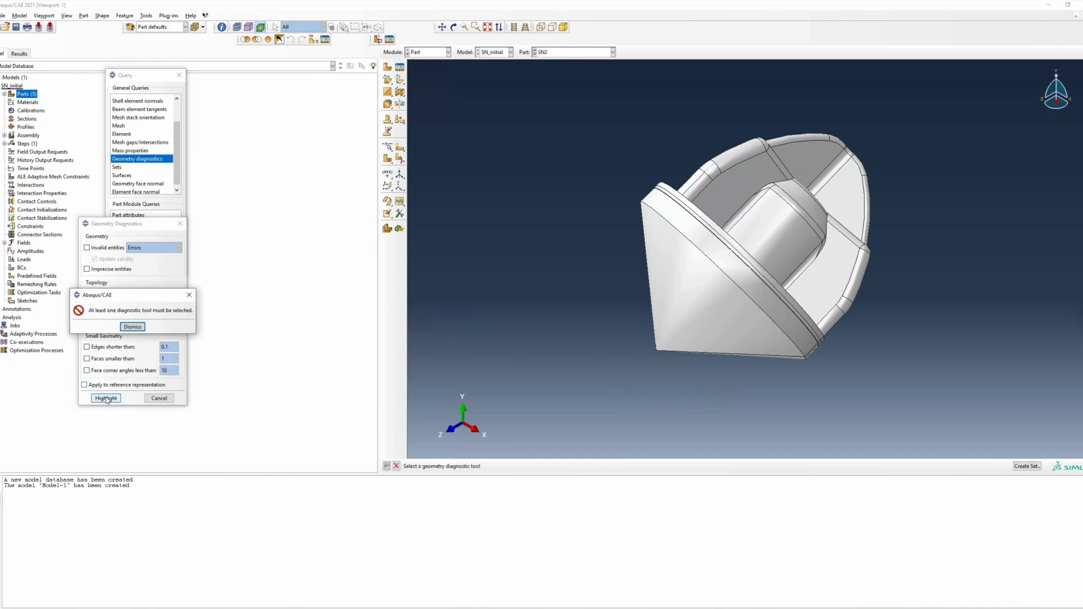
left_click(132, 327)
left_click(87, 247)
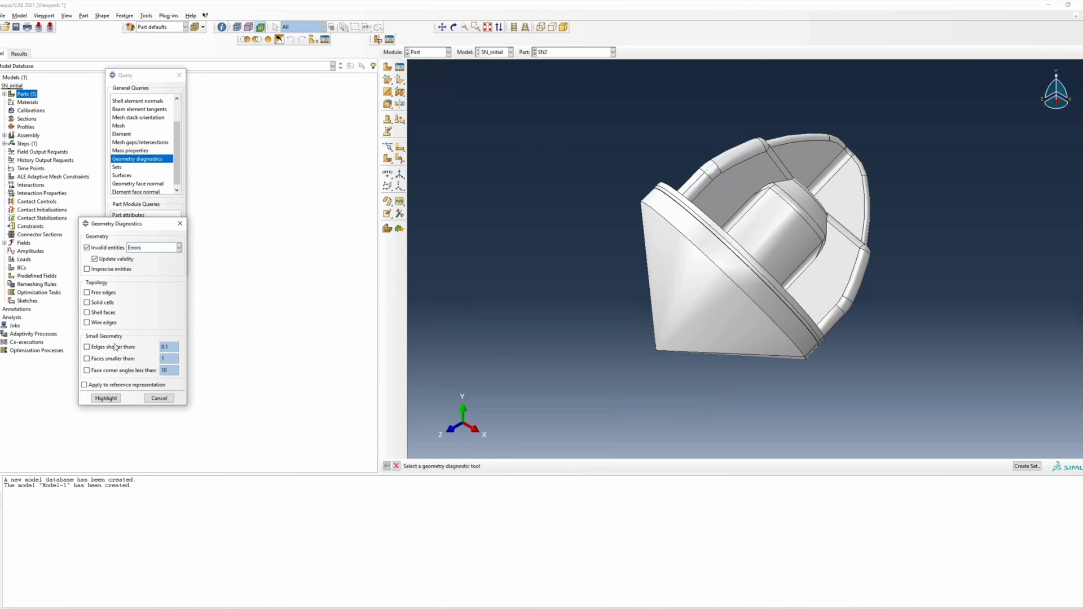
left_click(106, 398)
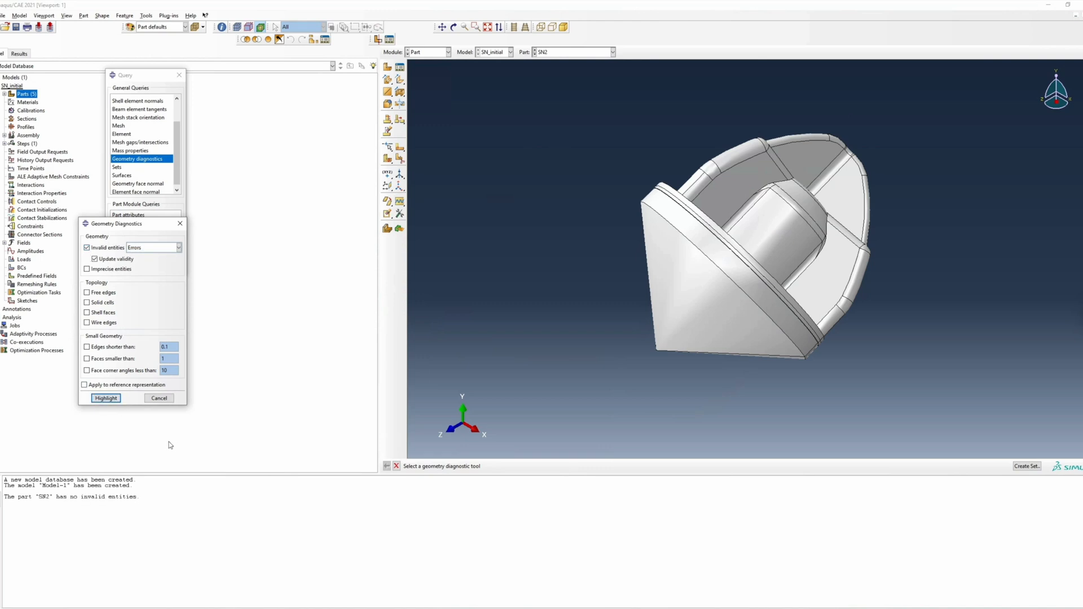
Step: Close the geometry query and create assembly instances of all five parts: humerus, trabecular bone, SN2 and both cutting tools
left_click(159, 398)
left_click(179, 75)
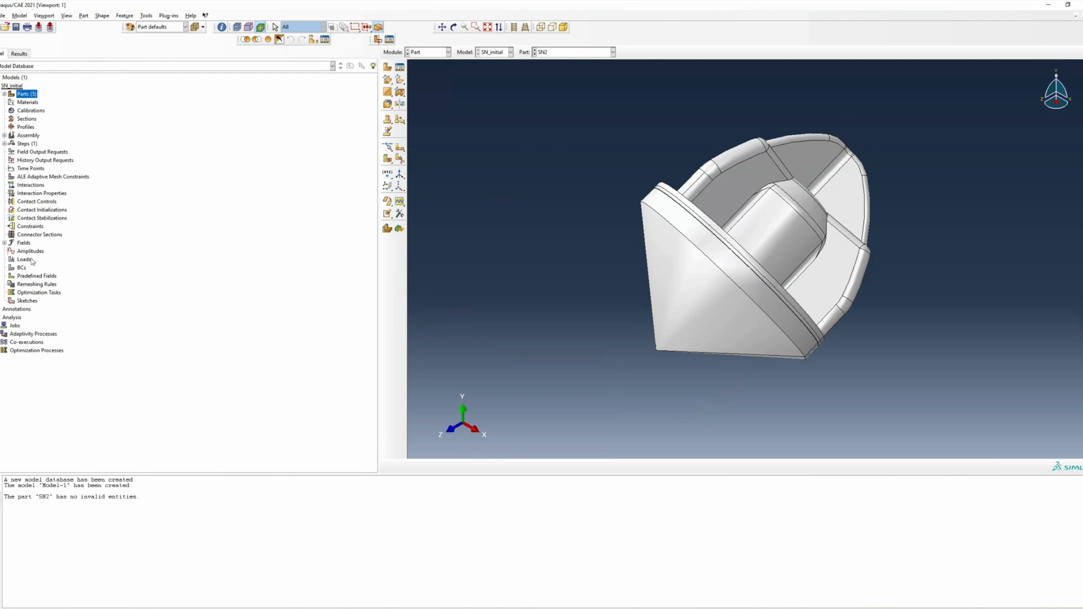
double_click(21, 136)
left_click(388, 67)
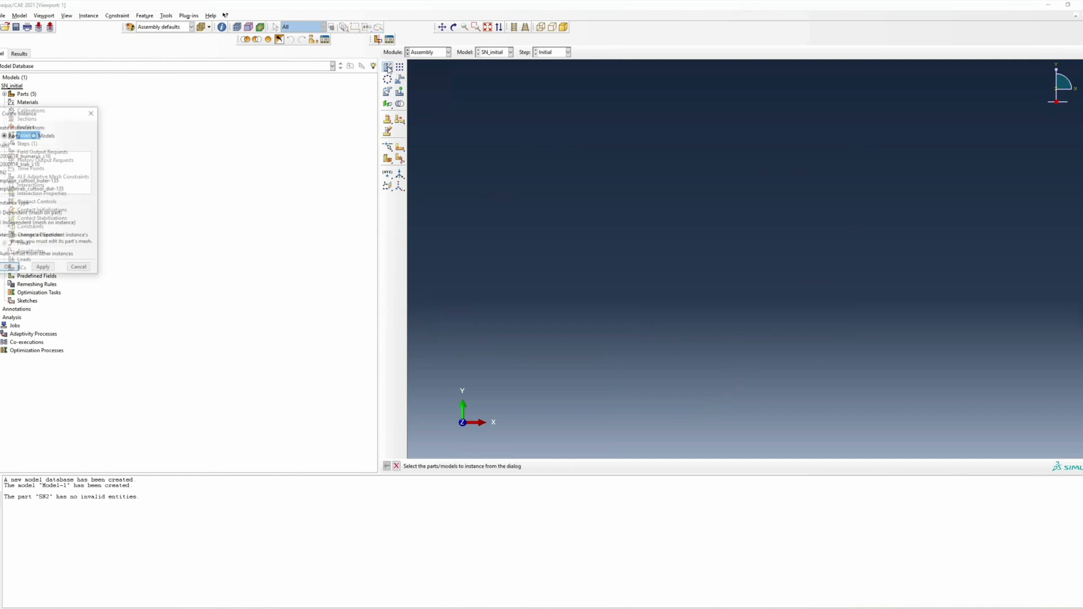
left_click(24, 156)
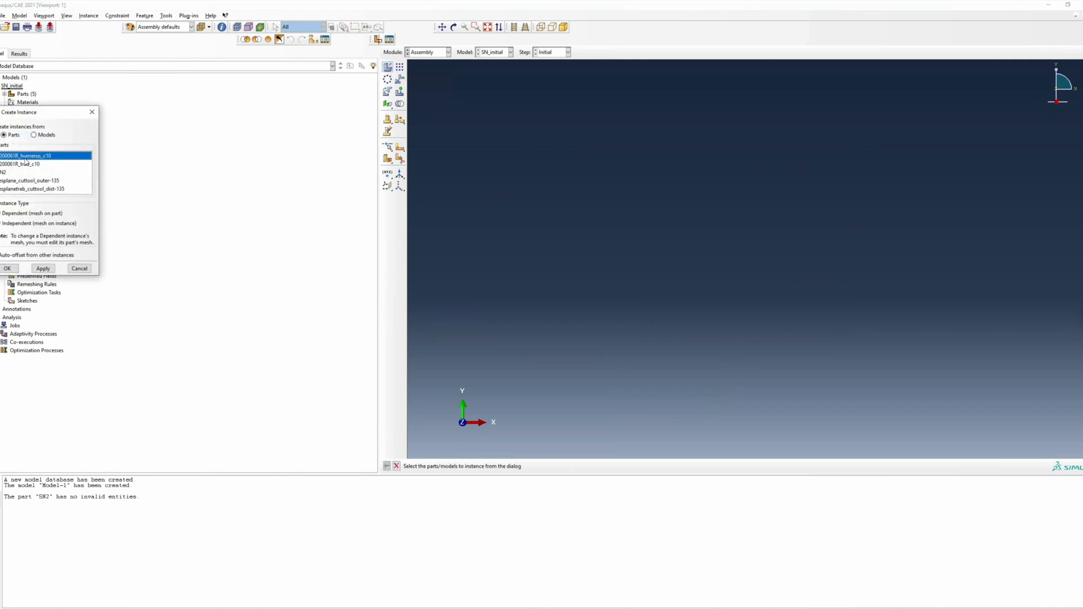
left_click(49, 189, "shift")
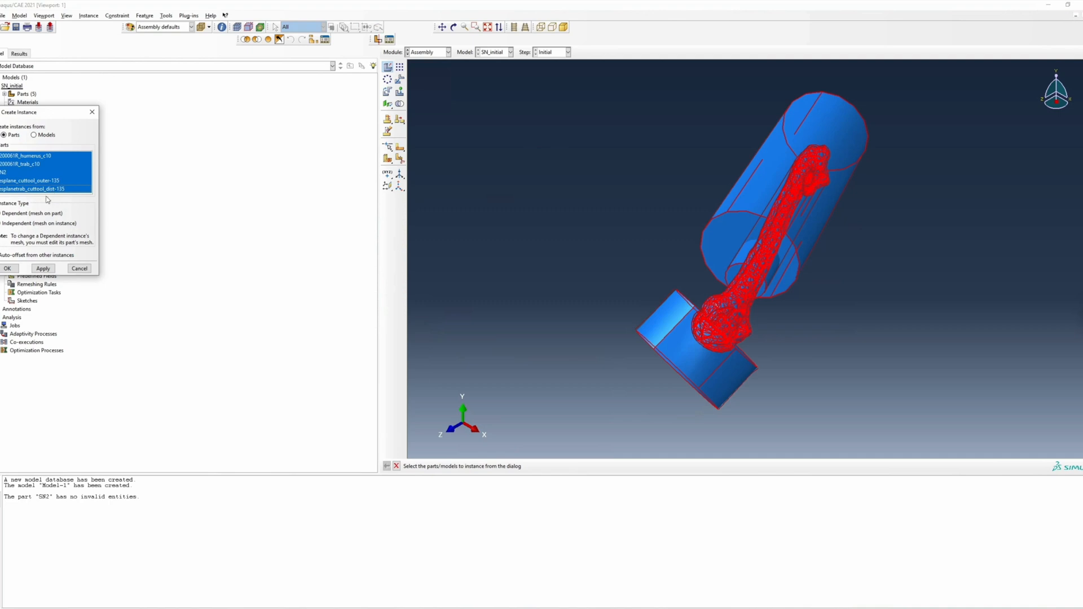
left_click(13, 269)
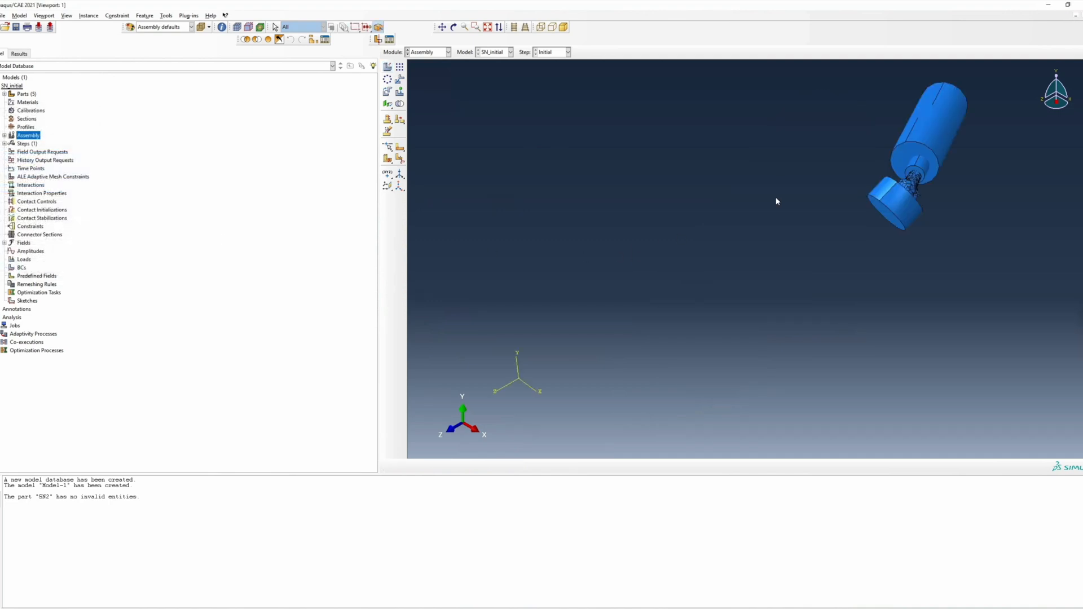
Step: Set up a cut-geometry operation on the assembly instances with new part name cort, suppressing the original instances
left_click(475, 27)
left_click_drag(903, 170, 781, 66)
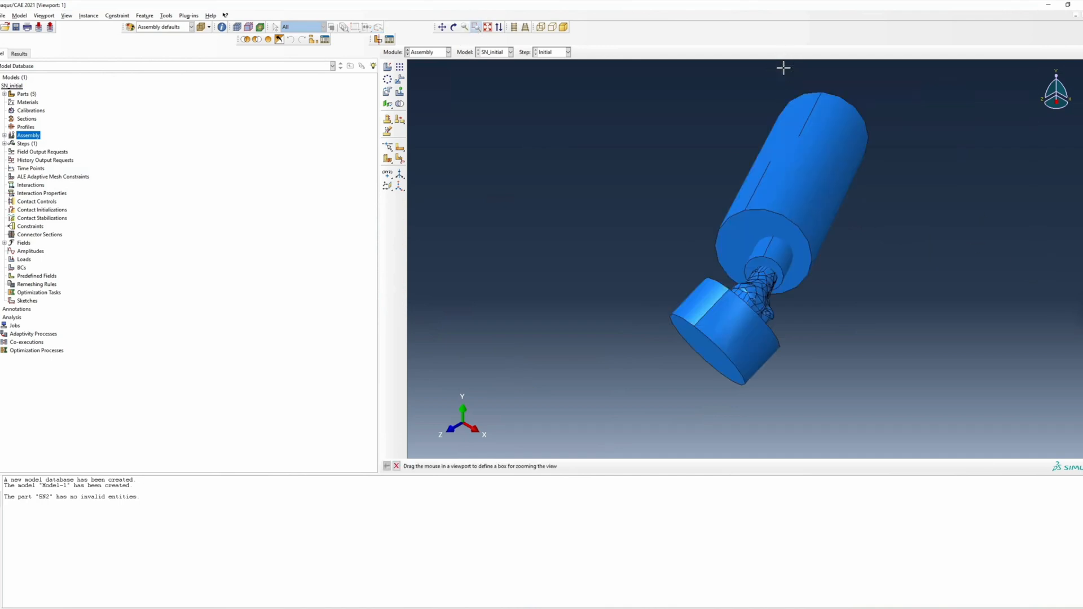
left_click(400, 105)
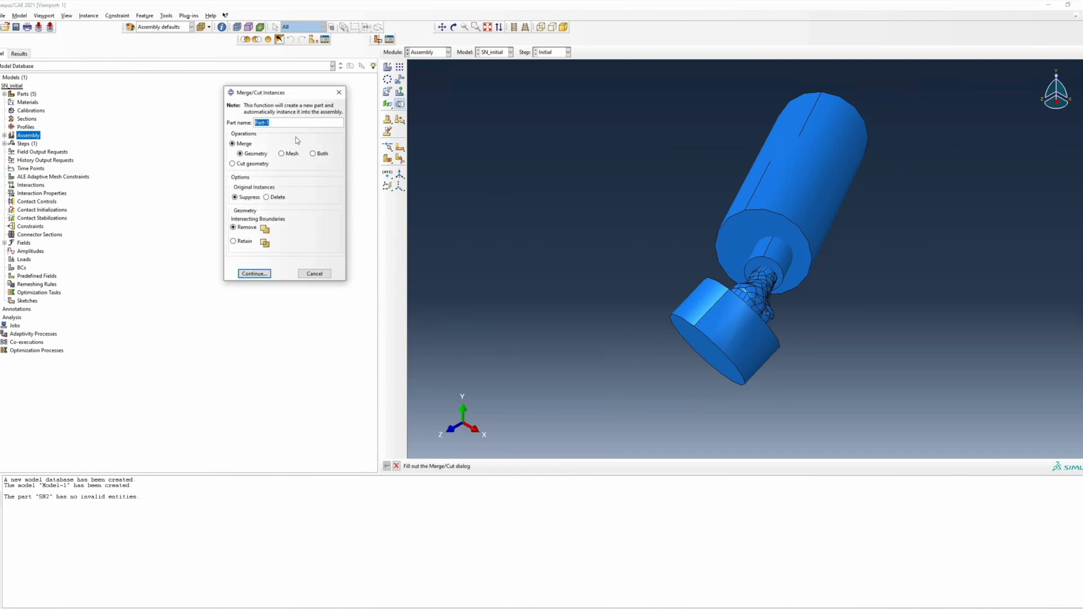
type("cort")
left_click(233, 165)
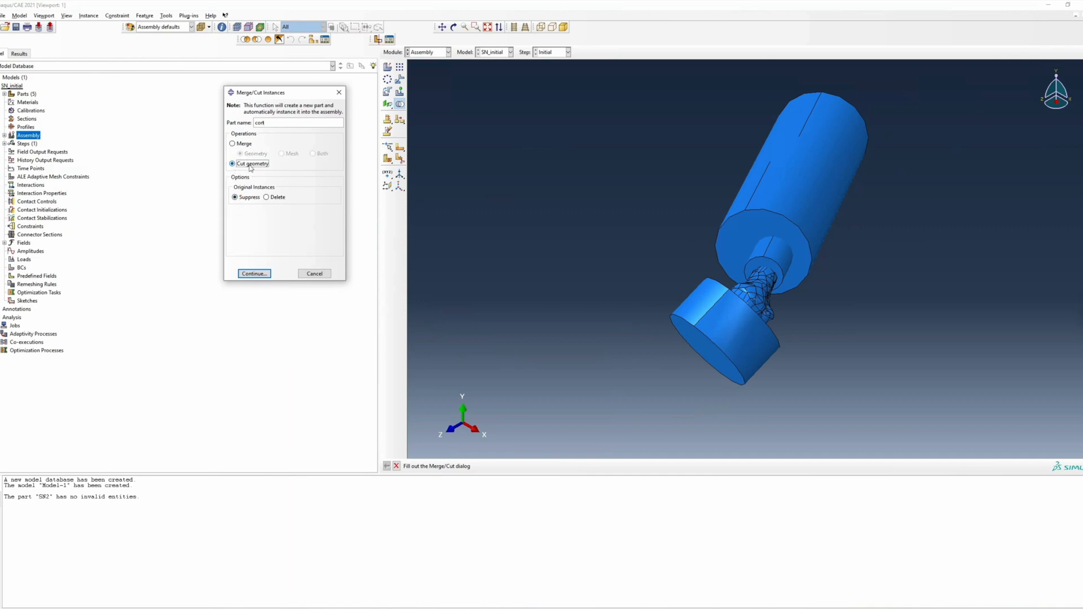
left_click(256, 274)
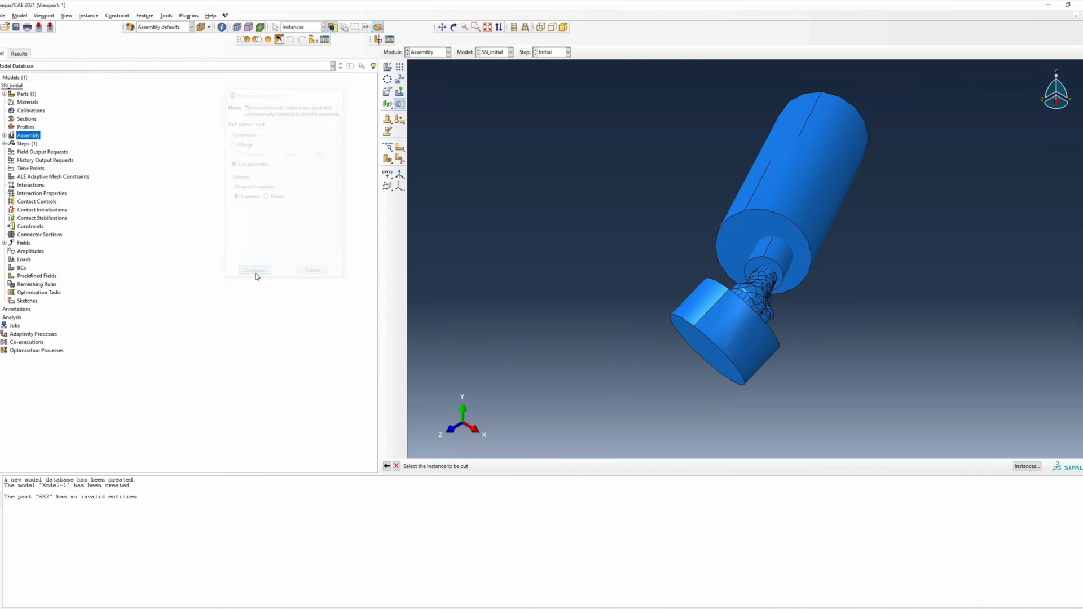
Step: Choose S200061R_humerus_c10-1 as the instance to cut, and cut it with S200061R_trab_c10-1 and resplane_cuttool_outer-135-1
left_click(1027, 466)
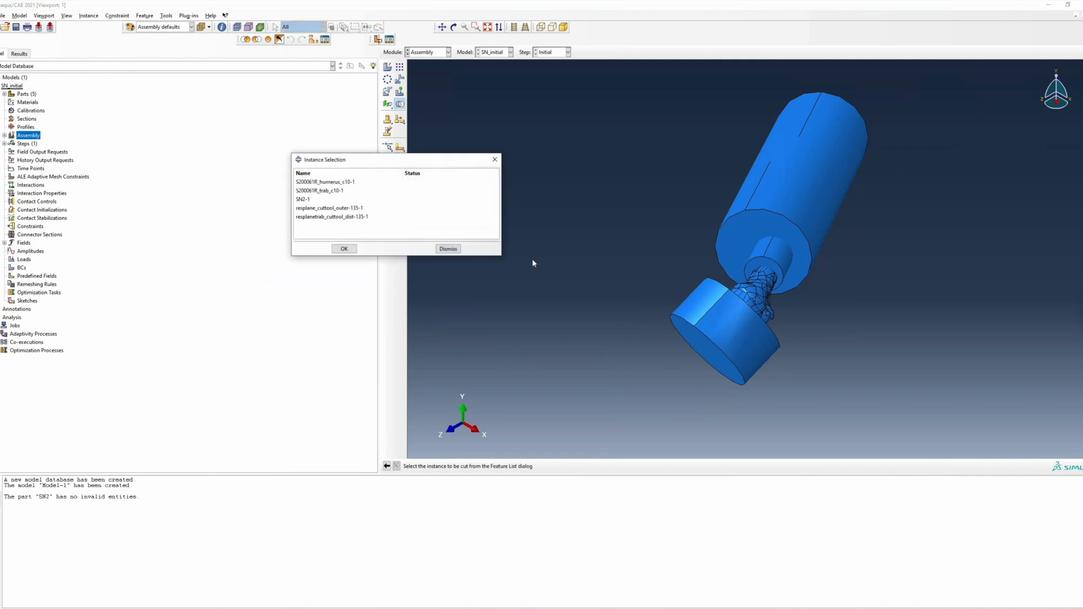
left_click(344, 182)
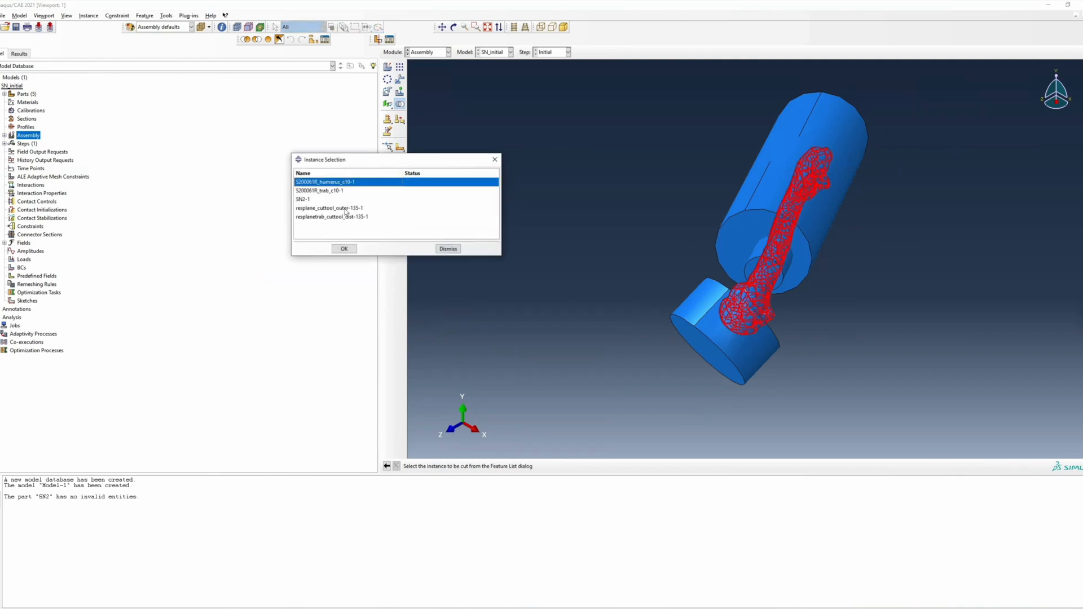
left_click(344, 248)
left_click(1028, 467)
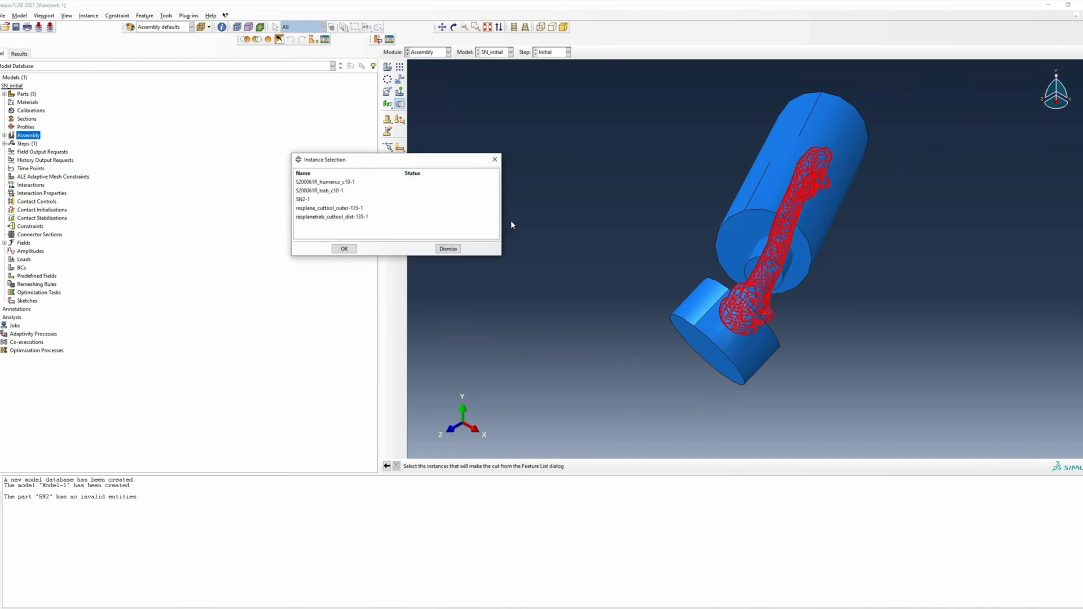
left_click(335, 192)
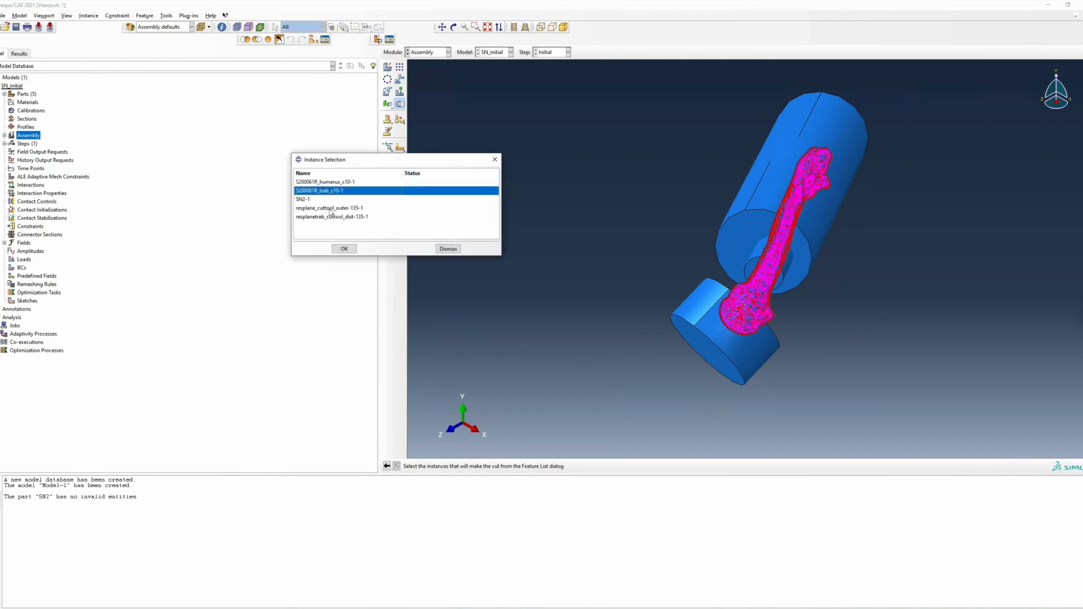
left_click(331, 211, "ctrl")
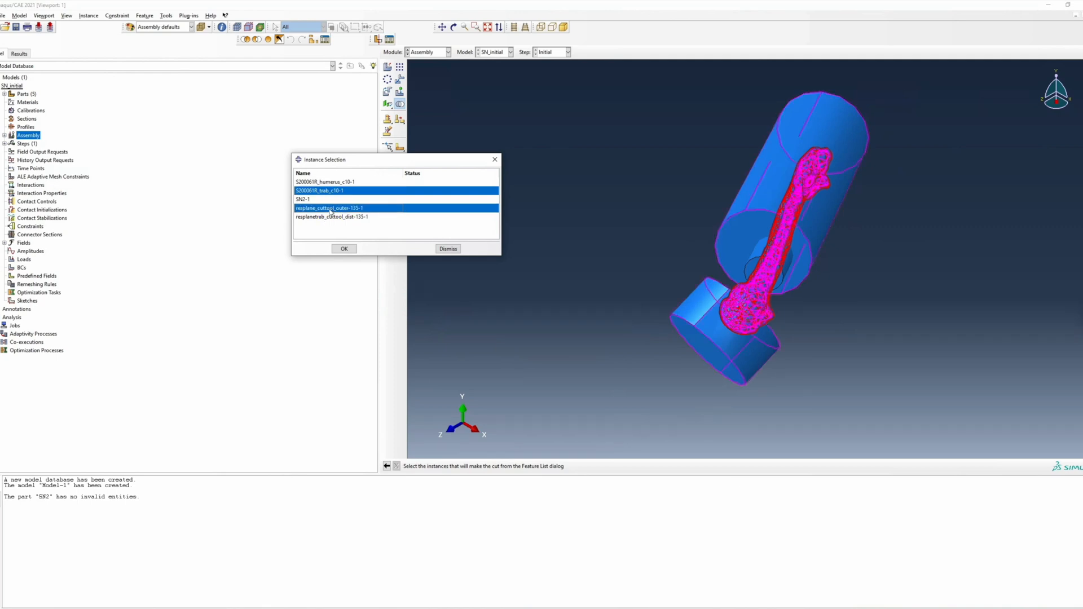
left_click(345, 251)
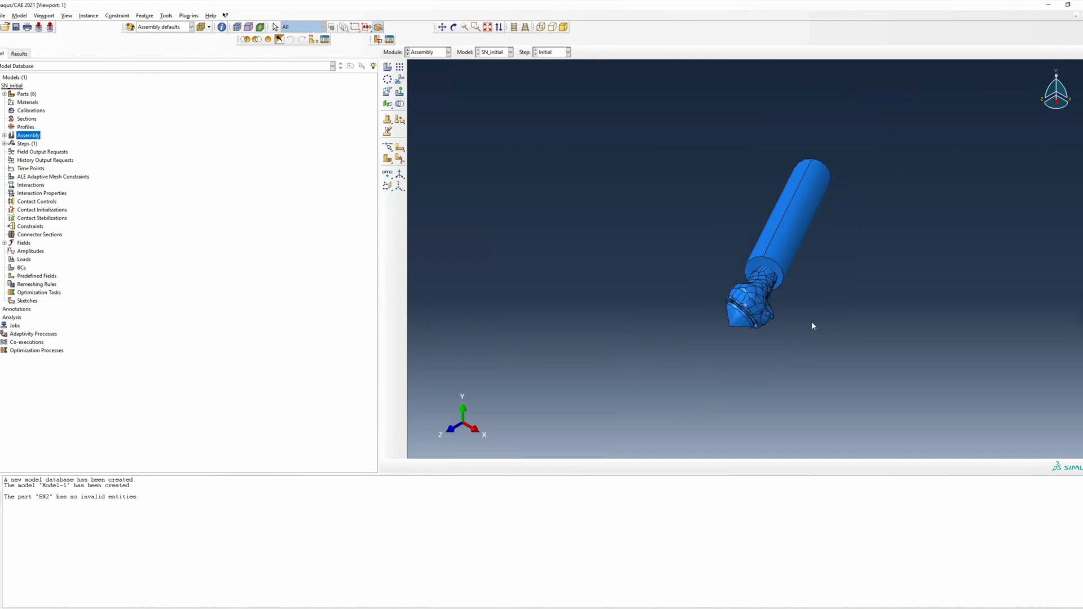
Step: Resume the suppressed instances S200061R_trab_c10-1 and resplane_cuttool_outer-135-1 in the assembly
left_click(475, 26)
left_click_drag(927, 385, 611, 121)
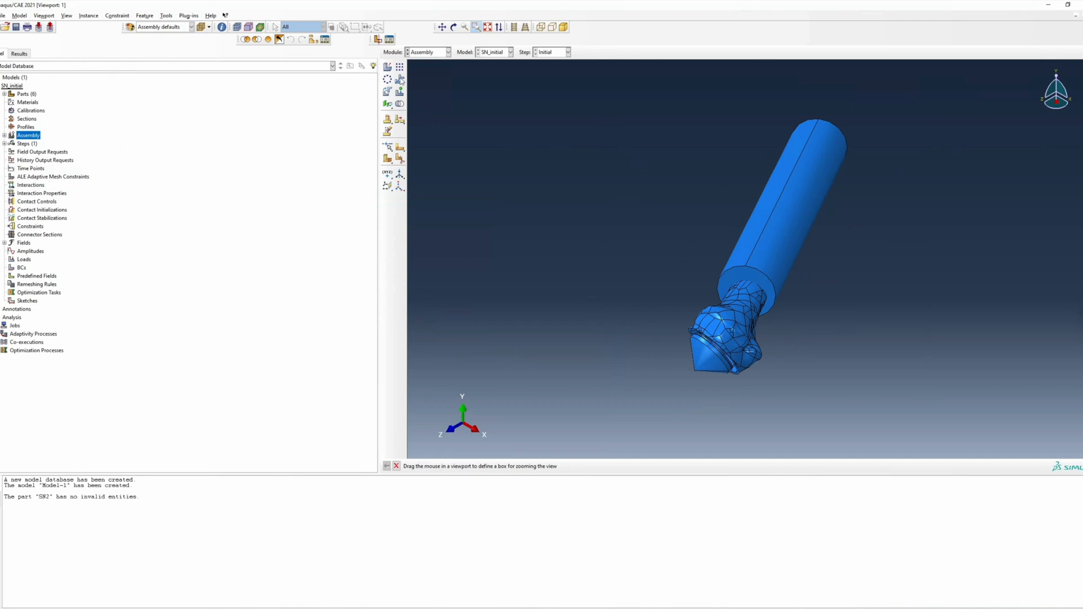
left_click(4, 135)
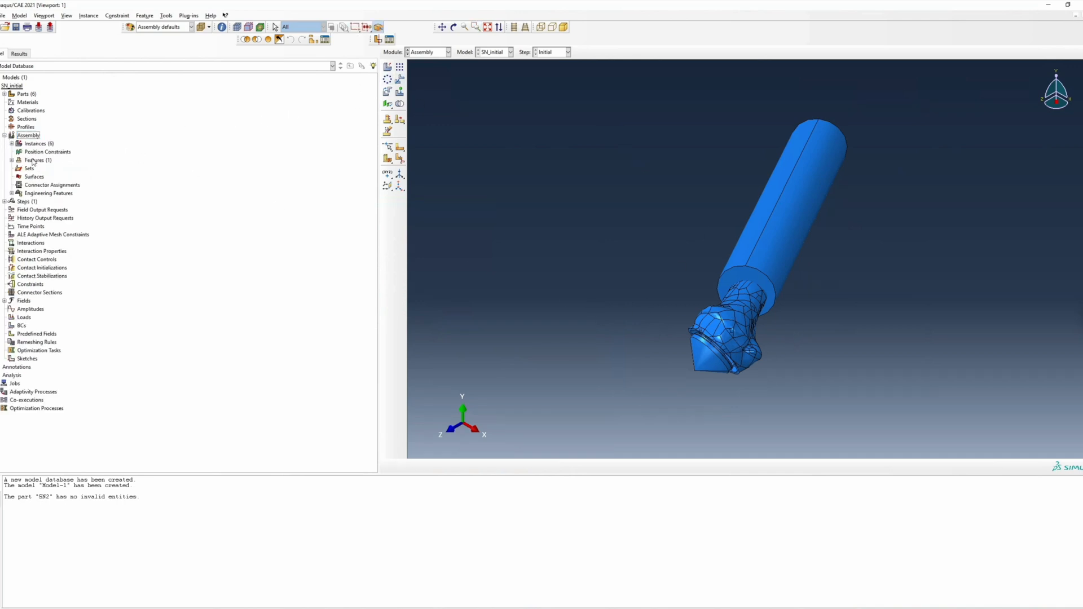
left_click(11, 144)
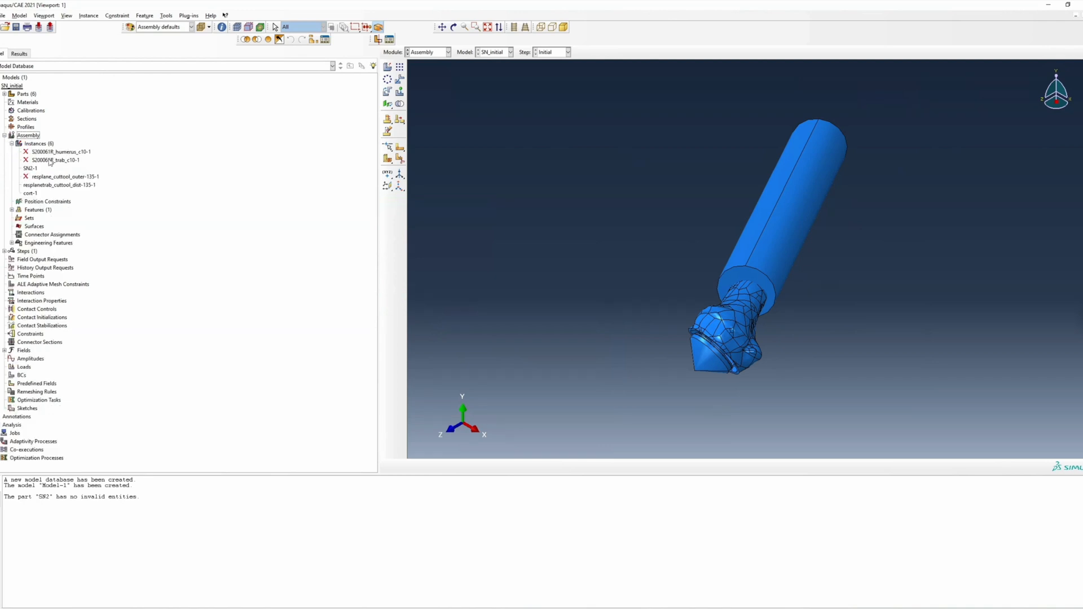
left_click(50, 161)
left_click(59, 177, "ctrl")
right_click(59, 177)
left_click(73, 202)
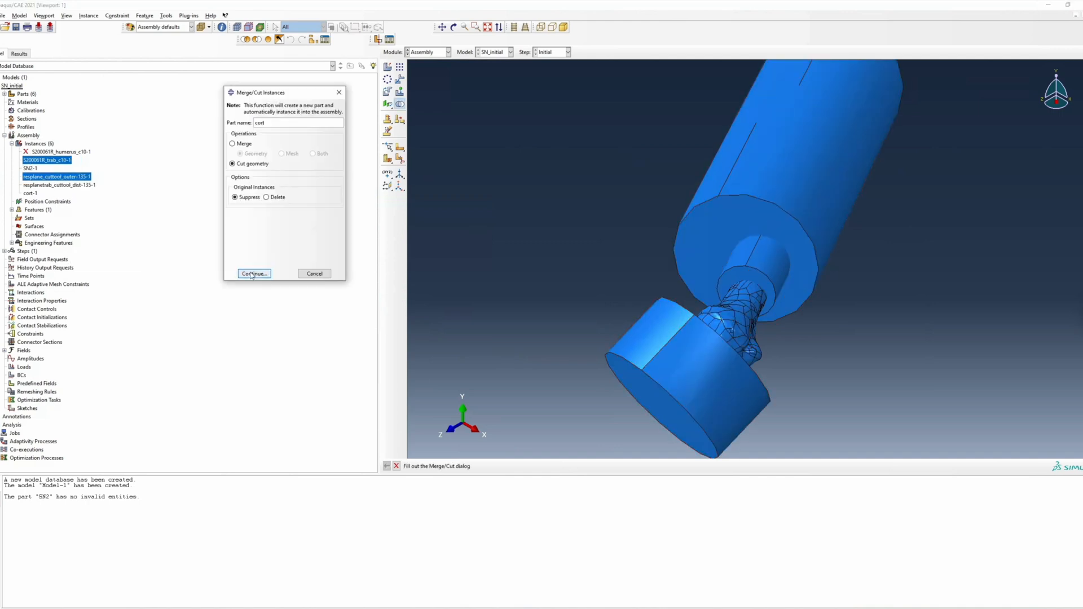
Step: Cut S200061R_trab_c10-1 with SN2-1, resplane_cuttool_outer-135-1 and resplanetrab_cuttool_dist-135-1 as new part trab, suppressing the originals
left_click(251, 275)
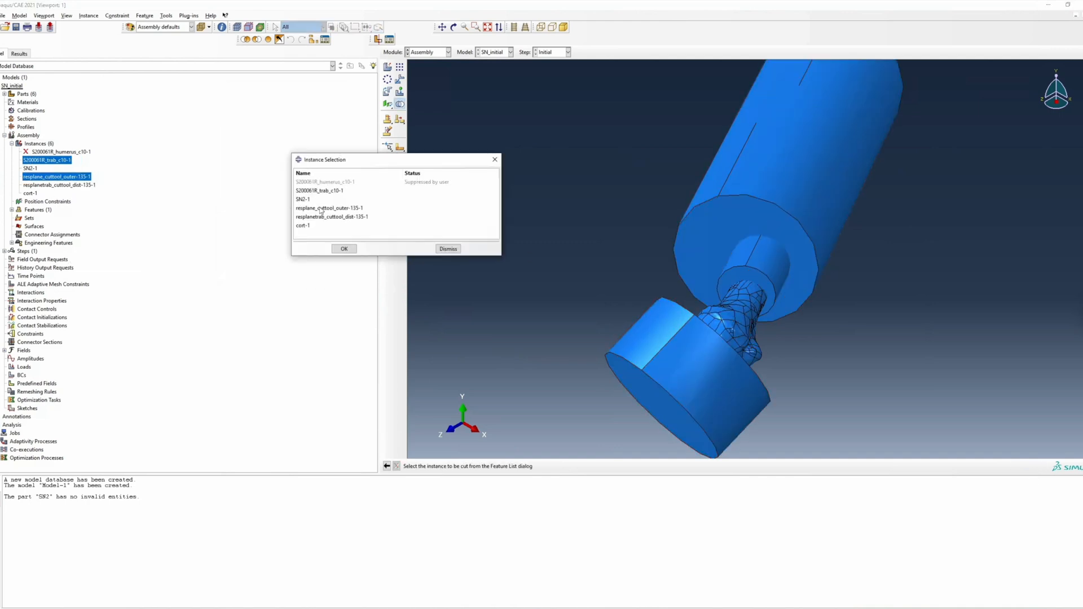
left_click(317, 199)
left_click(321, 216, "shift")
left_click(344, 249)
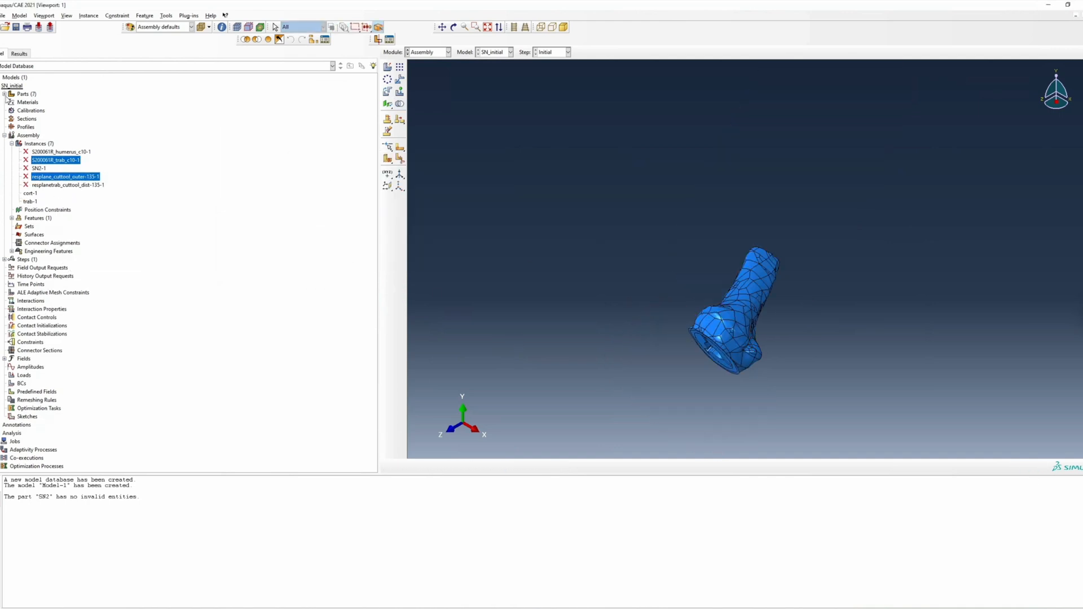
Step: Create a geometry set named cort that contains the whole cort part
left_click(4, 94)
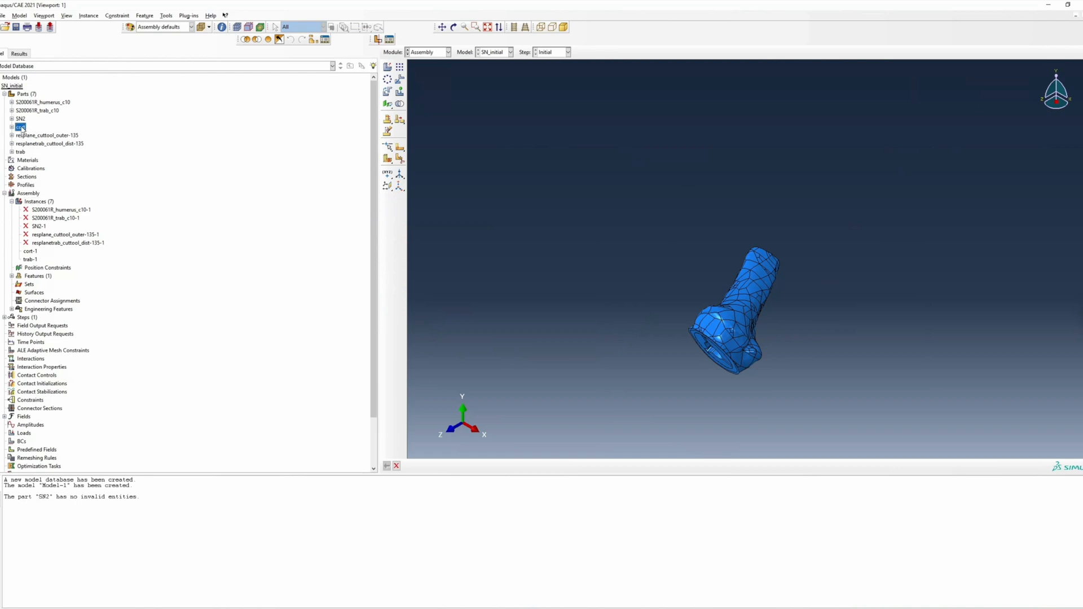
left_click(12, 127)
double_click(36, 143)
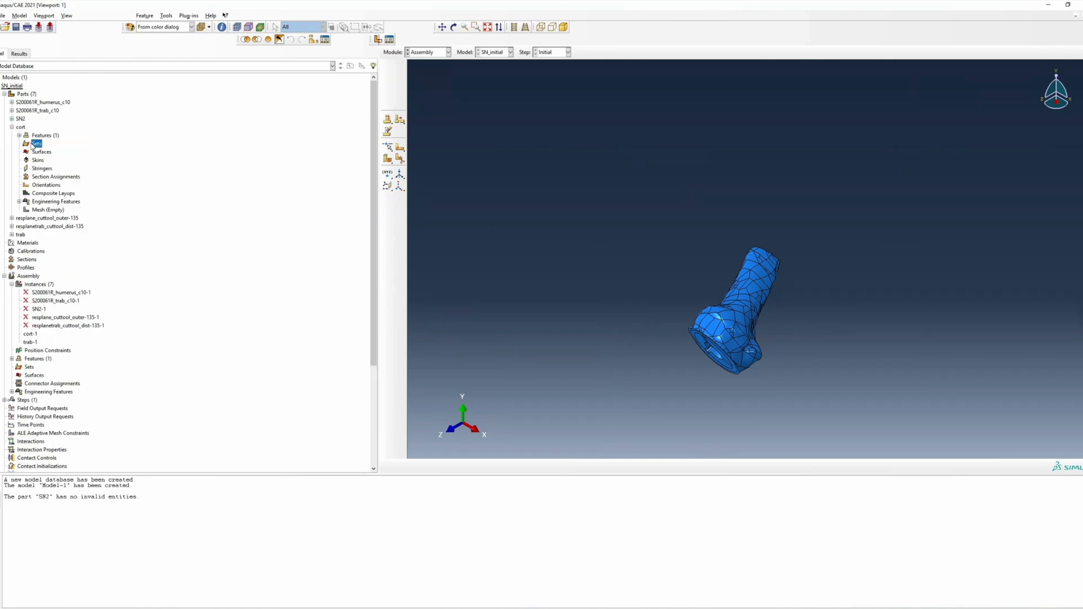
type("cort")
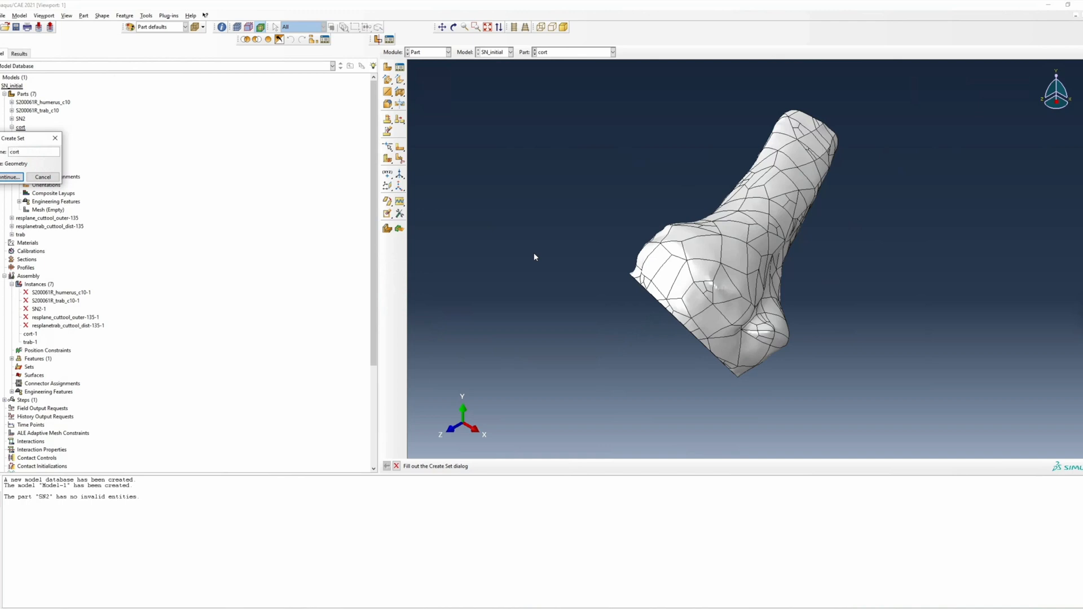
key("Return")
left_click_drag(955, 401, 574, 92)
left_click(485, 466)
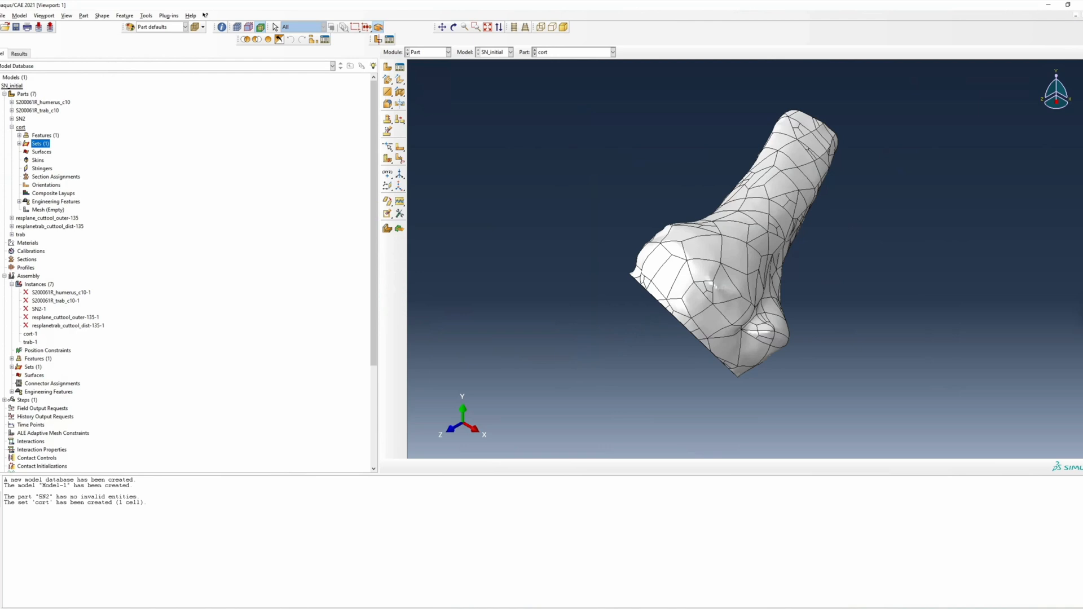
left_click(11, 127)
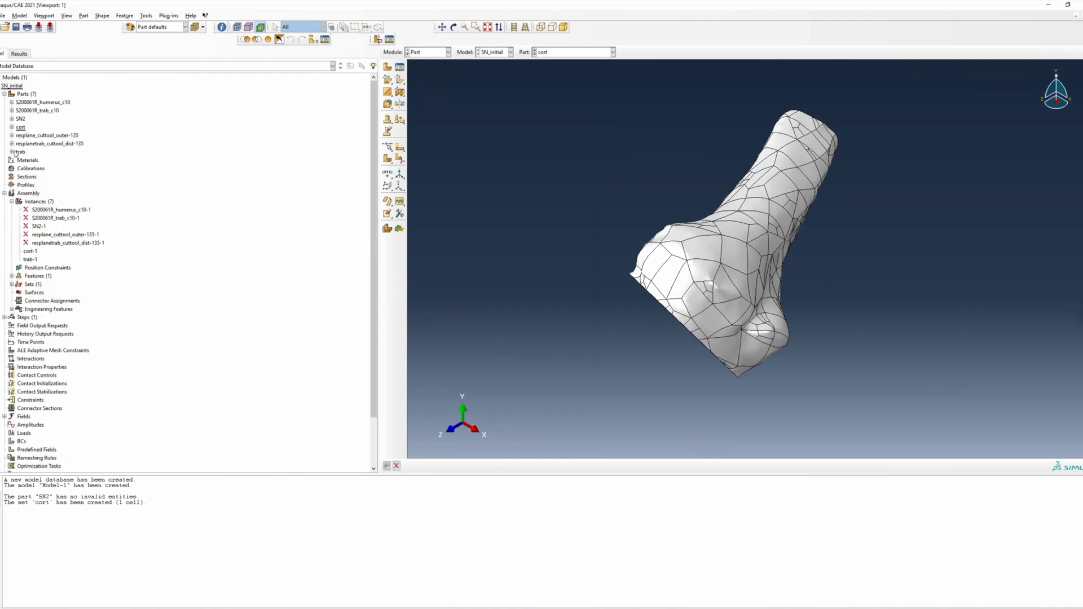
Step: Create a geometry set named trab that contains the whole trab part
left_click(12, 152)
double_click(34, 168)
type("trab")
left_click_drag(17, 140, 68, 200)
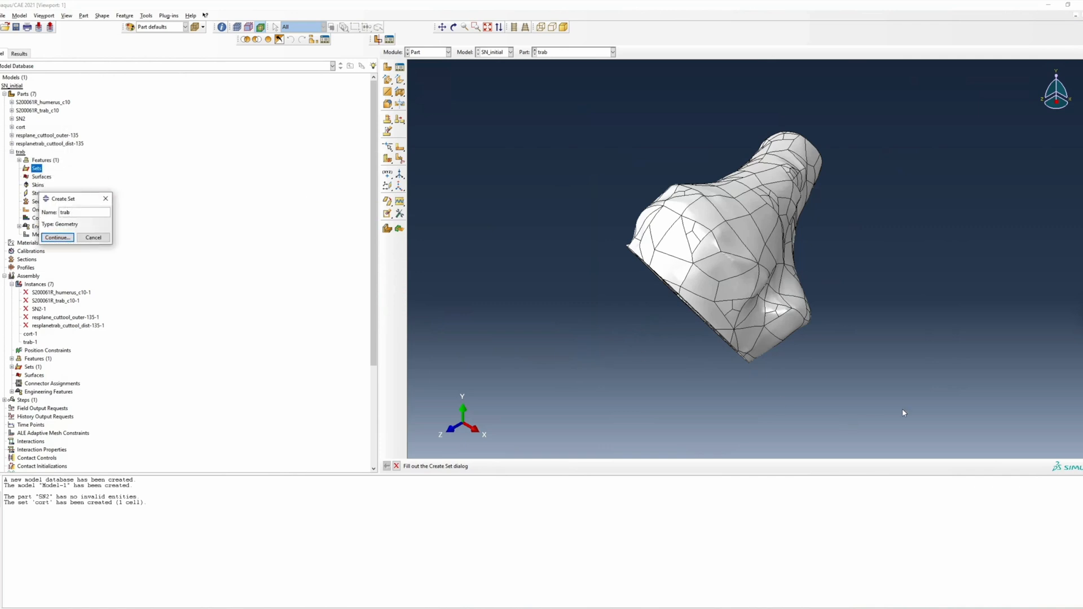
key("Return")
left_click_drag(930, 387, 588, 90)
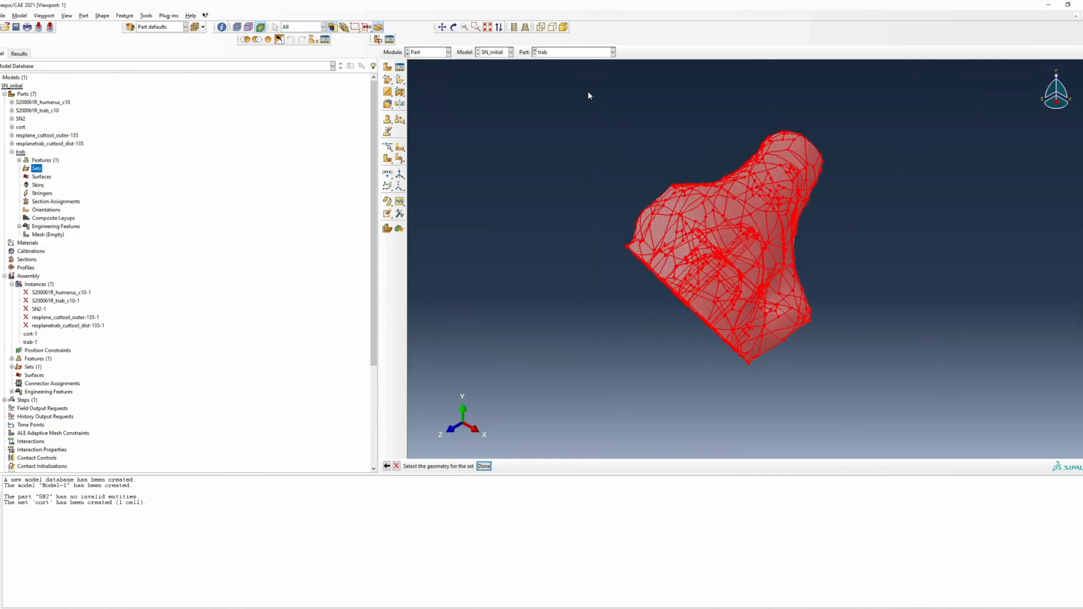
middle_click(588, 91)
left_click(12, 152)
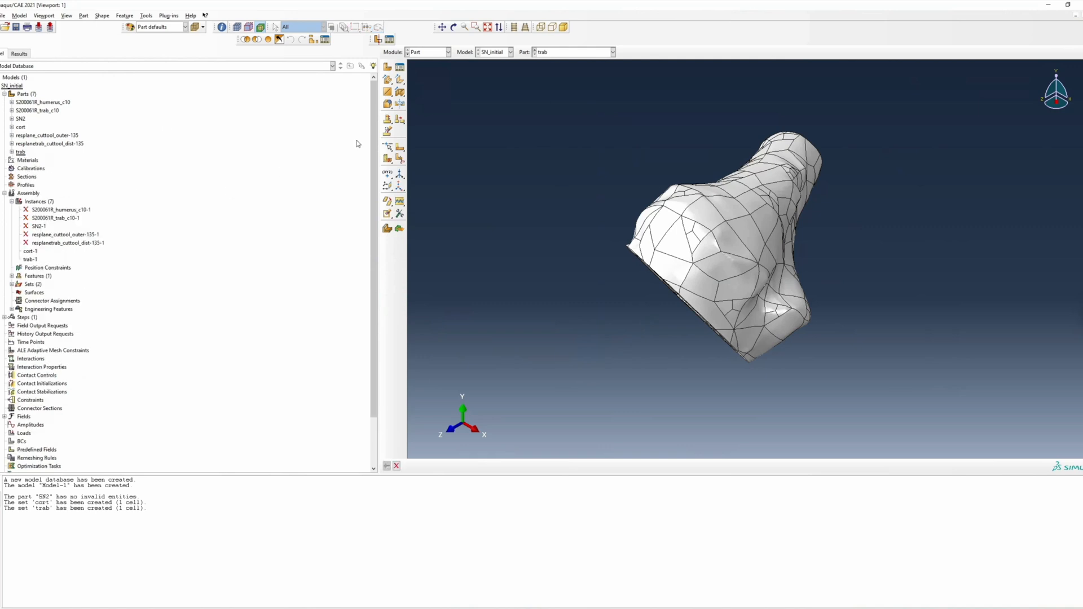
Step: Return to the Assembly module and save the model database as PS.cae in the work folder
left_click(444, 52)
left_click(443, 78)
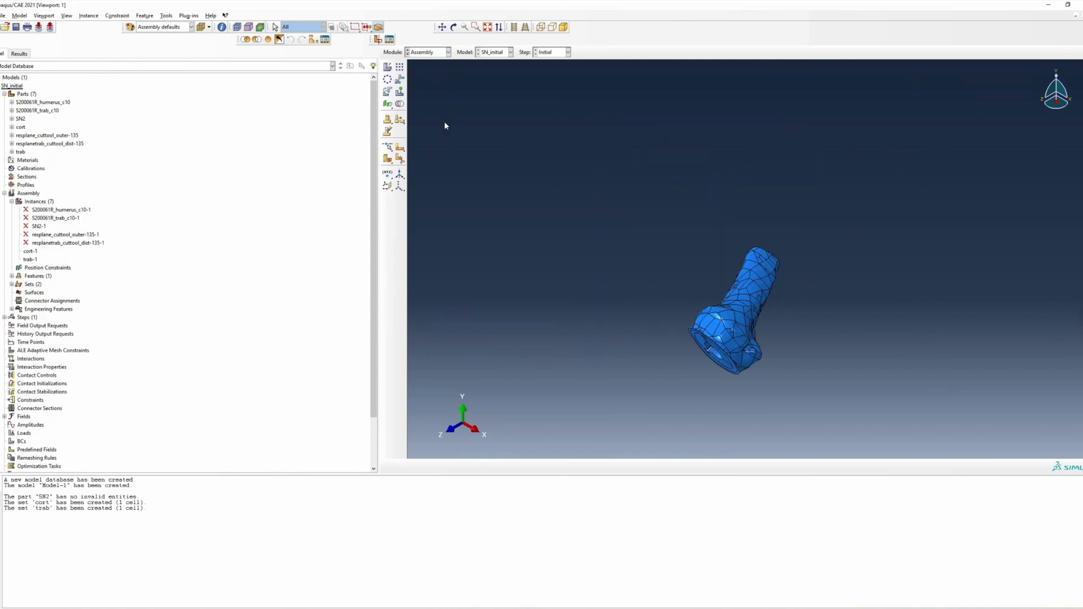
key("ctrl+s")
left_click(454, 293)
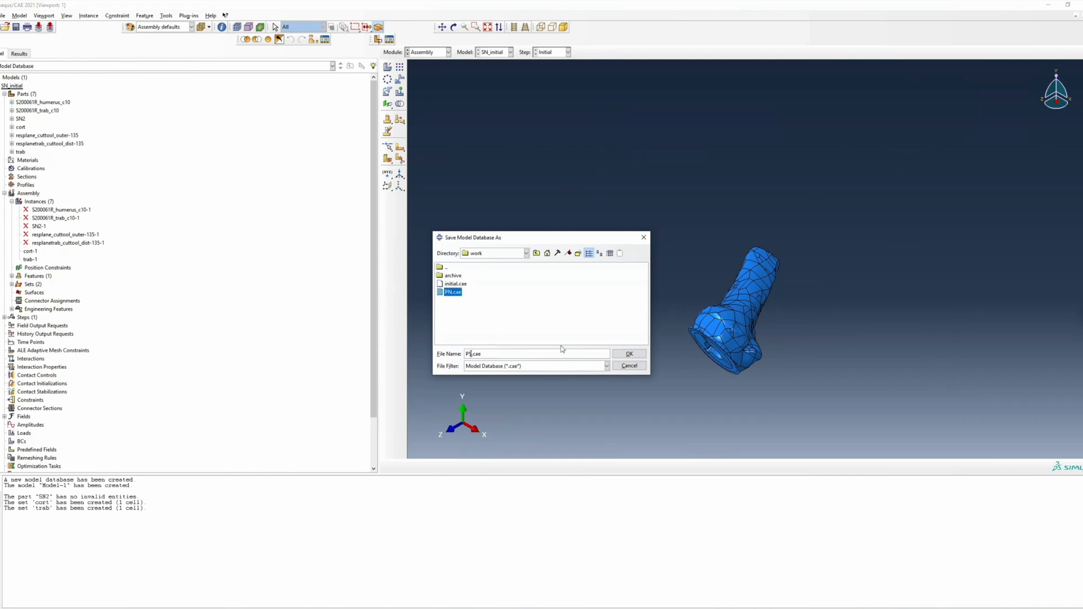
left_click(622, 354)
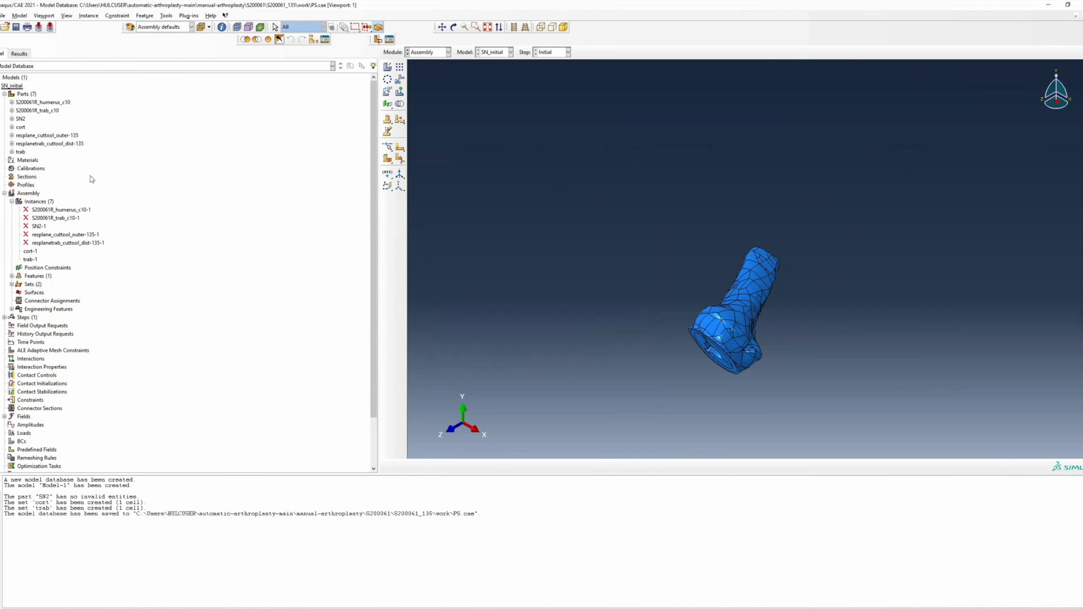
Step: Merge geometry and mesh of cort-1 and trab-1 into new part totalbone, retaining intersecting boundaries and suppressing the original instances
left_click(400, 104)
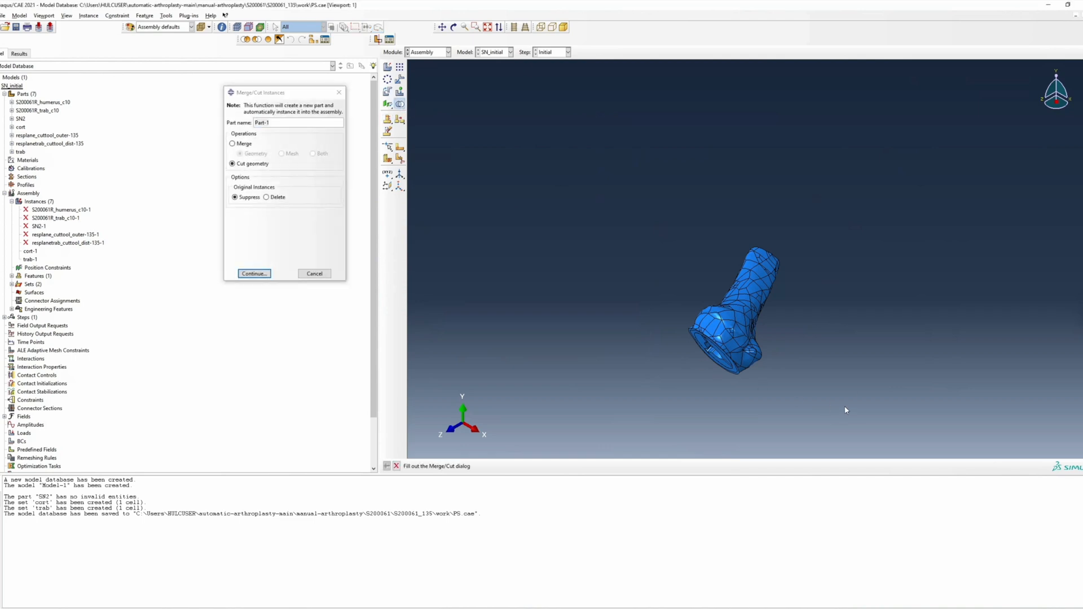
left_click(286, 122)
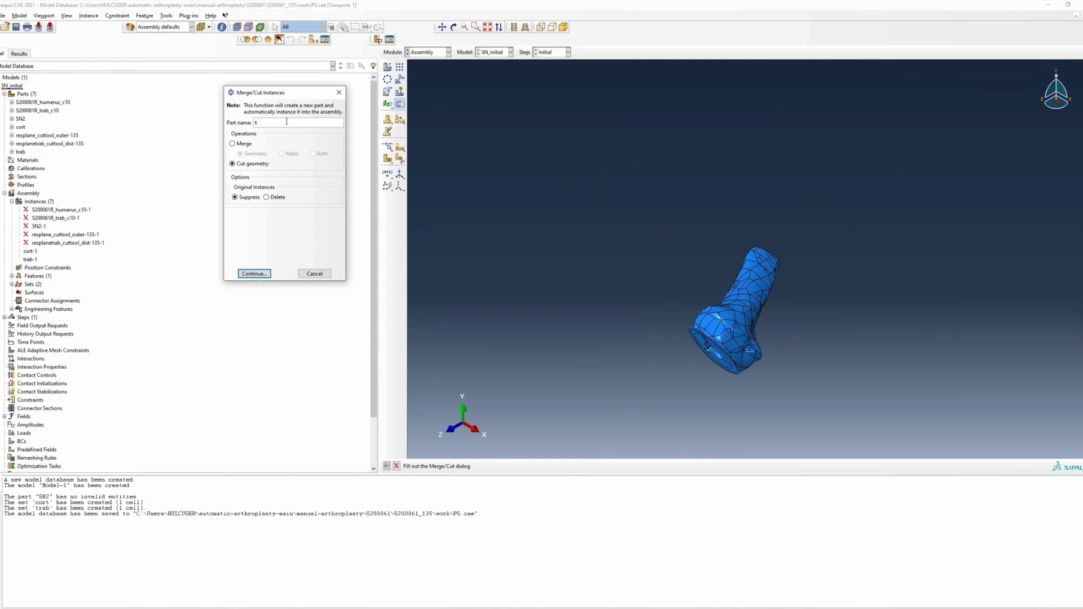
left_click(244, 144)
left_click(281, 153)
left_click(312, 153)
left_click(234, 242)
left_click(282, 299)
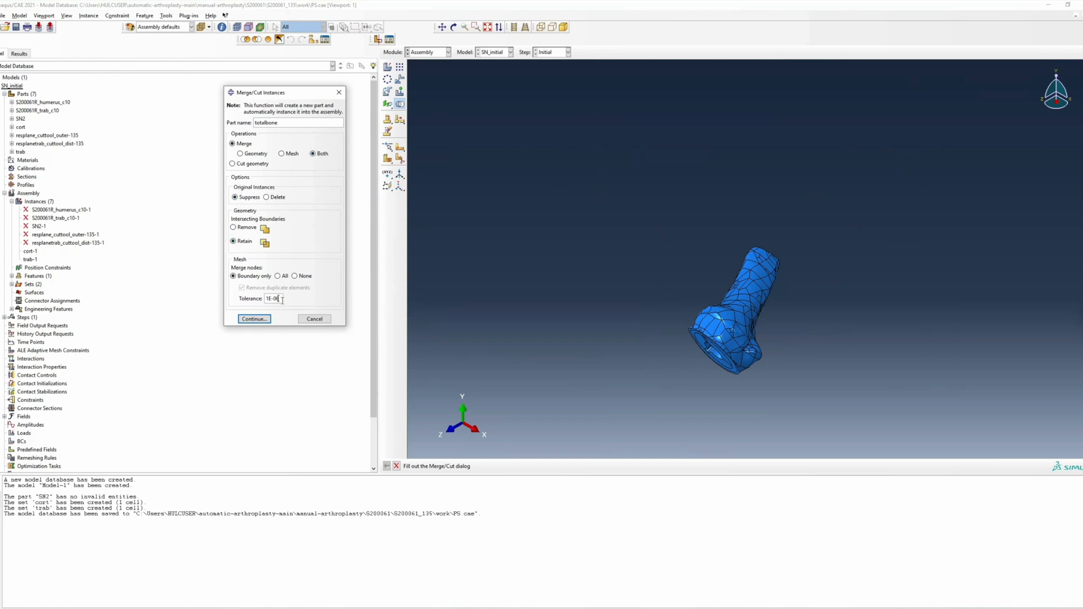
left_click(253, 320)
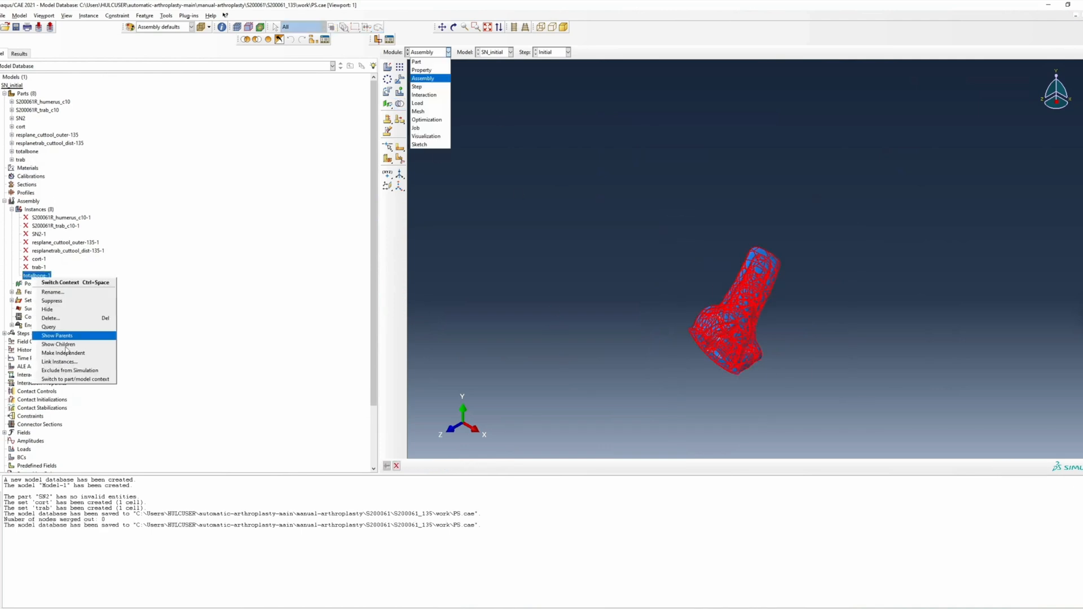
Step: In the Mesh module, seed totalbone-1 with global size 1.2, maximum deviation factor 0.05 and minimum size fraction 0.01
left_click(430, 112)
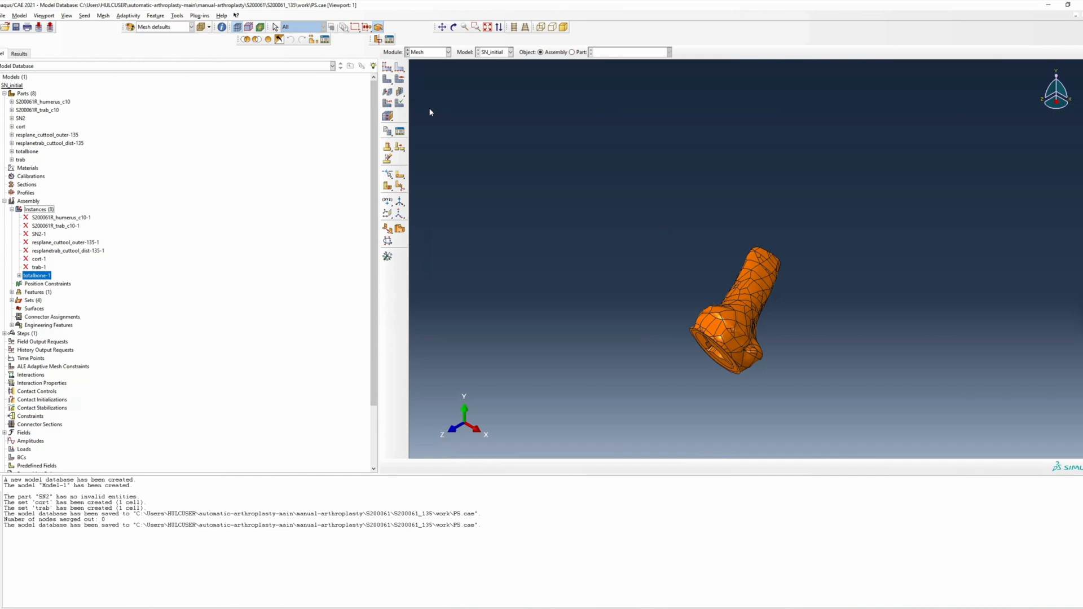
left_click(387, 67)
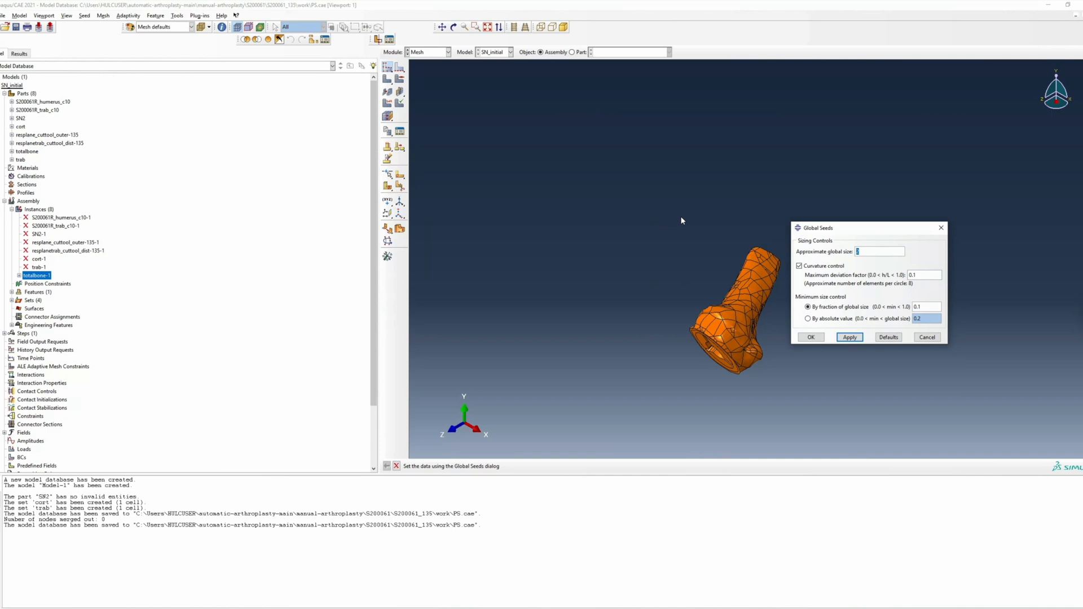
type("1.2")
key("Tab")
key("Tab")
type("0.05")
key("Tab")
key("Tab")
left_click(811, 337)
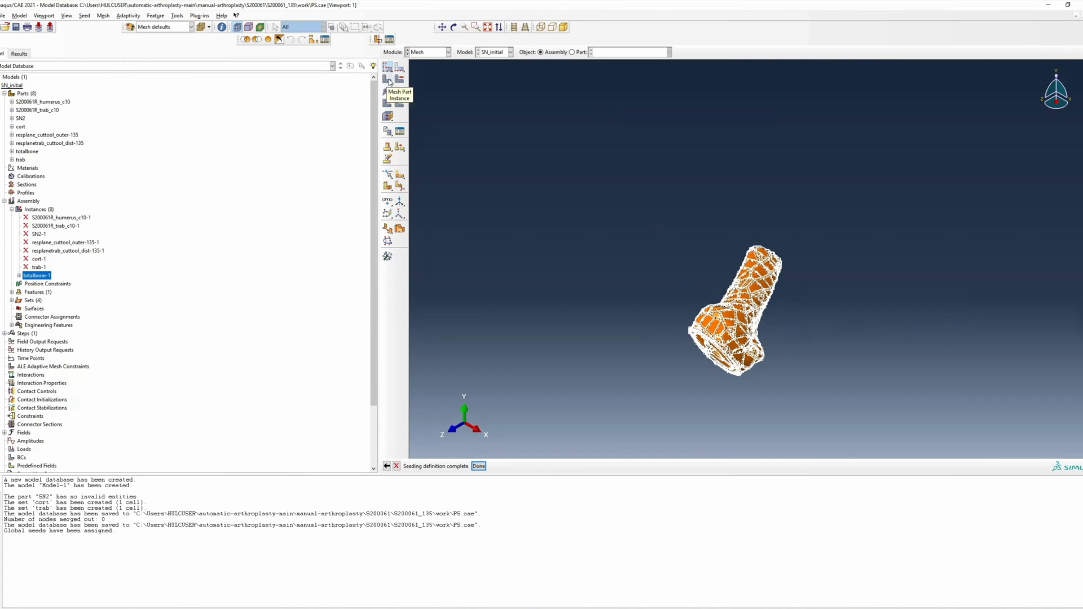
left_click(479, 466)
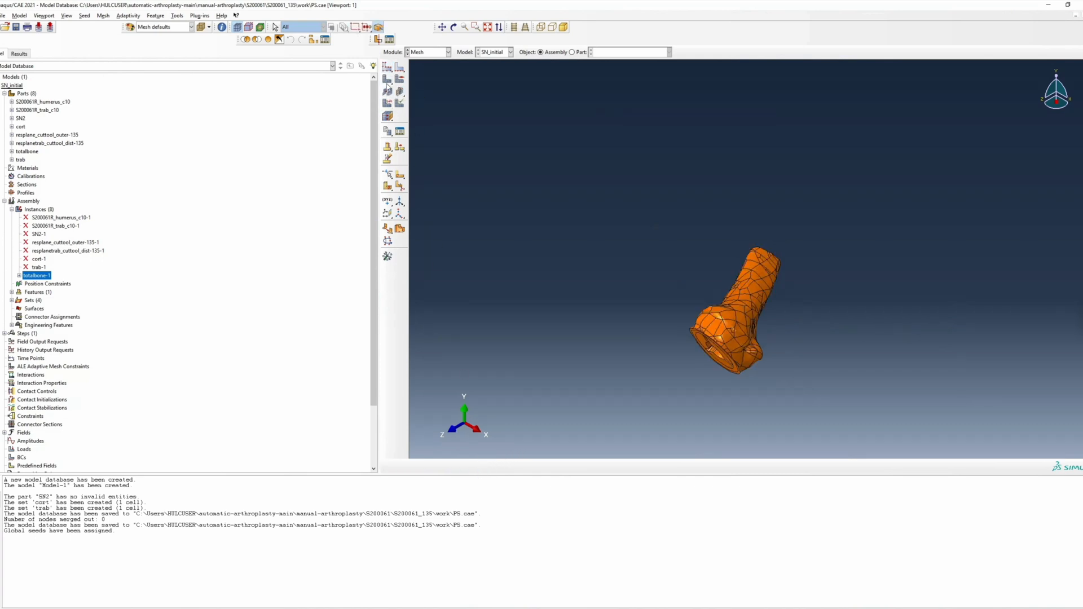
Step: Try meshing totalbone-1 with its current element shape, and set the mesh controls of the whole bone to Tet elements
left_click(387, 79)
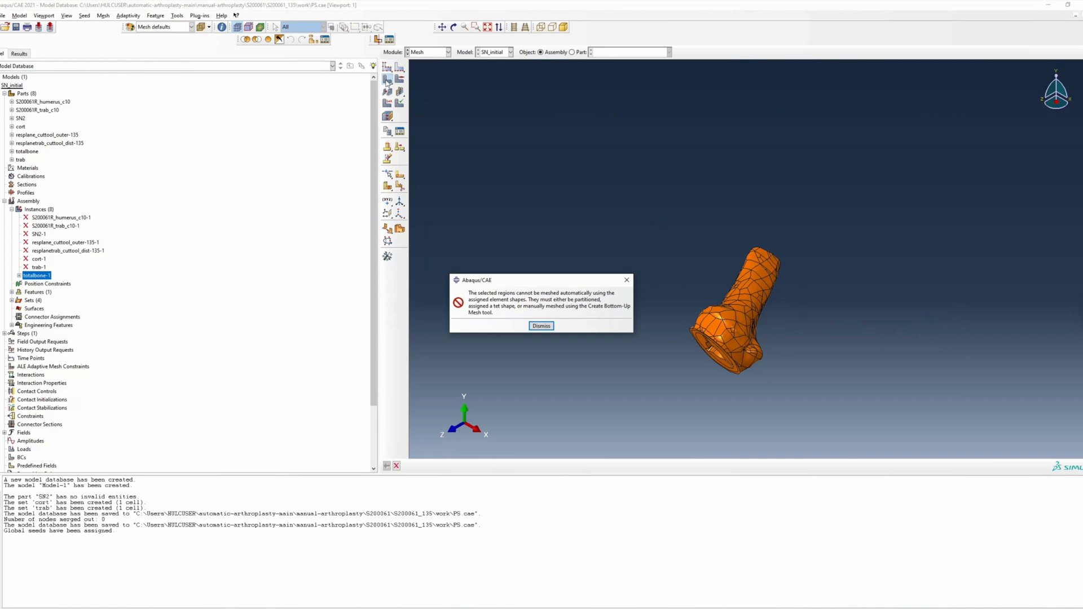
left_click(541, 326)
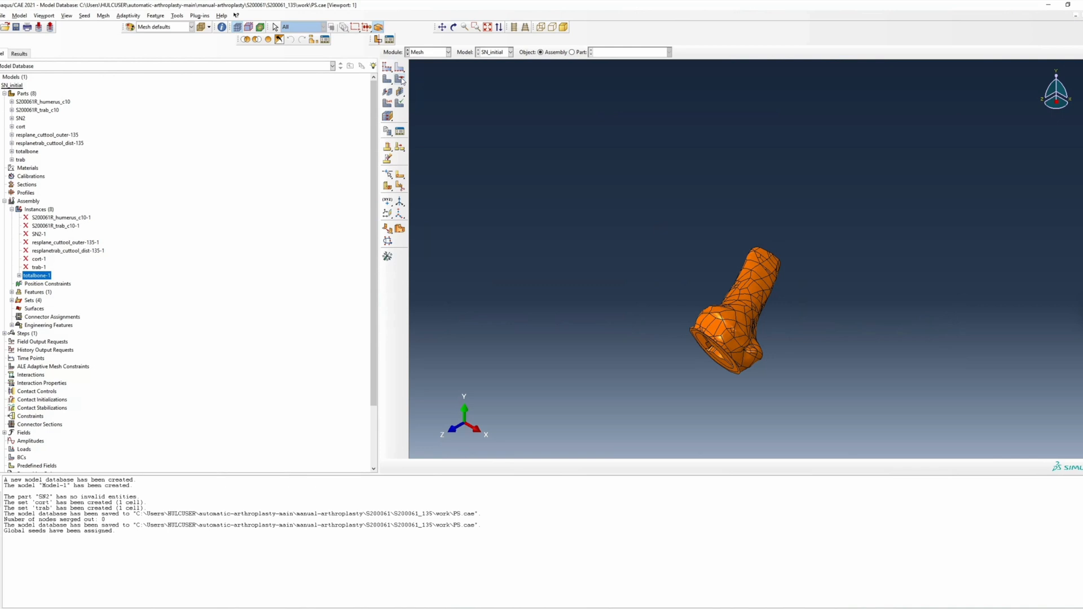
left_click(400, 80)
left_click(737, 300)
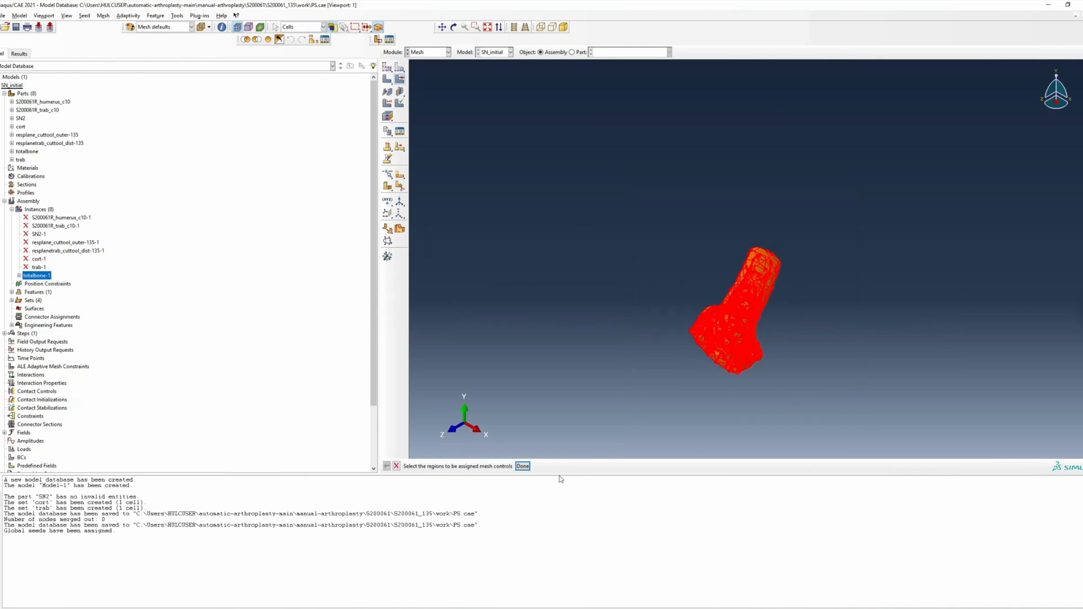
left_click(523, 466)
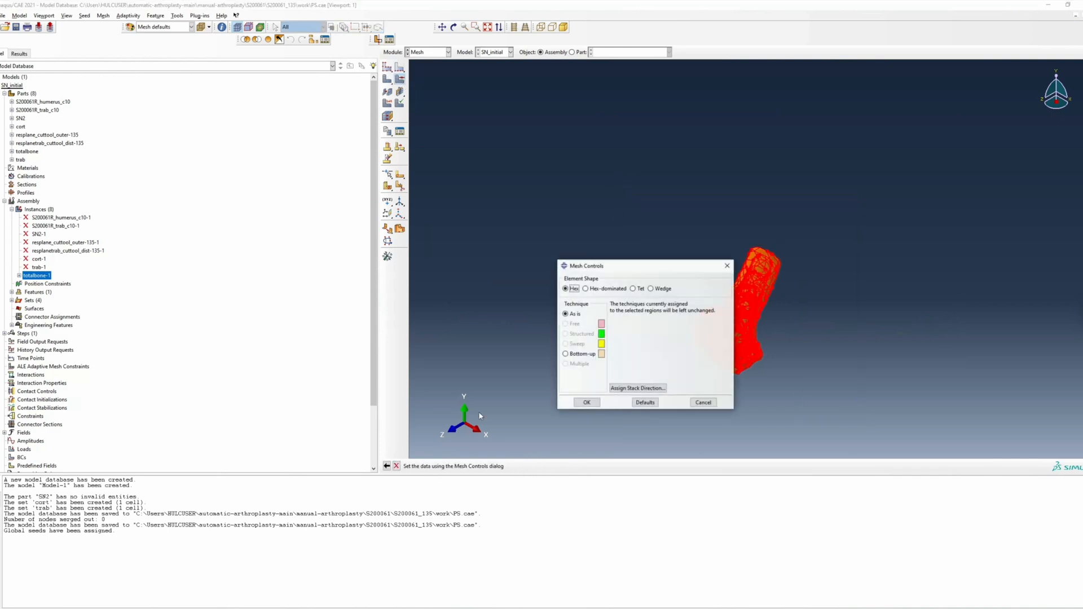
left_click(634, 289)
left_click(585, 403)
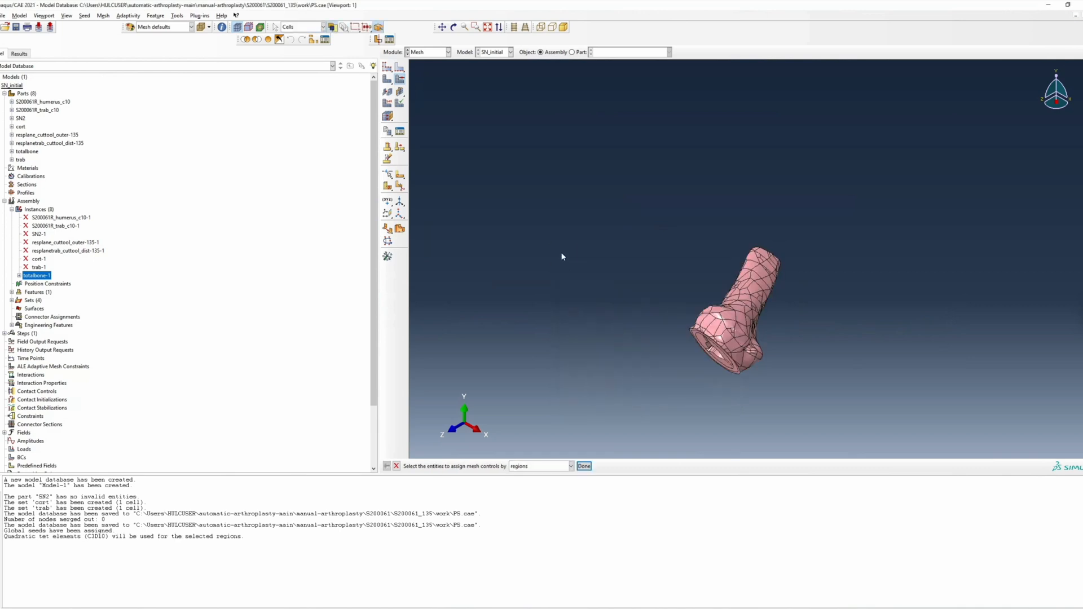
Step: Assign the whole totalbone-1 instance the Standard 3D Stress quadratic tetrahedral element type C3D10
left_click(388, 92)
left_click(540, 317)
left_click(388, 104)
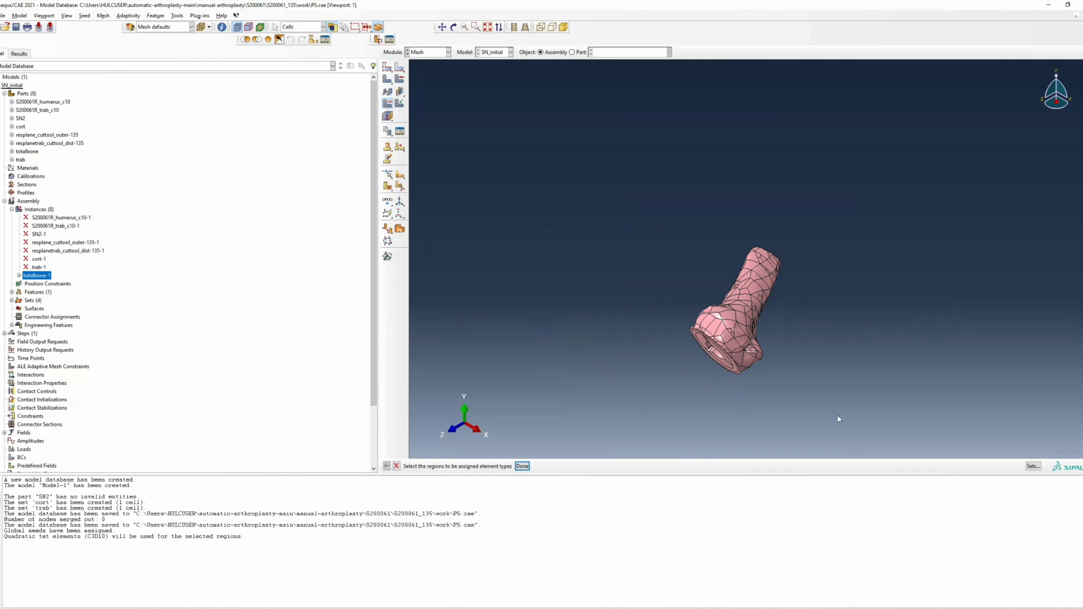
left_click_drag(839, 419, 675, 250)
left_click(522, 467)
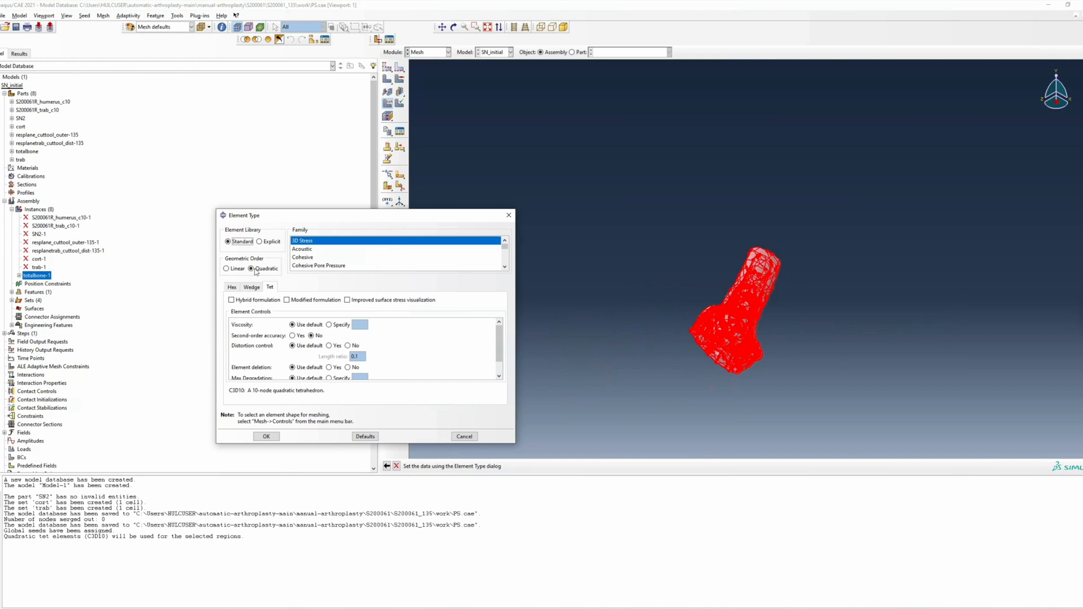
left_click(266, 437)
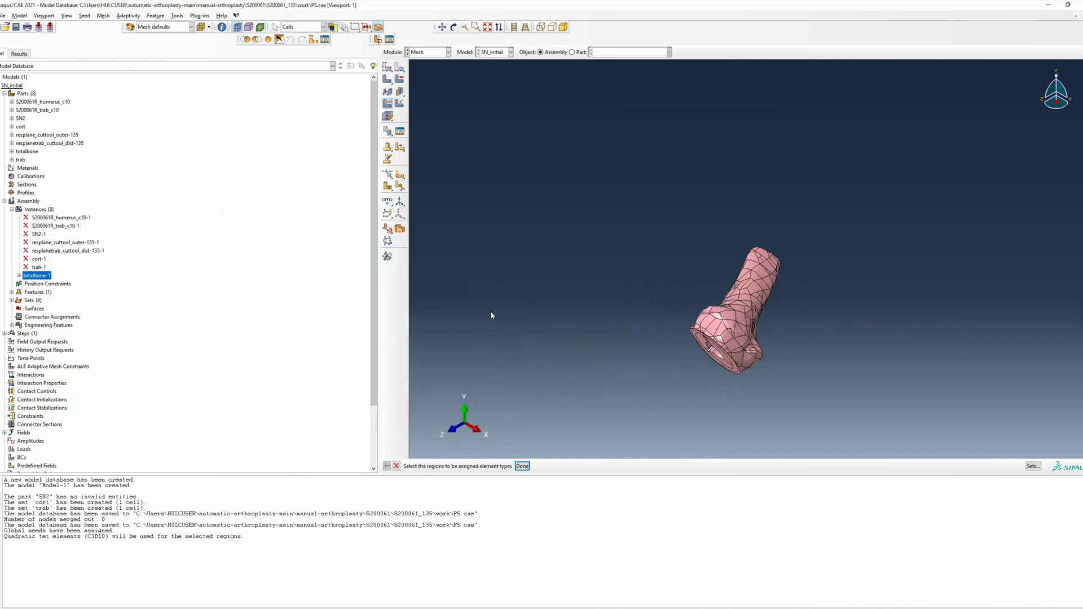
Step: Reapply the existing global seeds and mesh the totalbone-1 part instance, previewing the boundary mesh first
left_click(387, 67)
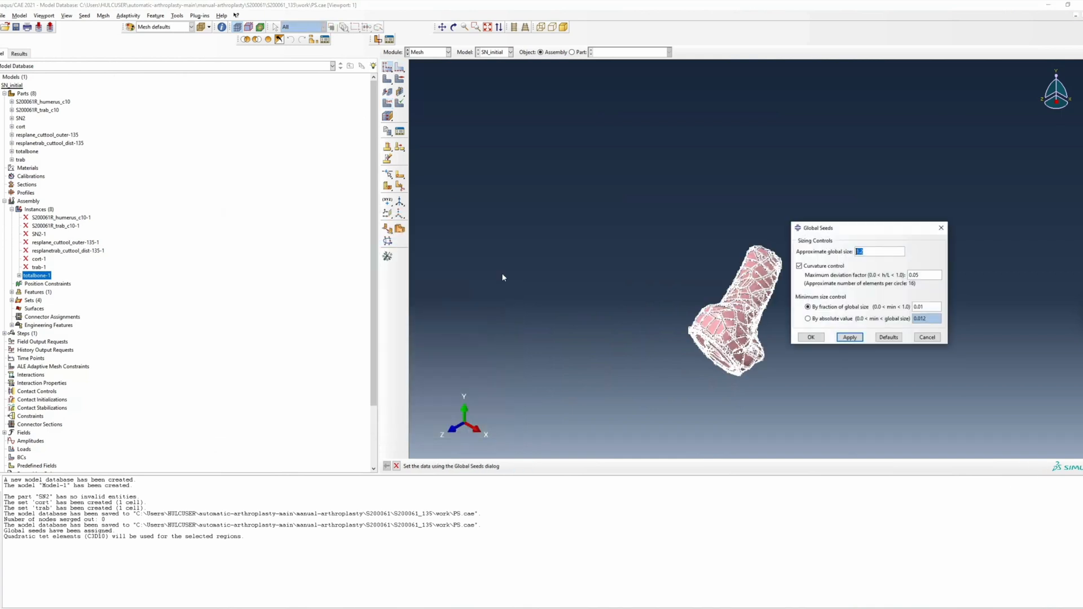
left_click(811, 337)
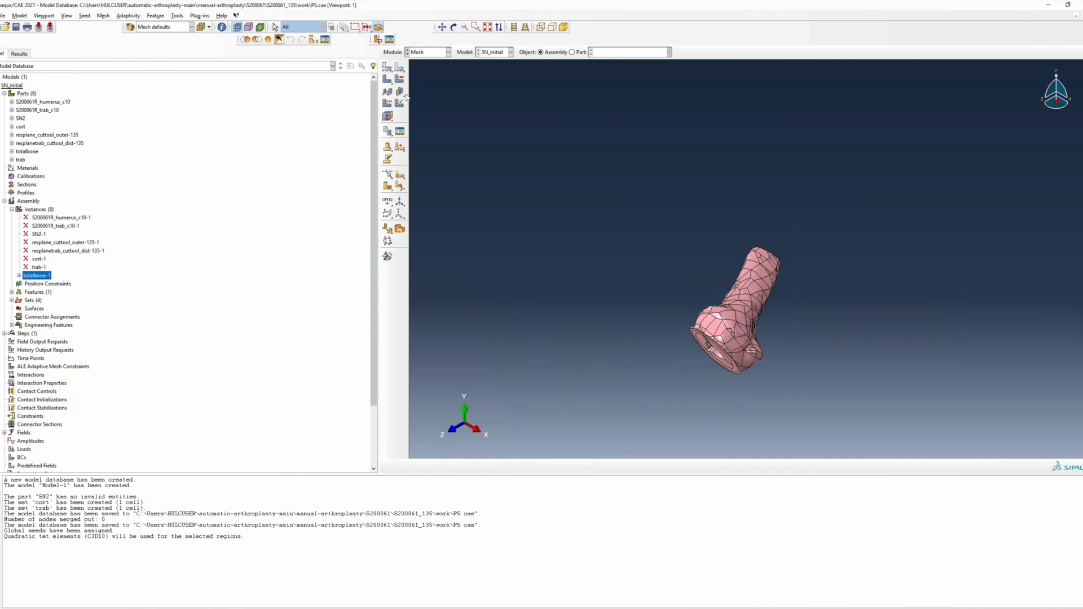
left_click(387, 78)
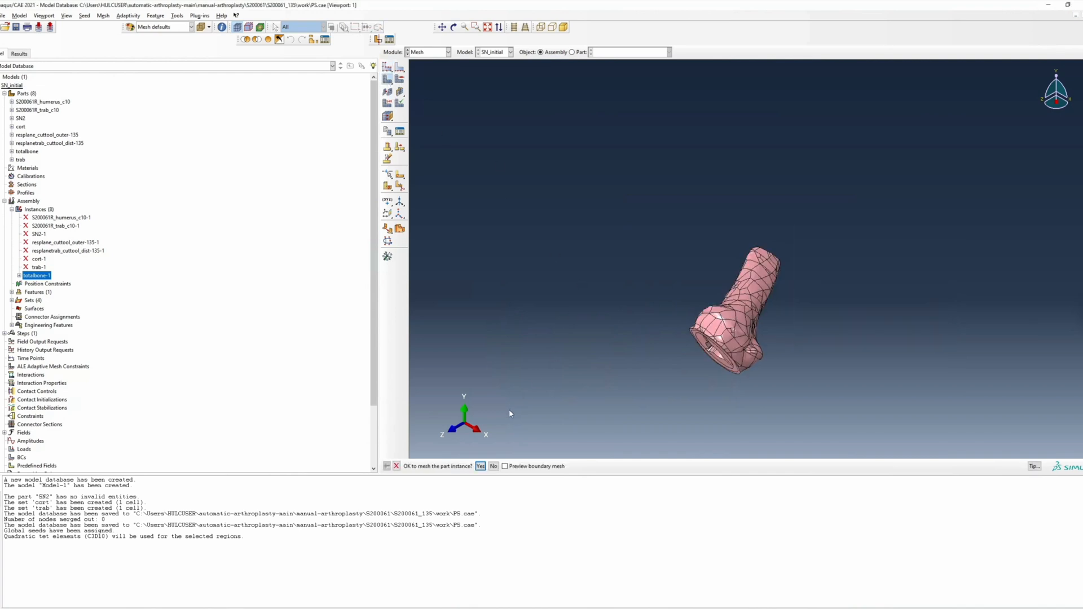
left_click(505, 467)
left_click(481, 467)
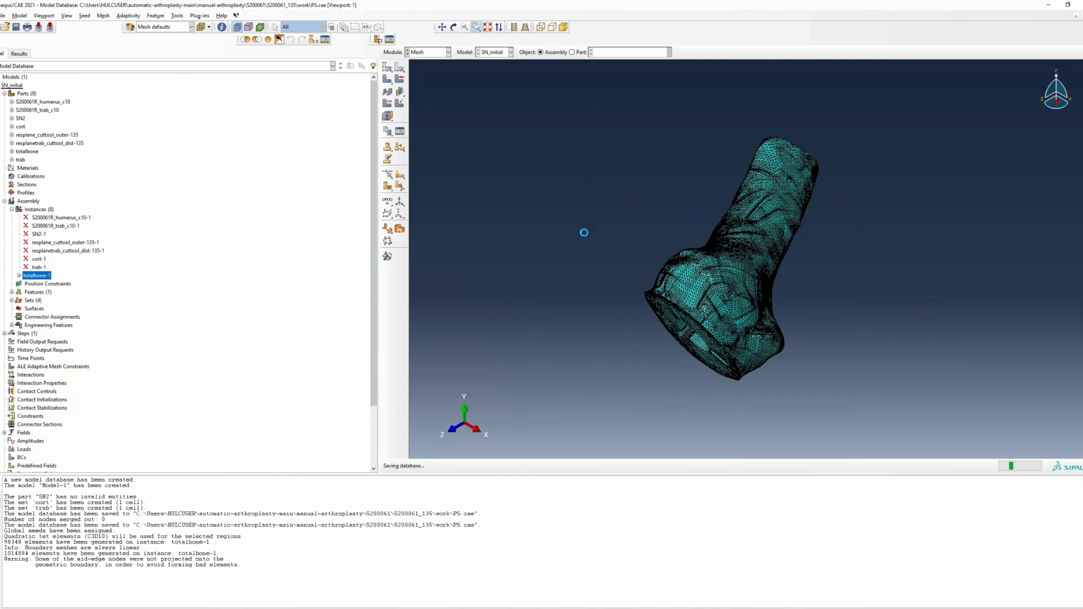
Step: Query the mesh of the entire assembly to examine its node count, element count and element type
scroll(34, 395, "down", 3)
left_click(14, 443)
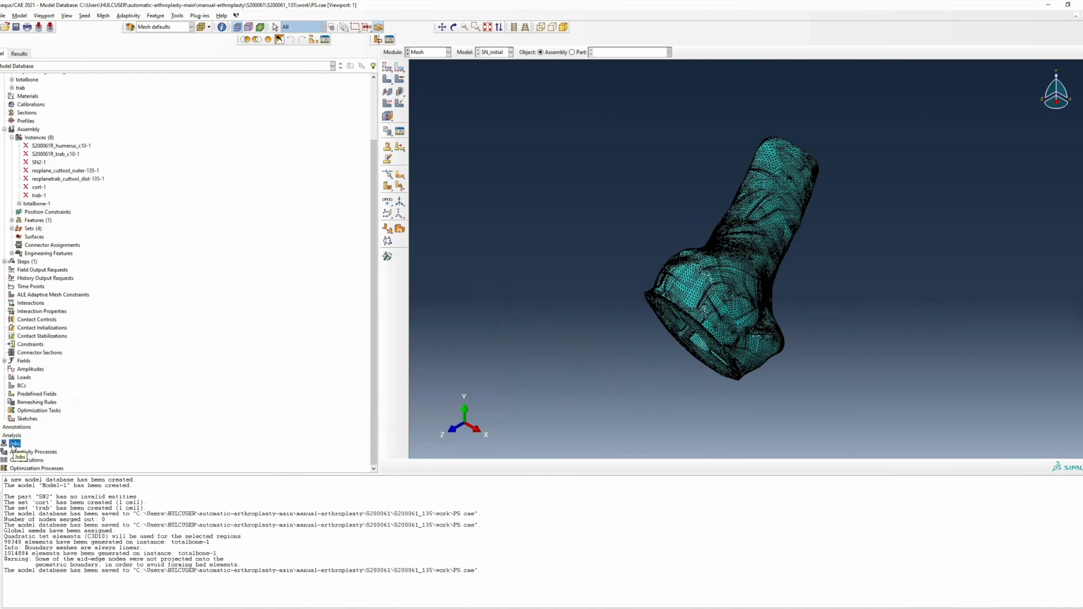
left_click(178, 16)
left_click(187, 25)
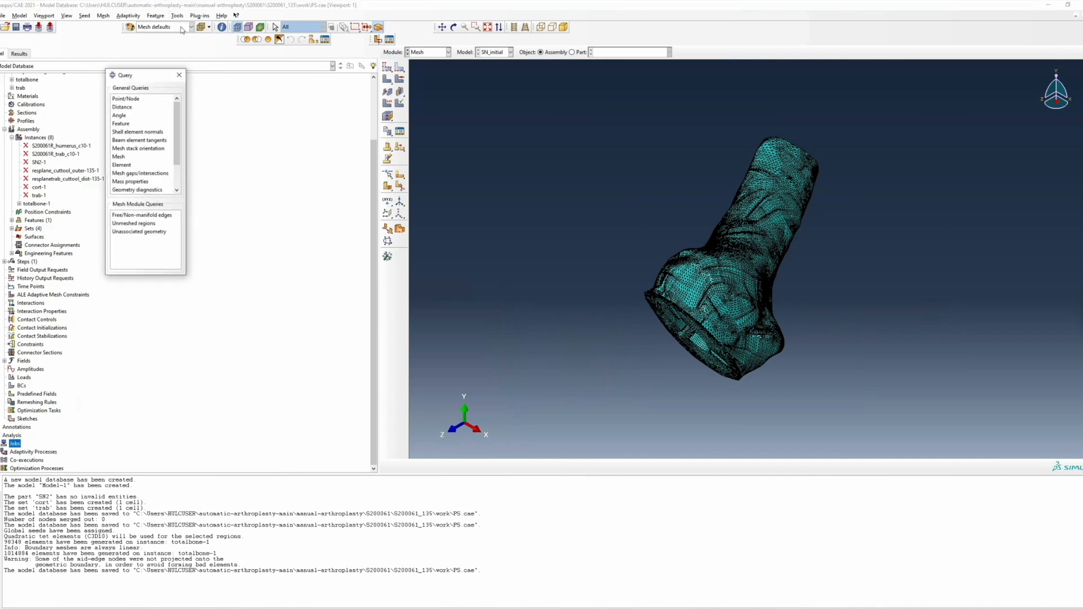
left_click(120, 157)
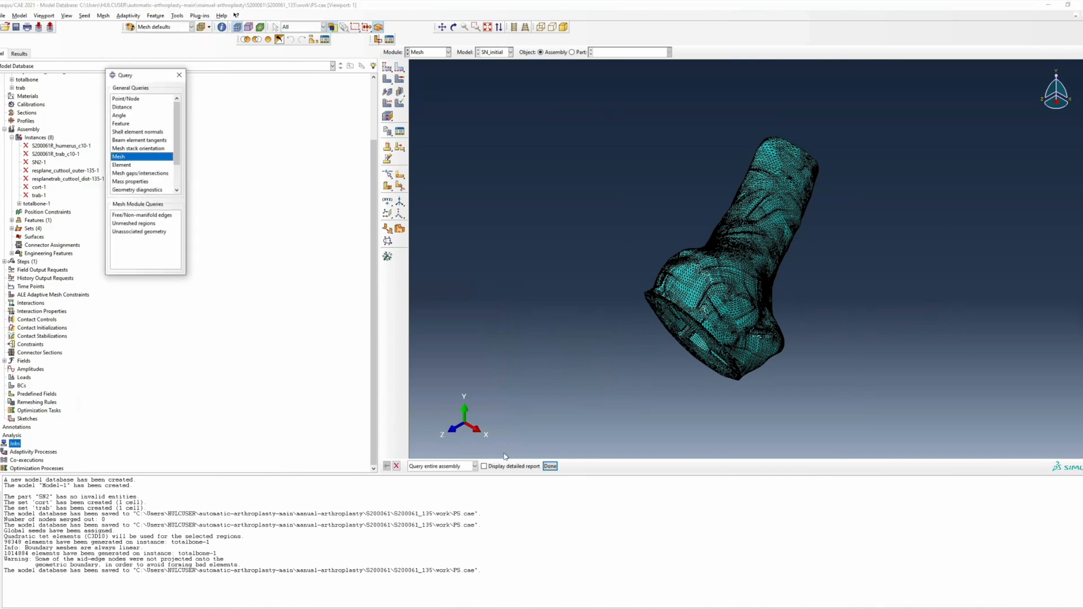
left_click(551, 466)
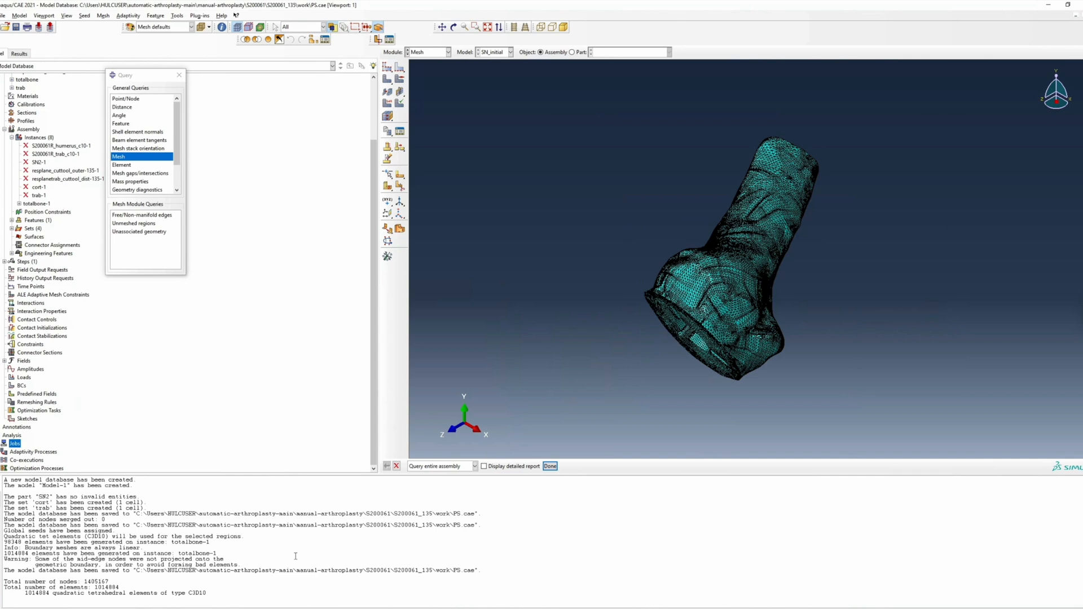
left_click_drag(210, 594, 188, 595)
left_click(226, 594)
left_click(178, 75)
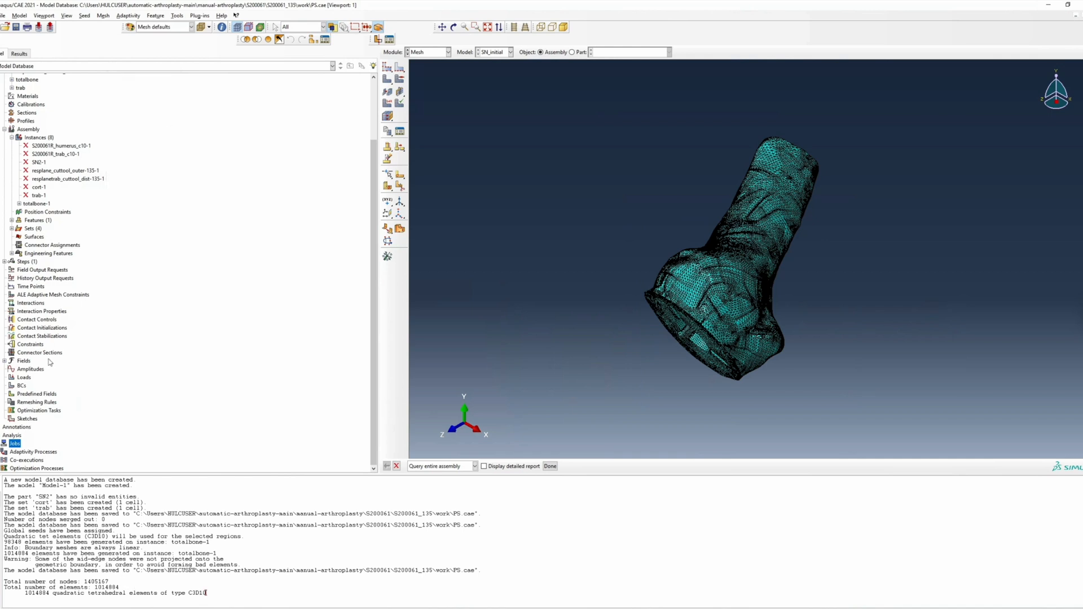
Step: Create an analysis job named PS_MW from the SN_initial model with the default job settings
right_click(22, 445)
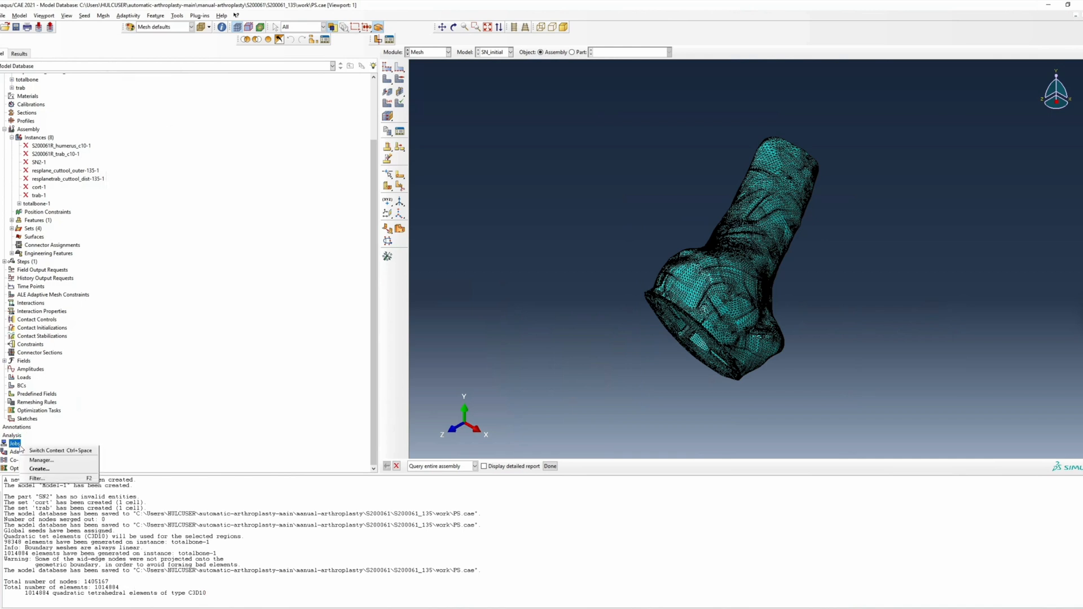
left_click(41, 470)
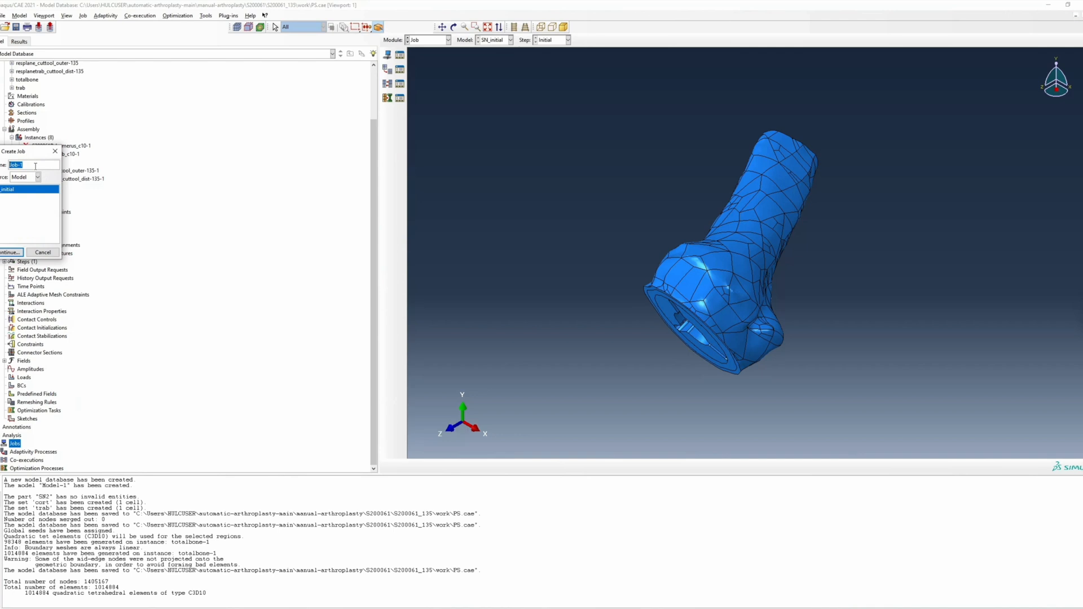
type("PS_MW")
left_click(11, 252)
key("Return")
Step: Write the input file for the job PS_MW
left_click(17, 452)
right_click(19, 455)
left_click(40, 507)
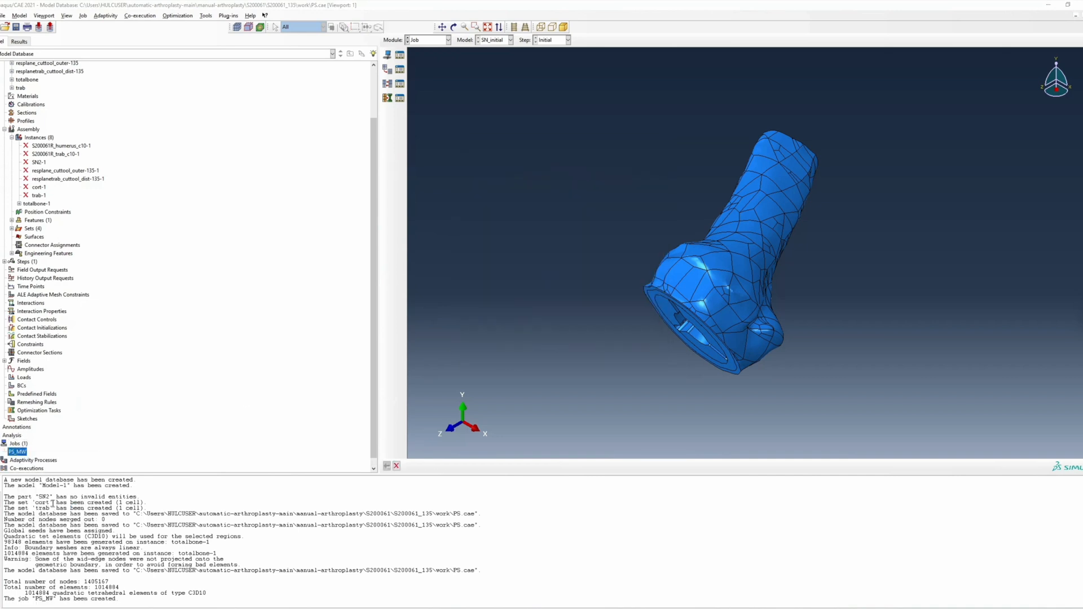
left_click(40, 124)
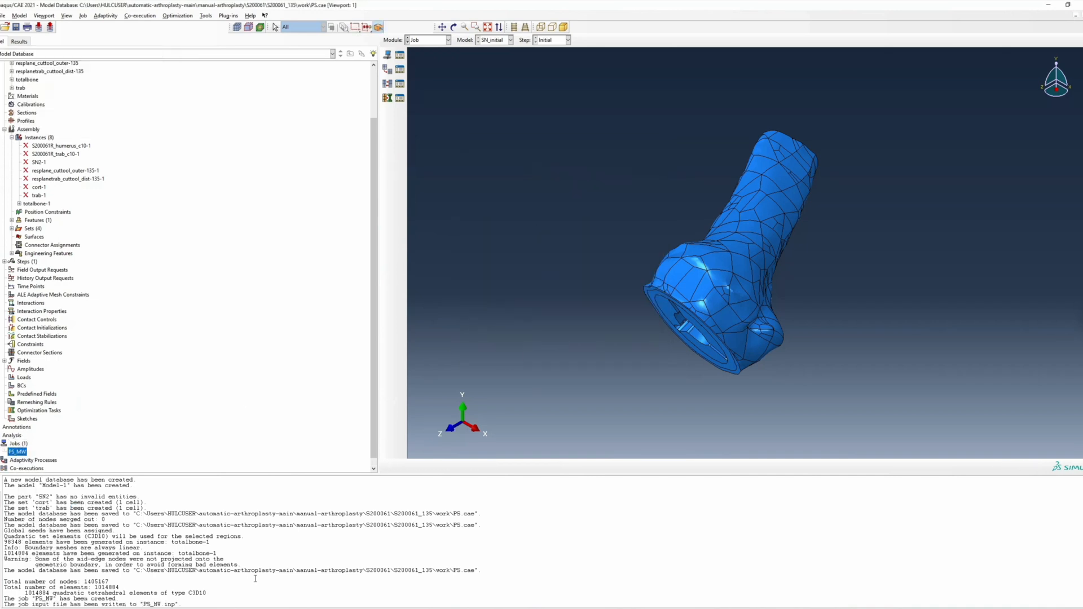
Step: Switch to File Explorer and move PN_MW.inp from the S200061_135 work folder into the meshwash folder
left_click(255, 608)
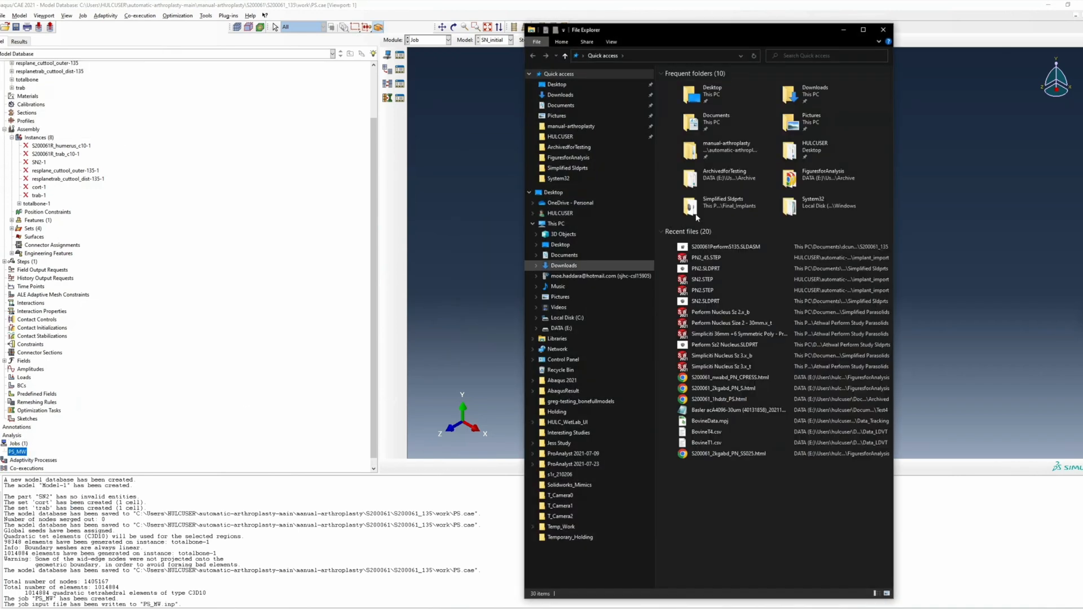
double_click(725, 148)
left_click(715, 127)
key("ctrl+x")
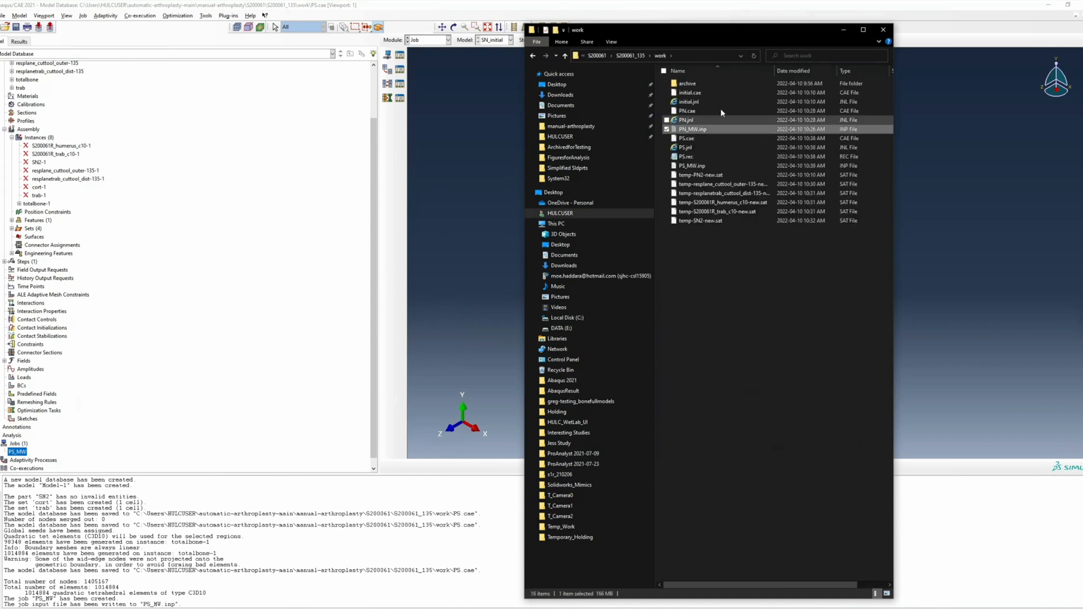
left_click(631, 55)
double_click(693, 113)
key("ctrl+v")
left_click(632, 197)
left_click(630, 55)
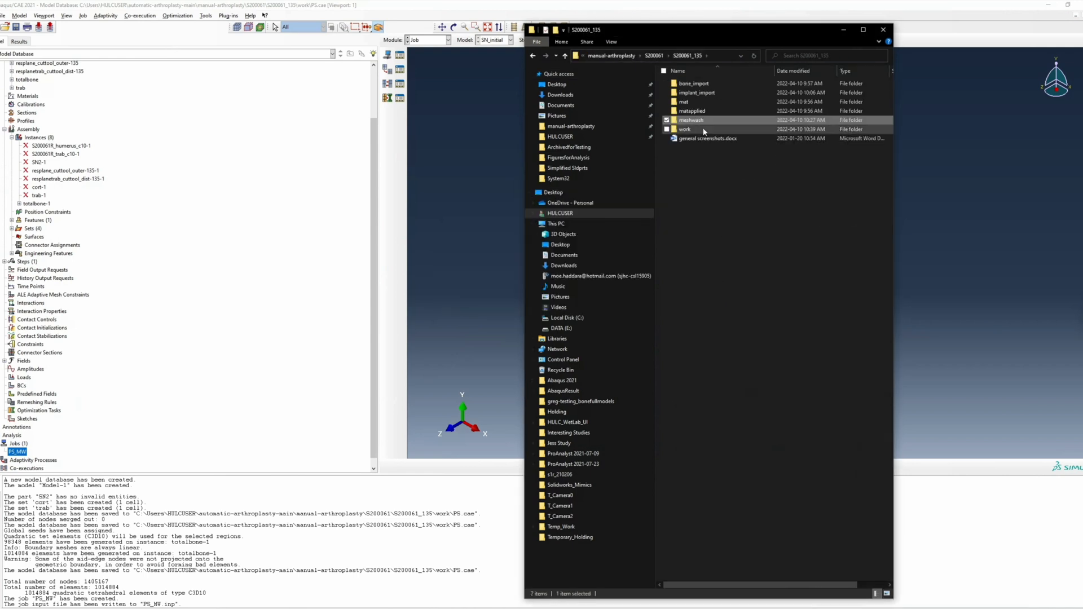
Step: Sort the work folder by modification date and move PS_MW.inp into the meshwash folder
double_click(698, 130)
left_click(818, 70)
left_click(728, 84)
key("ctrl+x")
left_click(630, 56)
double_click(694, 113)
key("ctrl+v")
left_click_drag(672, 31, 151, 21)
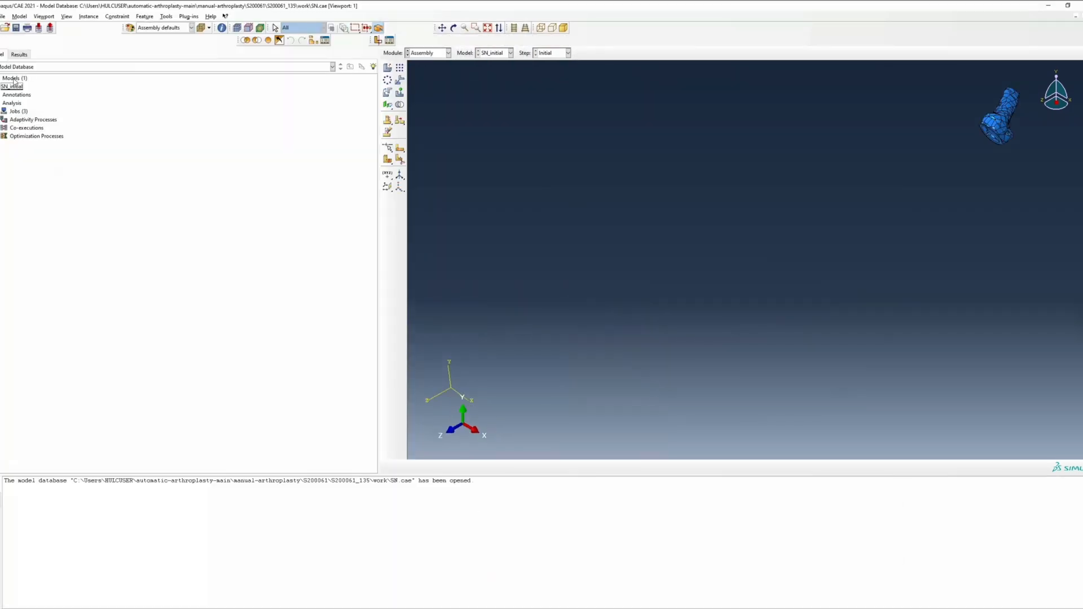
Step: Start a model import and browse to the meshwash folder of S200061_135 inside manual-arthroplasty
left_click(14, 79)
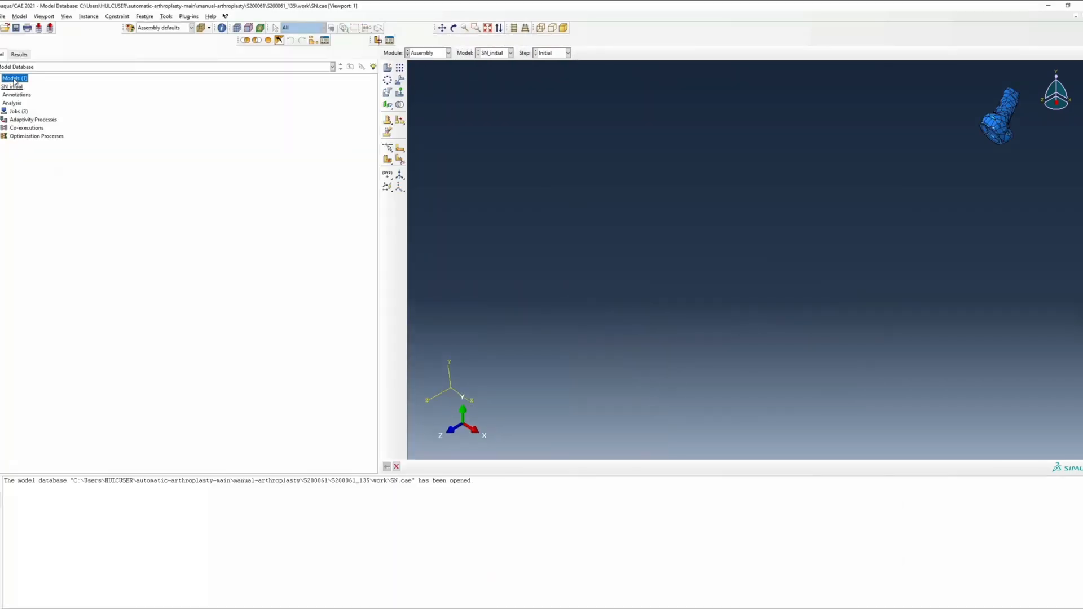
right_click(13, 79)
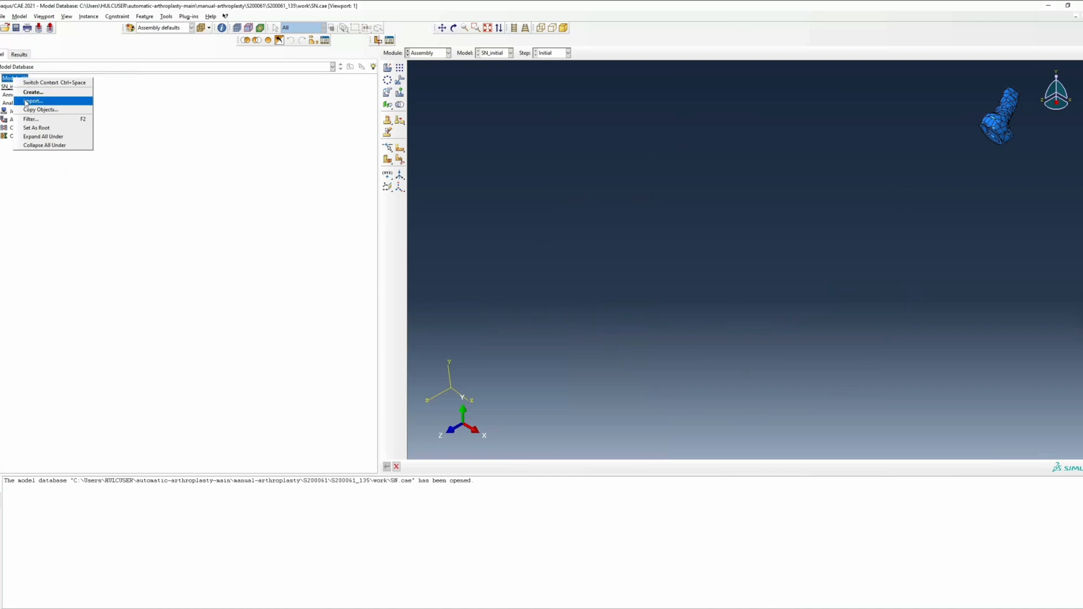
left_click(32, 101)
left_click(547, 255)
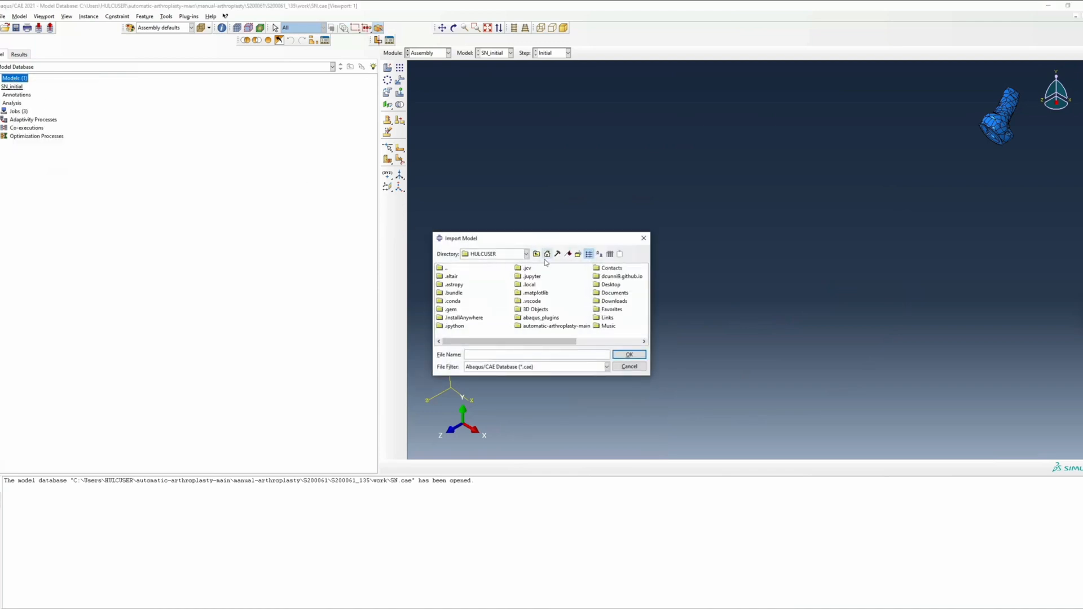
double_click(536, 326)
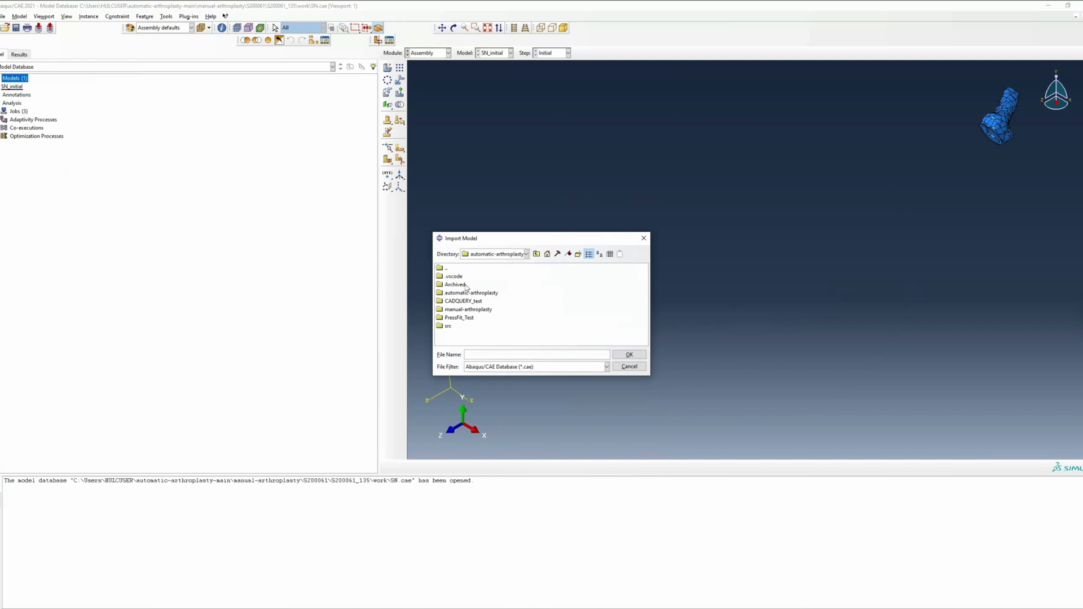
double_click(465, 310)
double_click(455, 277)
double_click(460, 276)
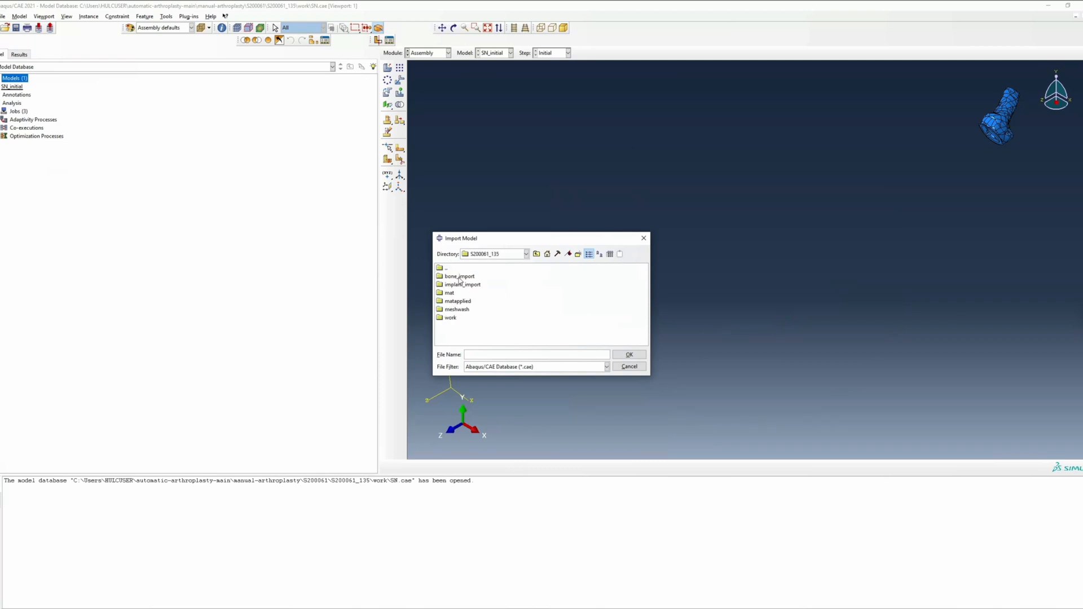
double_click(456, 310)
Step: Filter for Abaqus Input File types and import SN_MW.inp as a new model
left_click(525, 367)
left_click(523, 389)
left_click(473, 302)
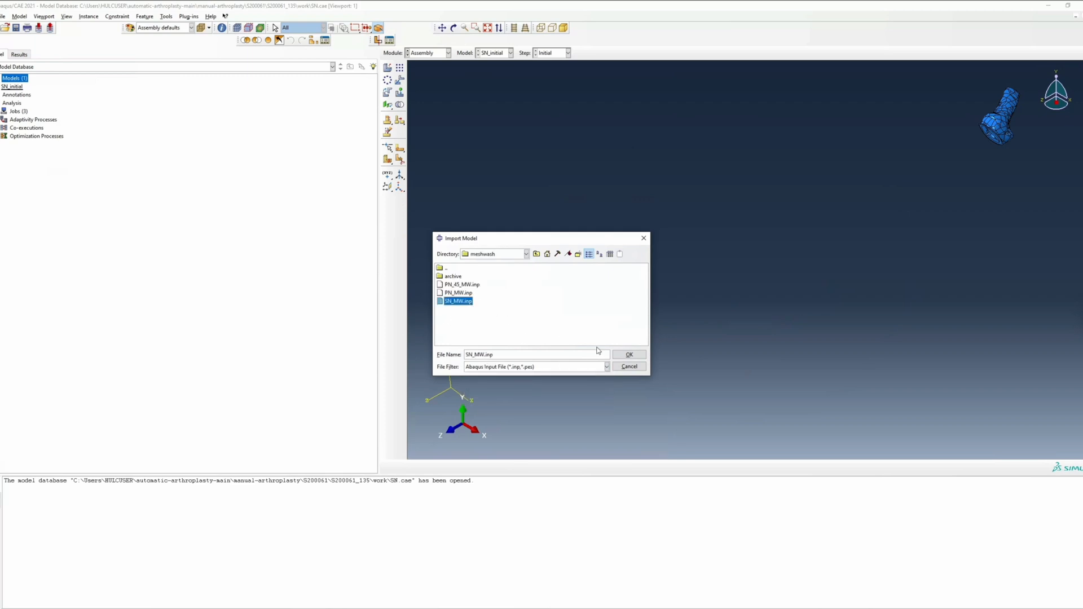
left_click(628, 355)
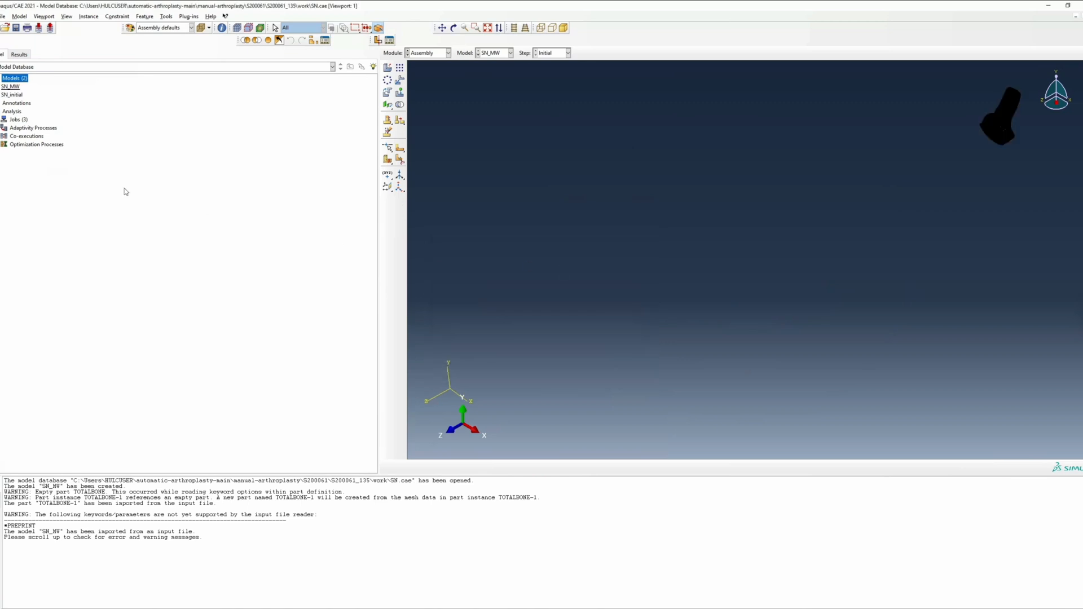
Step: Copy the TOTALBONE-1 part of the SN_MW model to a new part named cort
left_click(3, 89)
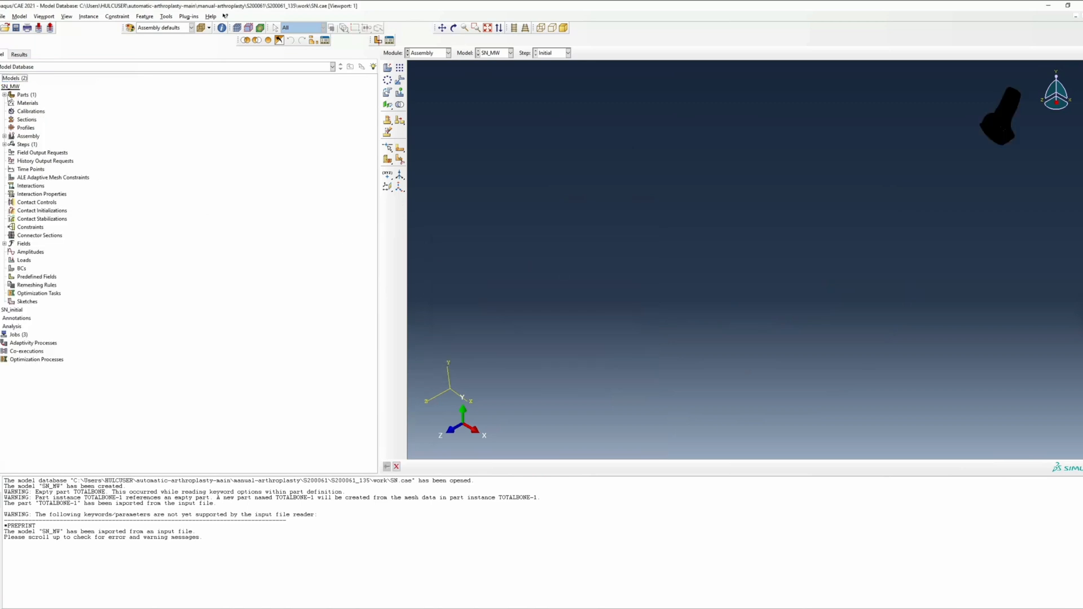
left_click(4, 95)
double_click(33, 103)
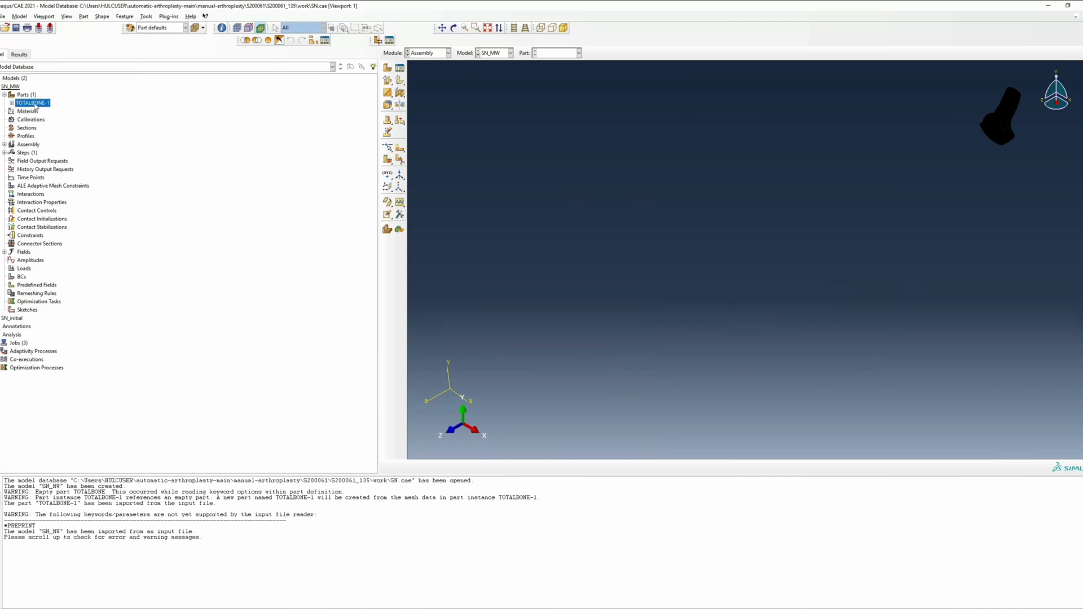
right_click(34, 104)
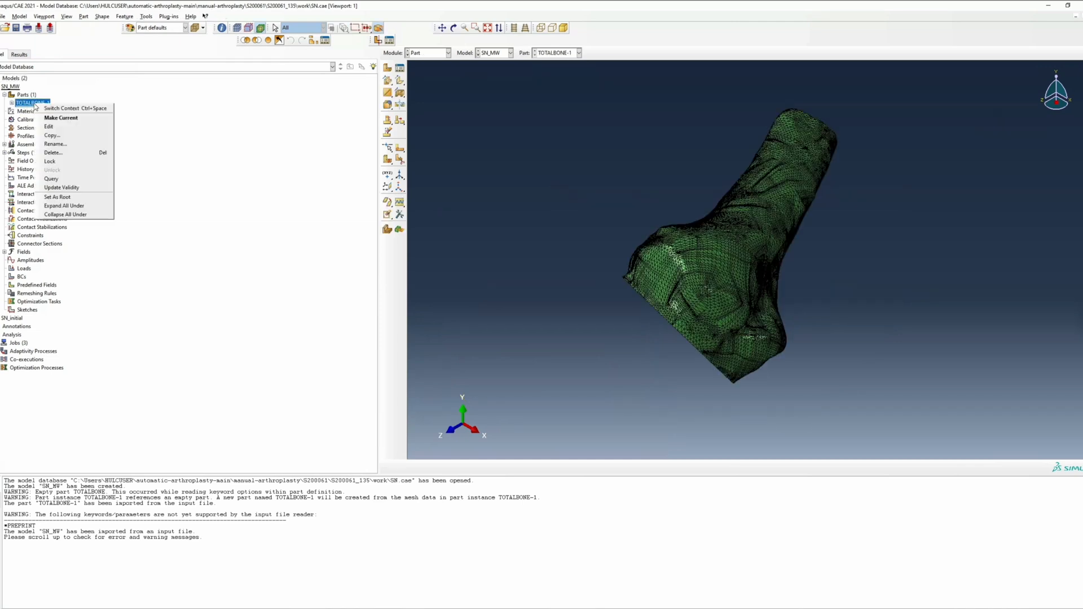
left_click(51, 135)
key("BackSpace")
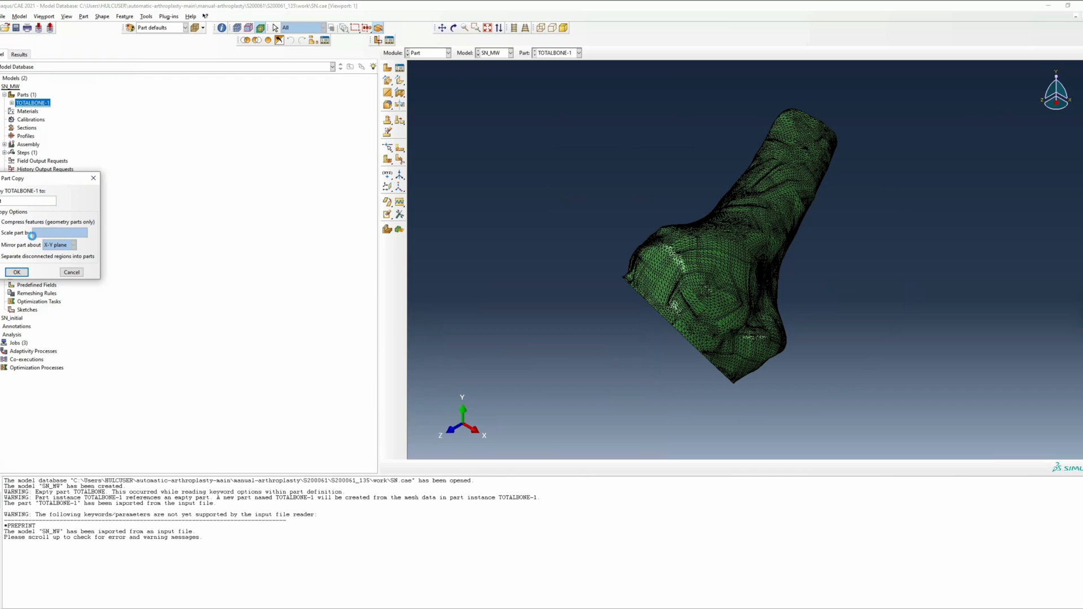
Step: Copy the TOTALBONE-1 part again to a new part named trab
right_click(43, 103)
left_click(55, 136)
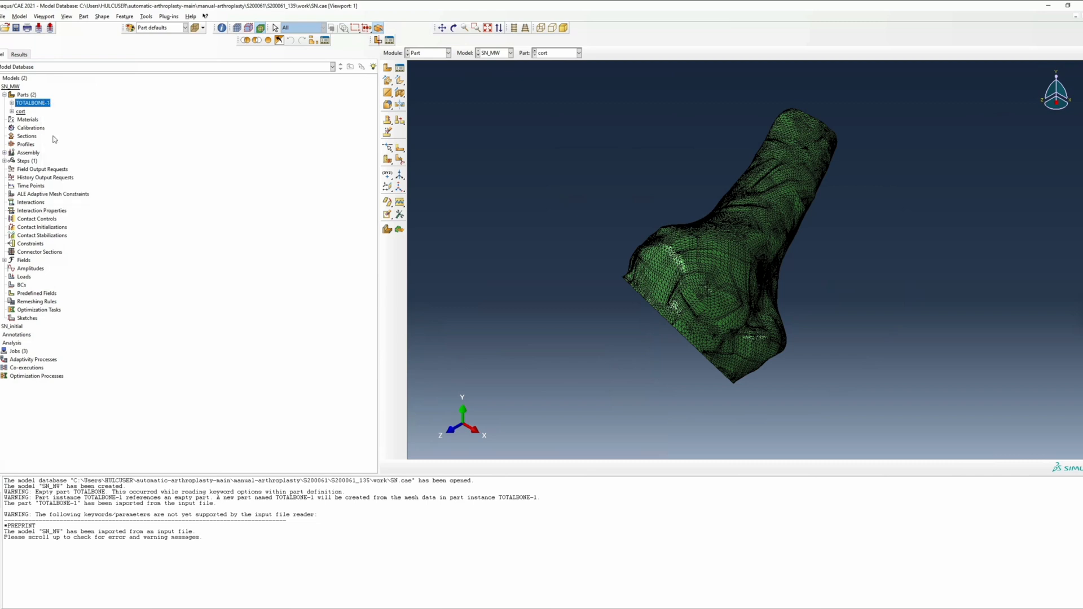
key("BackSpace")
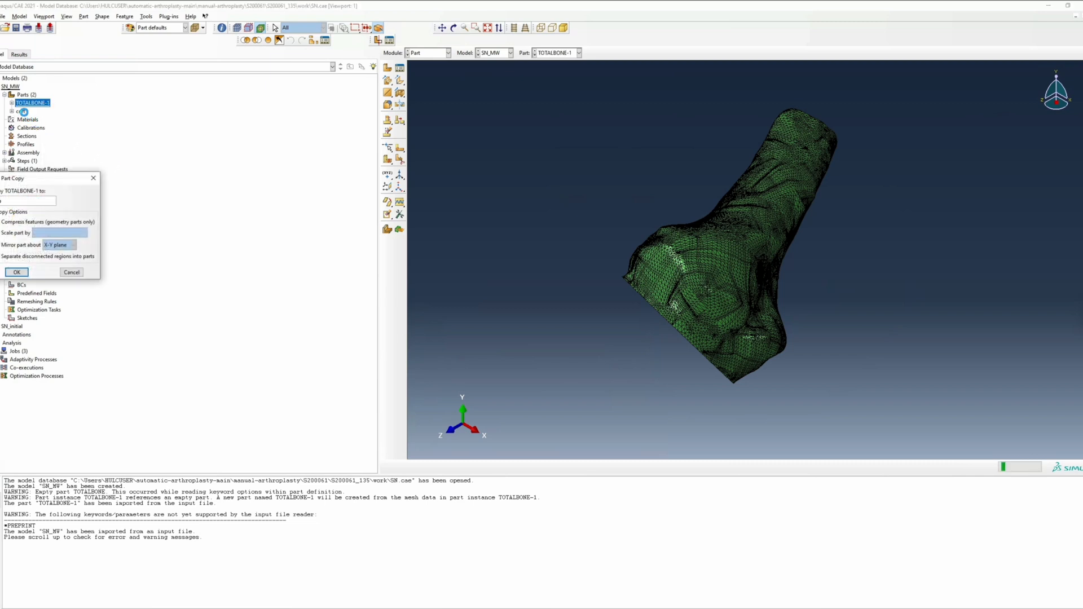
type("trab")
key("Return")
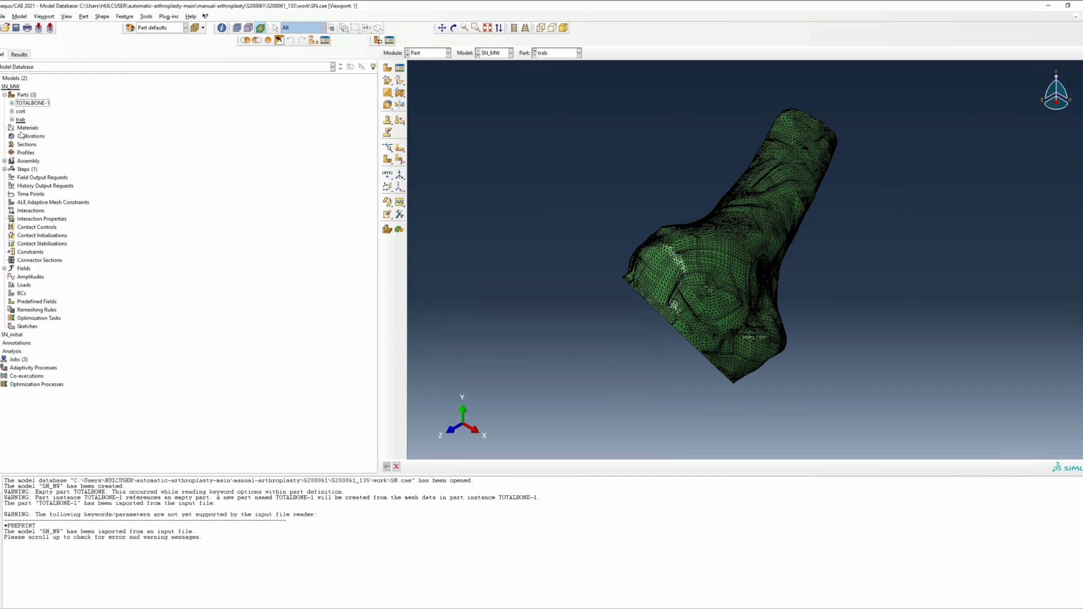
Step: Delete the elements of the TRAB set from the cort part's mesh with Edit Mesh
left_click(11, 112)
double_click(38, 195)
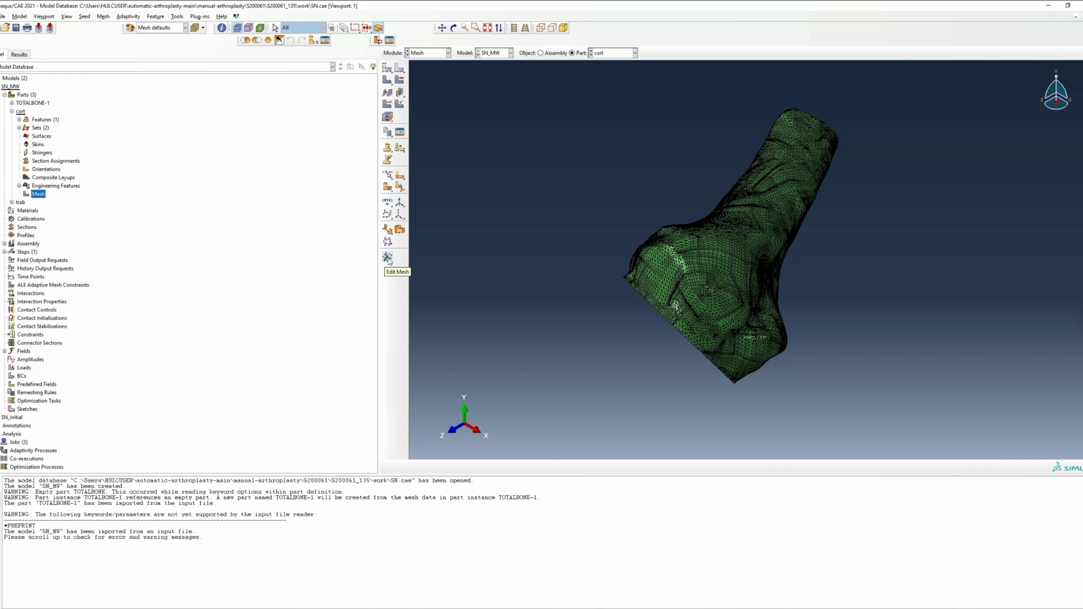
left_click(386, 189)
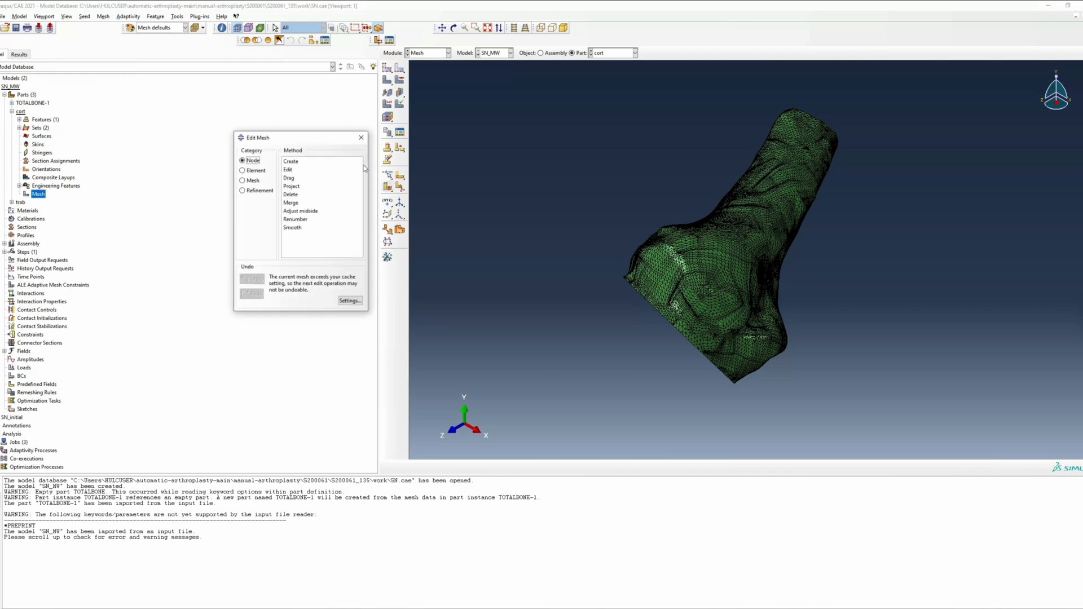
left_click(247, 172)
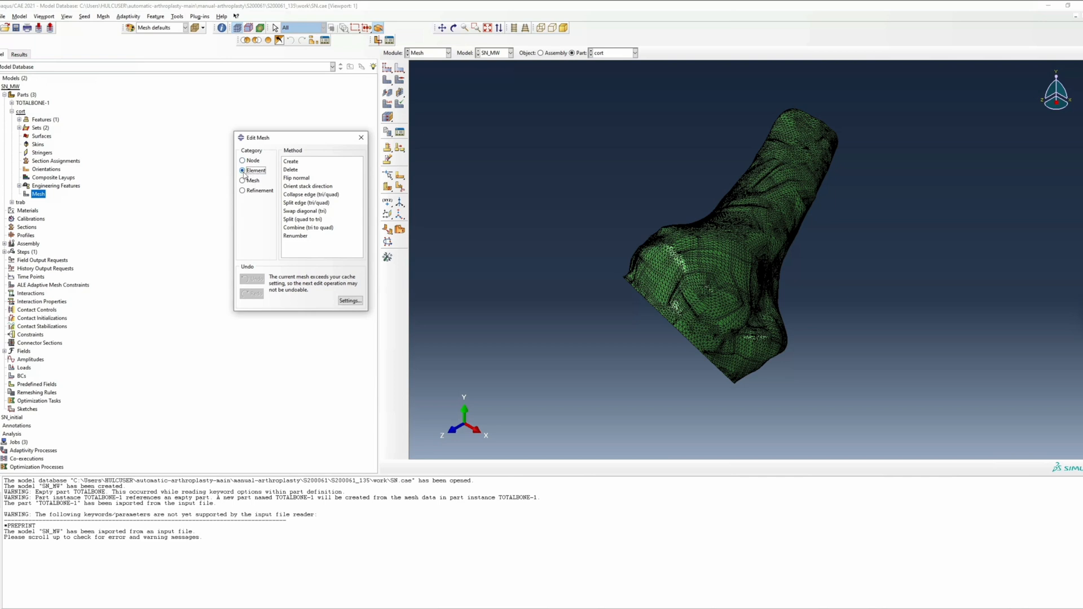
left_click(296, 170)
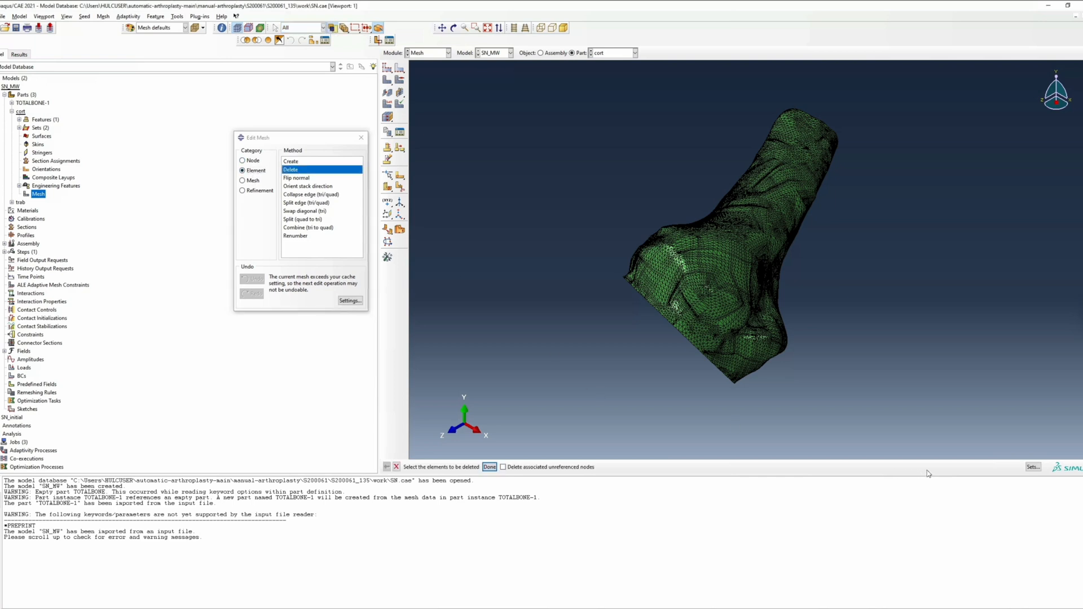
left_click(1030, 467)
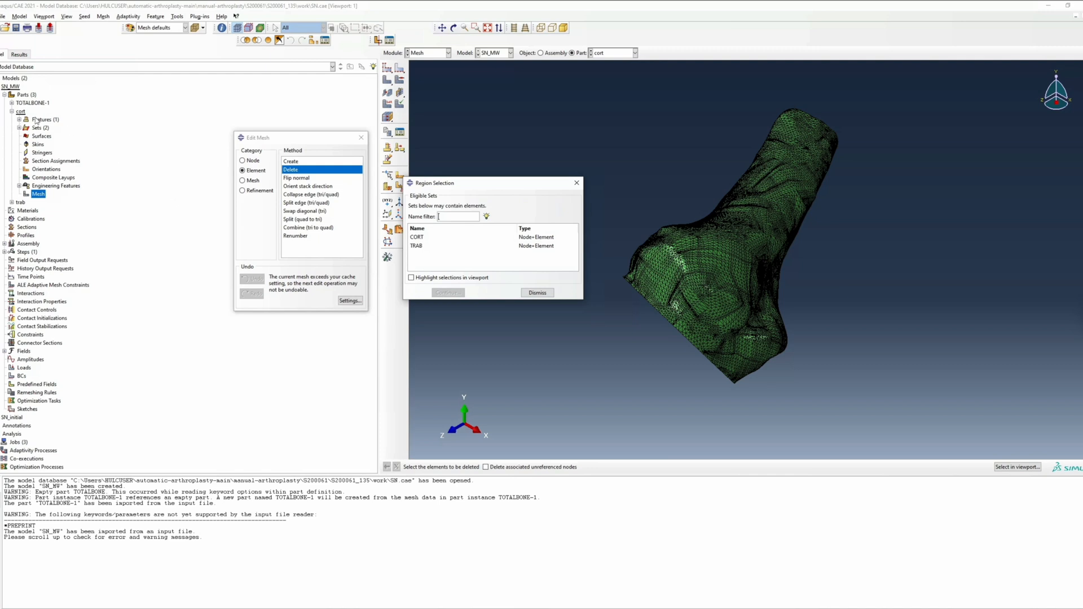
left_click(419, 246)
left_click(447, 292)
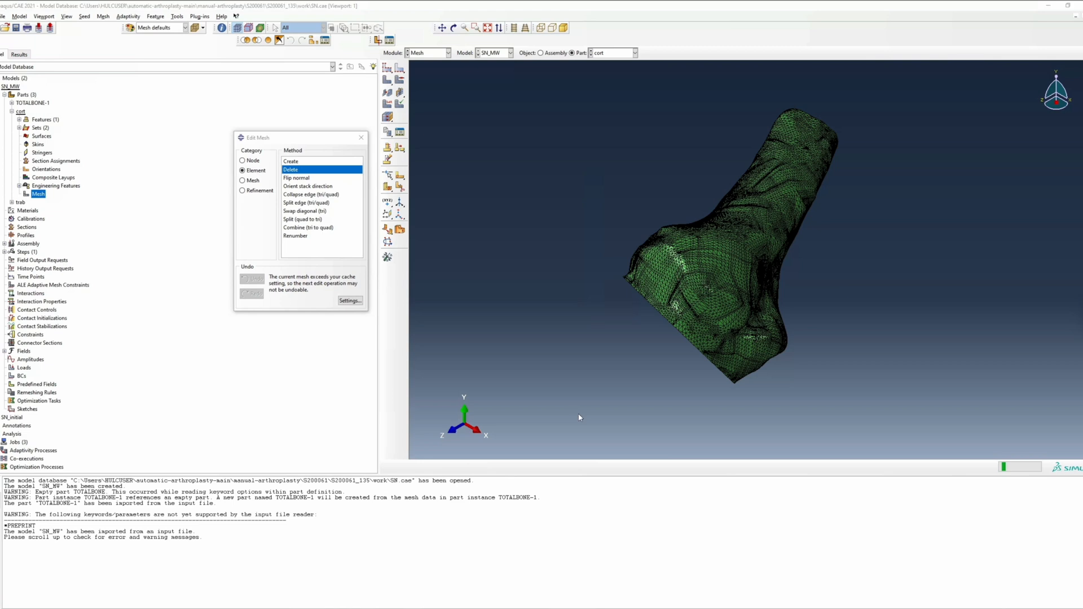
left_click(537, 293)
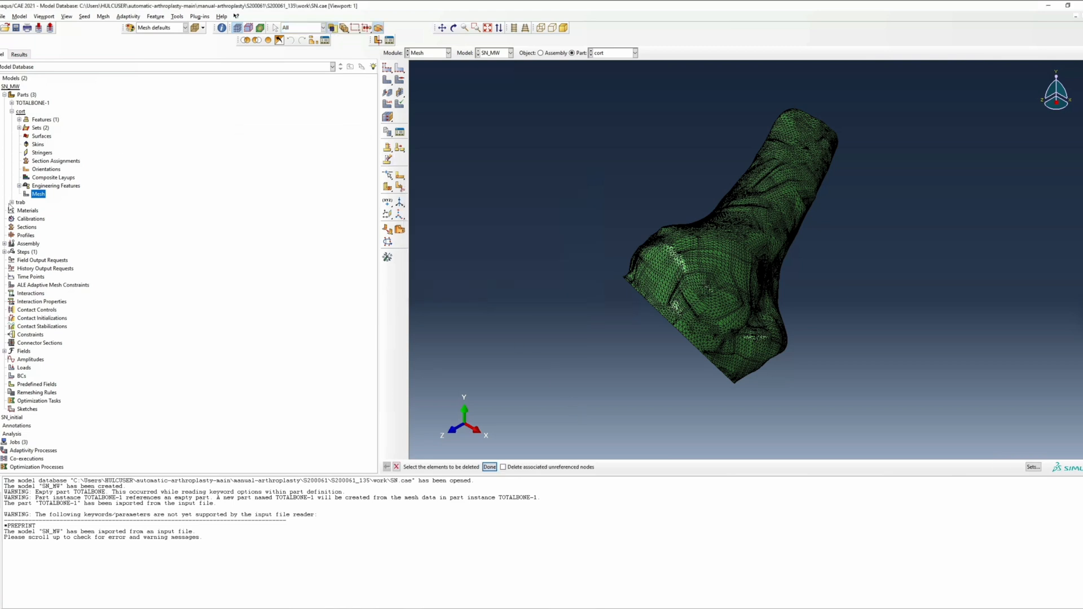
Step: Delete the elements of the CORT set from the trab part's mesh and end the Edit Mesh command
left_click(11, 203)
left_click(38, 286)
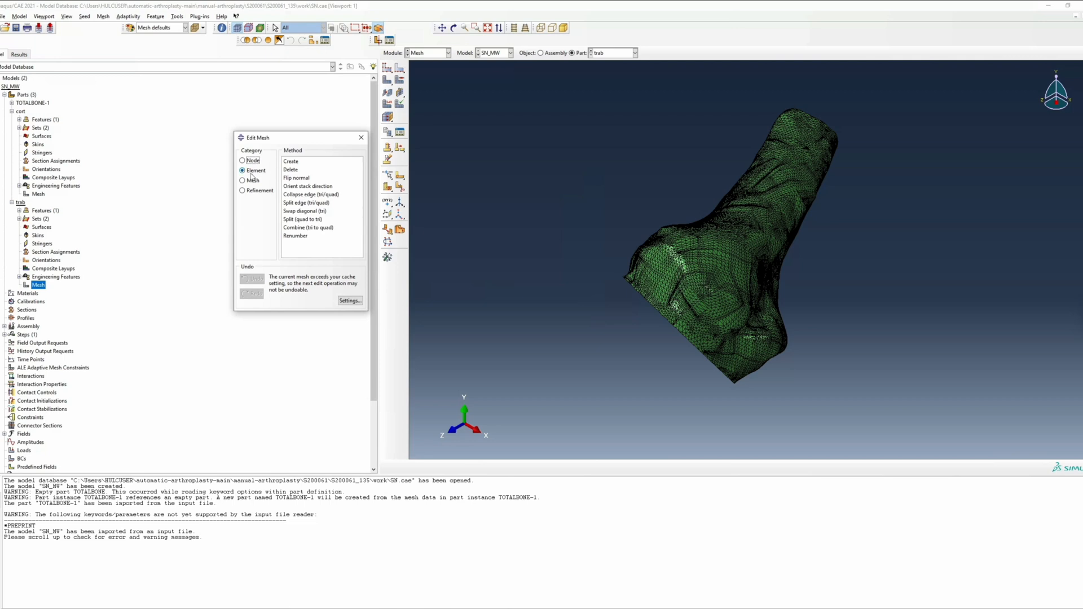
left_click(291, 169)
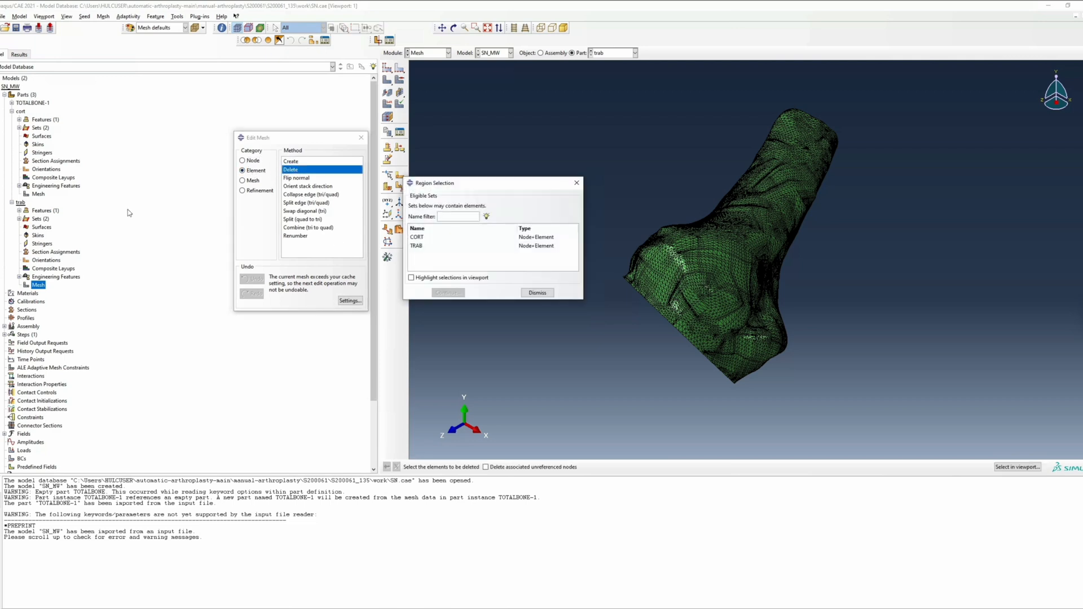
left_click(417, 237)
left_click(446, 293)
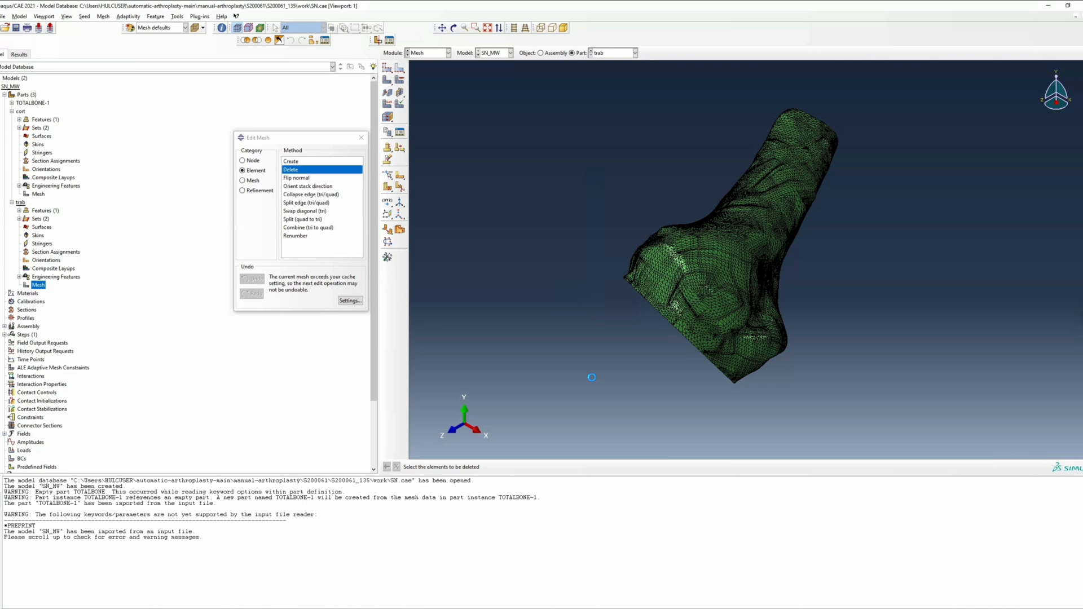
left_click(533, 292)
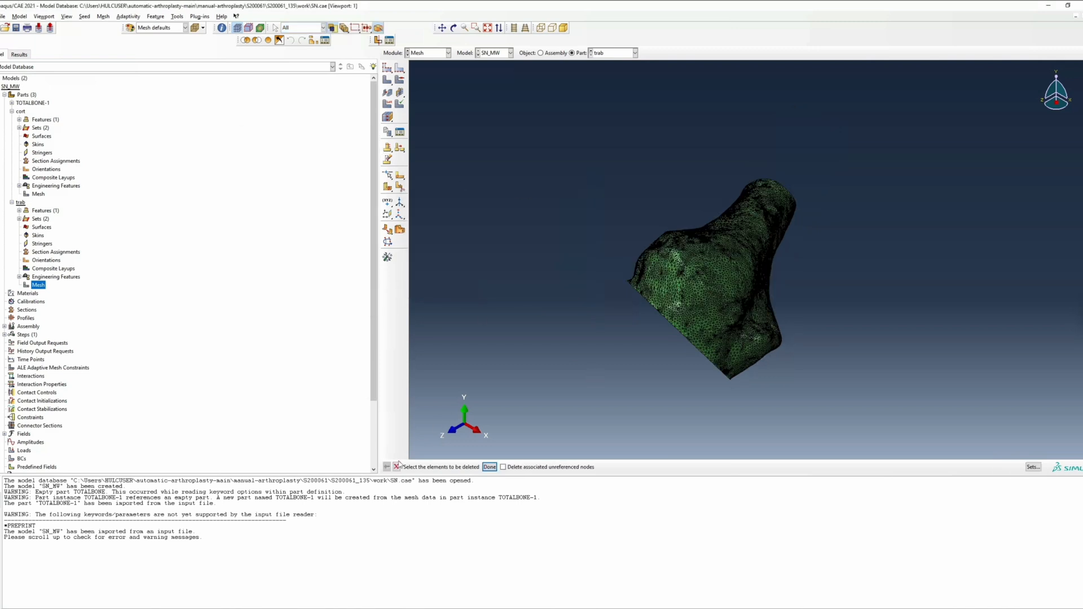
left_click(397, 466)
Step: Inspect the remaining meshes of the trab and cort parts from the cut end of the bone
left_click_drag(705, 271, 812, 198, "ctrl+alt")
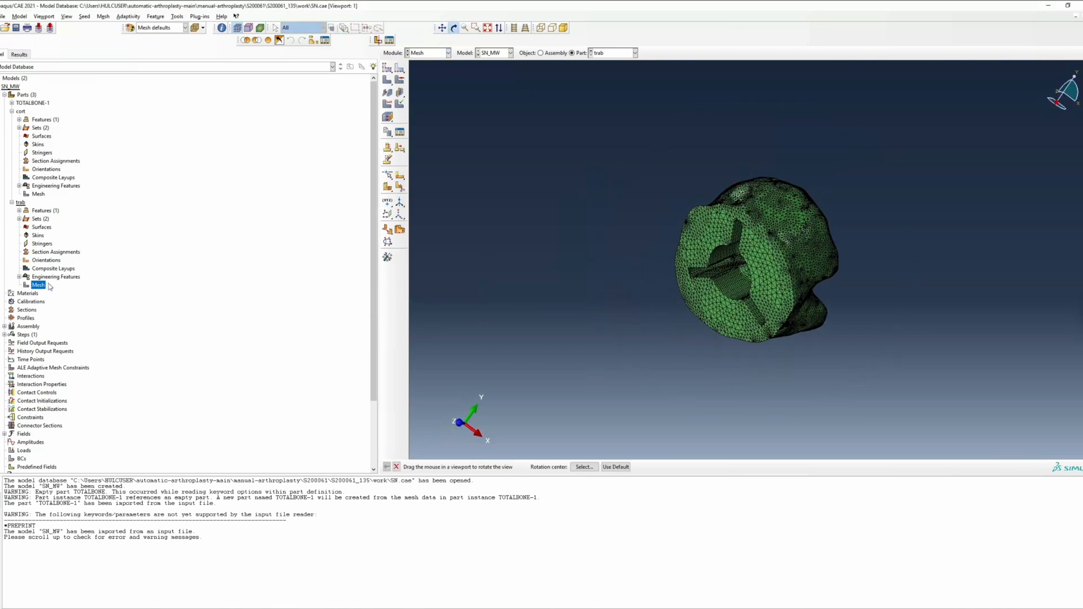
key("Escape")
double_click(20, 111)
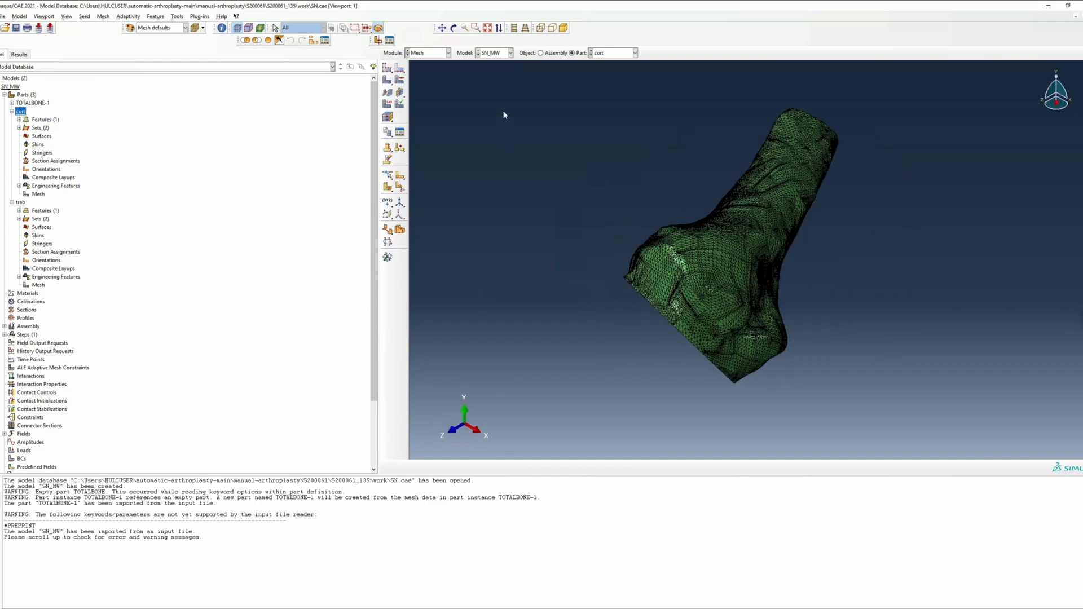
left_click(453, 28)
left_click_drag(734, 316, 892, 297)
left_click(397, 467)
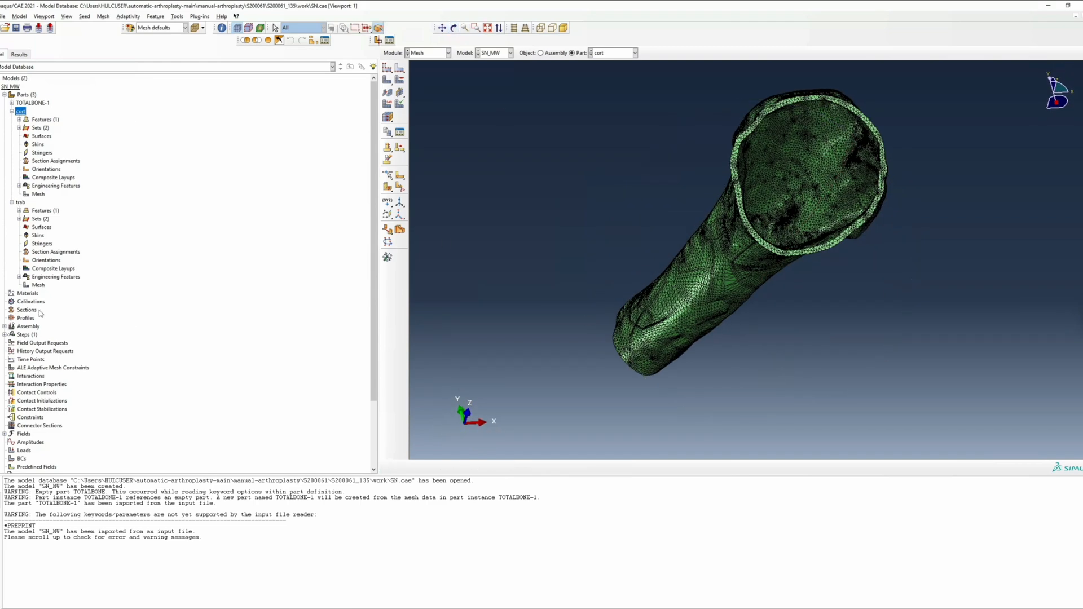
Step: Suppress the TOTALBONE-1 instance in the SN_MW assembly
scroll(47, 252, "down", 3)
left_click(5, 246)
left_click(11, 254)
right_click(31, 262)
left_click(55, 284)
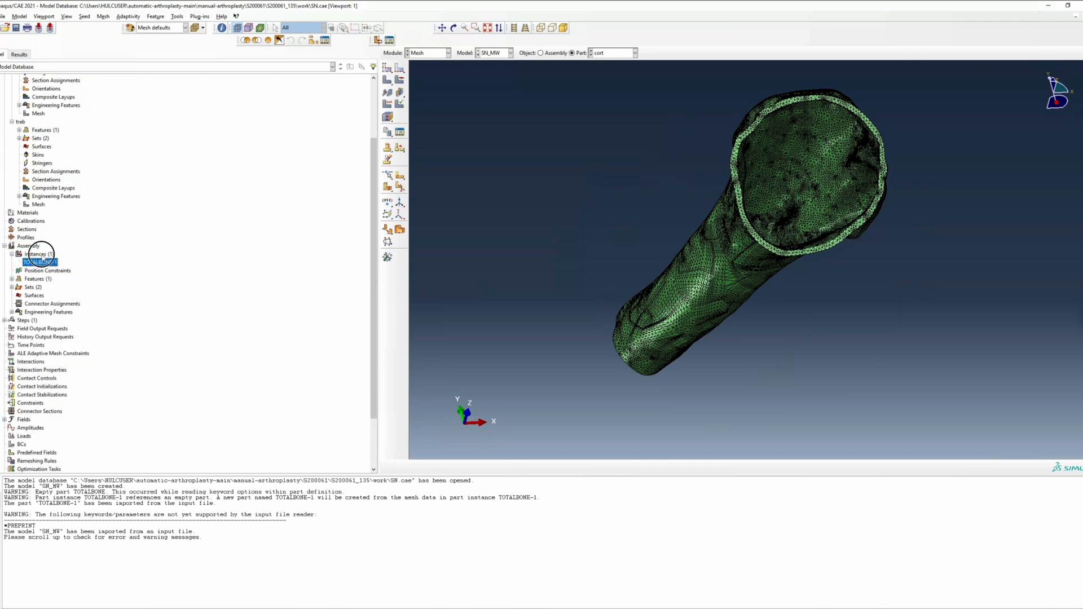
Step: Create assembly instances of the cort and trab parts
double_click(37, 253)
left_click(7, 166)
left_click(4, 173, "shift")
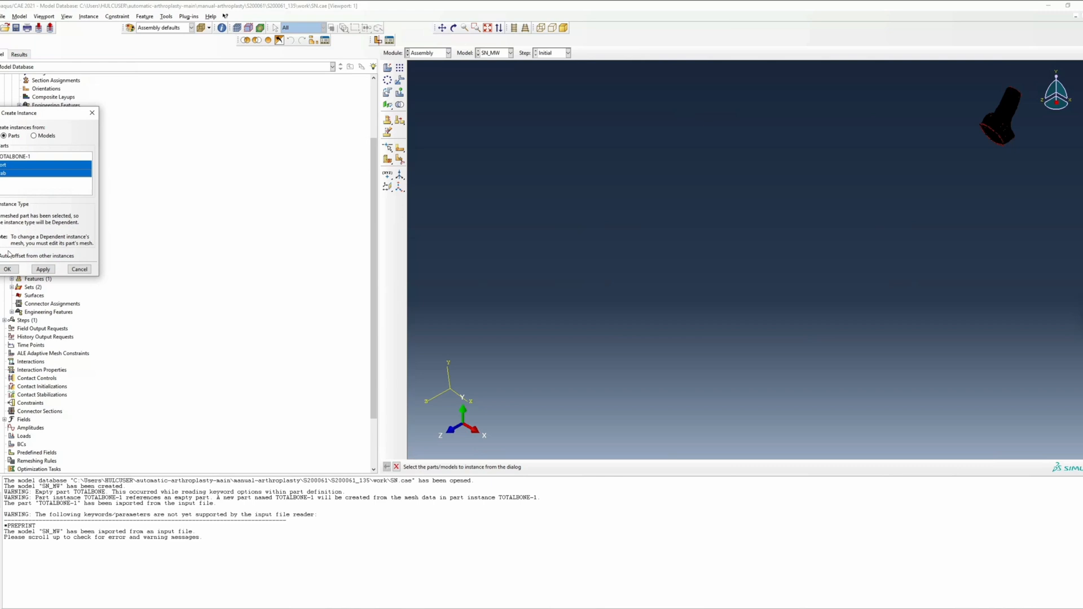
left_click(8, 269)
Step: Examine the assembled cort and trab instances up close, including the cut face of the bone
left_click(476, 27)
left_click_drag(1055, 179, 955, 77)
right_click(713, 279)
left_click(720, 285)
left_click(455, 29)
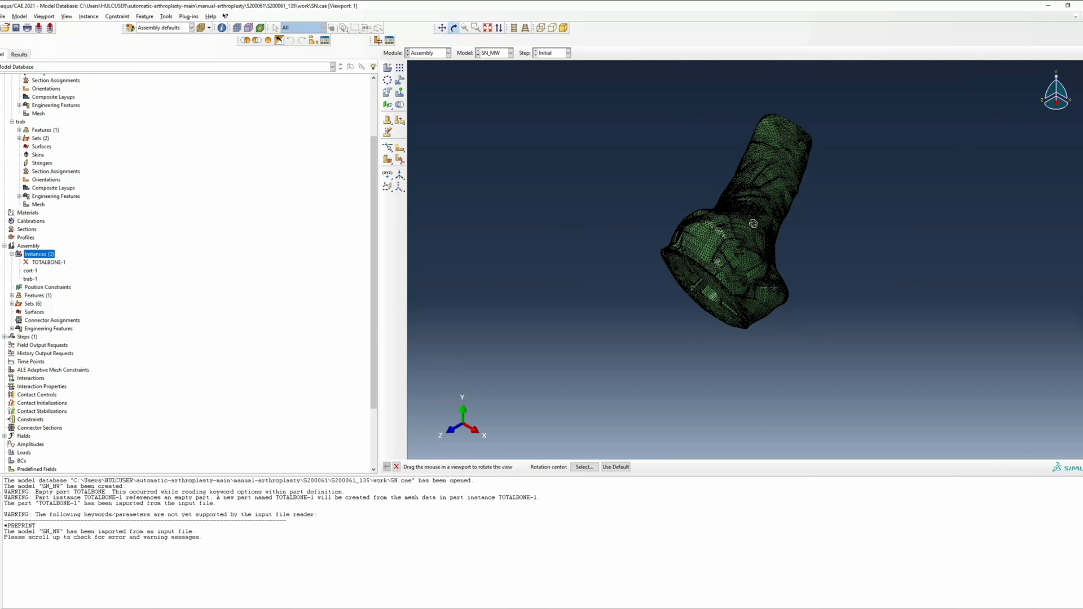
left_click_drag(807, 230, 526, 194)
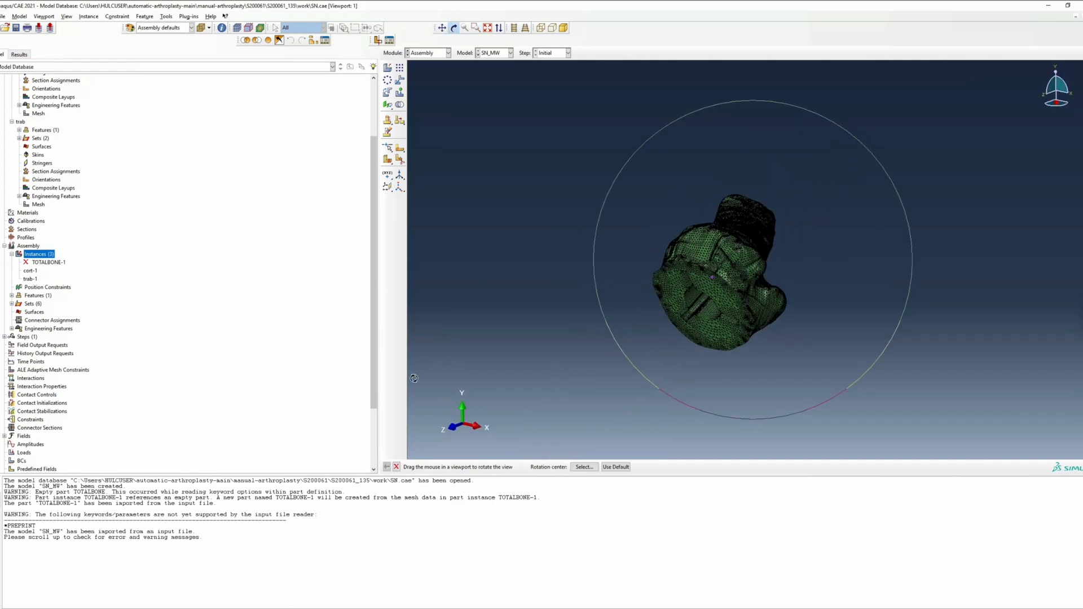
left_click(397, 467)
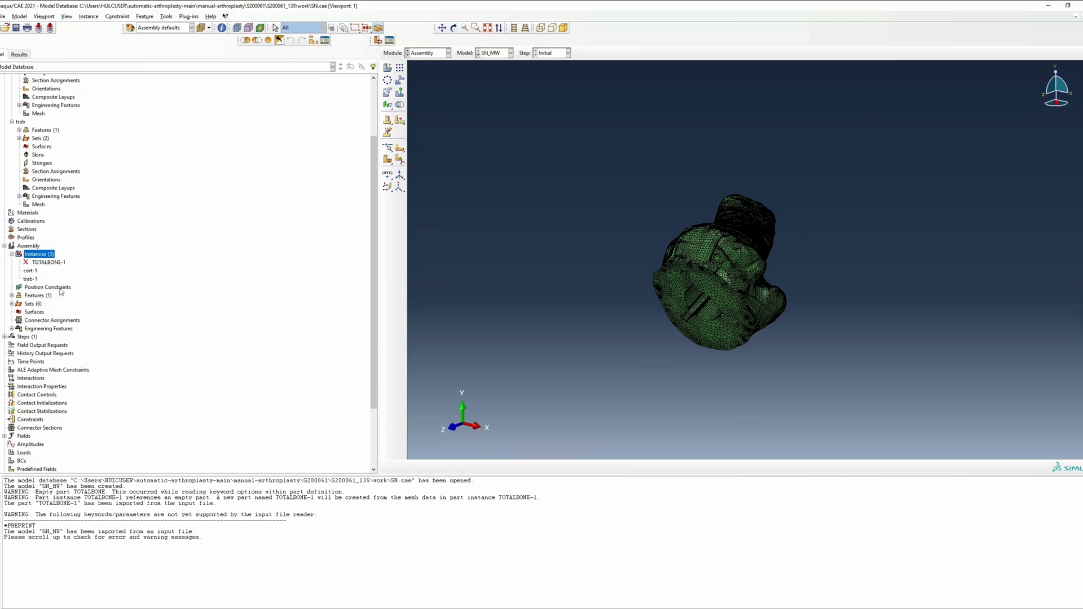
Step: Suppress the cort-1 instance in the SN_MW assembly
right_click(29, 271)
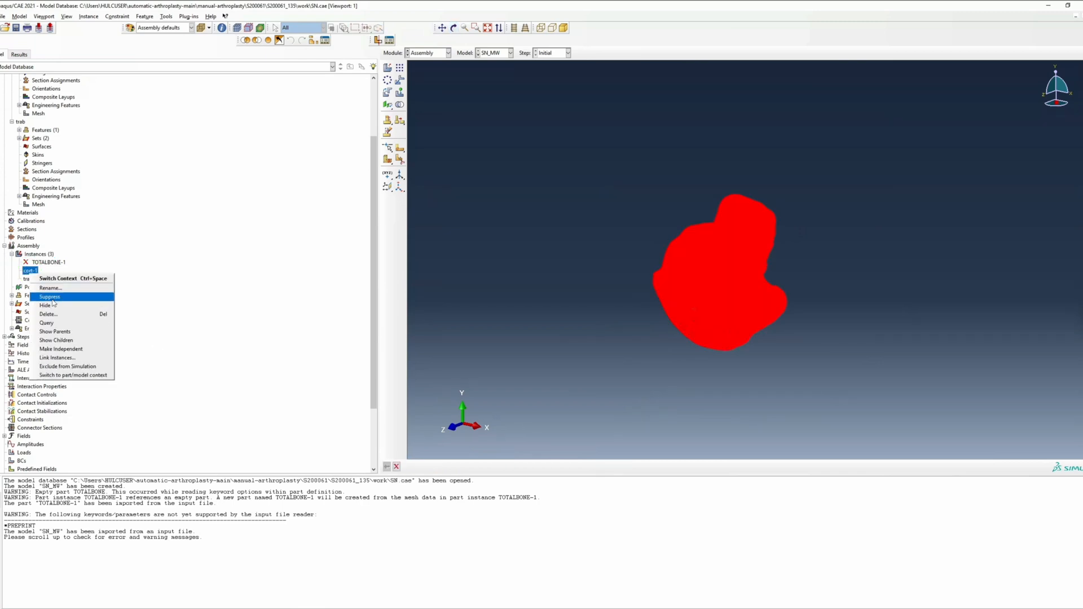
left_click(51, 297)
Step: Write the input file for the SN_T job, continuing despite elements without a section assignment
left_click_drag(371, 305, 371, 407)
left_click(5, 445)
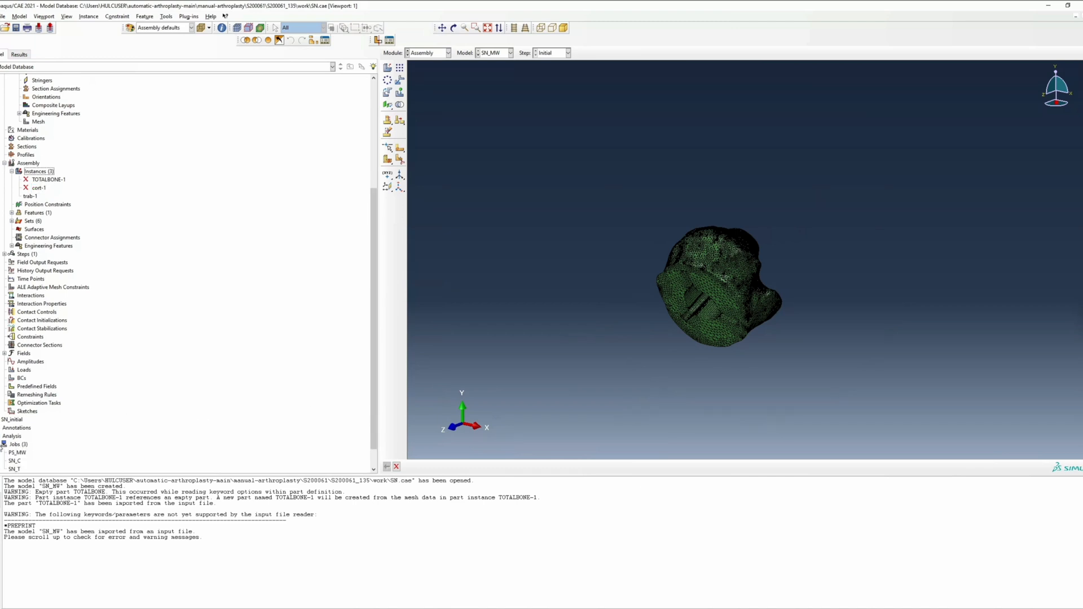
left_click_drag(376, 350, 375, 387)
left_click(31, 171)
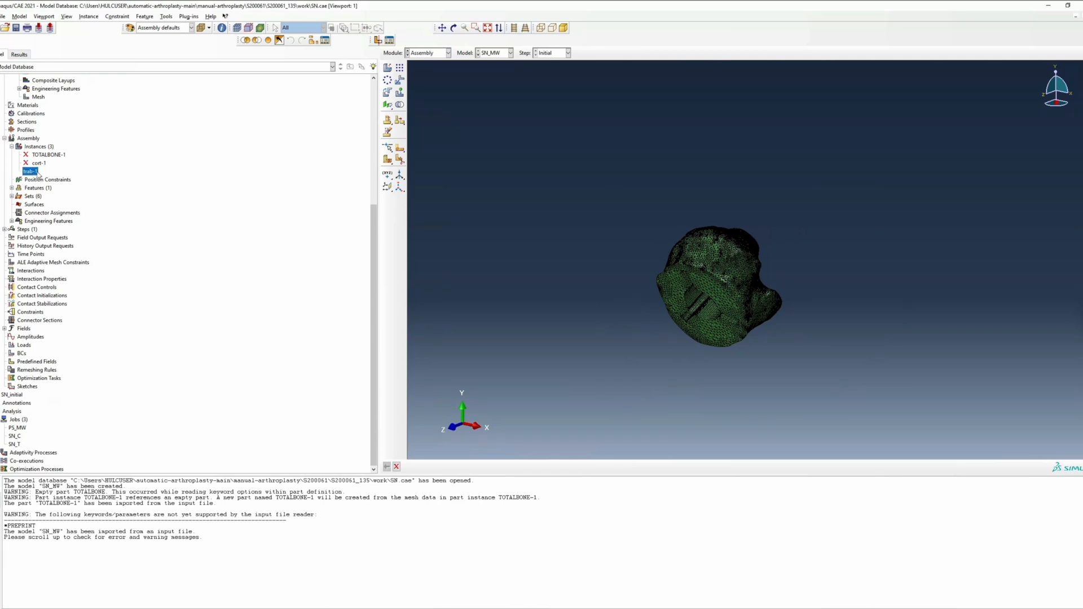
left_click(15, 445)
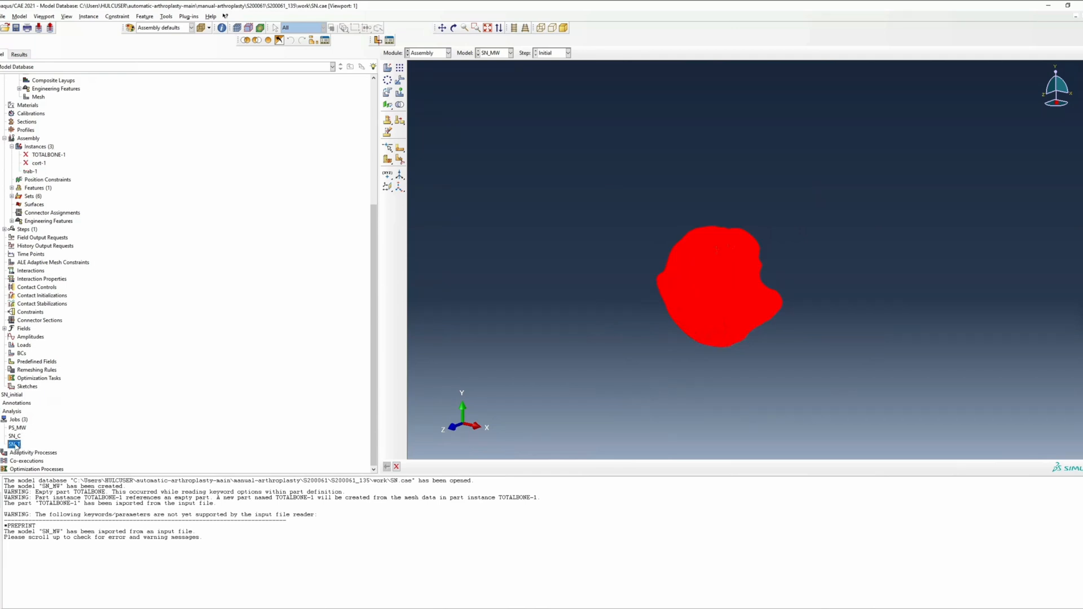
right_click(15, 445)
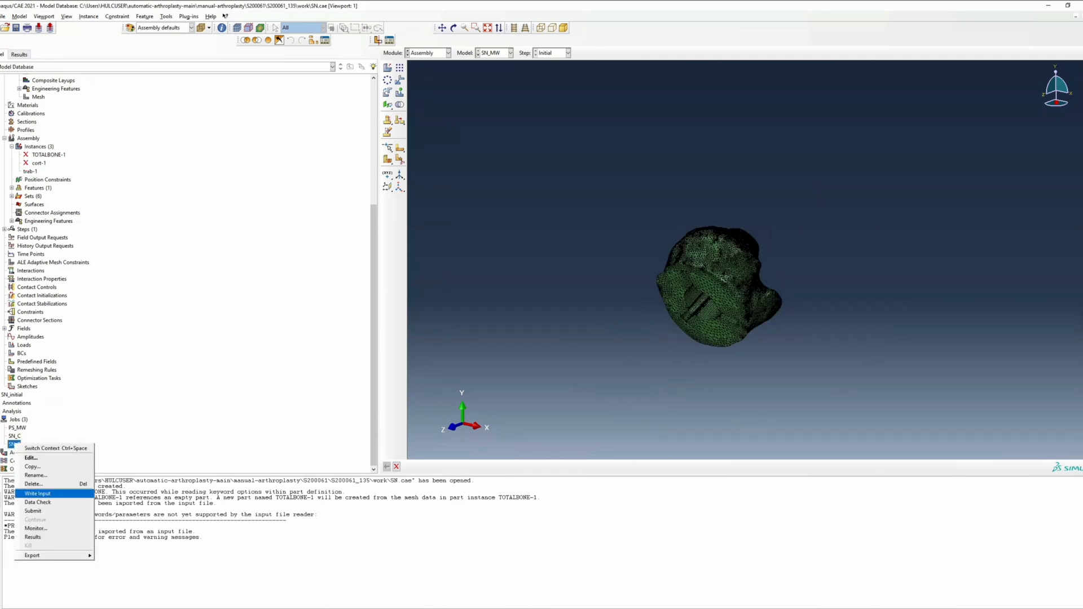
left_click(37, 494)
left_click(550, 354)
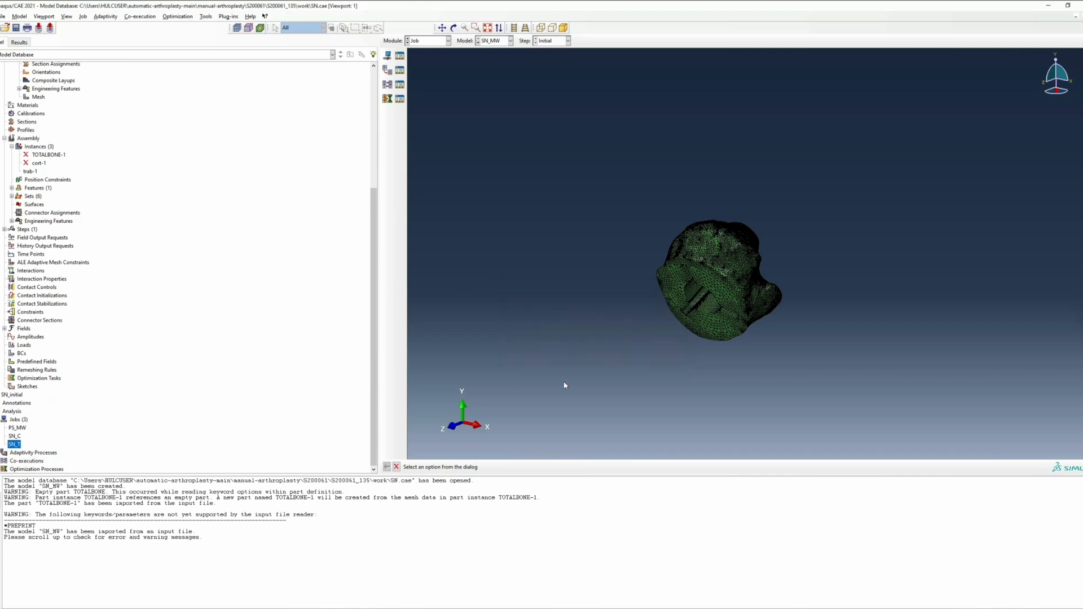
Step: Resume the cort-1 instance and suppress the trab-1 instance in the SN_MW assembly
right_click(36, 164)
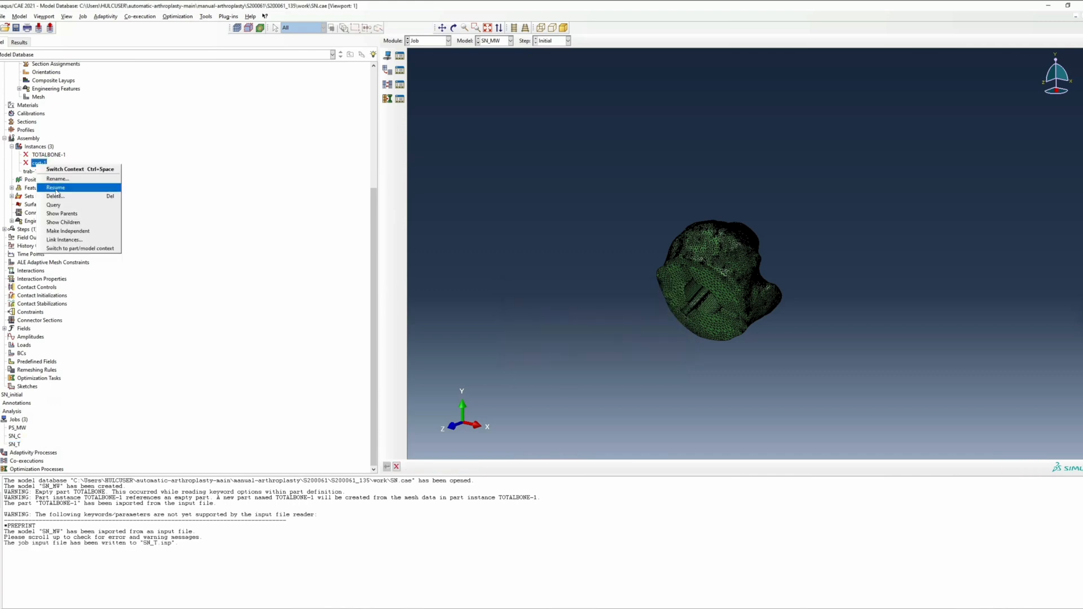
left_click(34, 188)
right_click(31, 185)
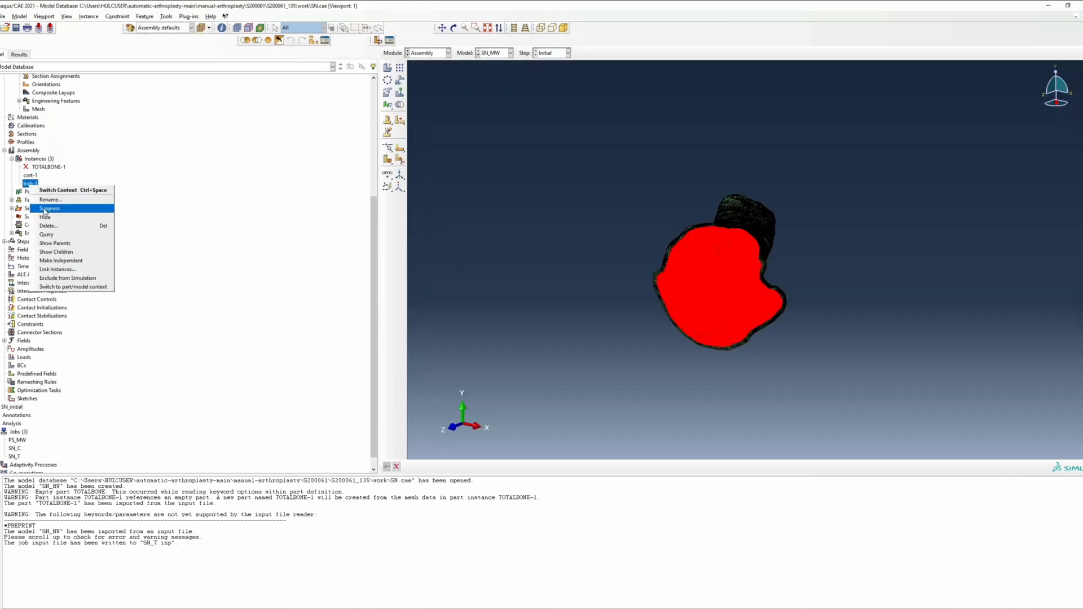
left_click(35, 207)
Step: Write the input file for the SN_C job, continuing despite the cort elements without a section assignment
scroll(360, 358, "down", 1)
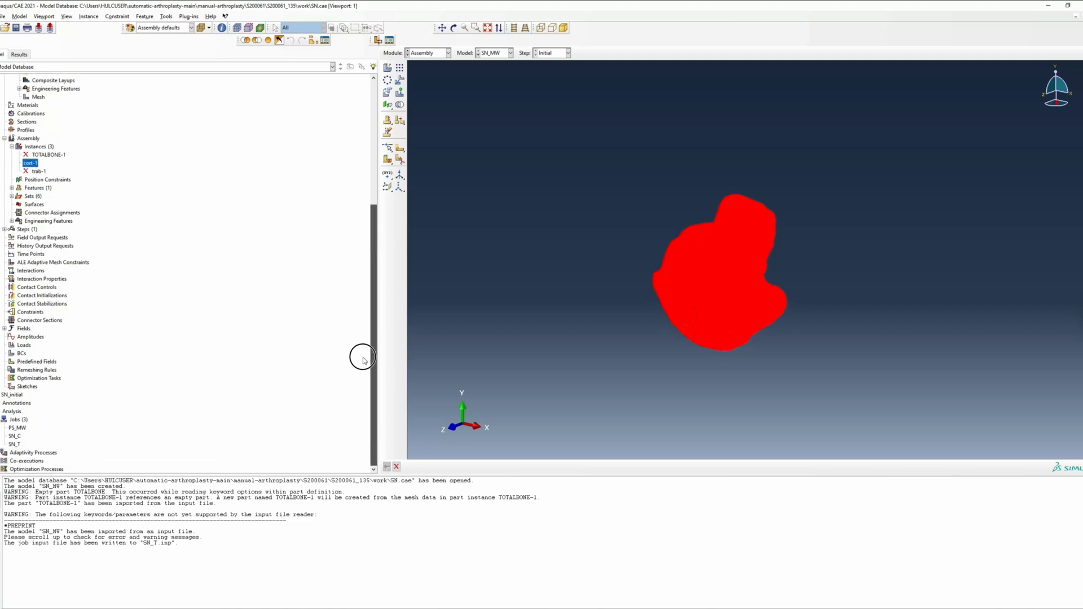
left_click(14, 436)
right_click(15, 437)
left_click(36, 486)
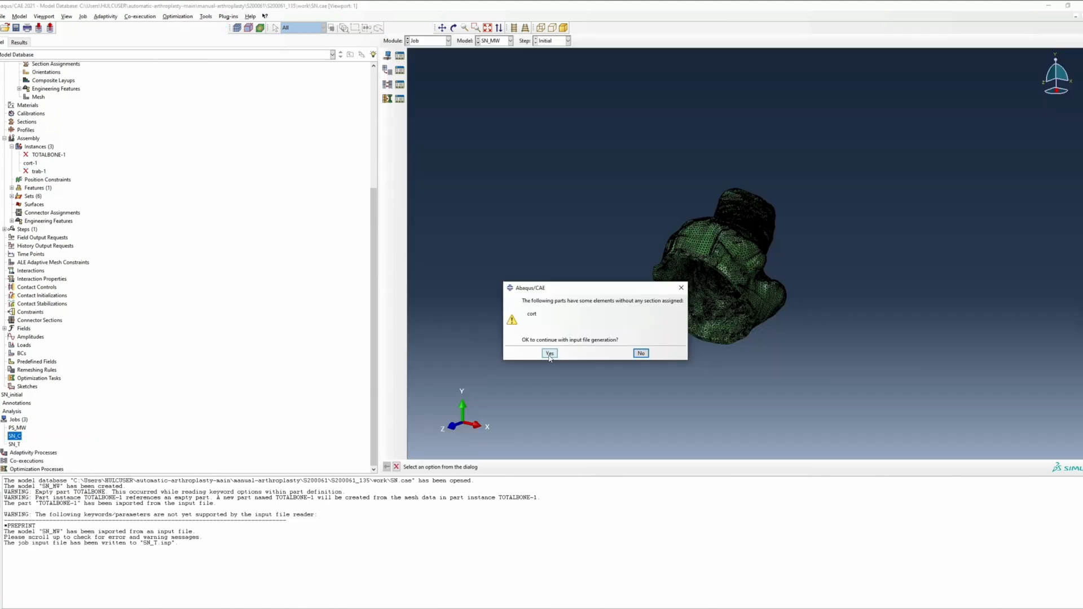
left_click(549, 356)
Step: In File Explorer, move SN_C.inp and SN_T.inp from the System32 folder into the mat folder of S200061_135
left_click(225, 608)
left_click(208, 581)
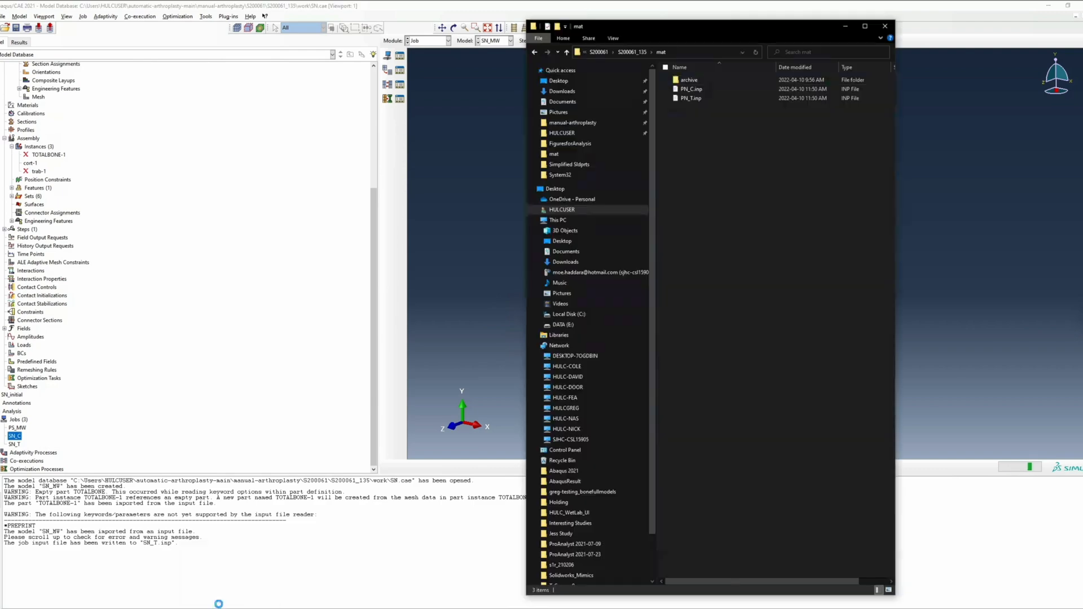
left_click(226, 608)
left_click(247, 583)
left_click(324, 83)
left_click(324, 88, "shift")
left_click_drag(324, 88, 745, 171)
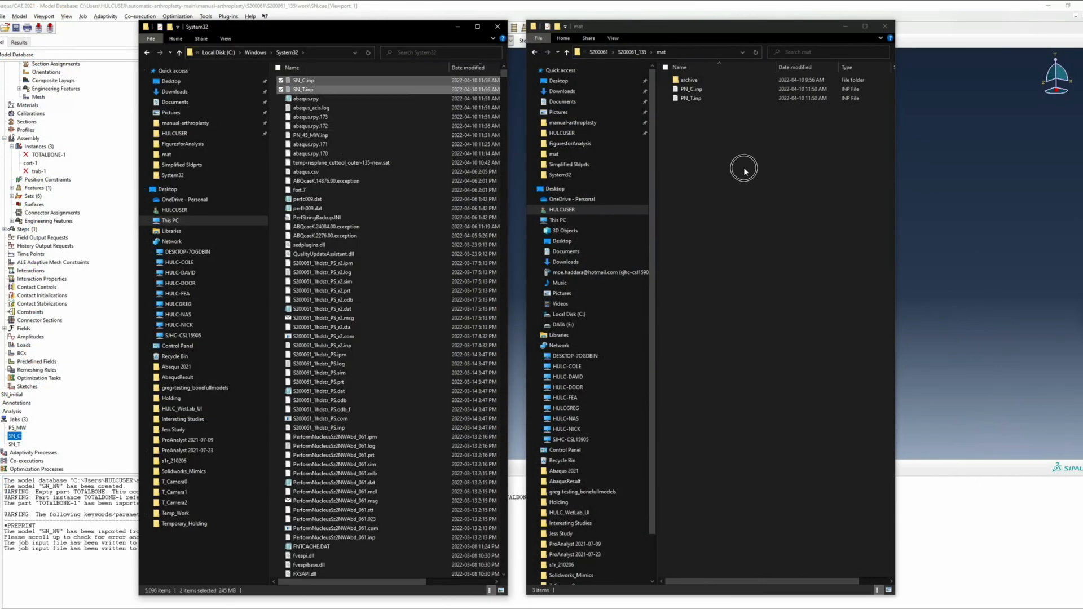
left_click(517, 267)
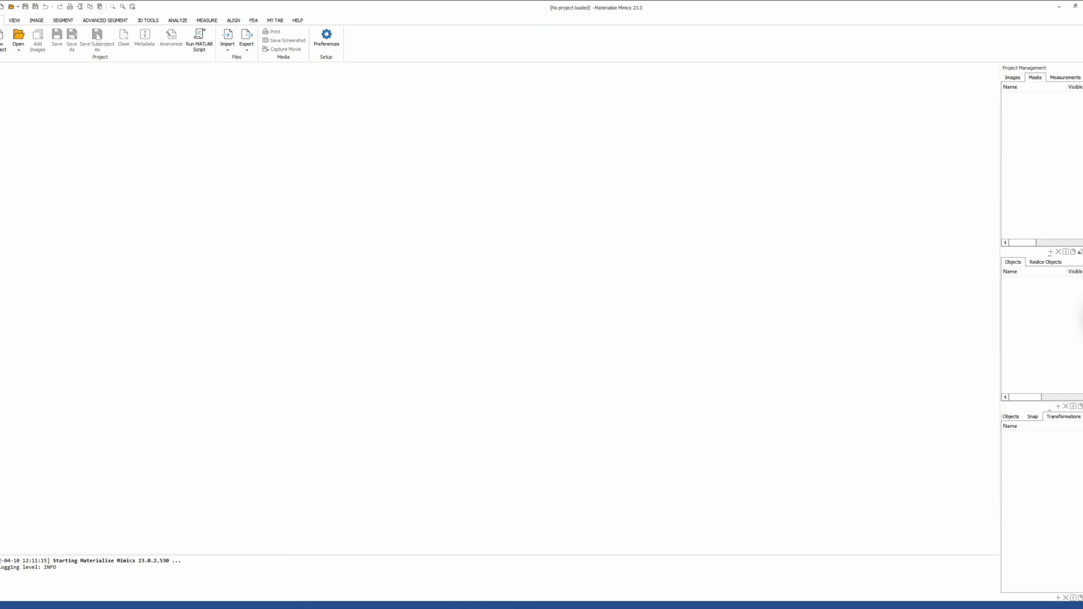
Step: In Materialise Mimics, open the recent S200061.mcs project and import the SN_C.inp mesh from the mat folder of S200061_135
left_click(20, 43)
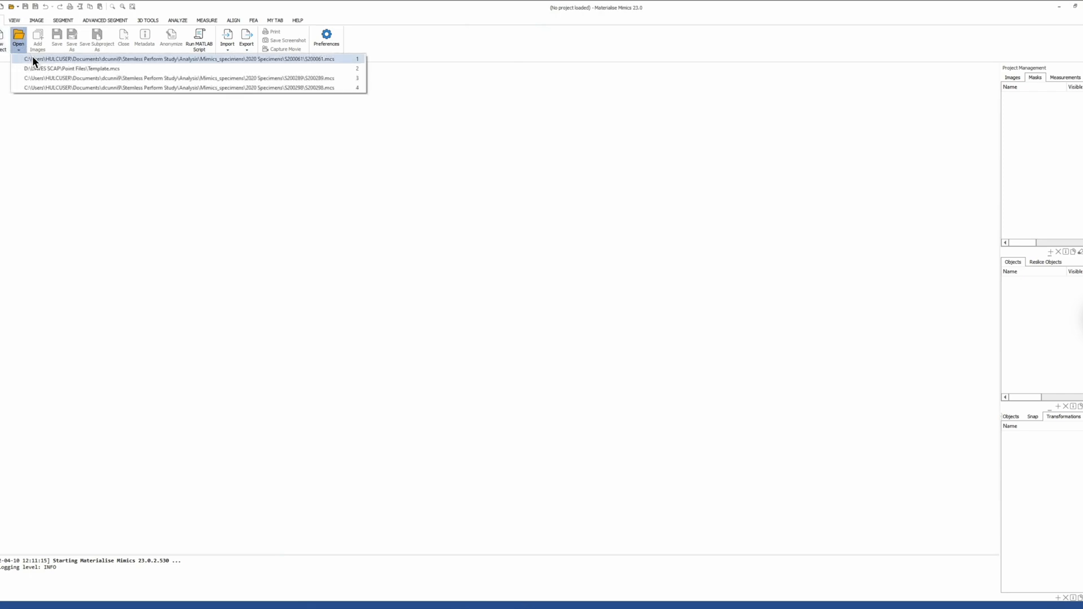
left_click(33, 59)
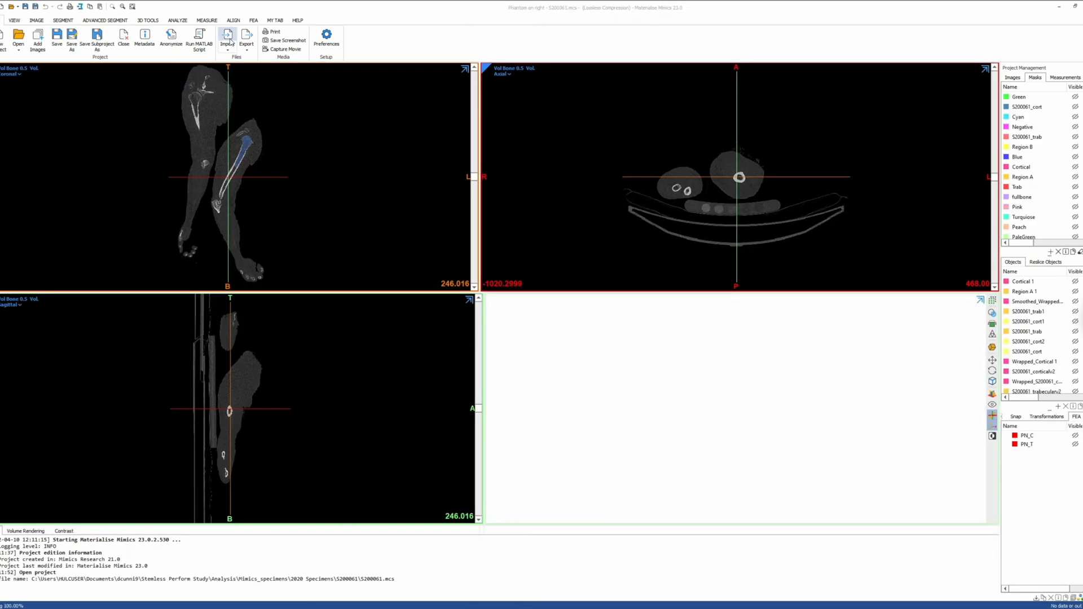
left_click(230, 42)
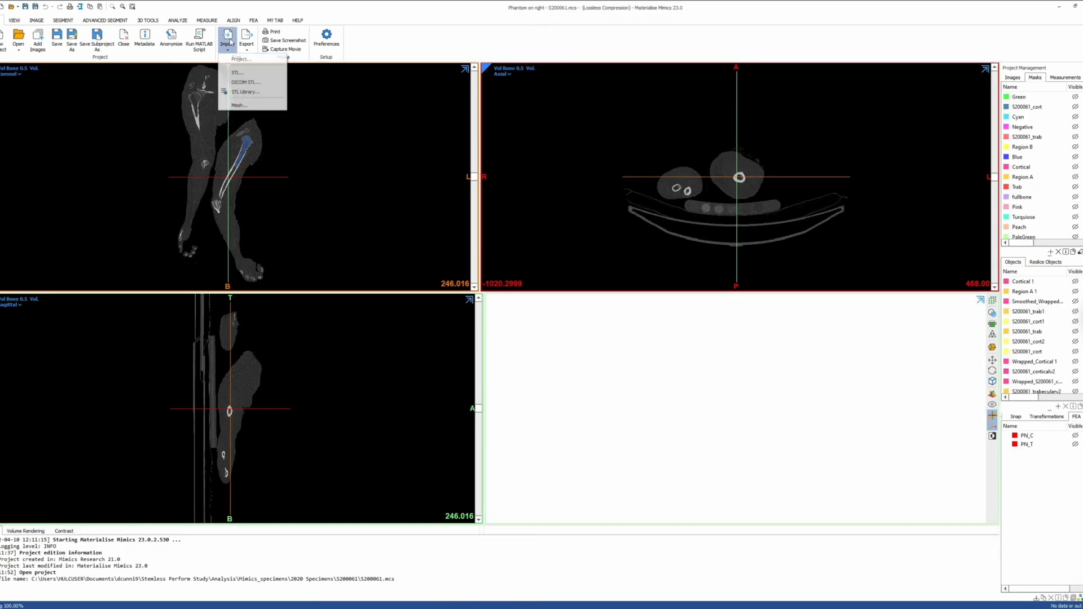
left_click(237, 105)
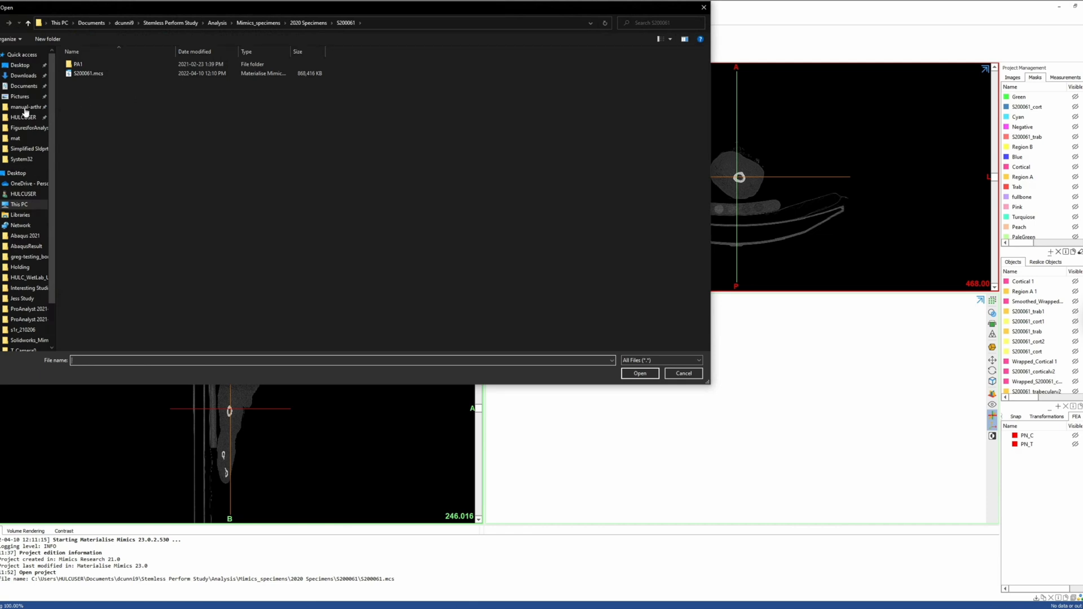
left_click(25, 107)
double_click(83, 64)
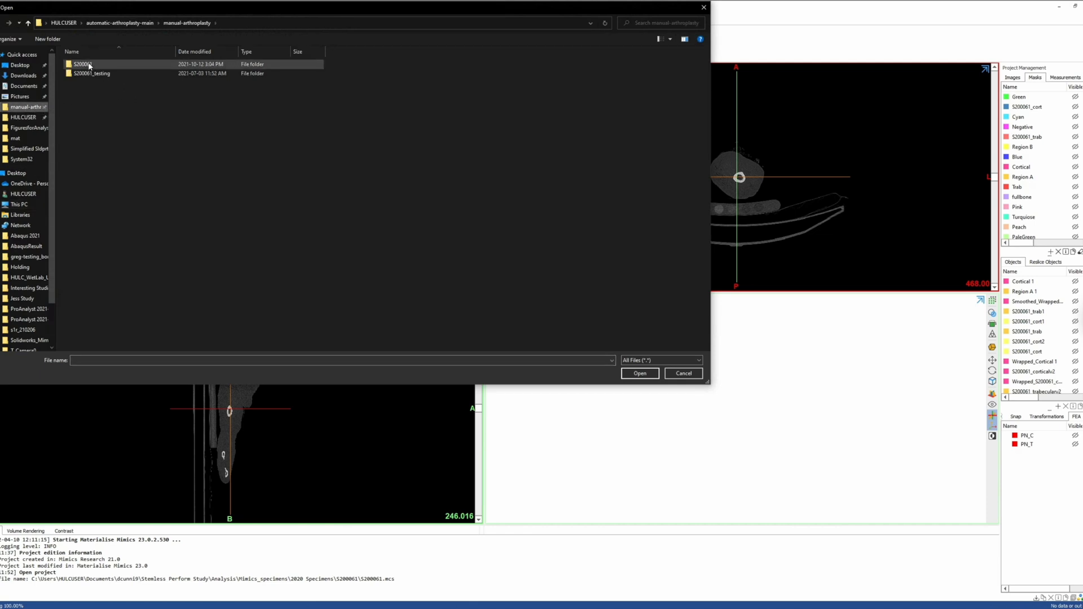
double_click(108, 67)
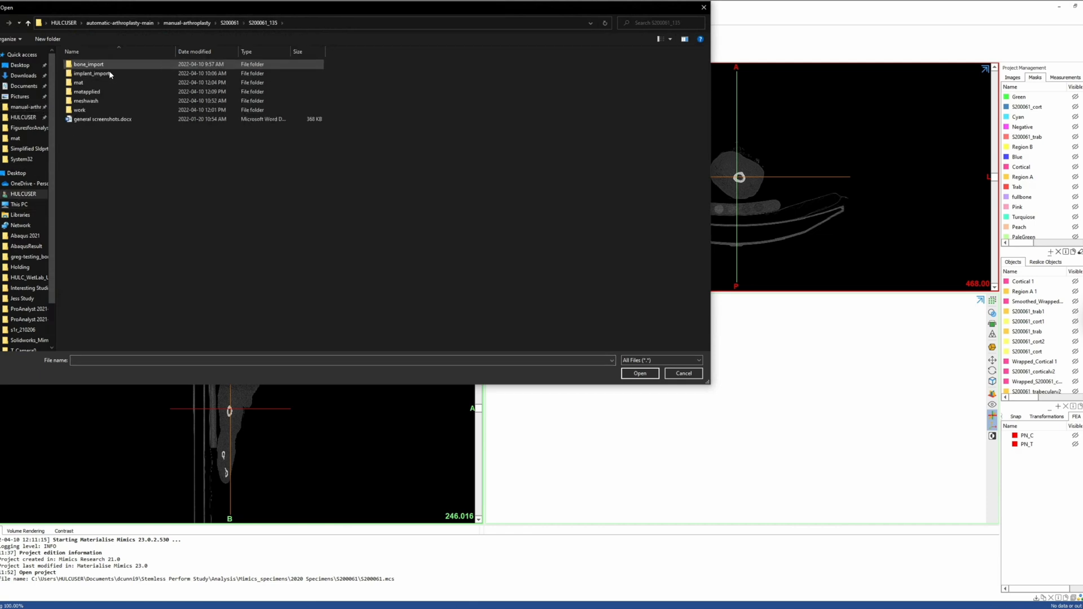
double_click(108, 85)
left_click(107, 111)
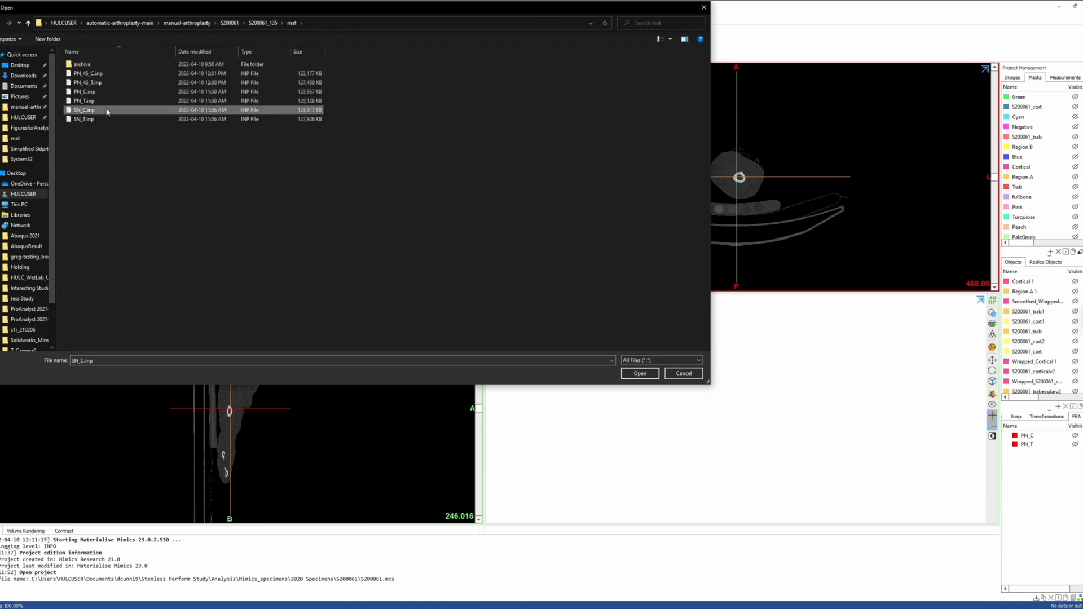
left_click(631, 374)
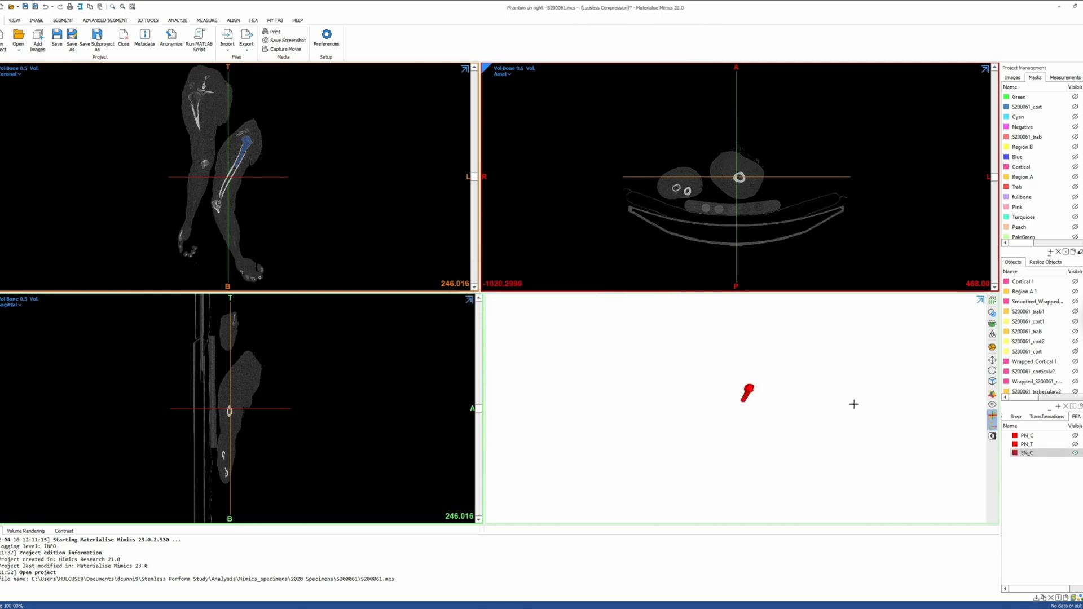
Step: Open material assignment for the SN_C mesh and set the assignment method to Homogeneous
right_click(1033, 453)
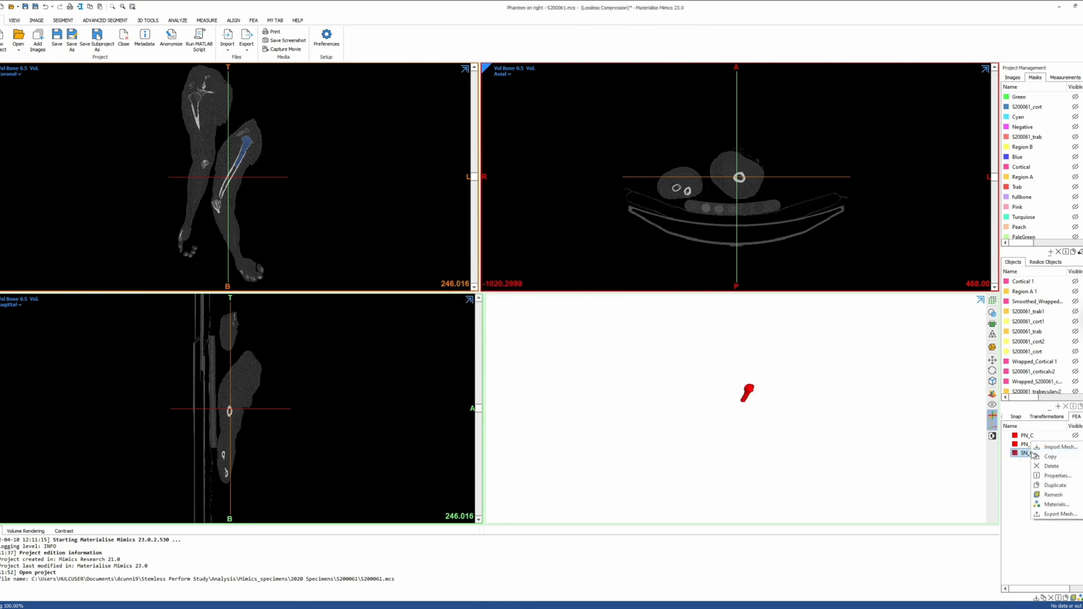
left_click(1056, 505)
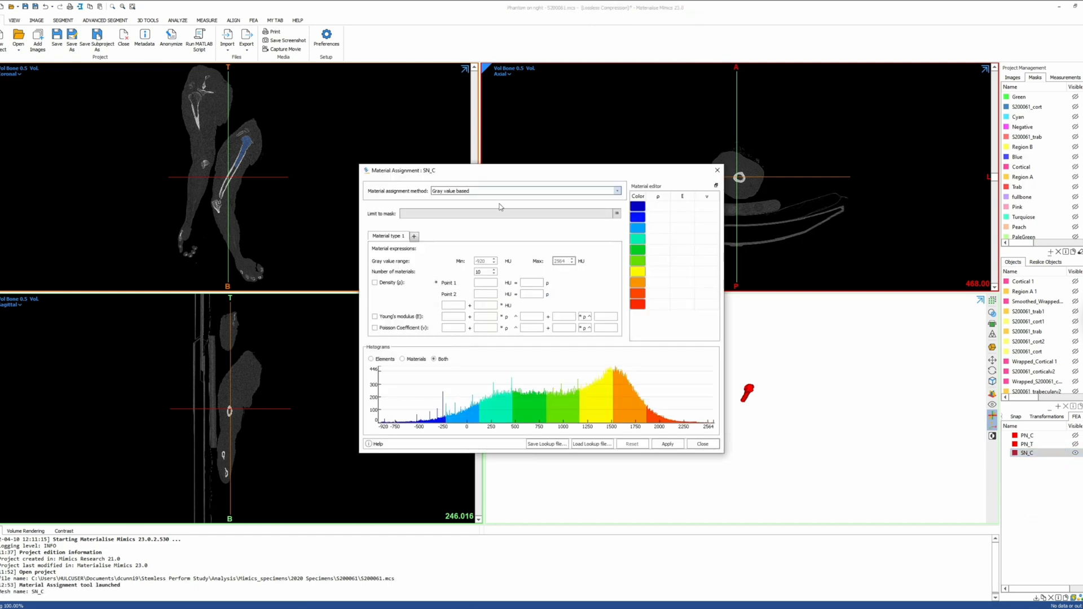
left_click(507, 192)
left_click(480, 214)
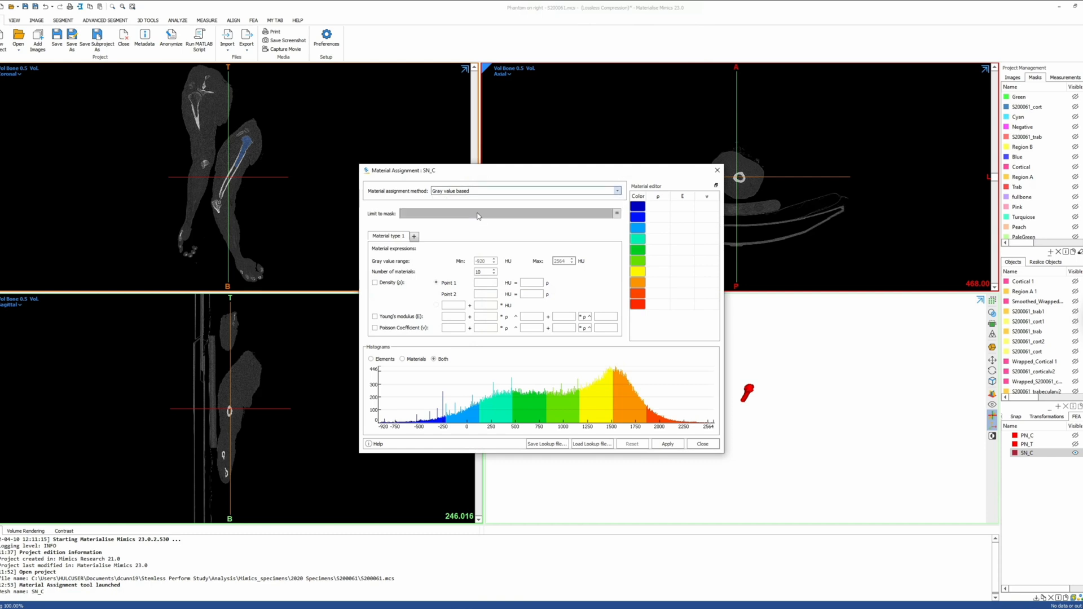
left_click(469, 192)
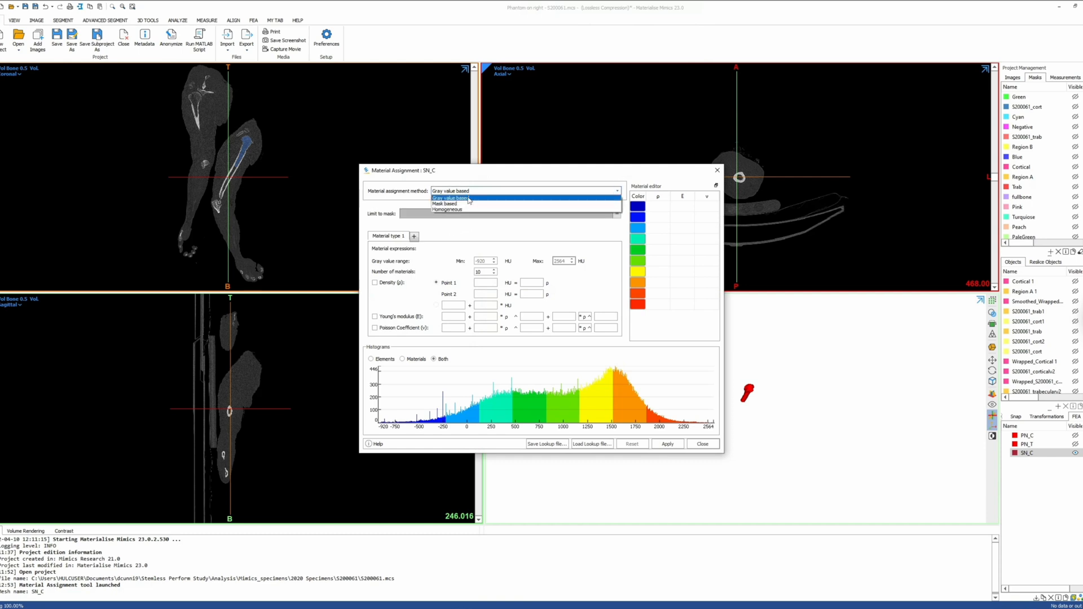
left_click(452, 204)
Step: Apply a Young's modulus of 20000 and a Poisson coefficient of 0.3 to SN_C, and save the project
left_click(371, 228)
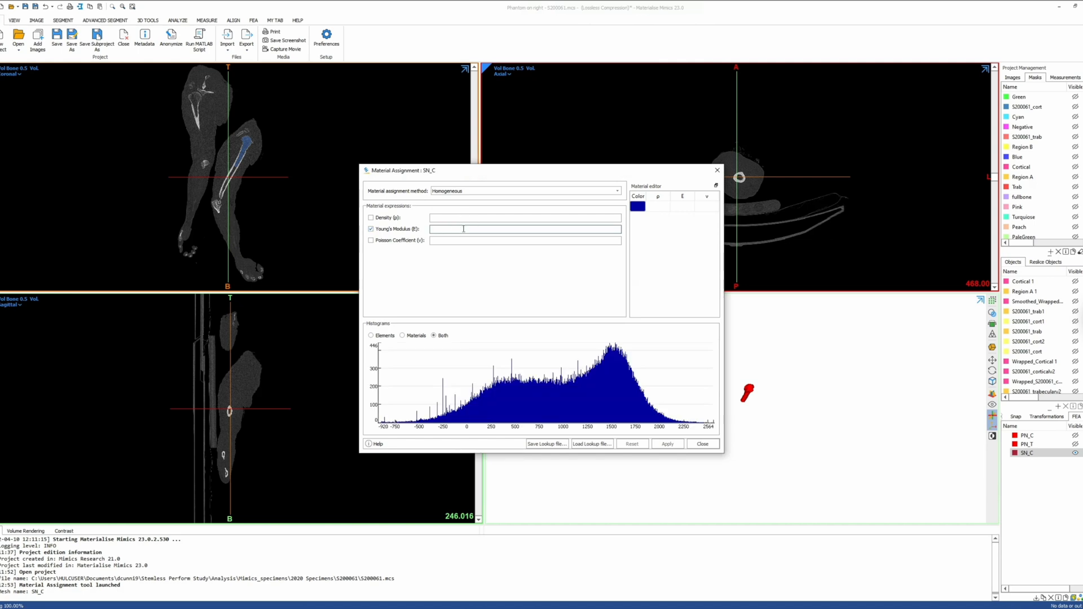
type("20000")
left_click(371, 241)
type("0.3")
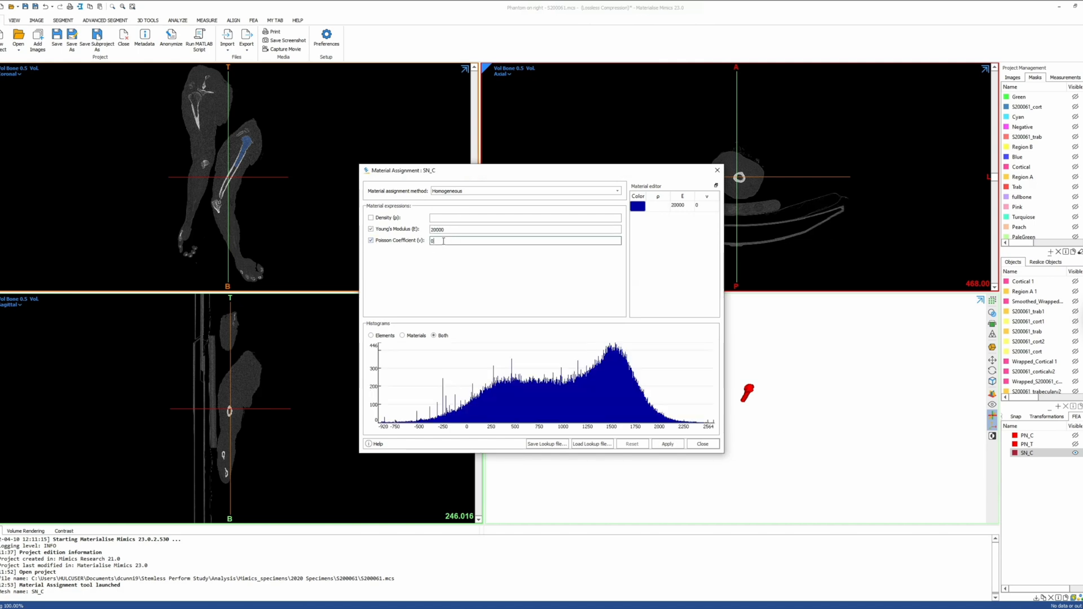
left_click(669, 444)
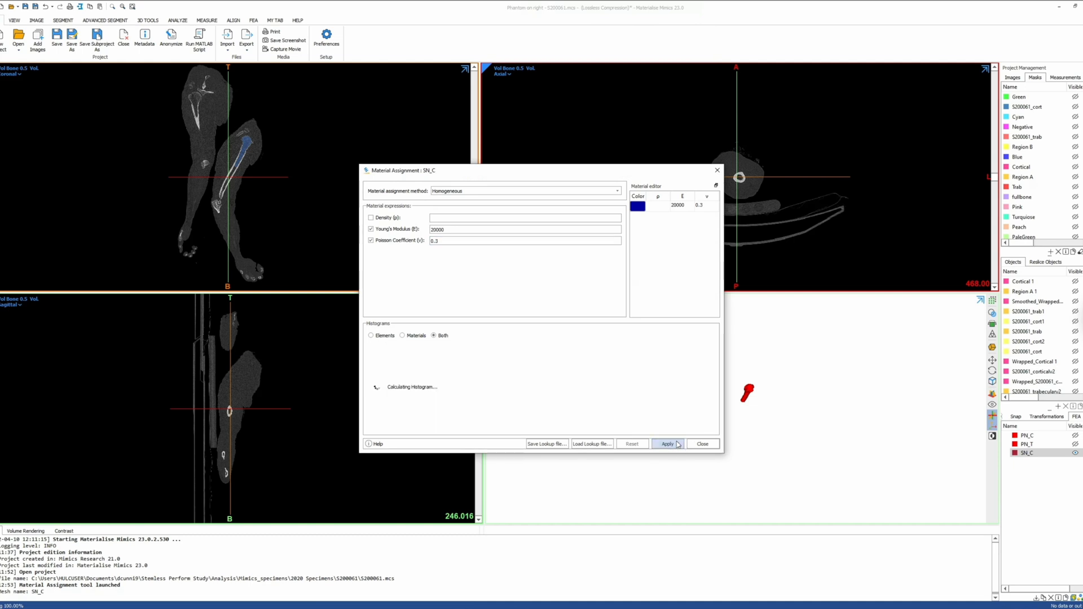
left_click(703, 444)
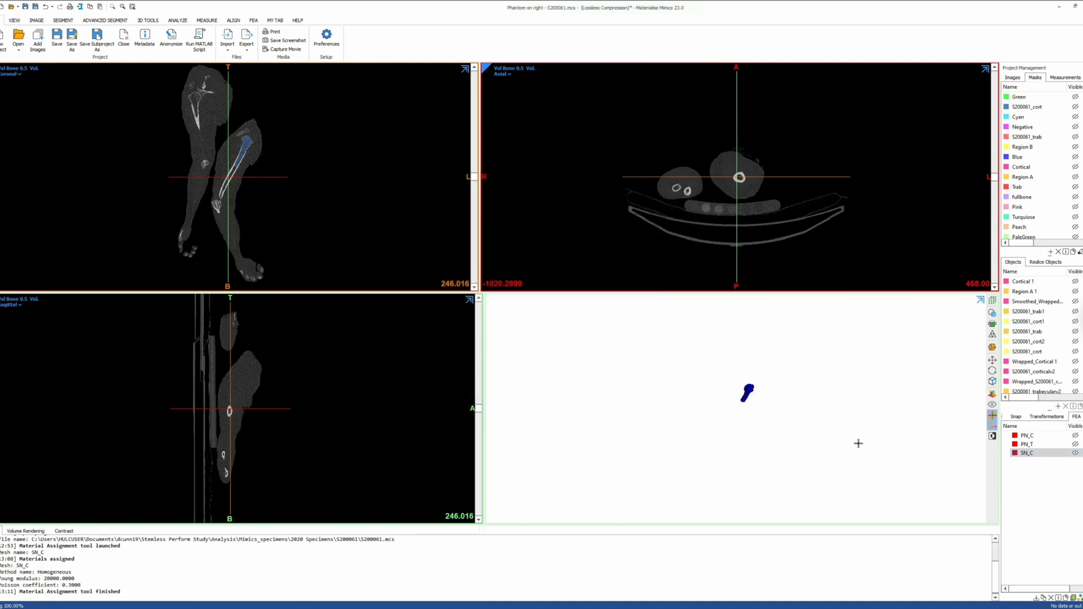
key("ctrl+s")
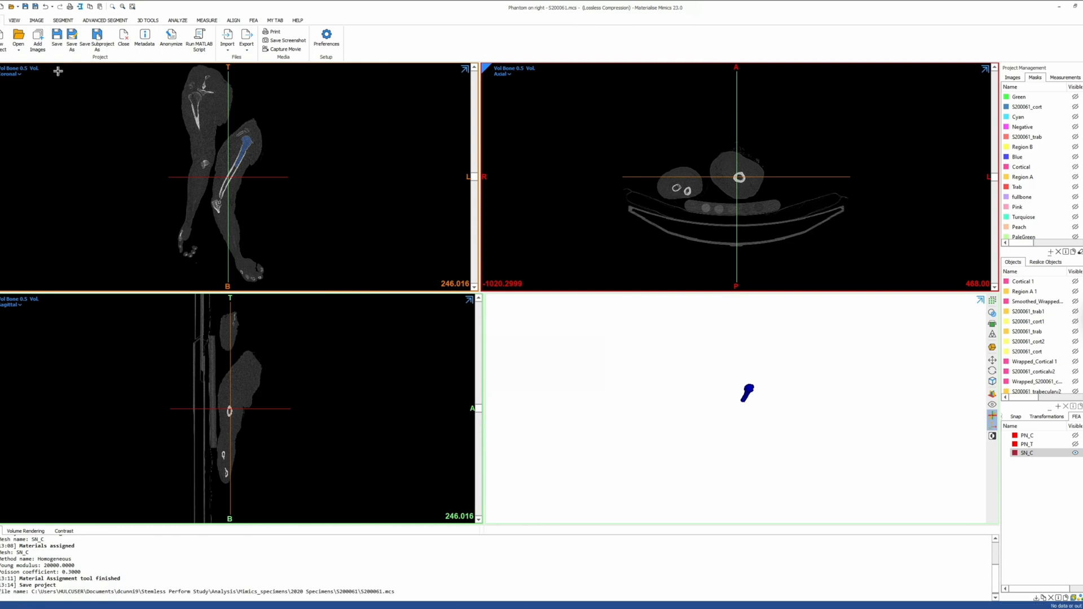
Step: Import the SN_T.inp mesh from the mat folder of S200061_135
left_click(227, 40)
left_click(239, 105)
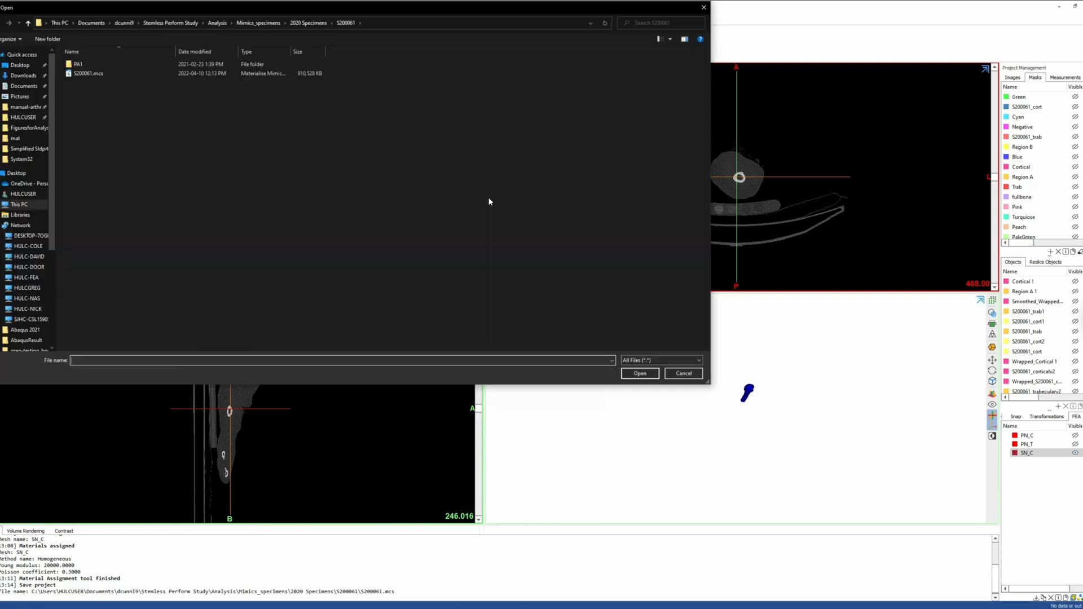
double_click(110, 64)
double_click(110, 65)
double_click(116, 83)
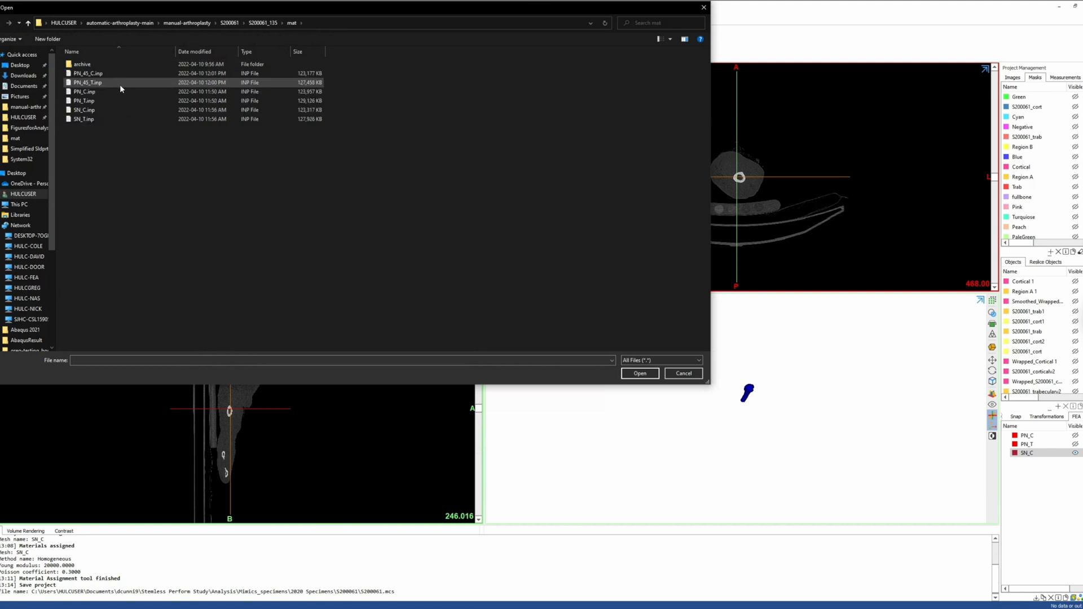
left_click(113, 119)
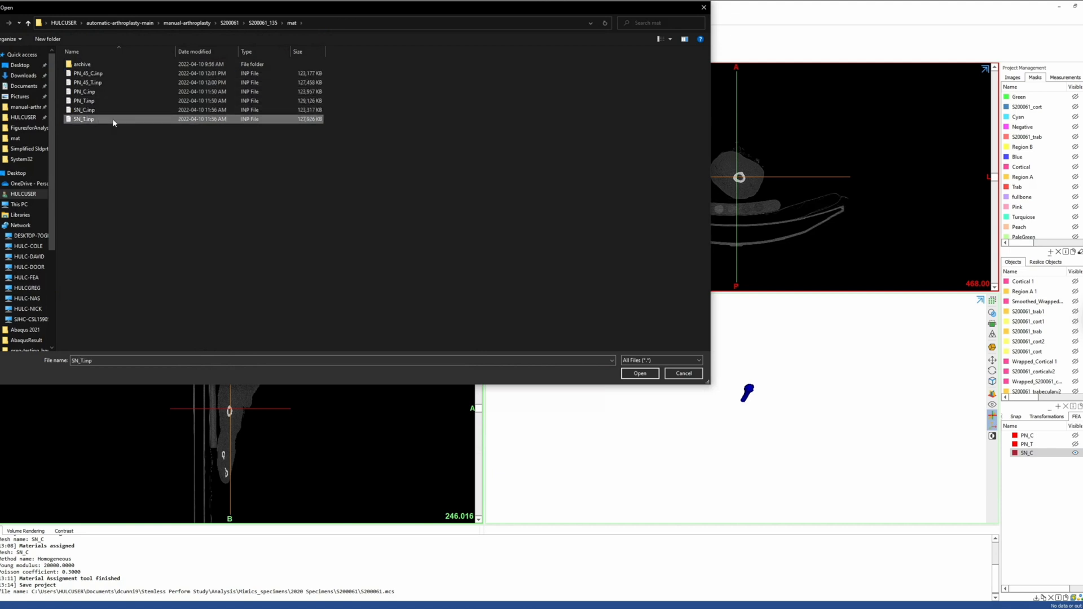
left_click(640, 374)
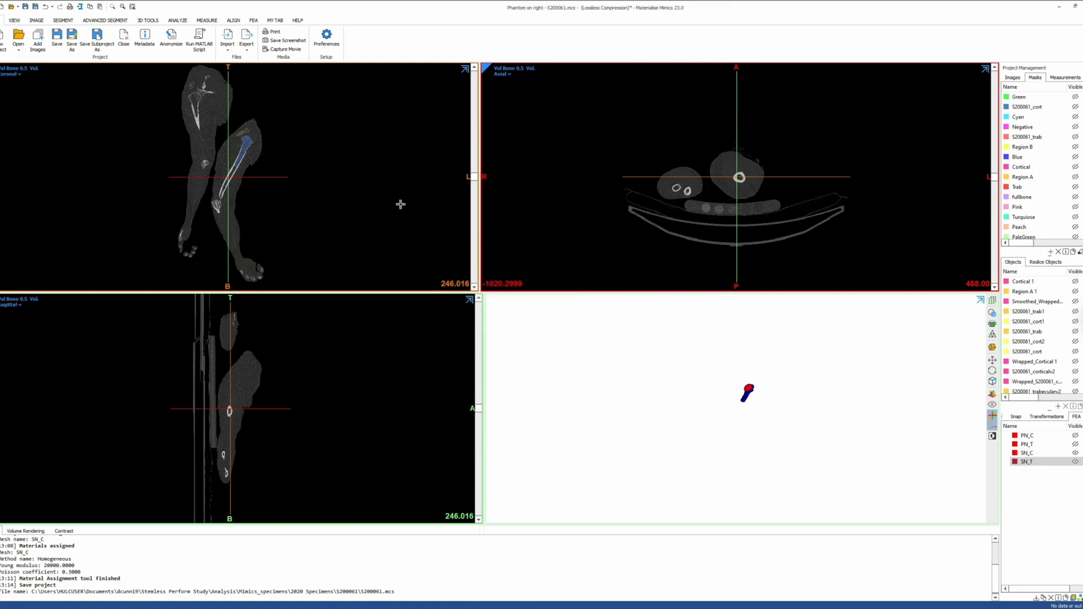
Step: In the enlarged coronal view, draw a profile line about 21 mm long along the bright phantom block at slice 197.966
key("space")
scroll(401, 204, "down", 2)
scroll(401, 204, "down", 19)
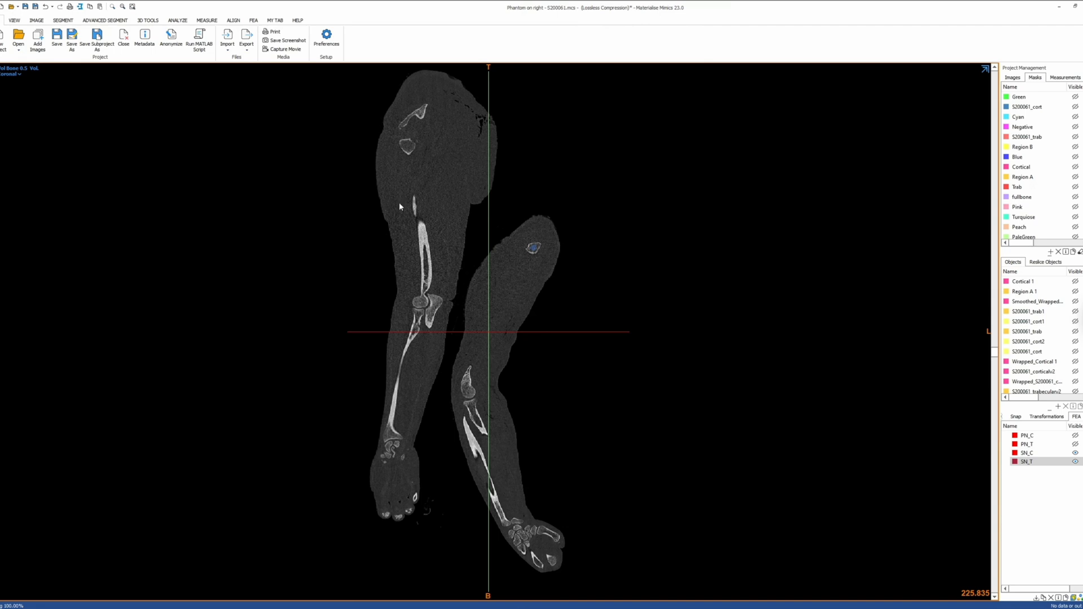
scroll(400, 205, "down", 20)
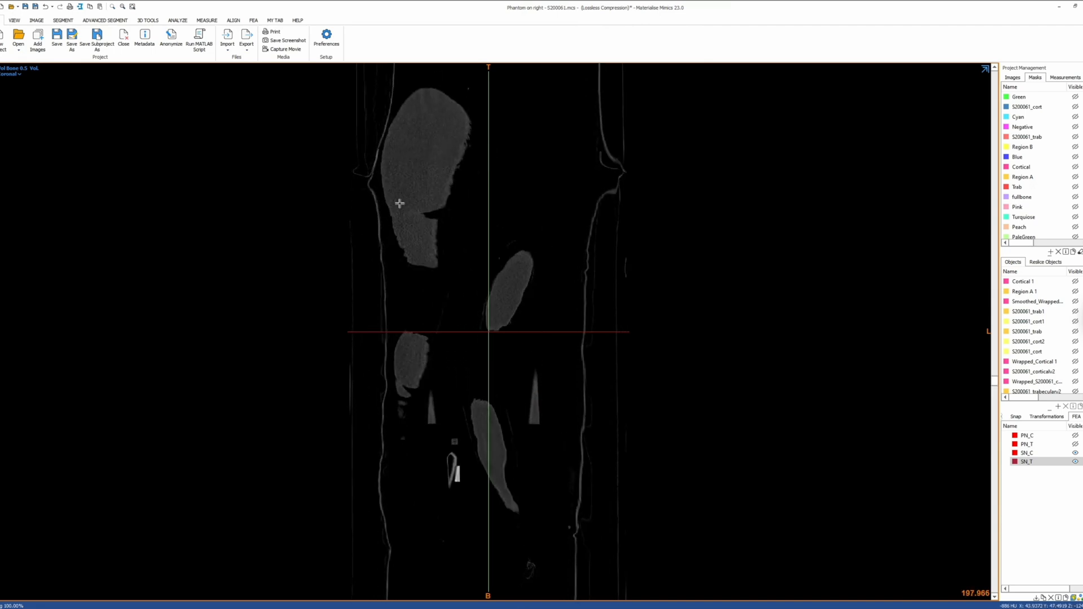
left_click(458, 487)
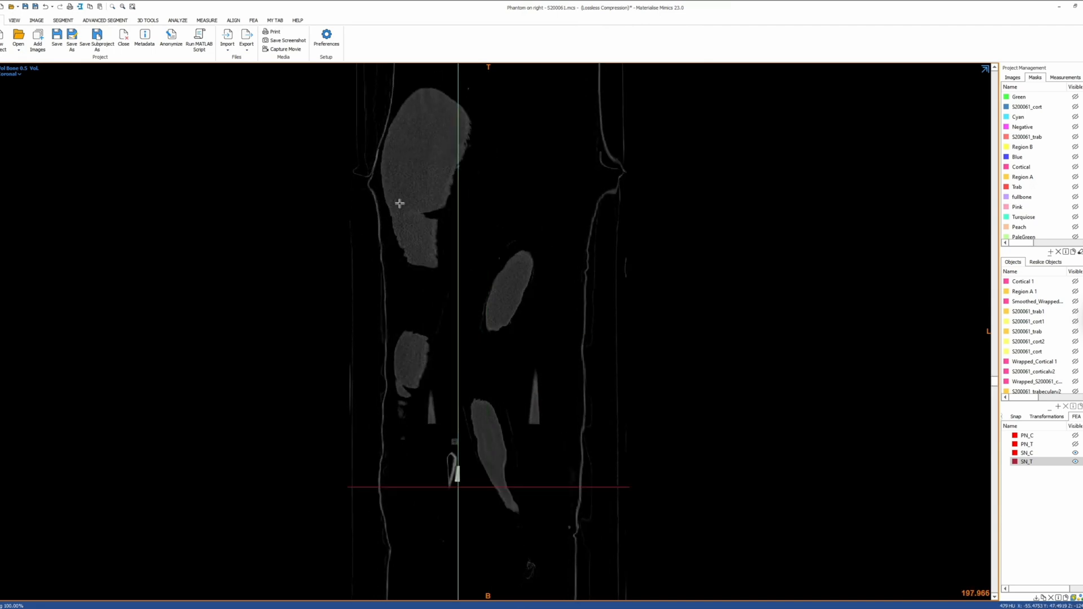
scroll(399, 203, "up", 15, "ctrl")
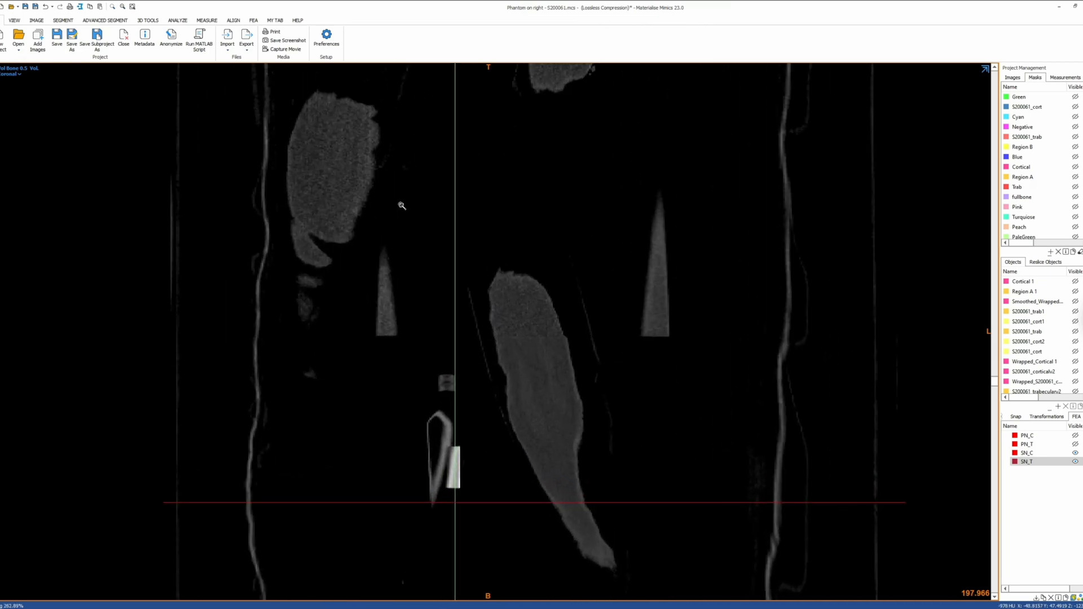
scroll(400, 204, "up", 3, "ctrl")
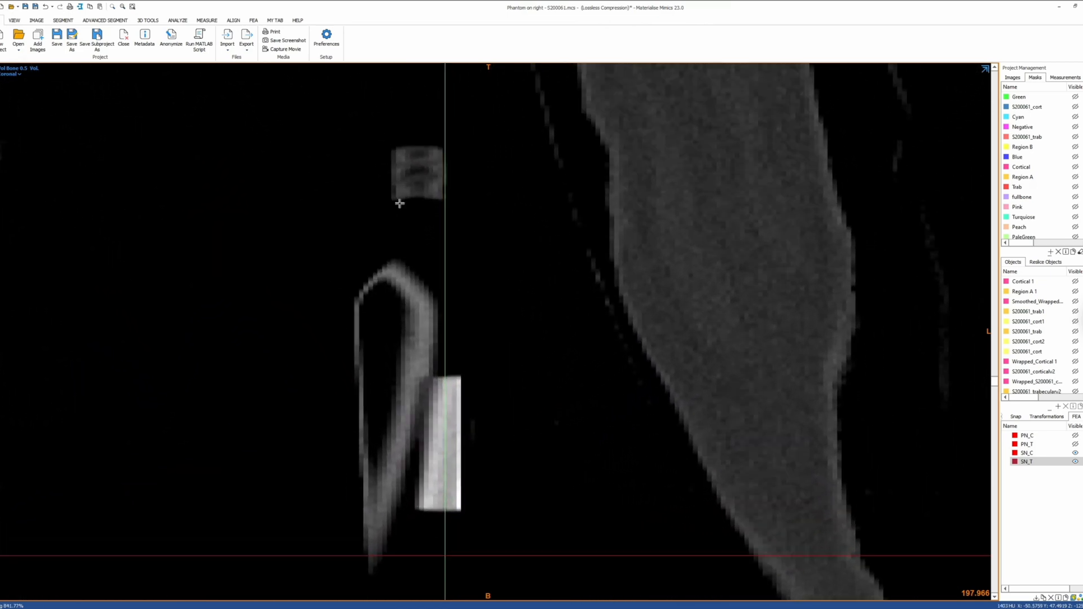
left_click(450, 404)
left_click(450, 462)
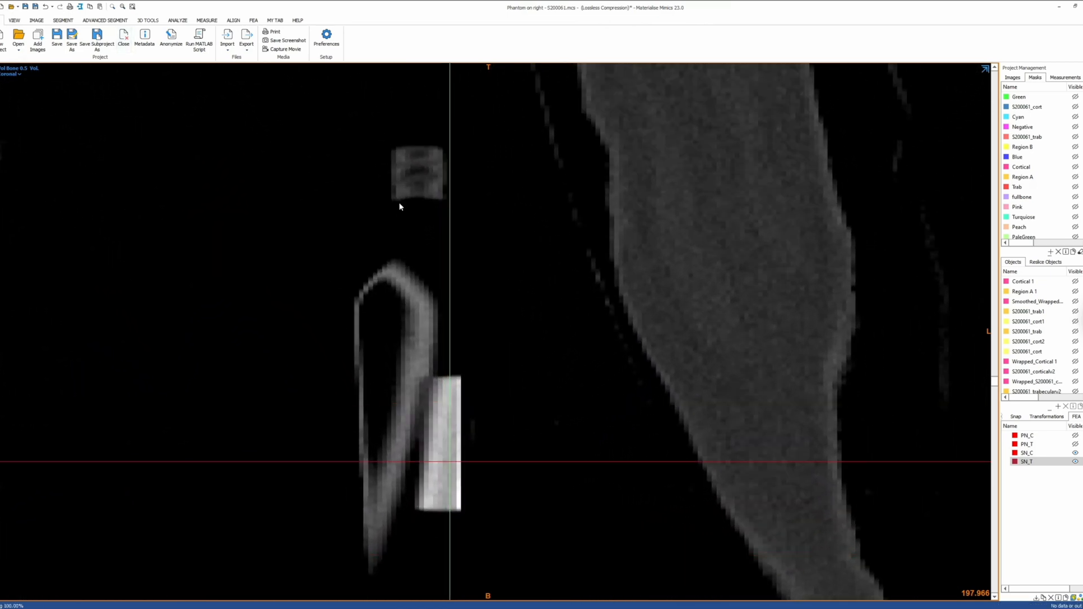
left_click(63, 20)
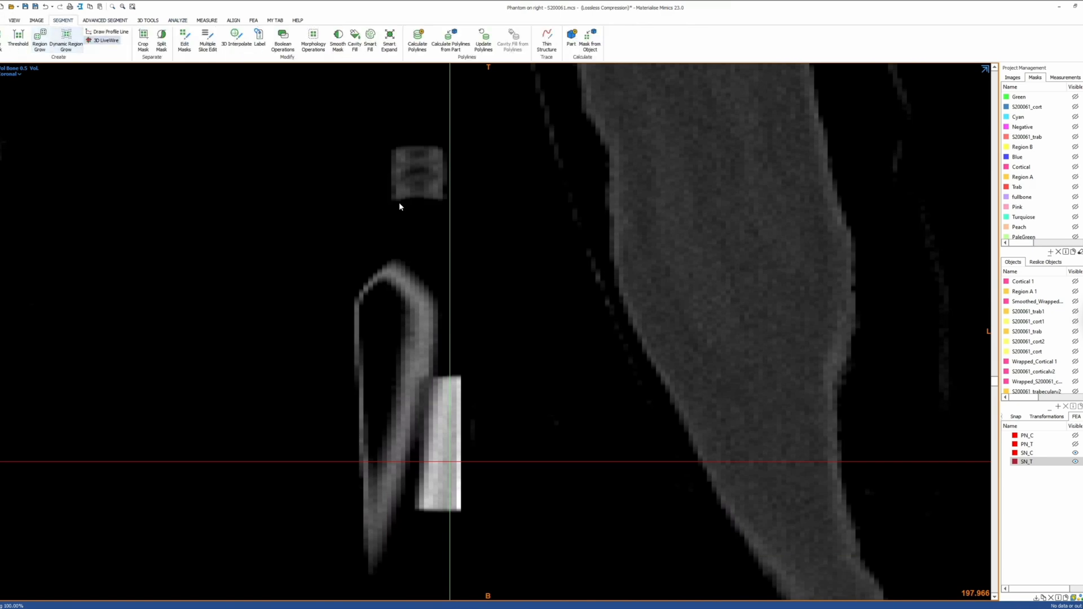
left_click(108, 31)
left_click_drag(438, 499, 450, 390)
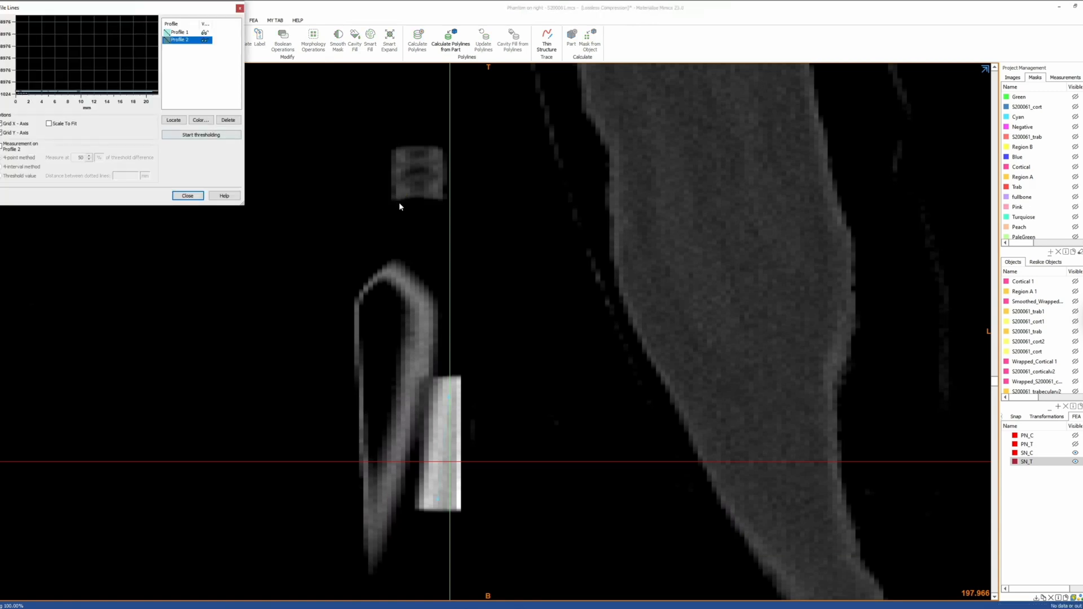
Step: Delete Profile 1, probe the block's average gray value by thresholding along Profile 2, and discard the threshold after checking adjacent slices
key("Up")
key("Delete")
key("F2")
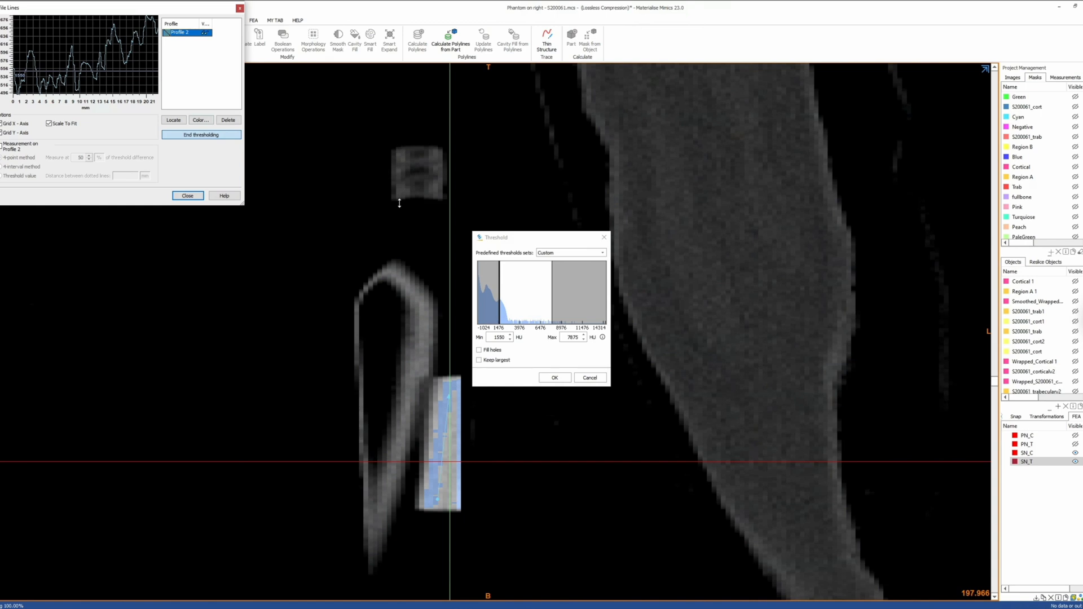
mouse_move(85, 71)
left_mouse_down()
mouse_move(85, 87)
mouse_move(85, 43)
mouse_move(84, 54)
left_mouse_up()
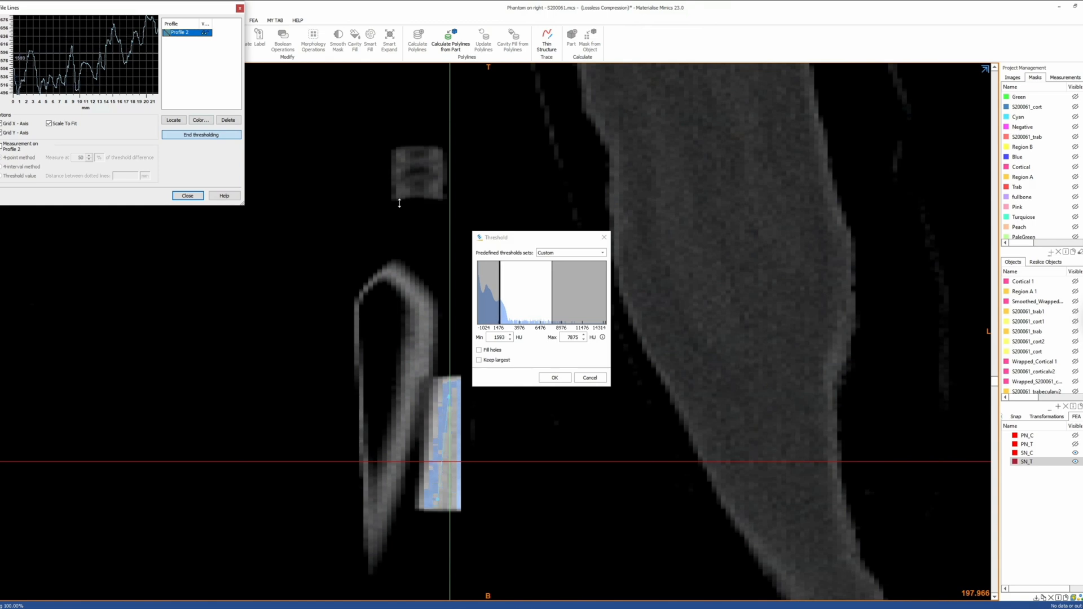
left_click(187, 196)
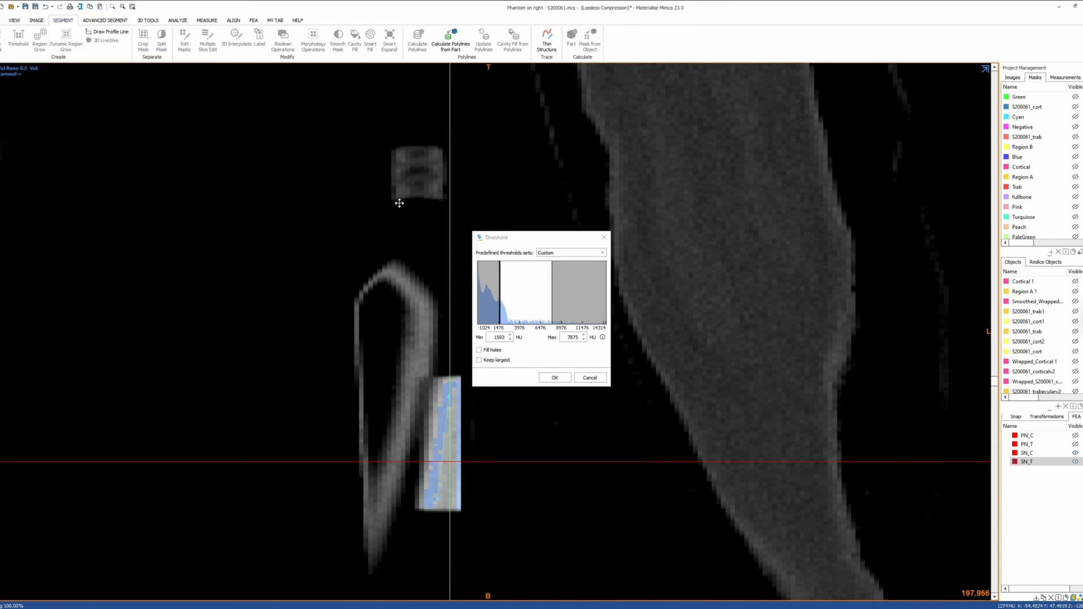
scroll(399, 203, "down", 4)
scroll(399, 203, "up", 5)
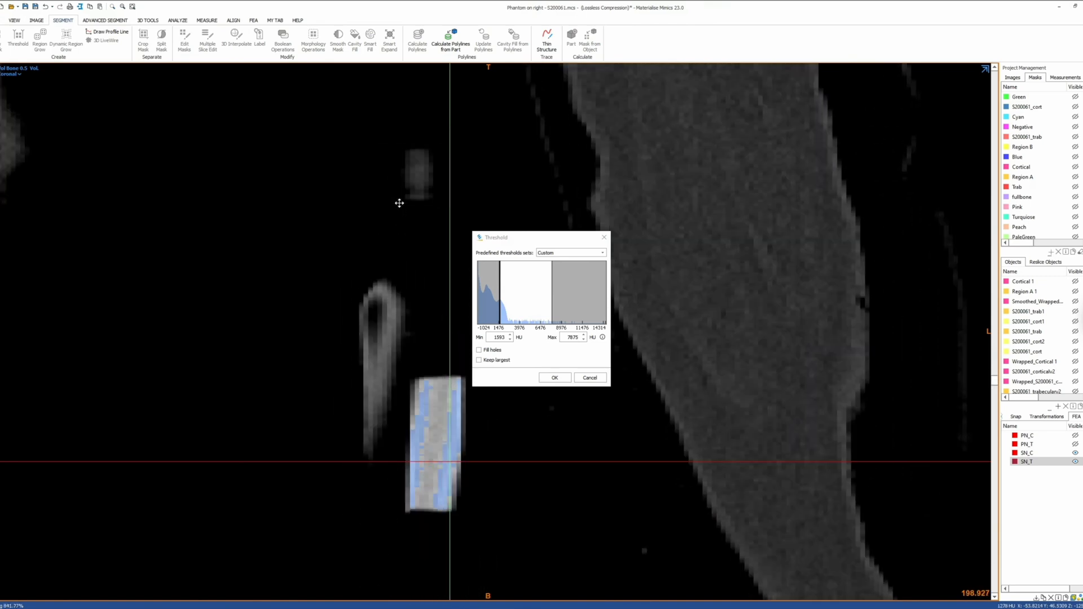
key("Escape")
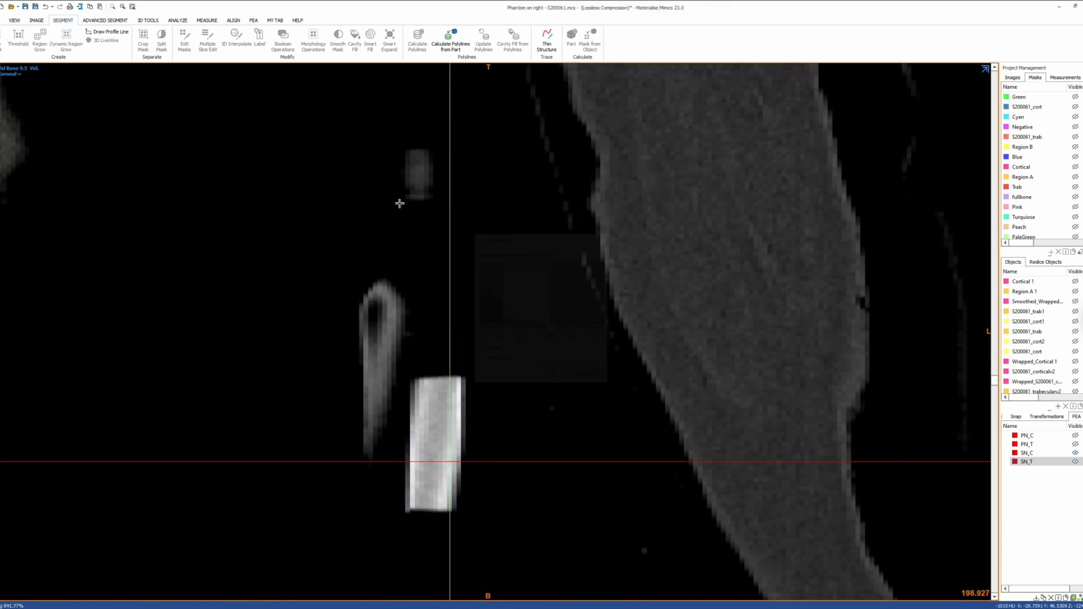
Step: Draw a profile line about 20 mm long through the block at slice 198.927, probe it at a 1473 HU threshold, and discard the threshold
key("ctrl+l")
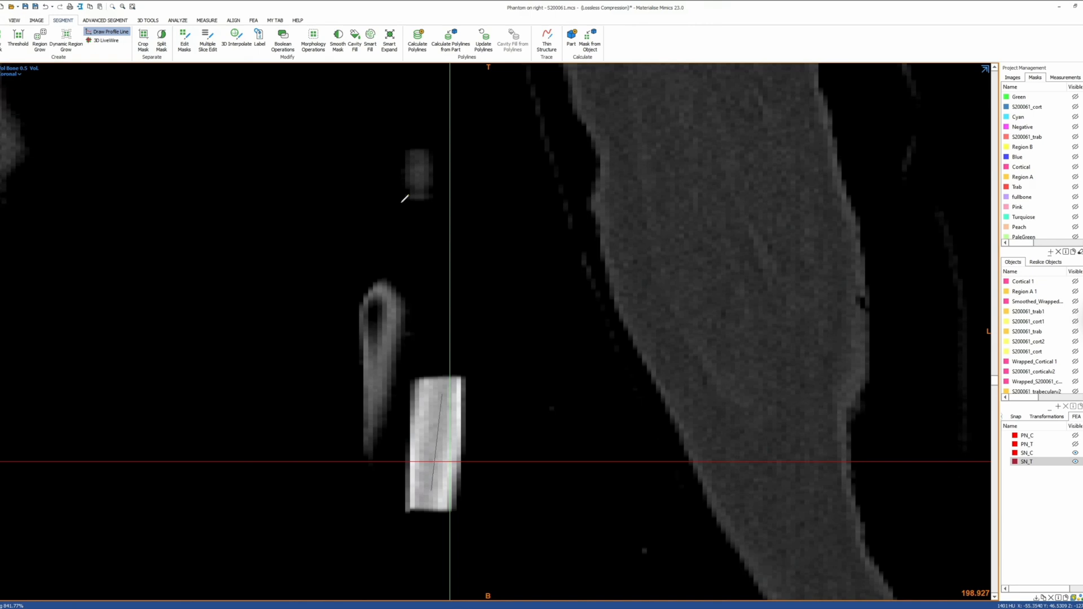
left_click(431, 488)
key("space")
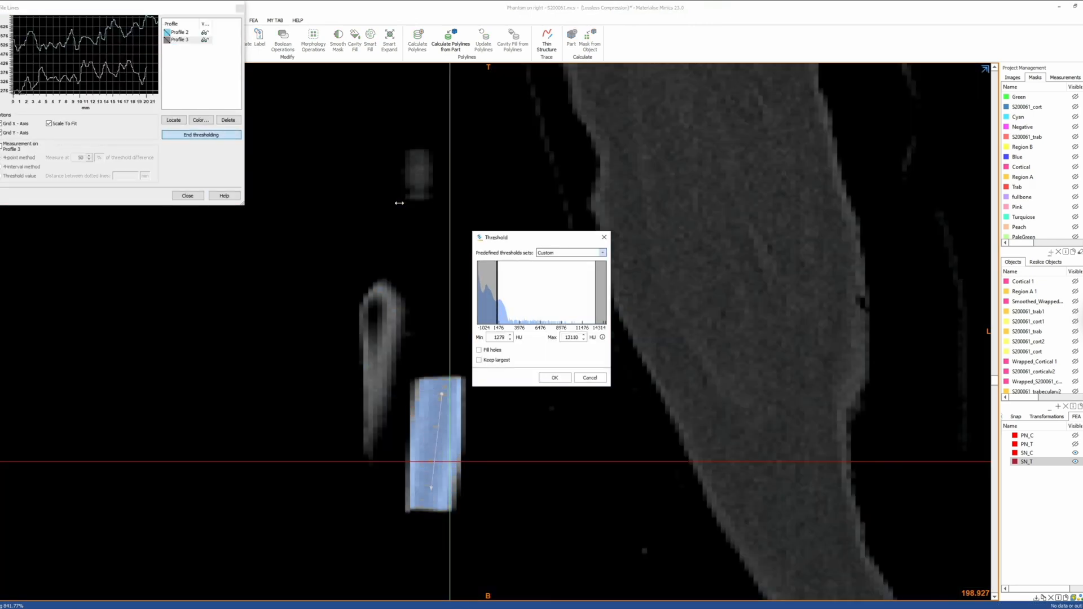
left_click_drag(84, 77, 85, 55)
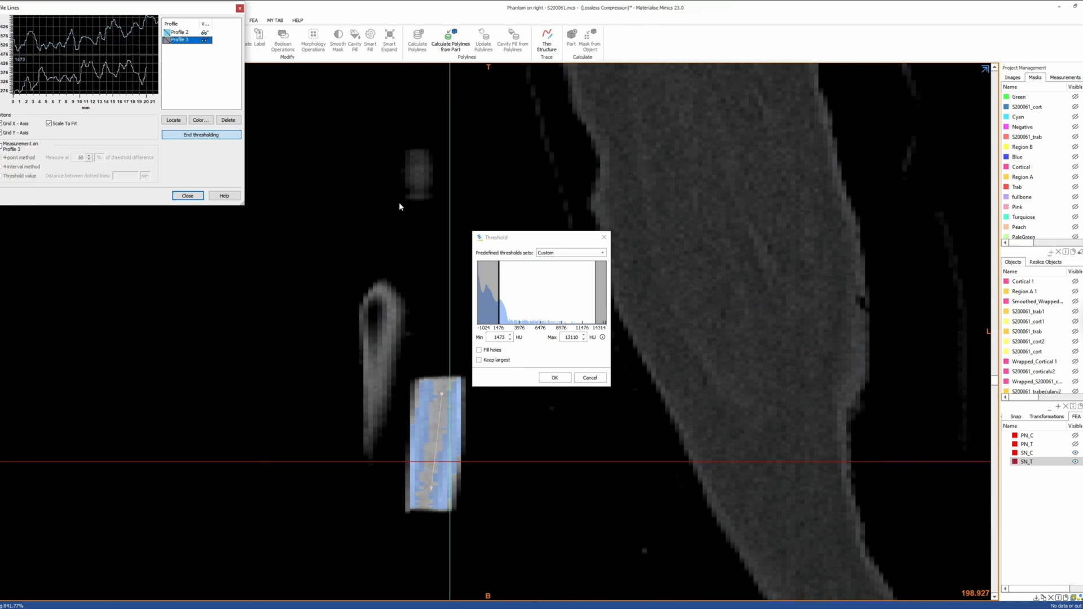
left_click(187, 196)
left_click(590, 377)
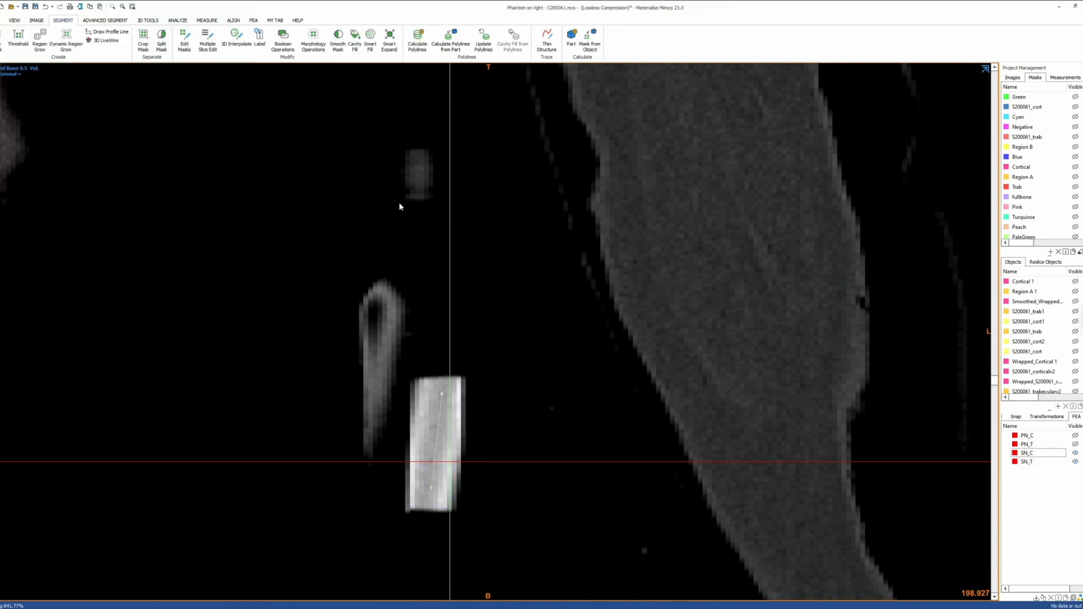
Step: Measure the gray values of the bottle at coronal slice 189.317 with a vertical profile line down its middle
key("space")
left_click(1042, 462)
key("space")
scroll(456, 402, "down", 2)
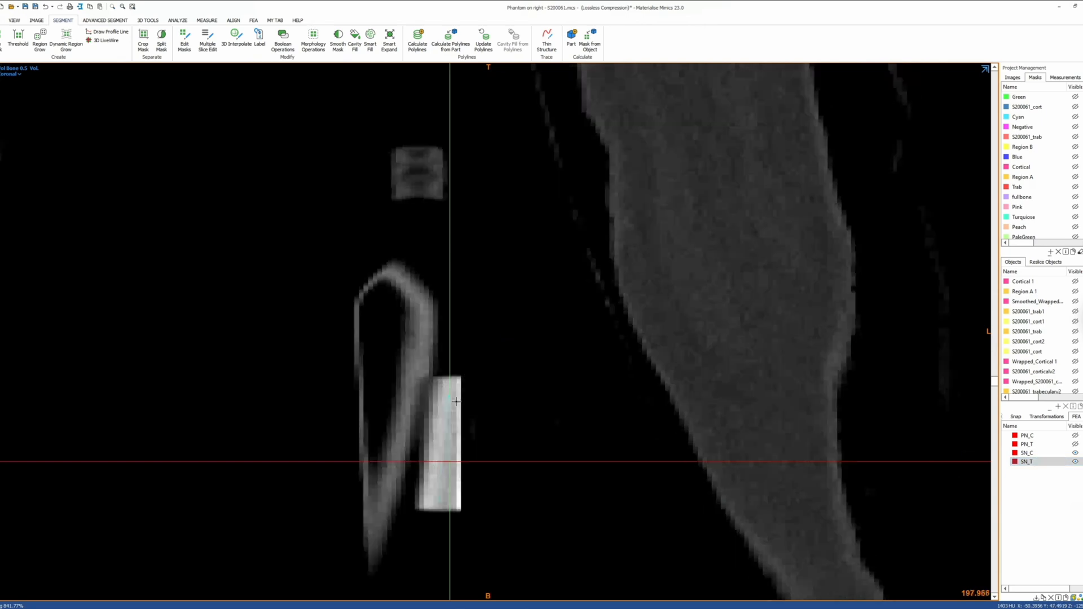
scroll(456, 402, "down", 15)
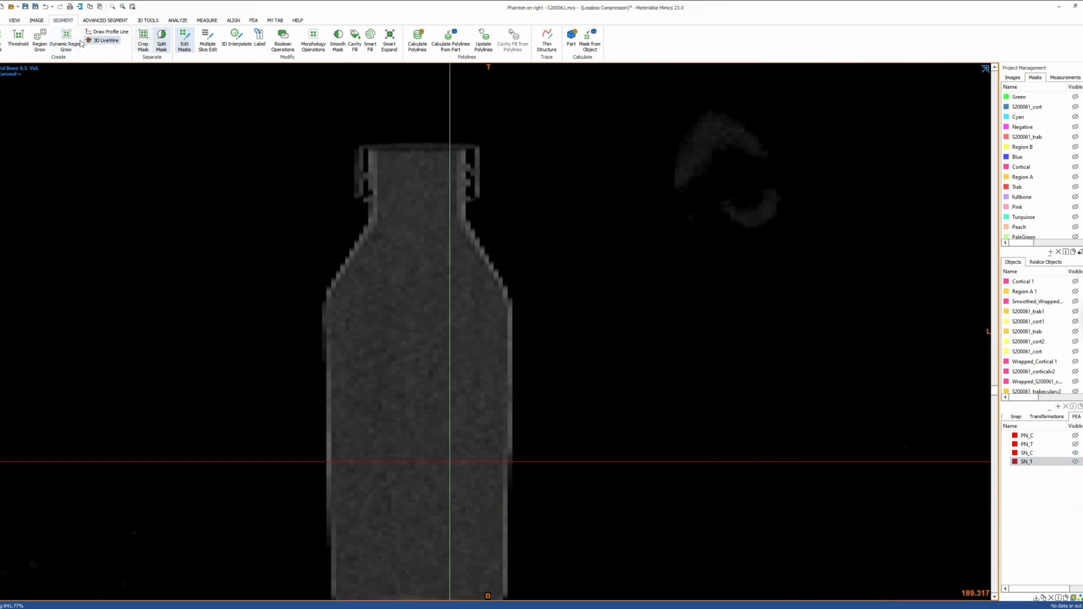
left_click(107, 31)
mouse_move(414, 305)
left_mouse_down()
mouse_move(432, 457)
mouse_move(415, 554)
left_mouse_up()
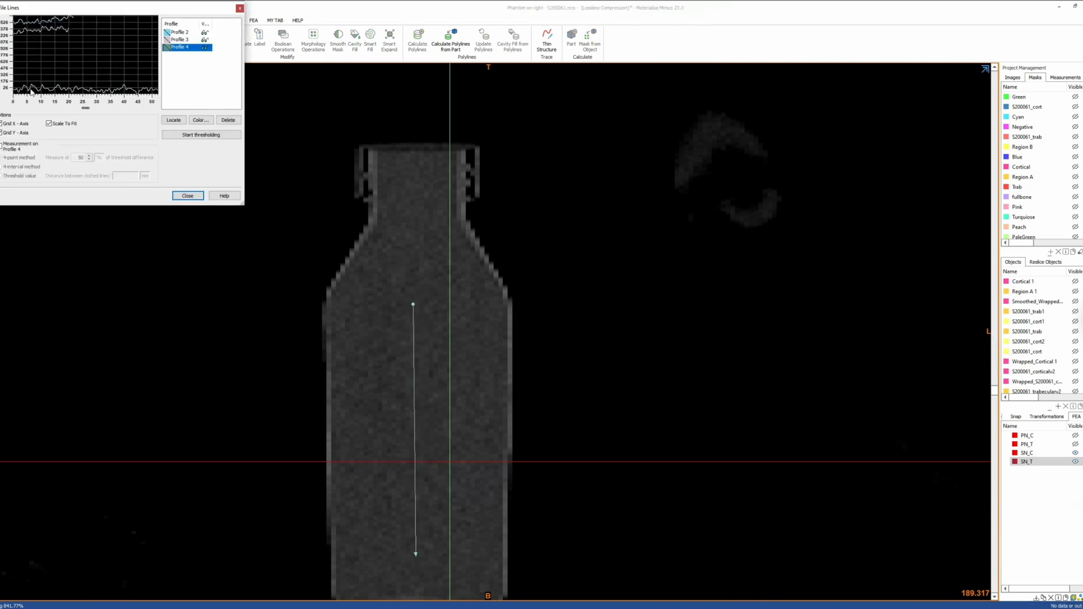
left_click(187, 195)
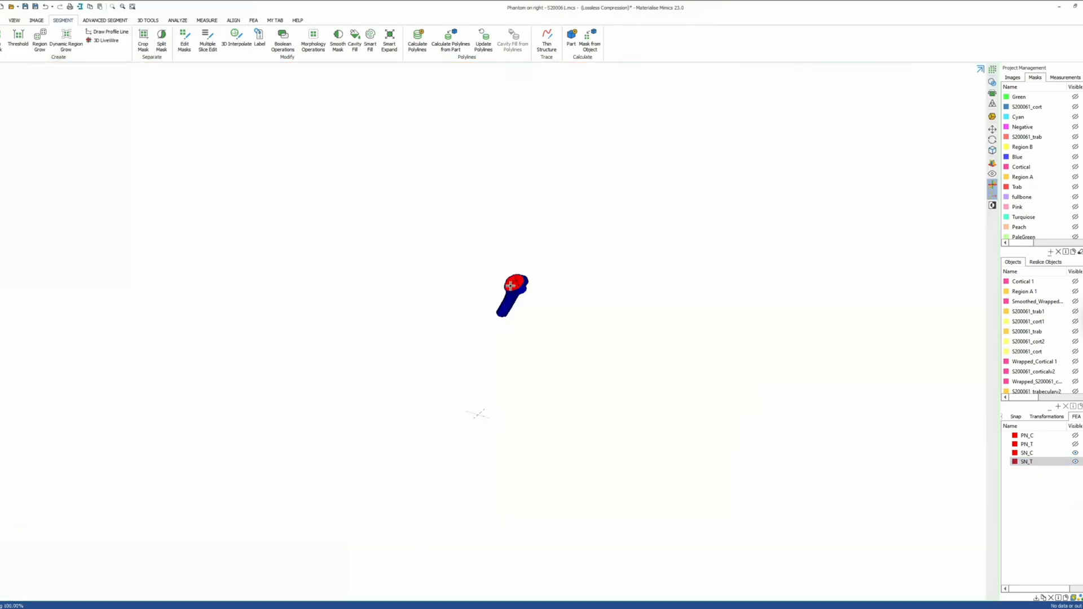
Step: Open material assignment for the SN_T mesh, enable the density expression and set the number of materials to 20
scroll(510, 286, "up", 10)
right_click(1035, 452)
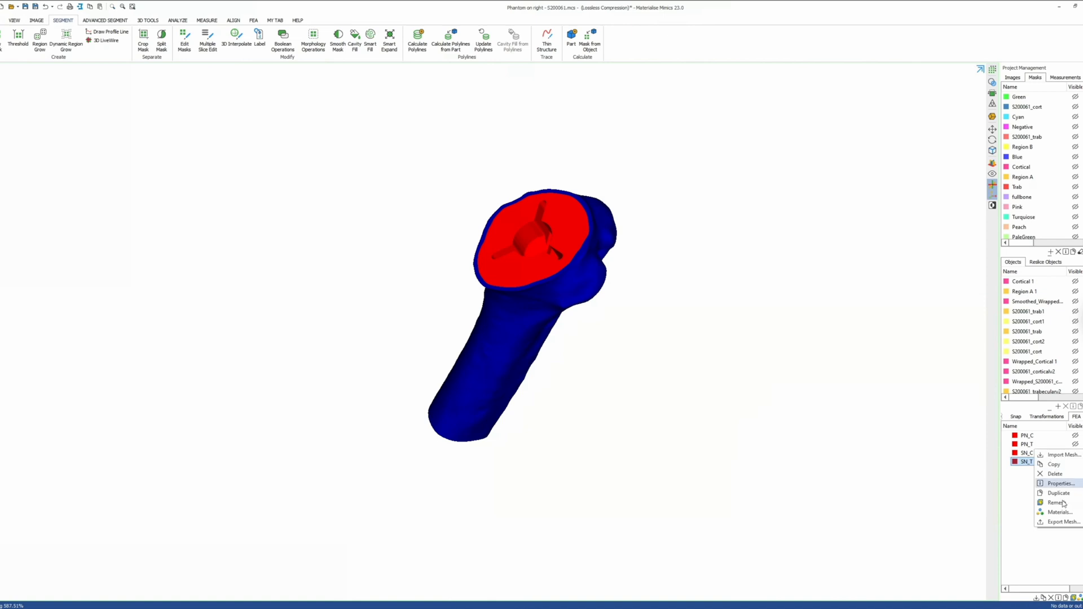
left_click(1061, 513)
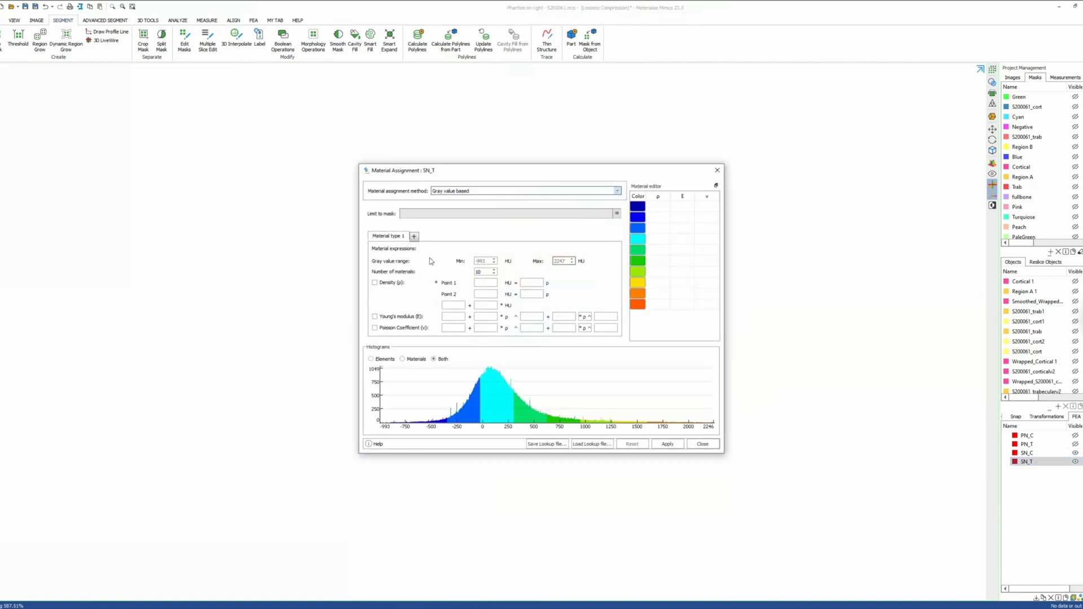
left_click(374, 282)
double_click(483, 272)
type("20")
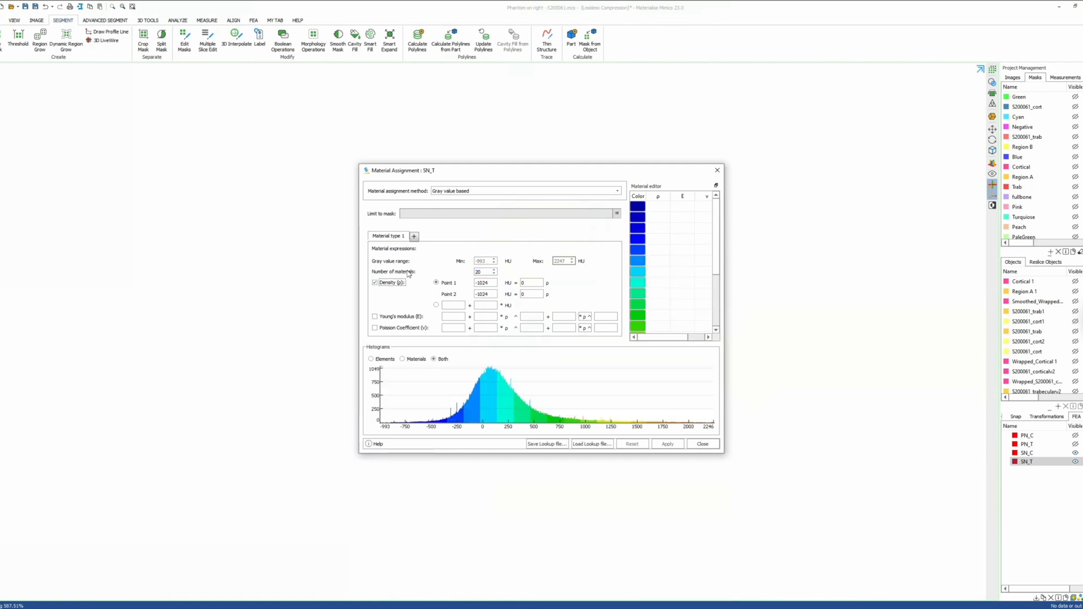
Step: Set the gray value of density point 1 to -25 HU
key("Tab")
type("-")
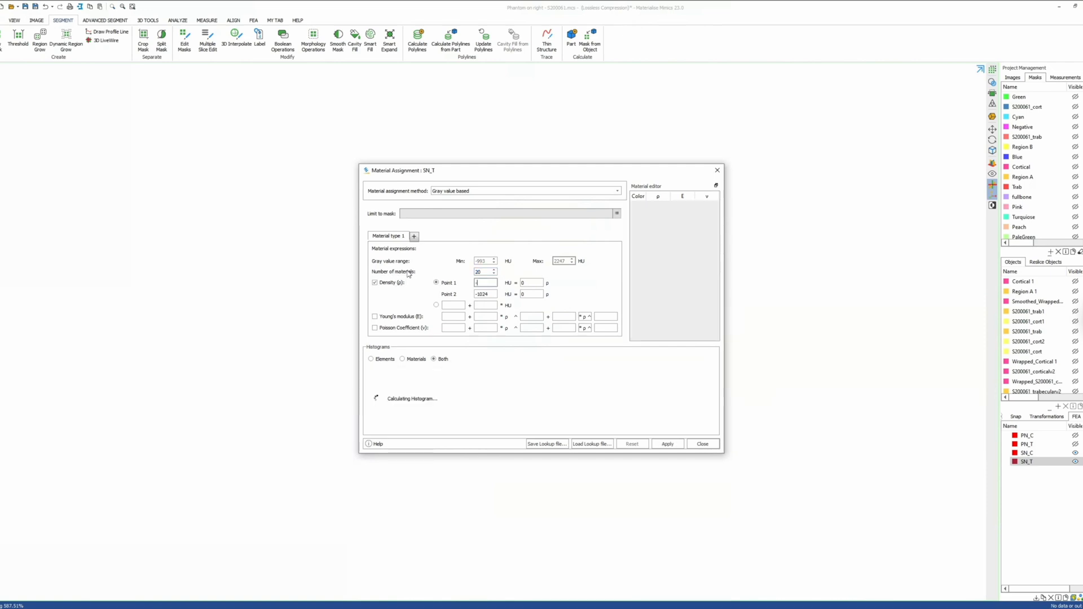
type("25")
key("Tab")
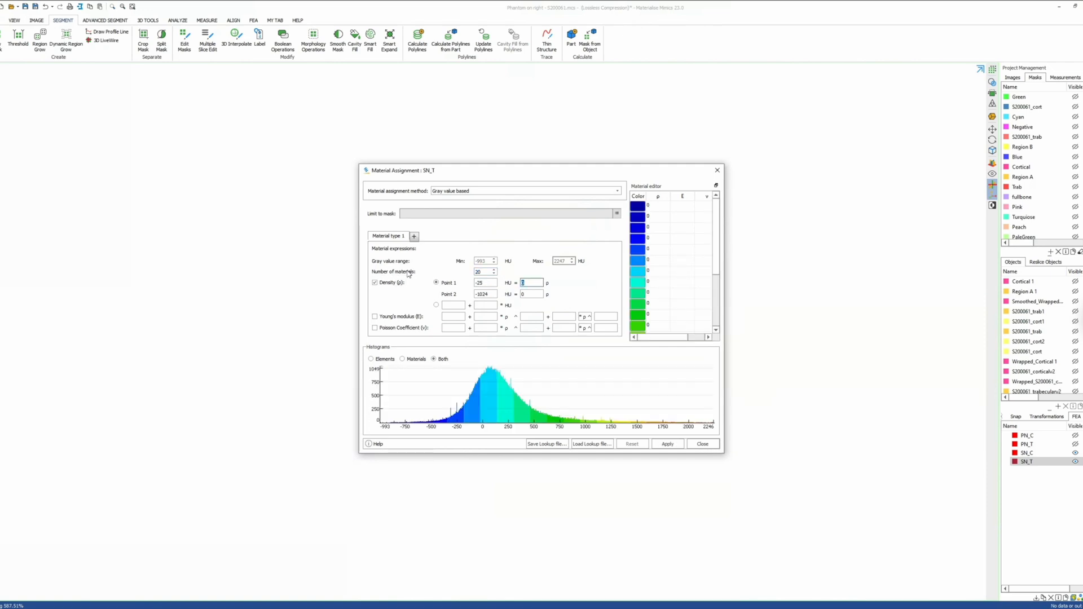
Step: Define the density calibration with point 1 at -24 HU = 1 and point 2 at 1476 HU = 1.82
double_click(485, 284)
type("-24")
key("Tab")
type("1")
key("Tab")
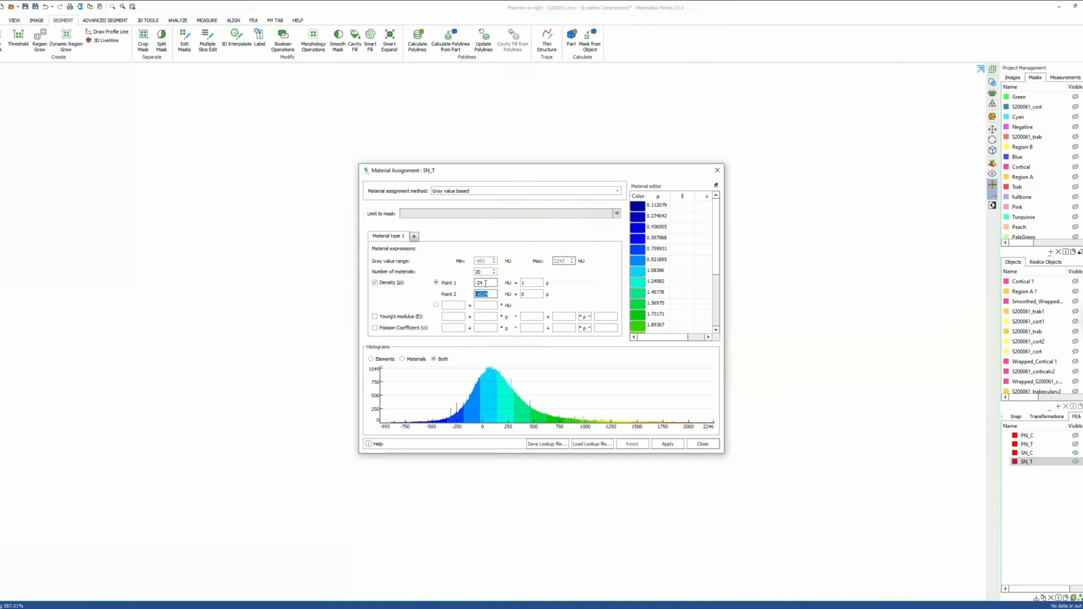
type("1476")
key("Tab")
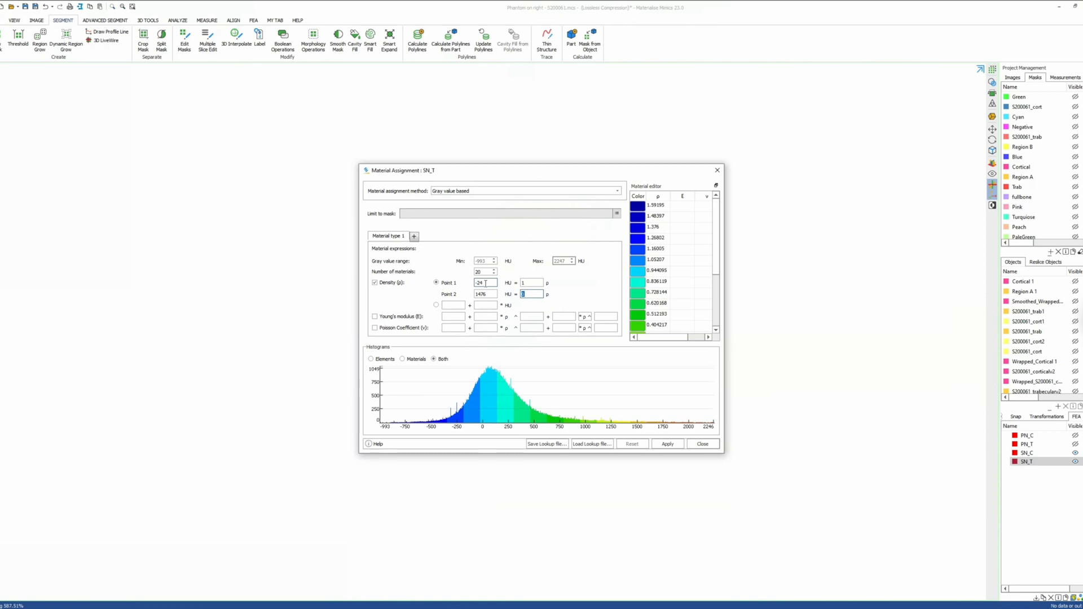
type("1.82")
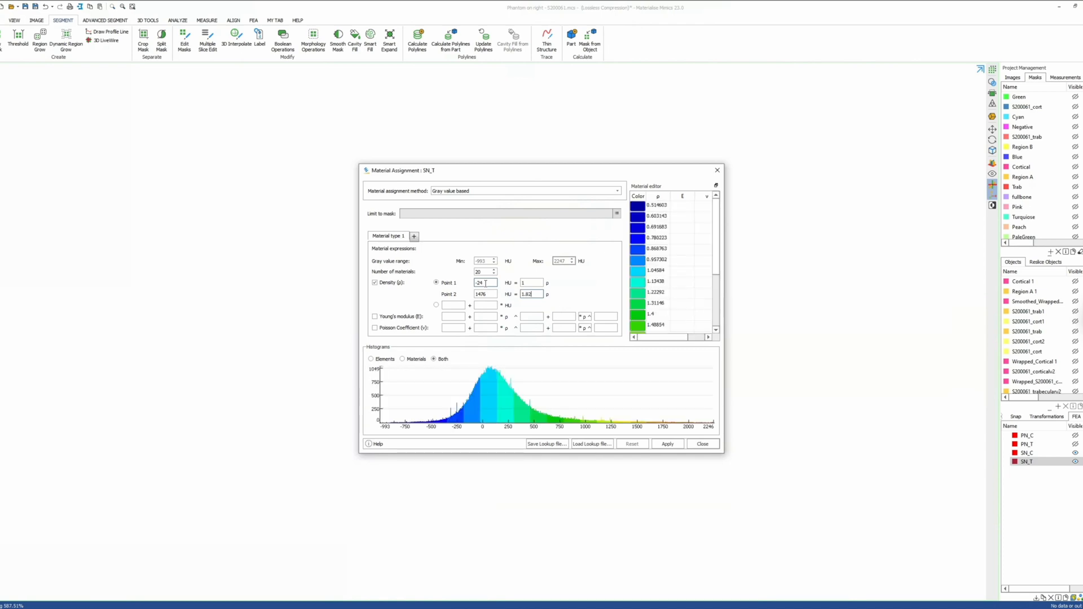
Step: Enable the Young's modulus expression with a density coefficient of 8920 and an exponent of 1.83, keeping the remaining terms at 0
key("Tab")
key("space")
left_click(485, 317)
type("8920")
key("Tab")
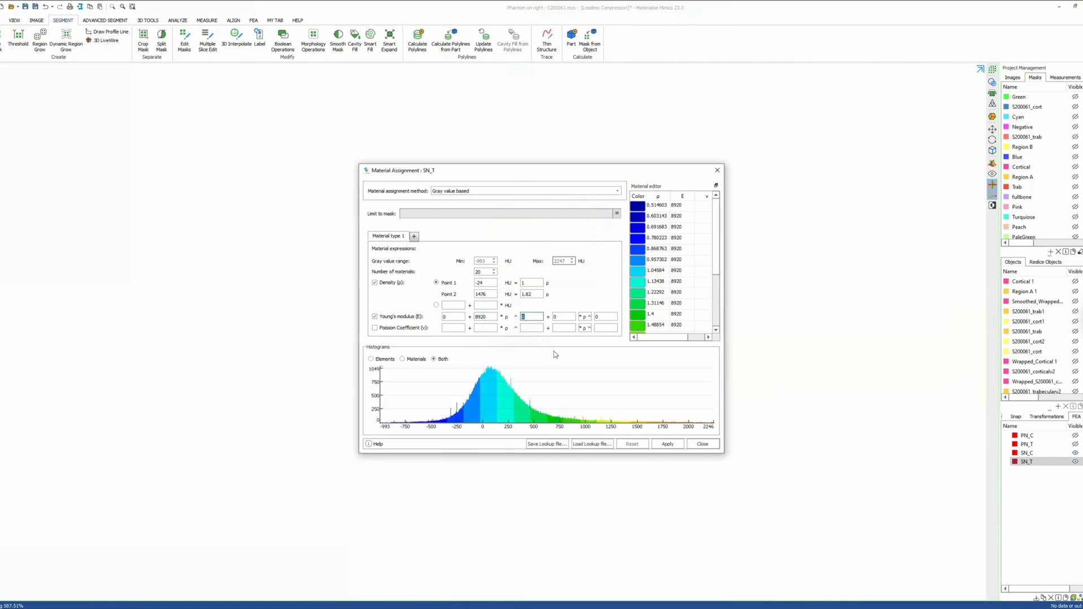
type("83")
key("Tab")
key("Tab")
key("Tab")
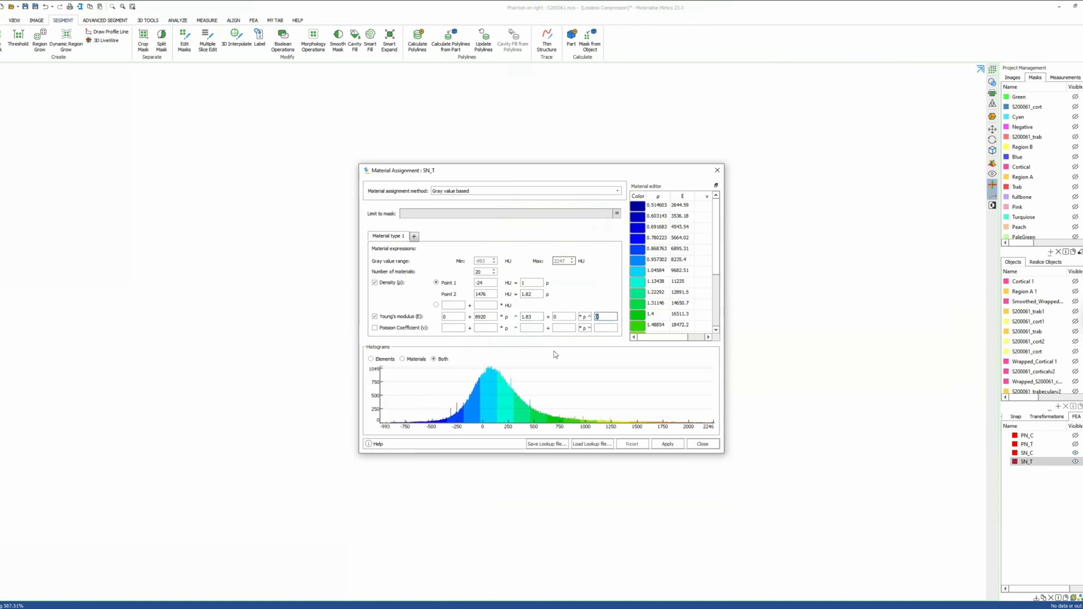
Step: Enable the Poisson coefficient expression and set its constant term to 0.3
left_click(375, 328)
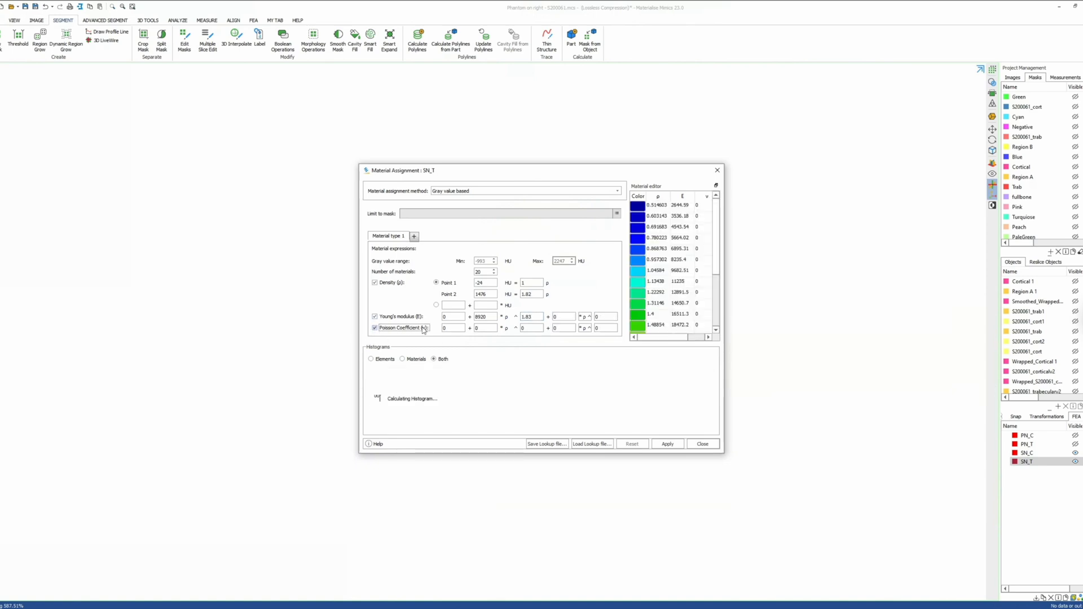
left_click_drag(428, 331, 426, 332)
type("0.3")
Step: Set Young's modulus to 20000 for the SN_T materials with densities 1.57708, 1.66562 and 1.75416
left_click_drag(718, 263, 718, 316)
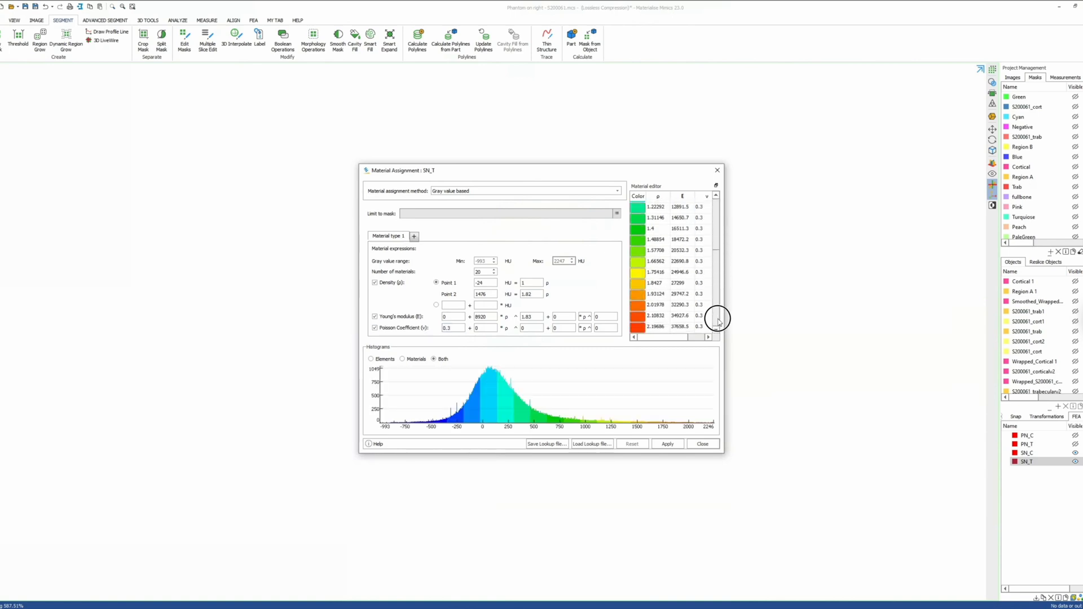
double_click(688, 251)
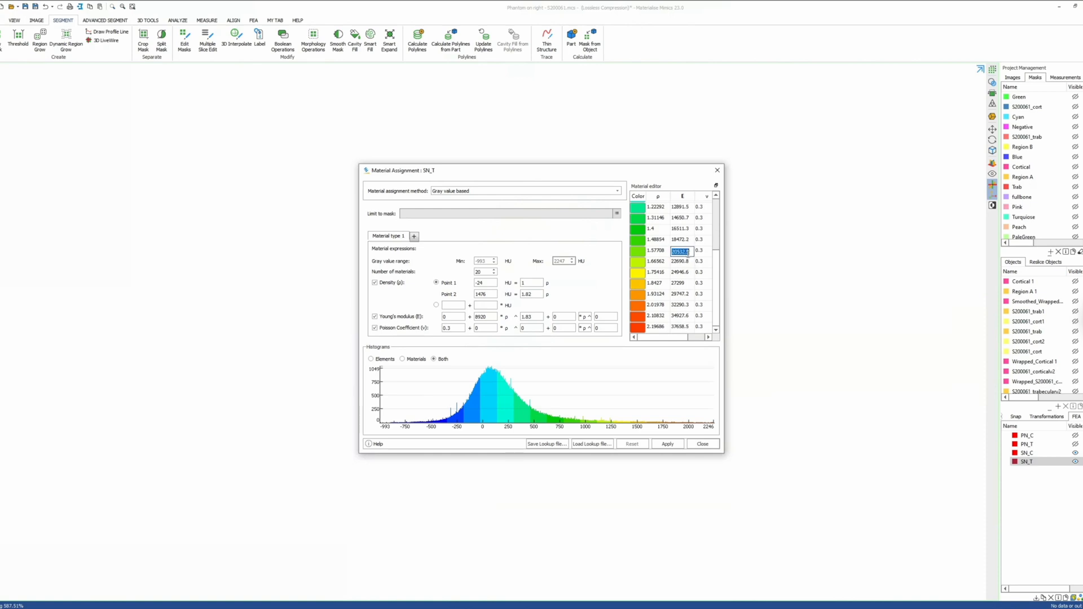
type("20000")
key("Return")
left_click_drag(717, 267, 716, 321)
double_click(682, 263)
type("2")
key("Return")
double_click(685, 271)
left_click_drag(716, 271, 713, 319)
double_click(681, 272)
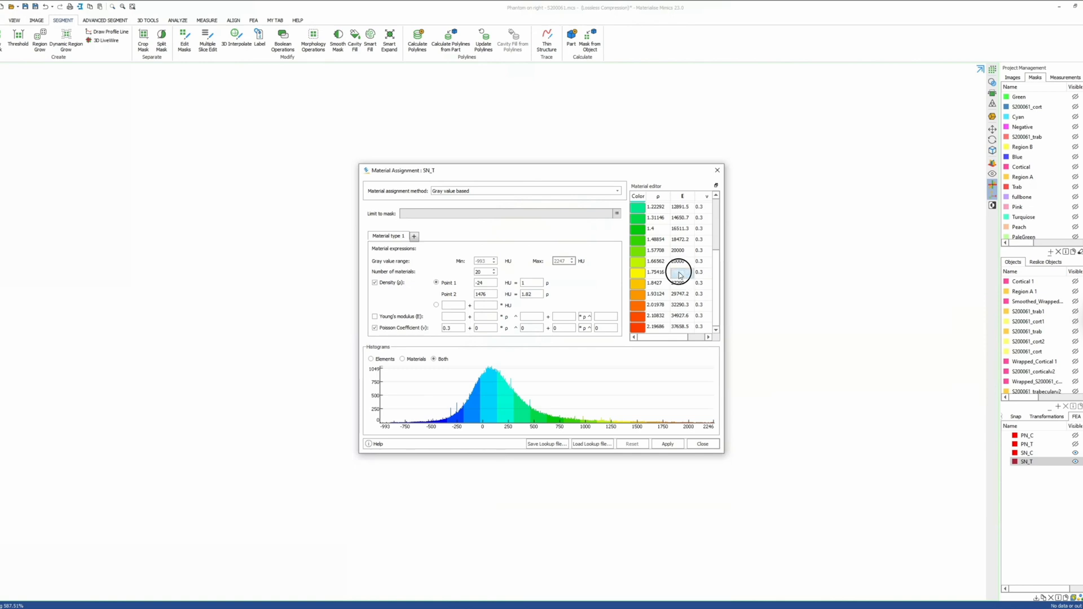
type("20000")
key("Return")
Step: Set Young's modulus to 20000 for the SN_T materials from density 1.8427 upward, and apply the material assignment
left_click(716, 291)
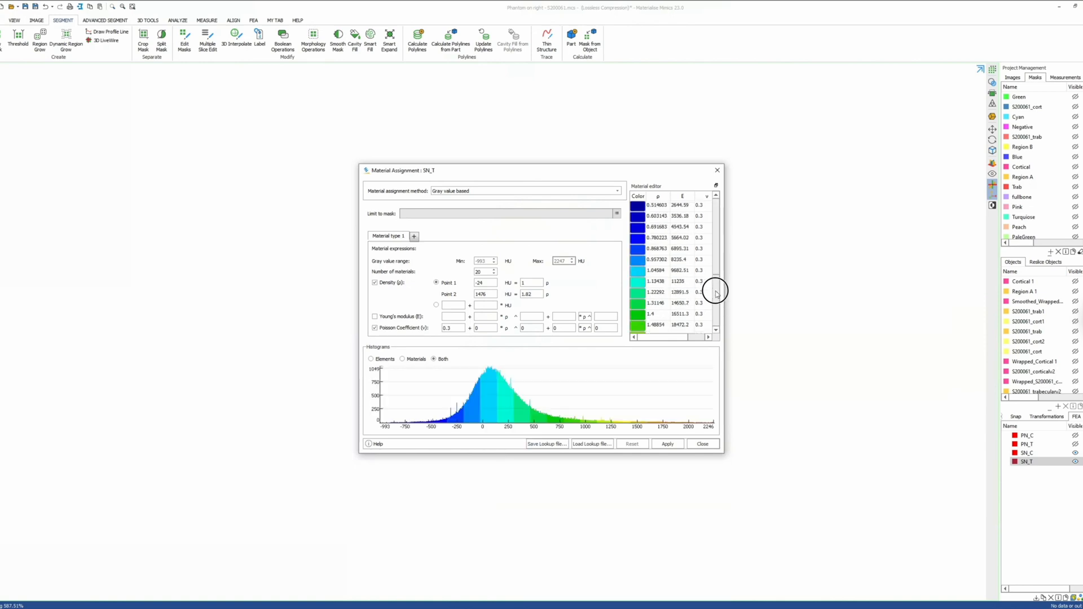
double_click(686, 284)
type("20000")
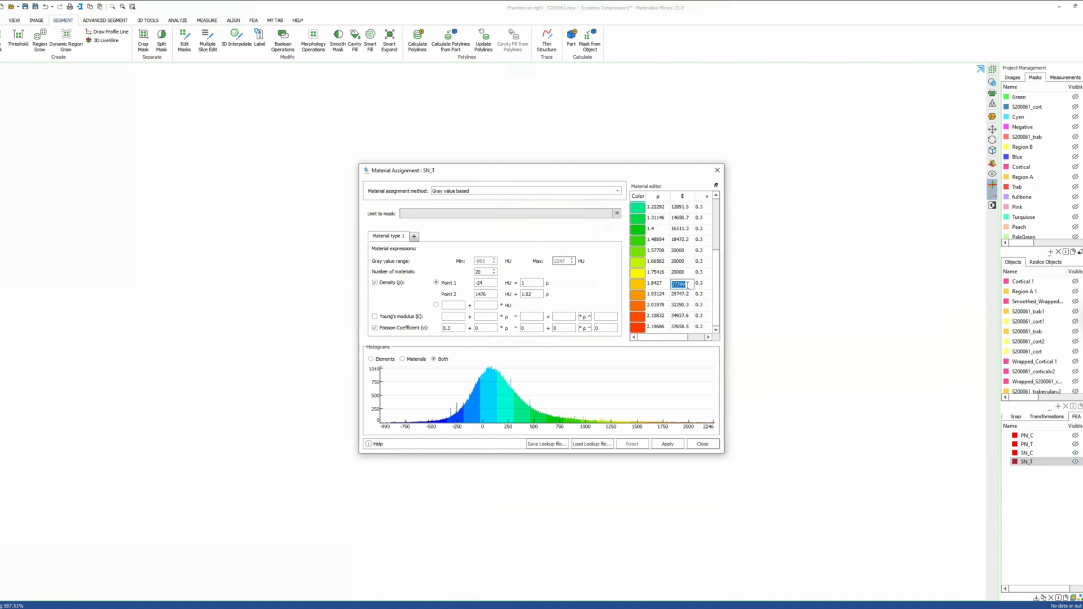
left_click(716, 330)
double_click(681, 294)
type("20000")
left_click_drag(716, 271, 717, 339)
double_click(681, 305)
type("20000")
double_click(681, 316)
left_click_drag(716, 262, 712, 333)
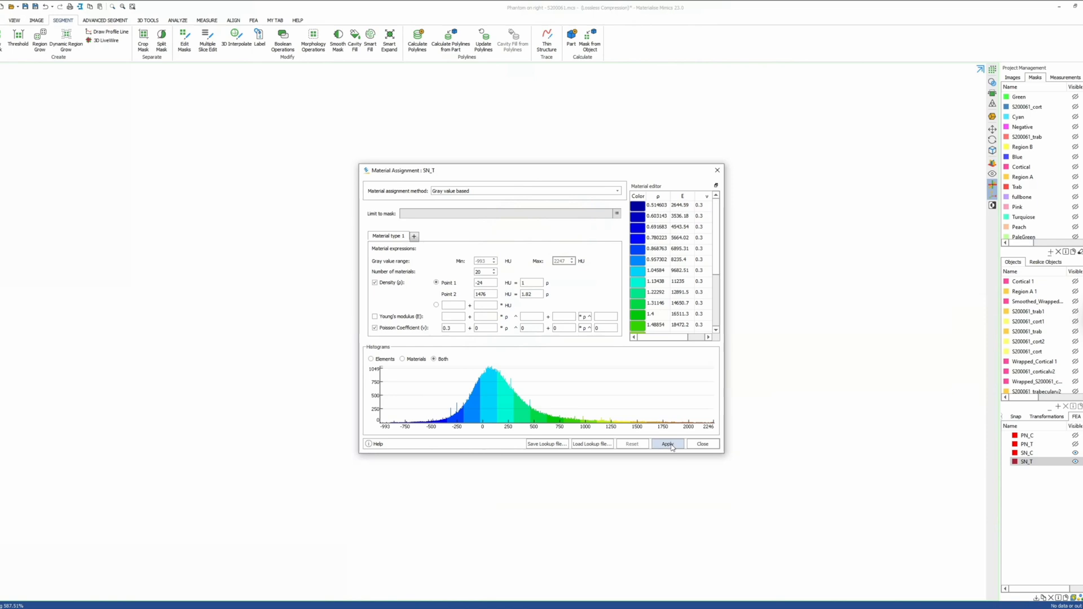
left_click(667, 444)
left_click(702, 444)
Step: Save the Mimics project
left_click(2, 20)
left_click(246, 42)
left_click(389, 114)
key("ctrl+s")
Step: Add the SN_C and SN_T meshes to the mesh export list
left_click(247, 43)
left_click(316, 92)
left_click(450, 263)
left_click(449, 270, "ctrl")
left_click(634, 342)
Step: Set the output directory to the matapplied folder and export both volume meshes as Abaqus .inp files
left_click(532, 322)
mouse_move(607, 321)
left_mouse_down()
mouse_move(607, 276)
mouse_move(608, 300)
left_mouse_up()
double_click(553, 282)
double_click(553, 316)
left_click(556, 331)
left_click(560, 377)
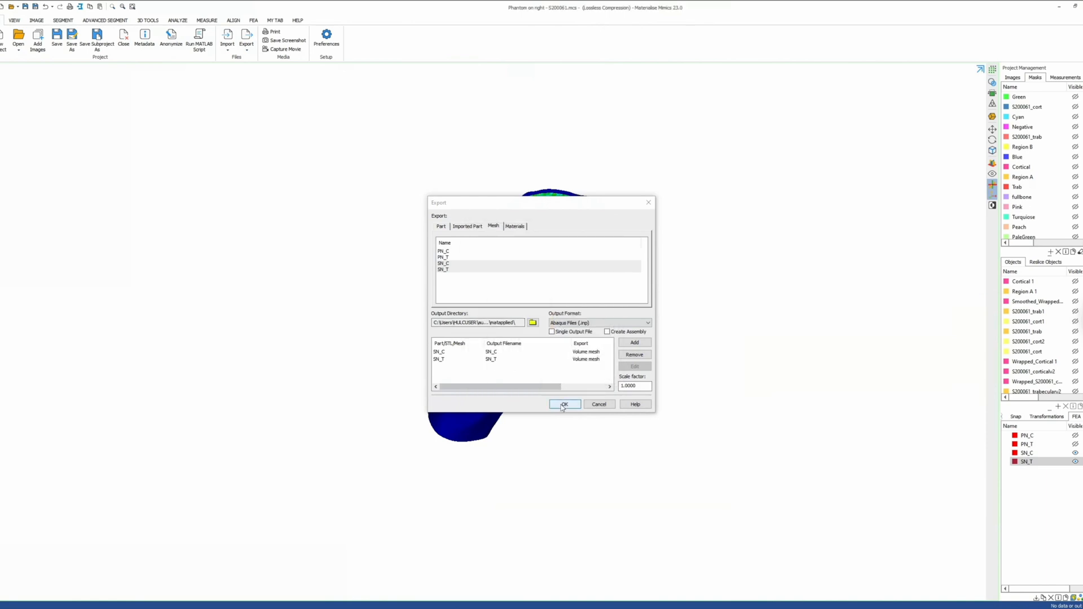
left_click(565, 404)
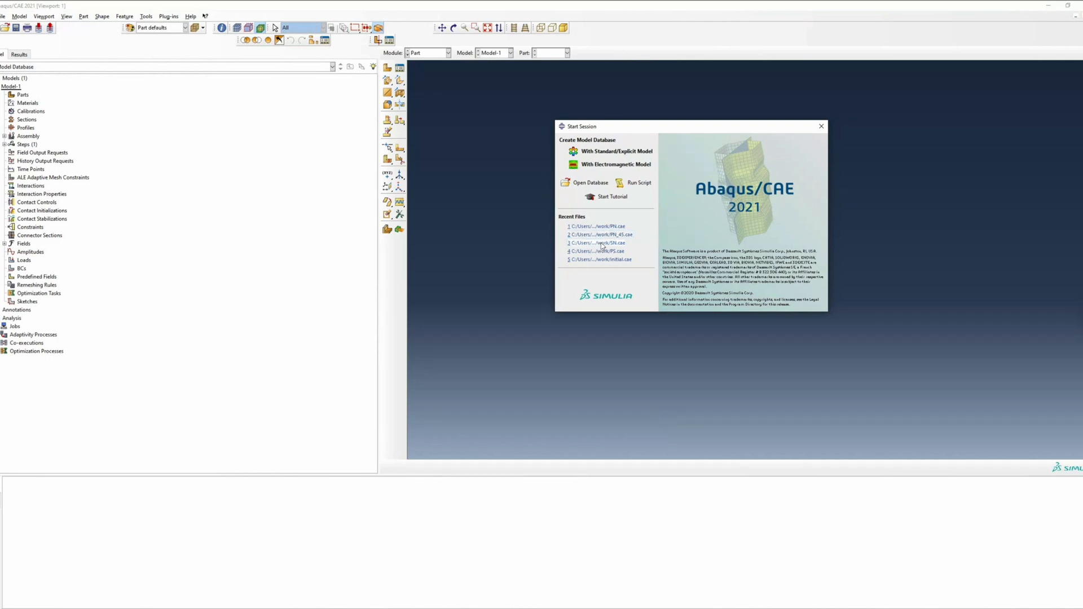
Step: Switch to Abaqus/CAE, open the recent SN.cae model database and start a model import
left_click(601, 243)
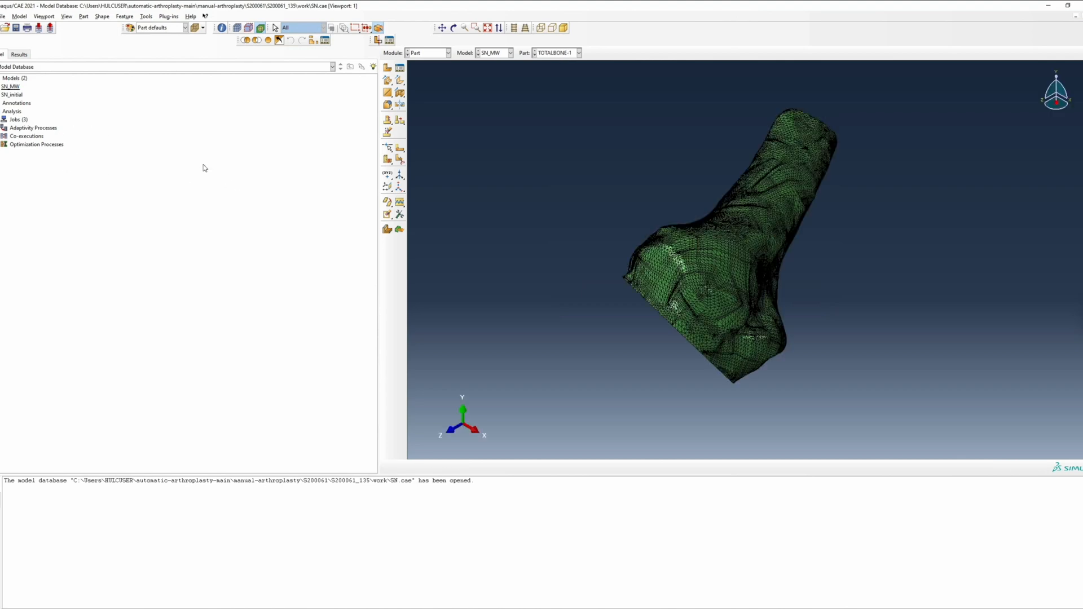
right_click(10, 80)
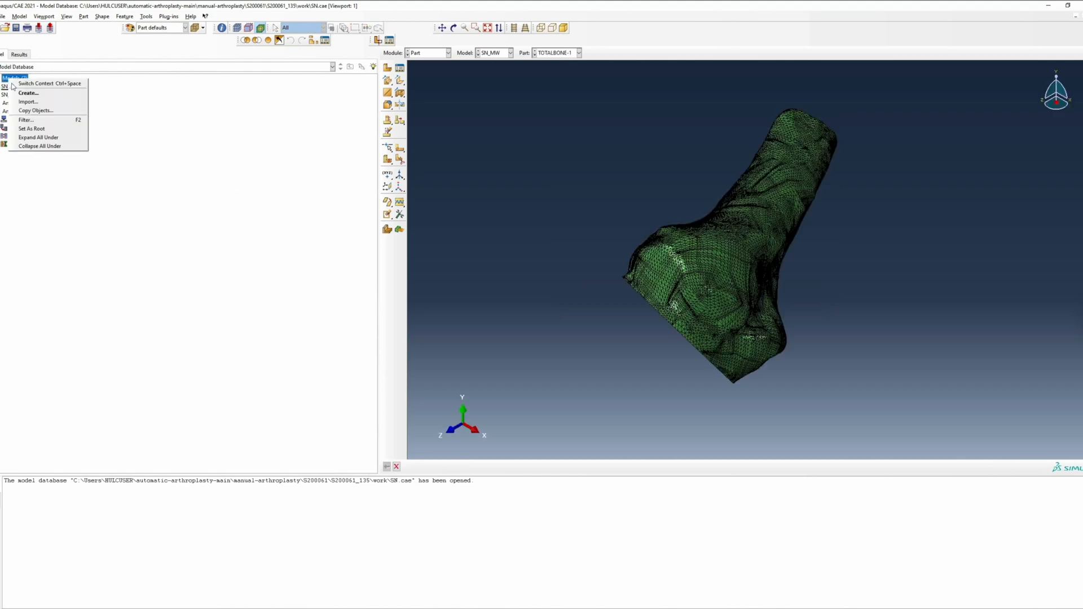
left_click(23, 103)
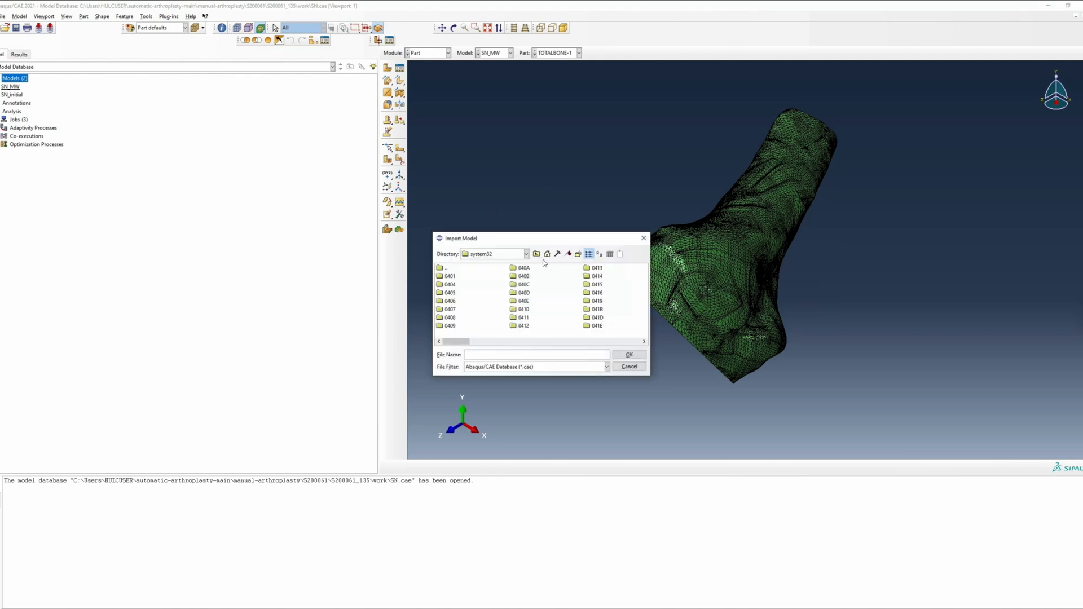
Step: Import the Abaqus input file SN_C.inp from the matapplied folder of S200061_135 under automatic-arthroplasty-main
left_click(548, 254)
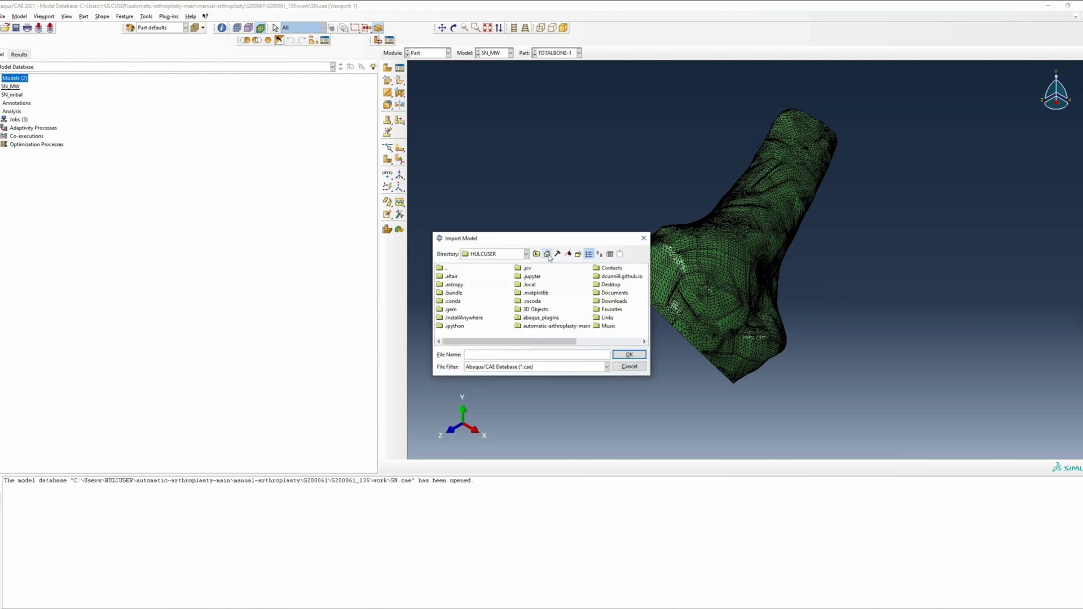
left_click(552, 327)
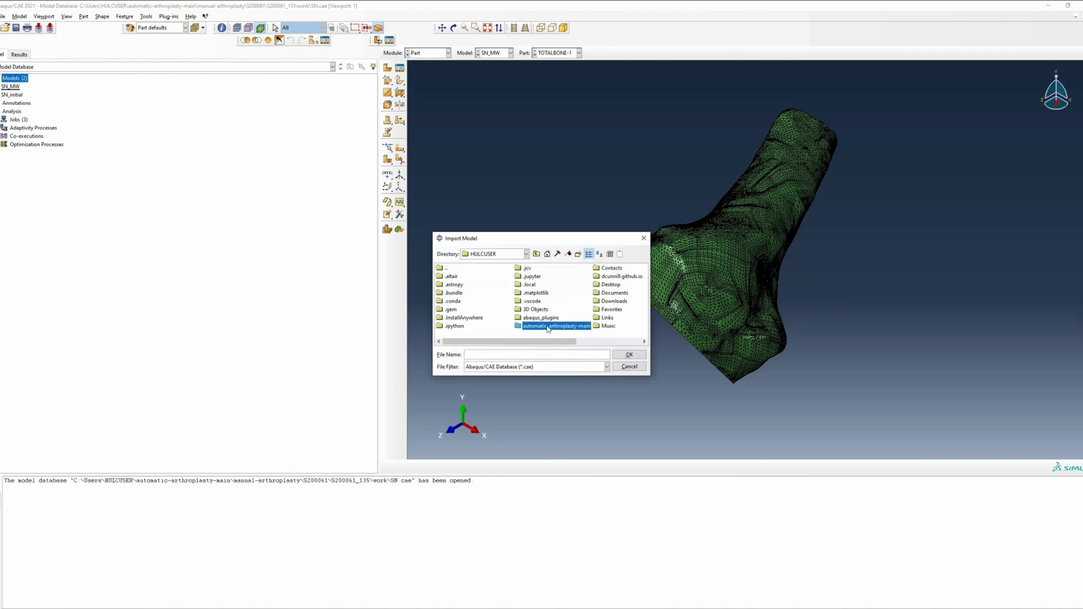
double_click(548, 328)
left_click(459, 307)
double_click(463, 307)
double_click(464, 279)
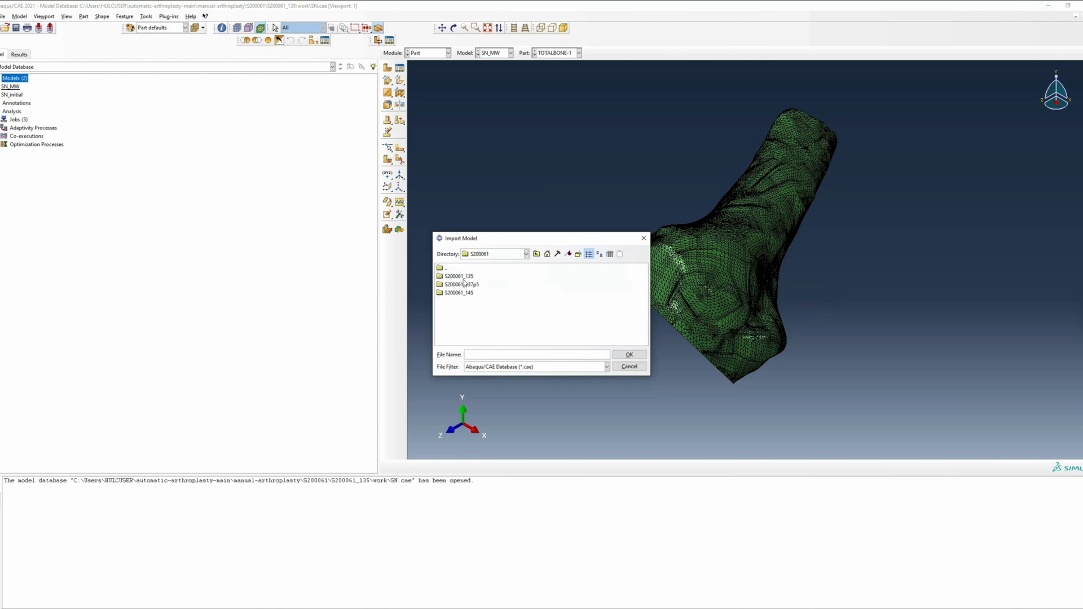
double_click(464, 278)
double_click(455, 301)
left_click(539, 367)
left_click(508, 379)
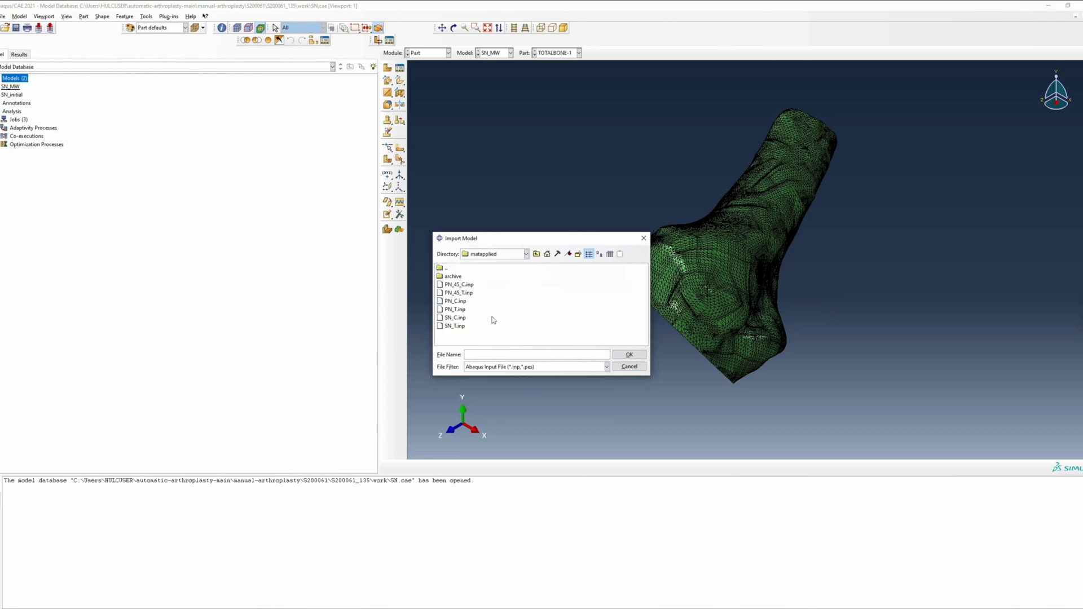
double_click(458, 319)
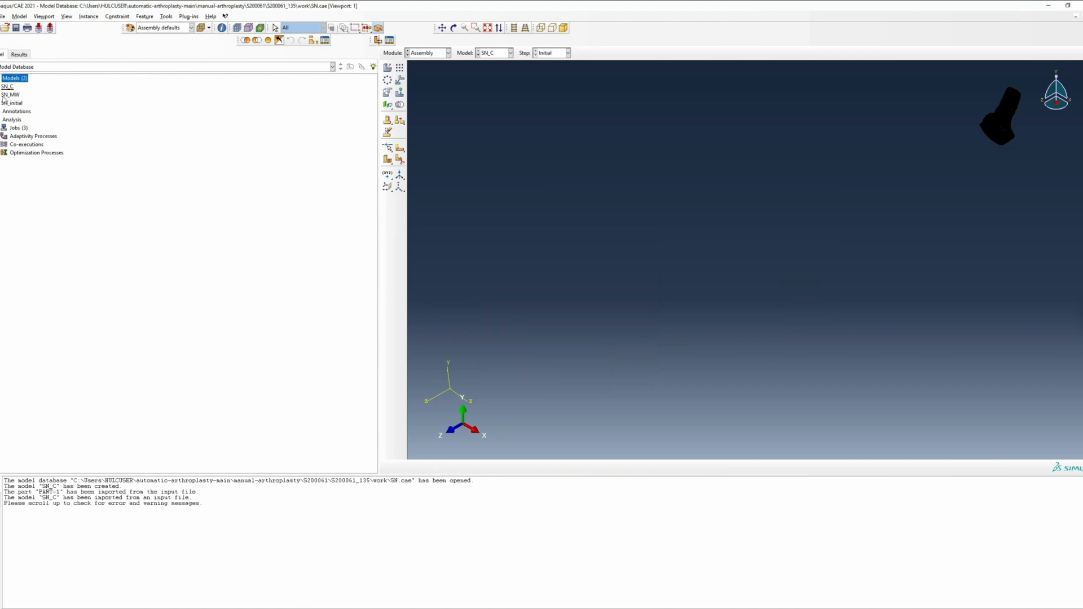
Step: Rename the part PART-1 in the SN_C model as cort
left_click(0, 87)
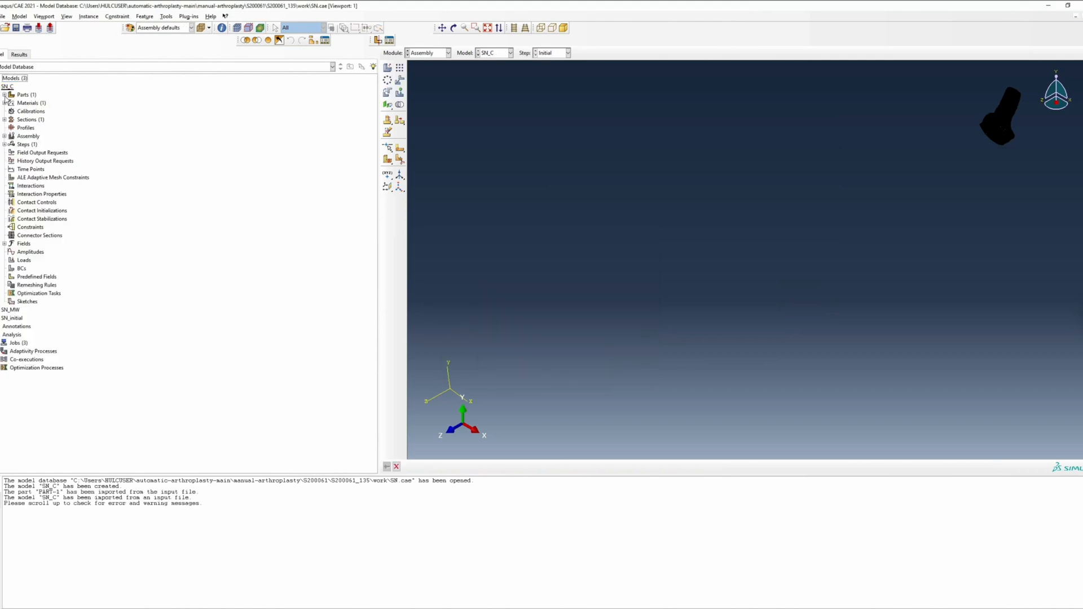
left_click(4, 95)
left_click(24, 104)
right_click(27, 106)
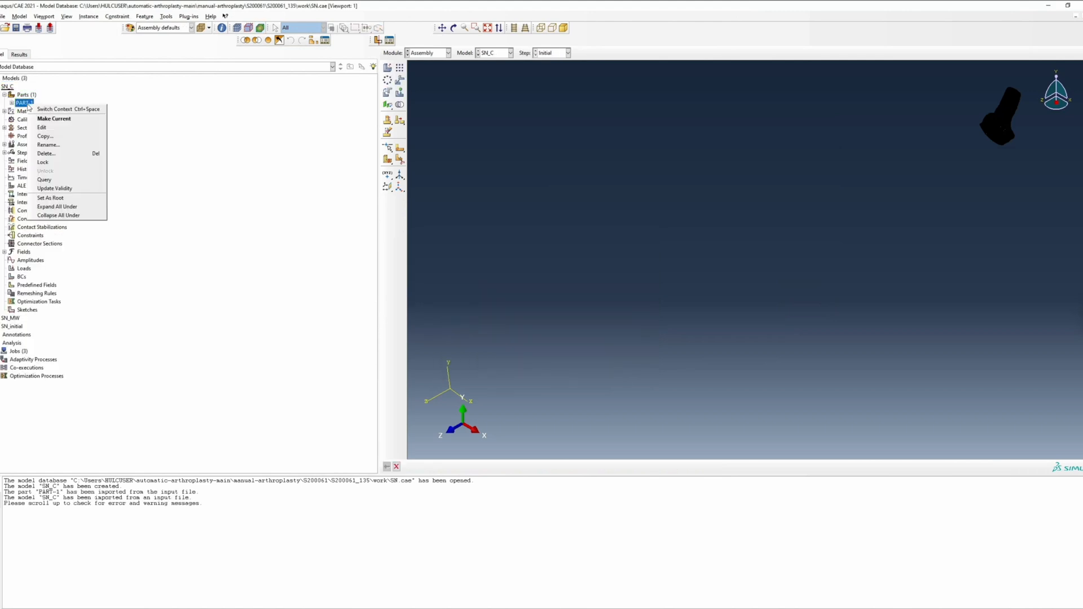
left_click(48, 145)
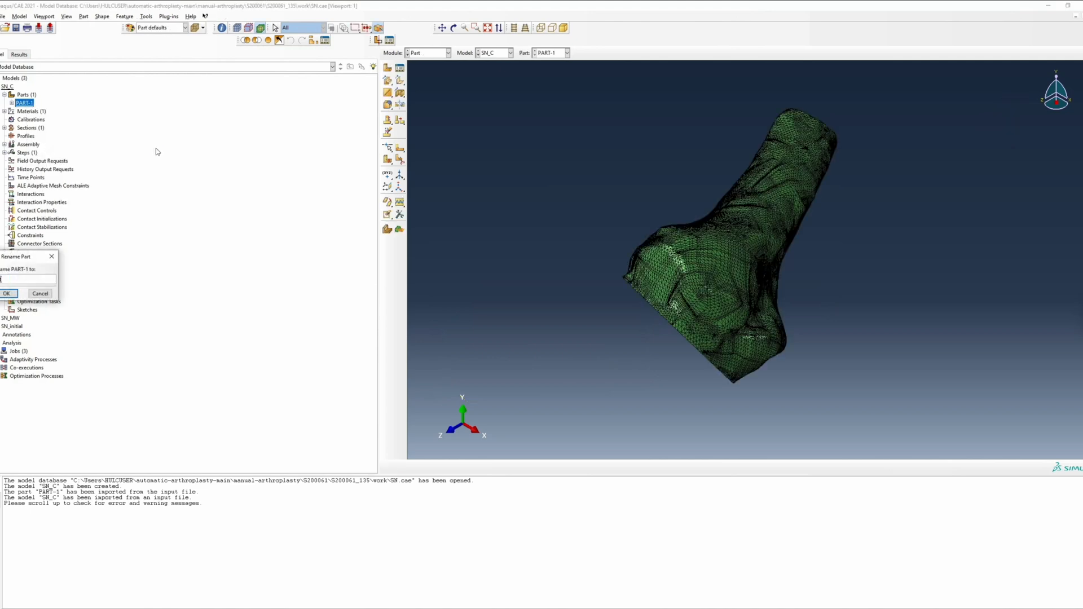
type("cort")
key("Return")
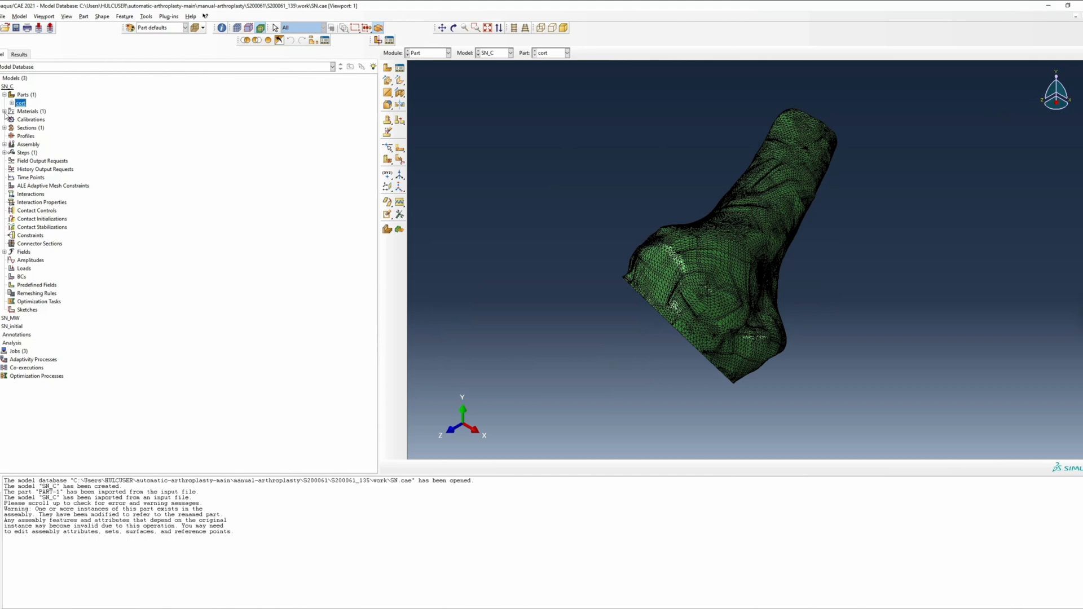
Step: Rename the material SN_C_MATERIAL0 in the SN_C model as cort
left_click(4, 112)
right_click(26, 119)
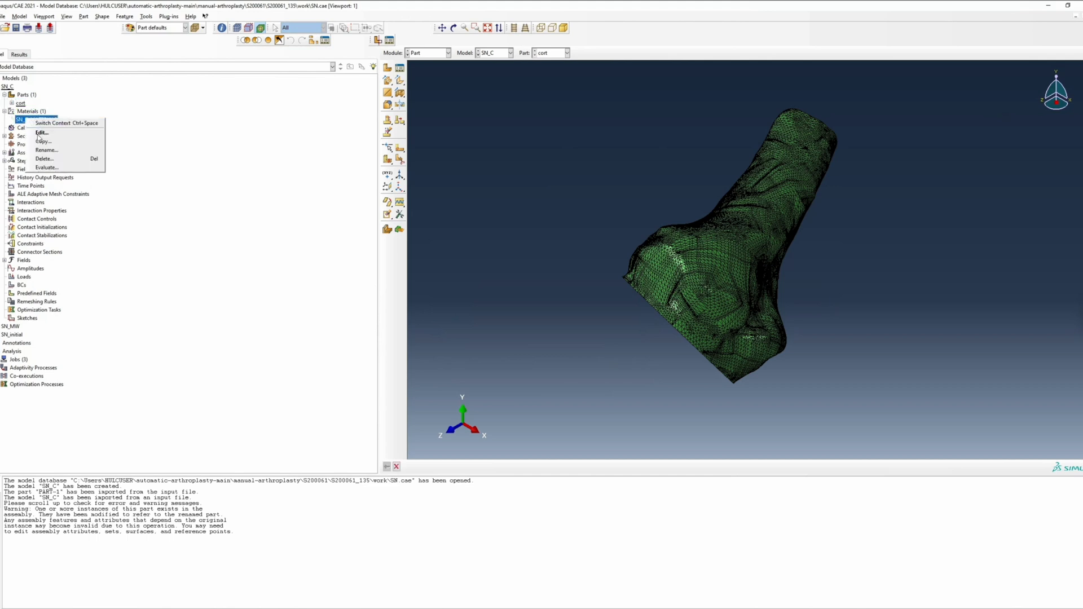
left_click(44, 153)
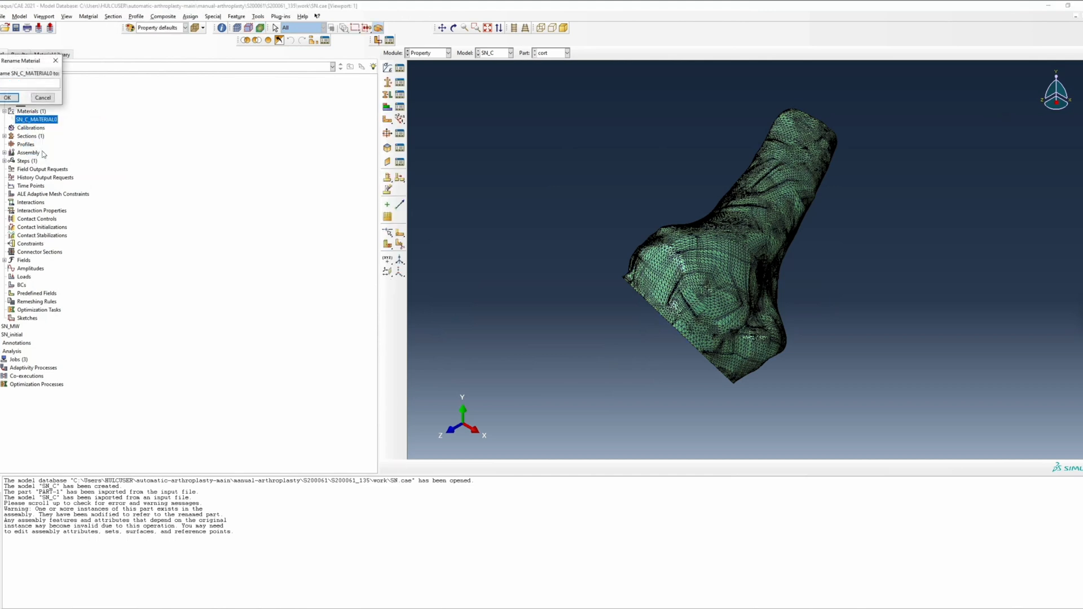
type("cort")
key("Return")
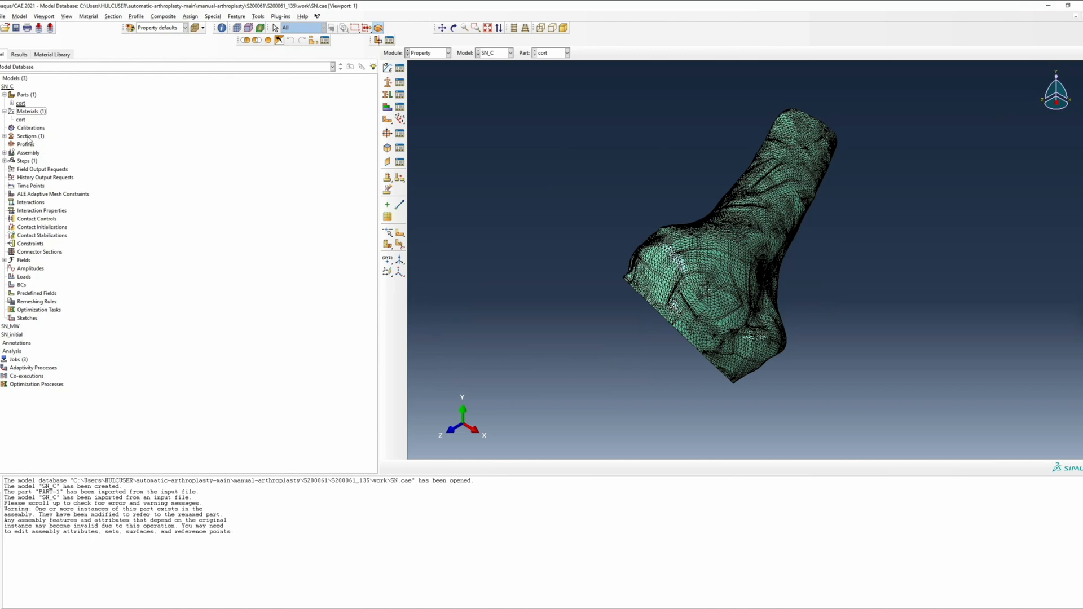
Step: Rename the imported section in the SN_C model as cort
left_click(5, 136)
left_click(24, 145)
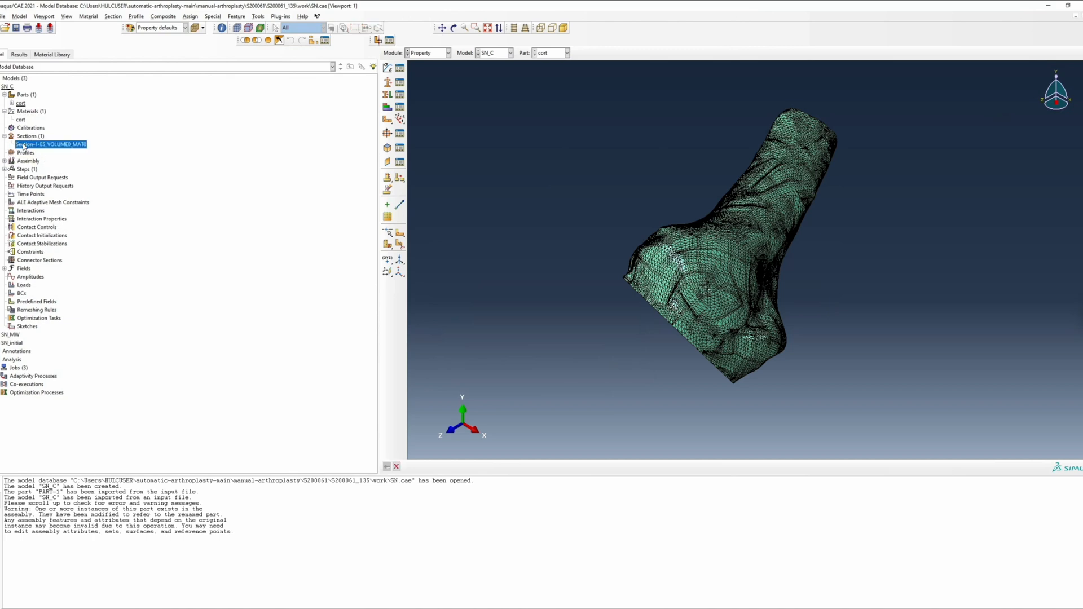
right_click(24, 145)
left_click(41, 176)
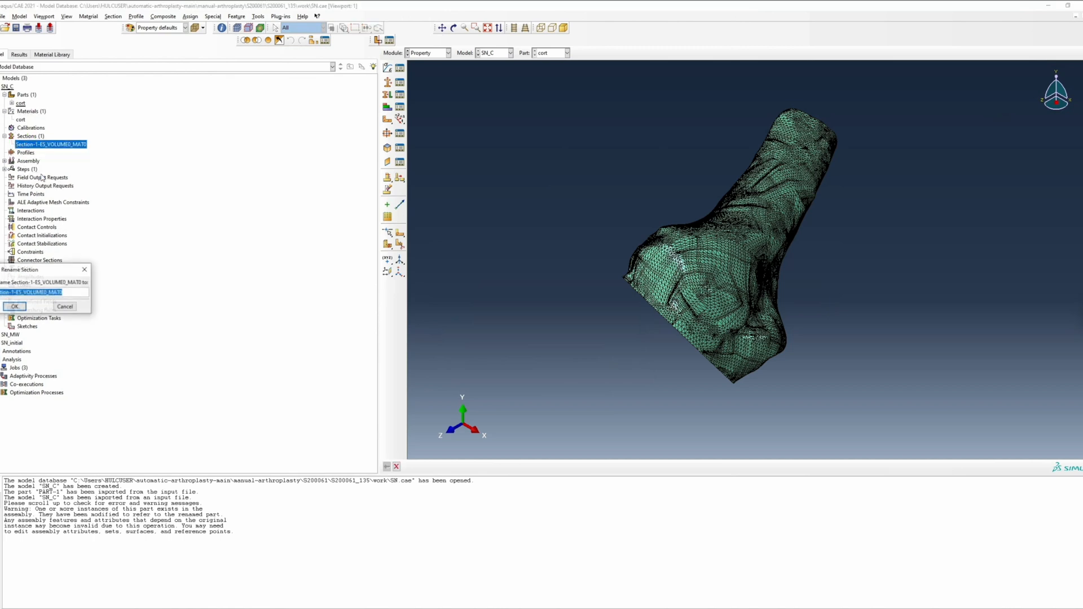
key("BackSpace")
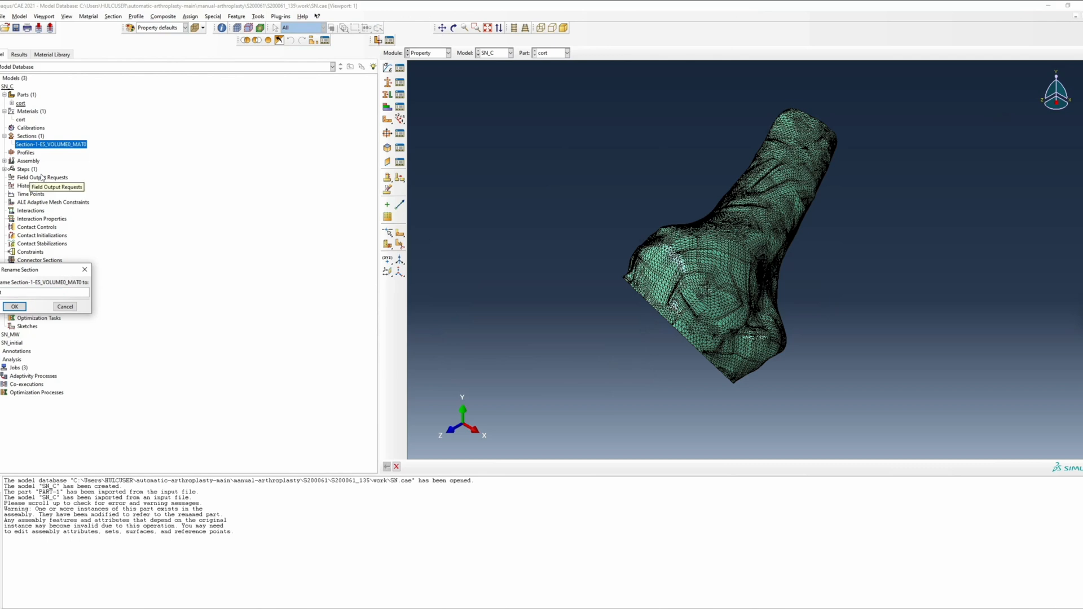
type("cort")
key("Return")
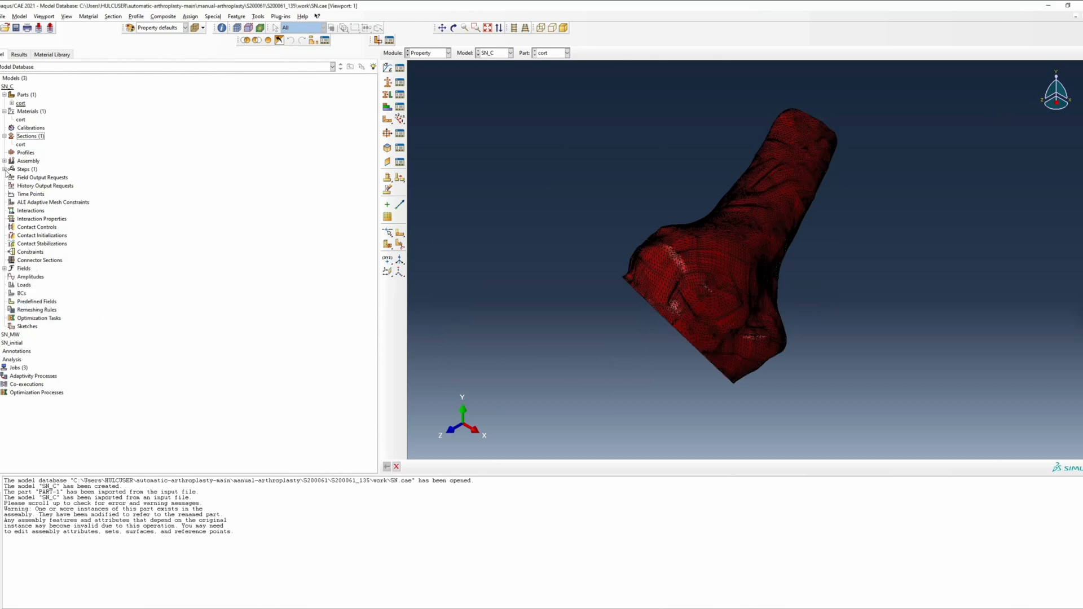
Step: Delete the instance PART-1-1 from the SN_C model's assembly
left_click(5, 169)
left_click(4, 160)
left_click(11, 169)
left_click(34, 178)
right_click(34, 177)
left_click(52, 217)
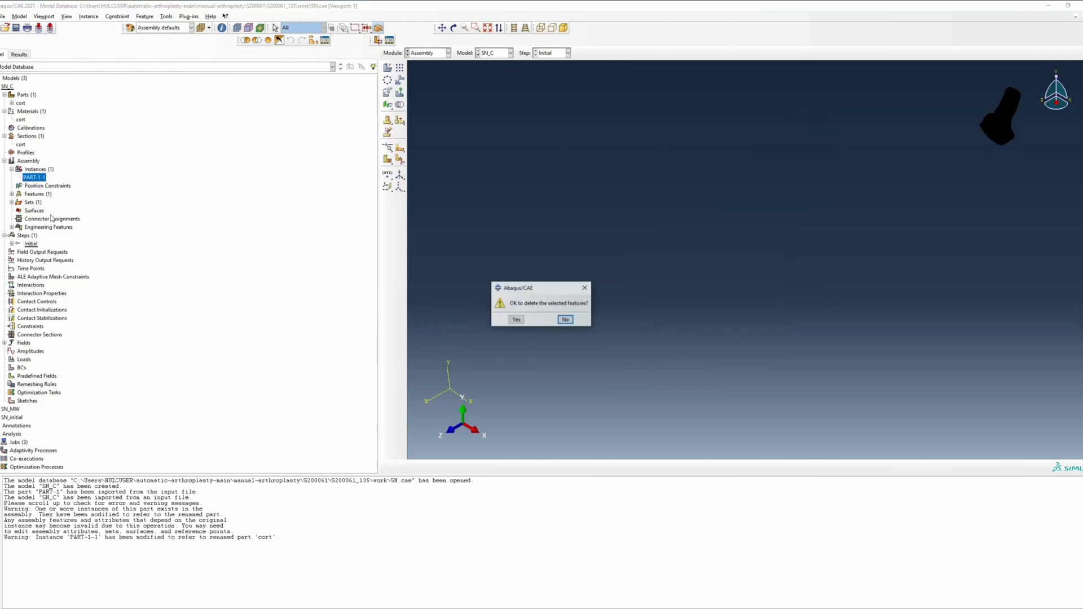
left_click(516, 320)
Step: Import the Abaqus input file SN_T.inp from the matapplied folder as a model
right_click(15, 78)
left_click(31, 104)
left_click(460, 327)
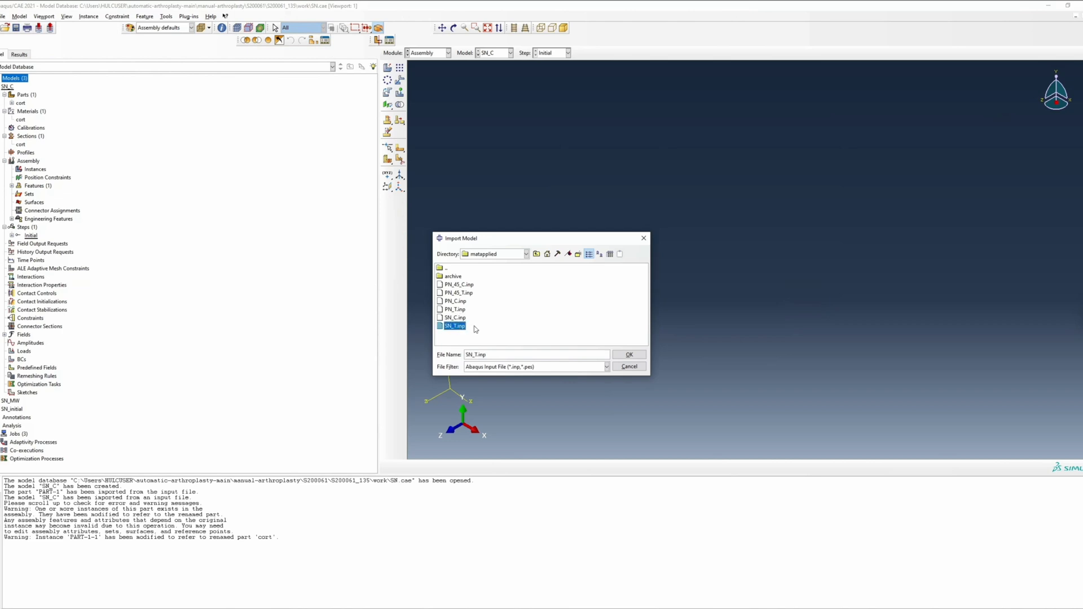
left_click(620, 355)
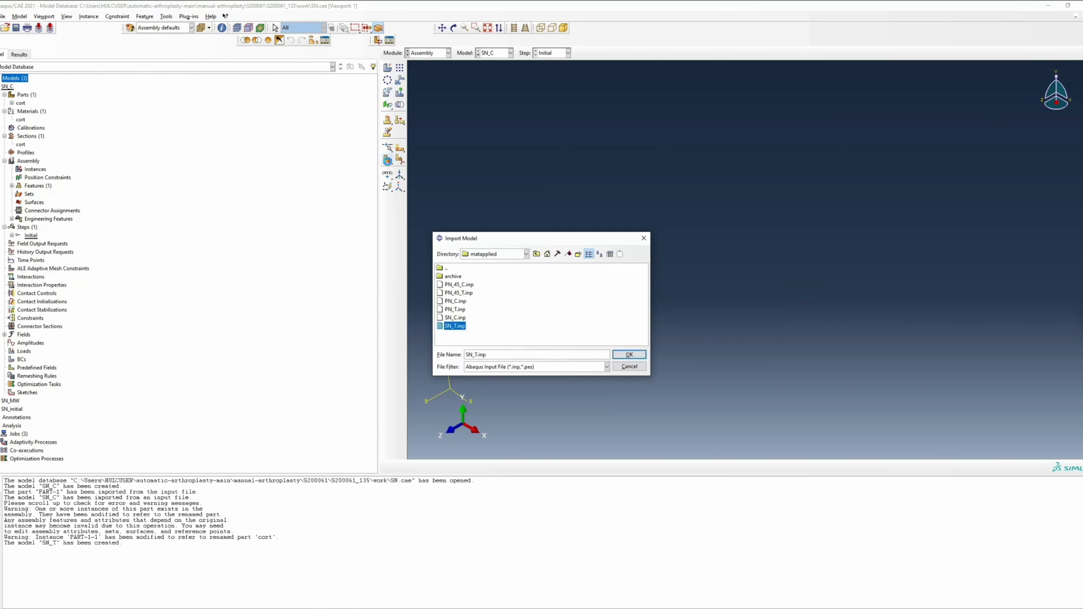
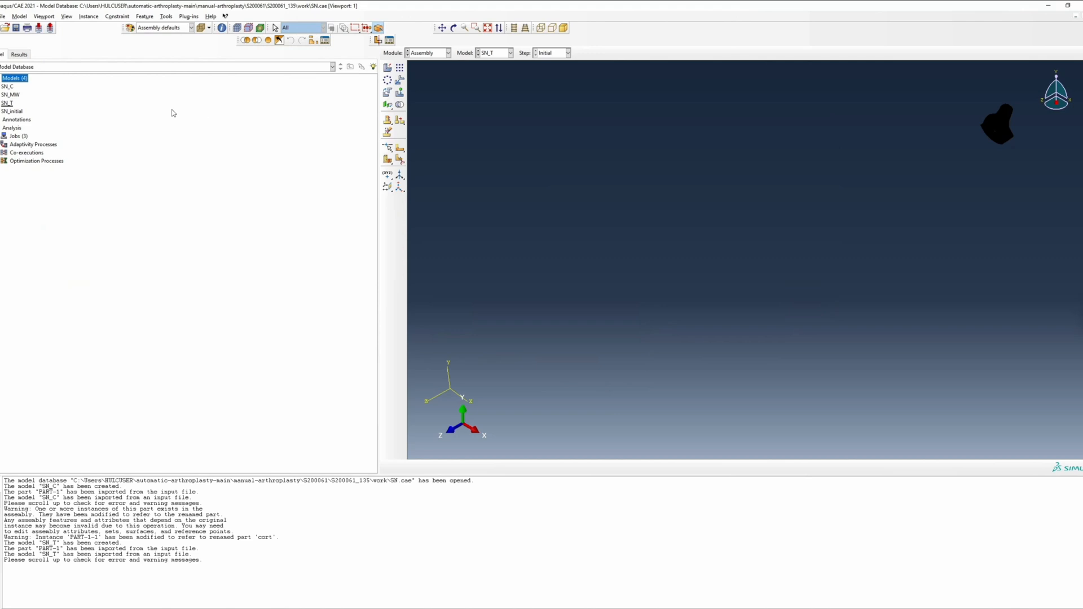
Step: Rename the SN_C model as SN_A
double_click(6, 104)
left_click(5, 87)
right_click(7, 88)
left_click(28, 129)
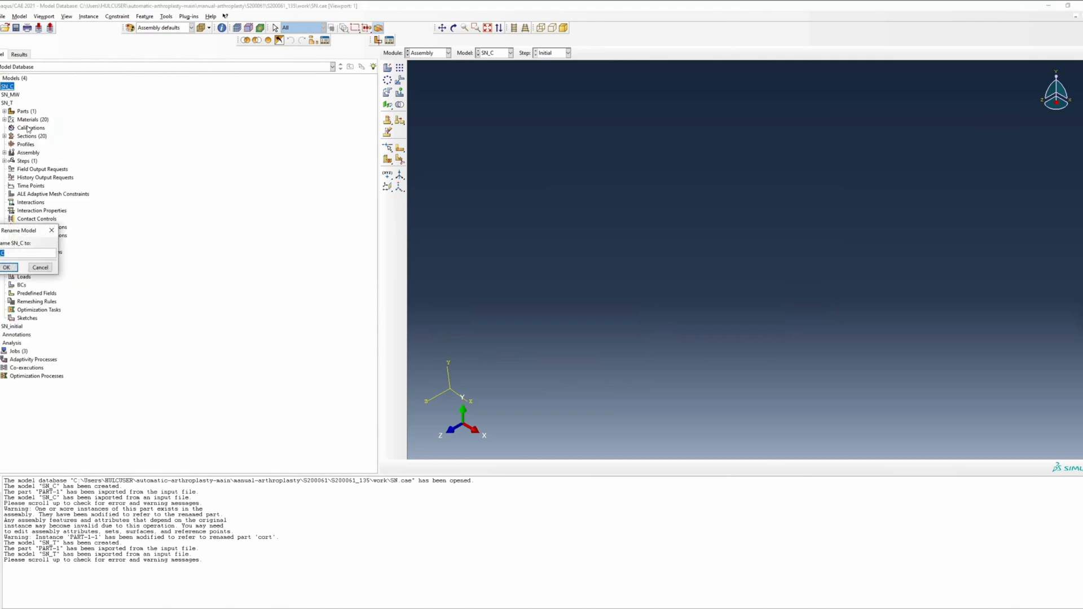
key("Return")
Step: Copy the part, the instance and all materials and sections from the SN_T model into SN_A
left_click(11, 79)
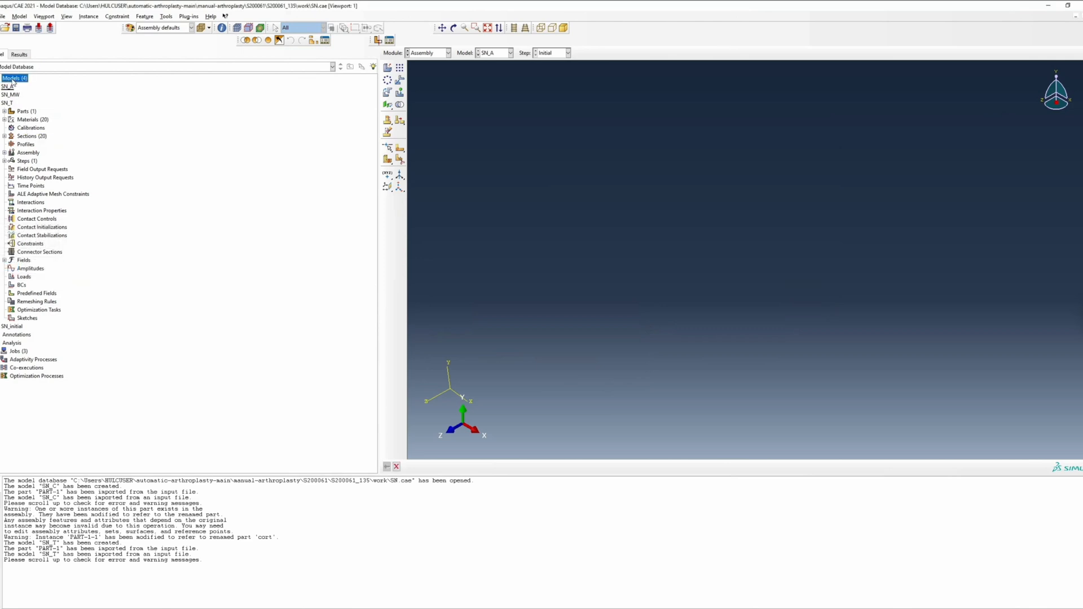
right_click(12, 80)
left_click(55, 119)
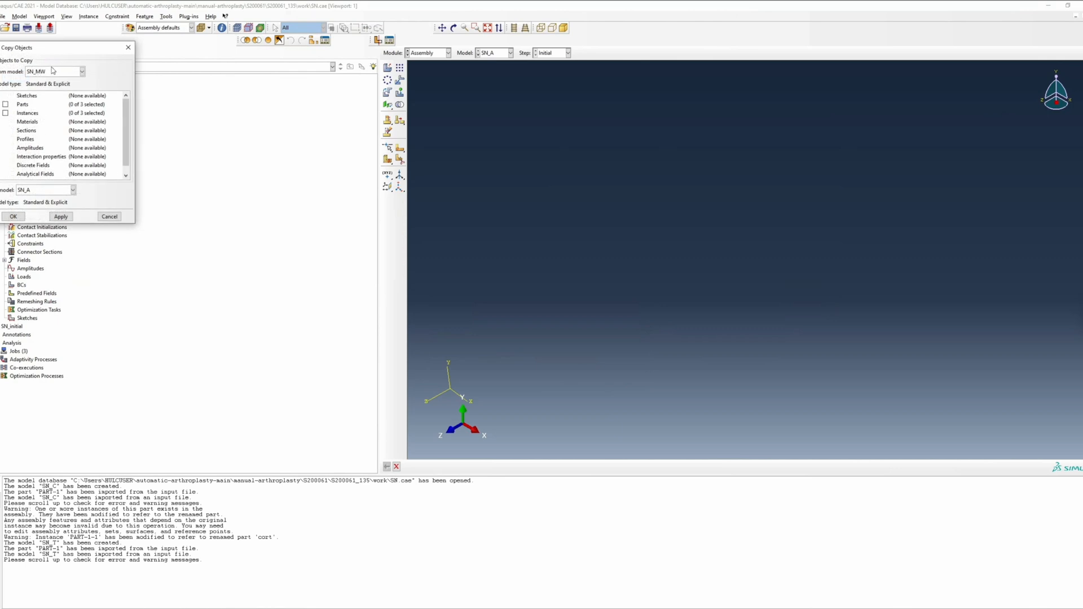
left_click(52, 74)
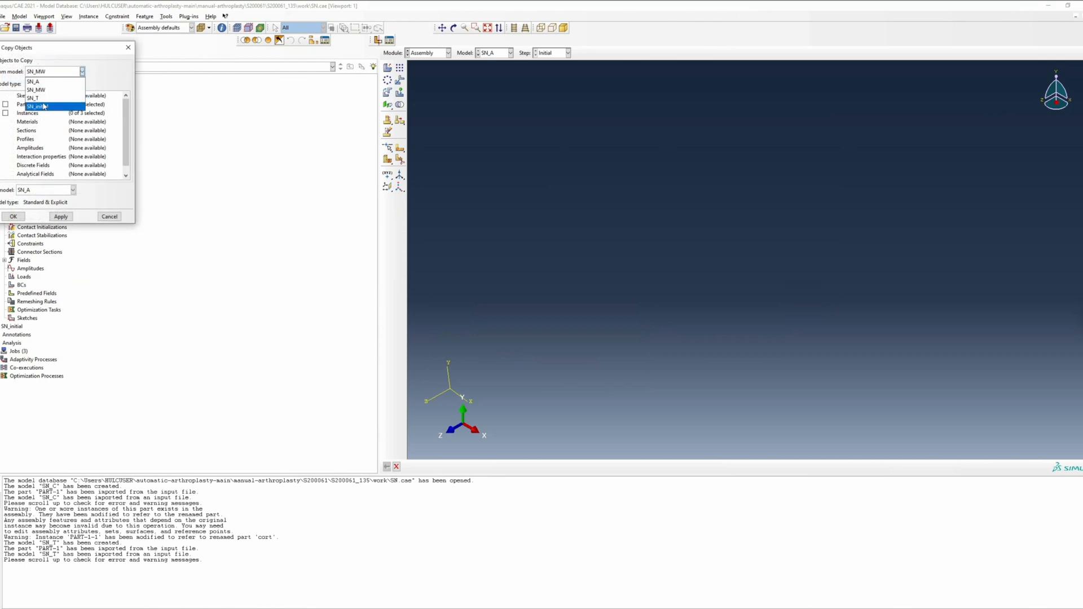
left_click(45, 100)
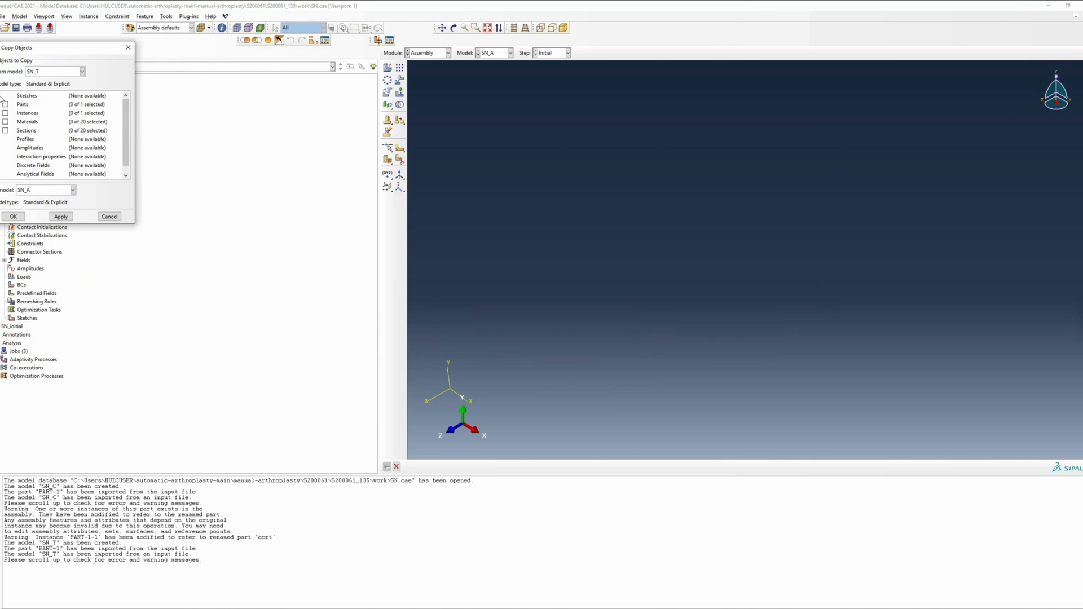
left_click(5, 113)
left_click(5, 122)
left_click(6, 131)
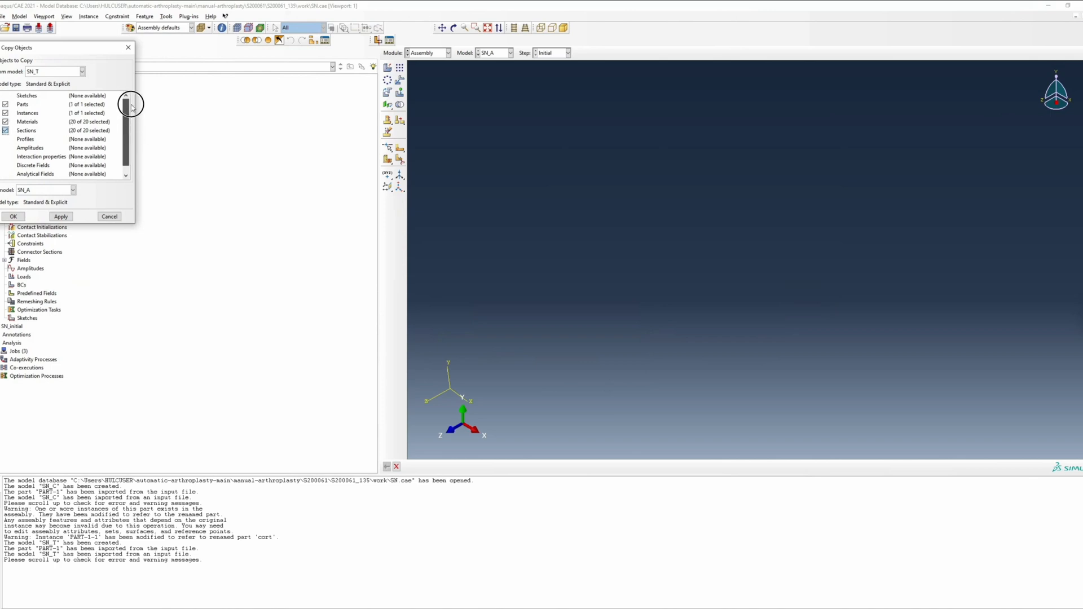
left_click_drag(126, 101, 125, 165)
left_click(14, 216)
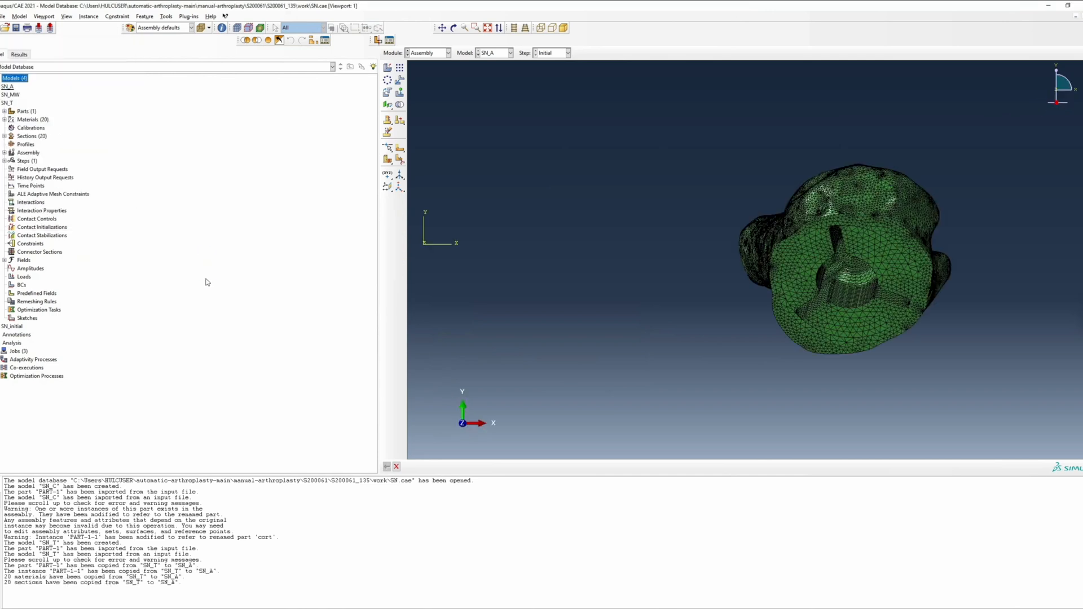
Step: Rename the copied PART-1 part in the SN_A model as trab
double_click(7, 86)
left_click(4, 94)
right_click(23, 103)
left_click(38, 144)
type("trab")
left_click(8, 293)
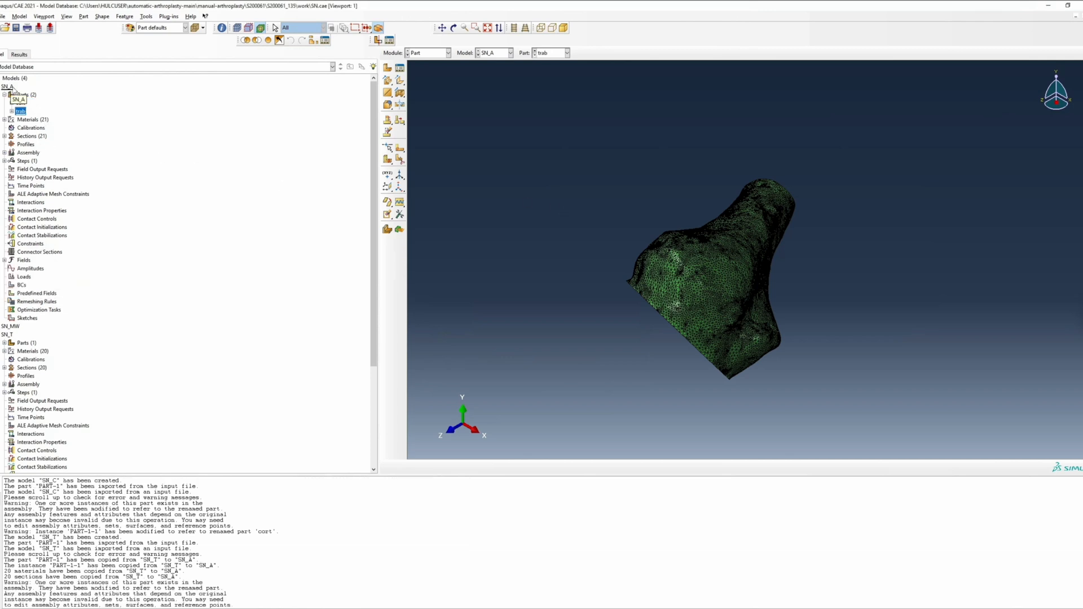
Step: Delete the instance PART-1-1 from the SN_A model's assembly
left_click(443, 53)
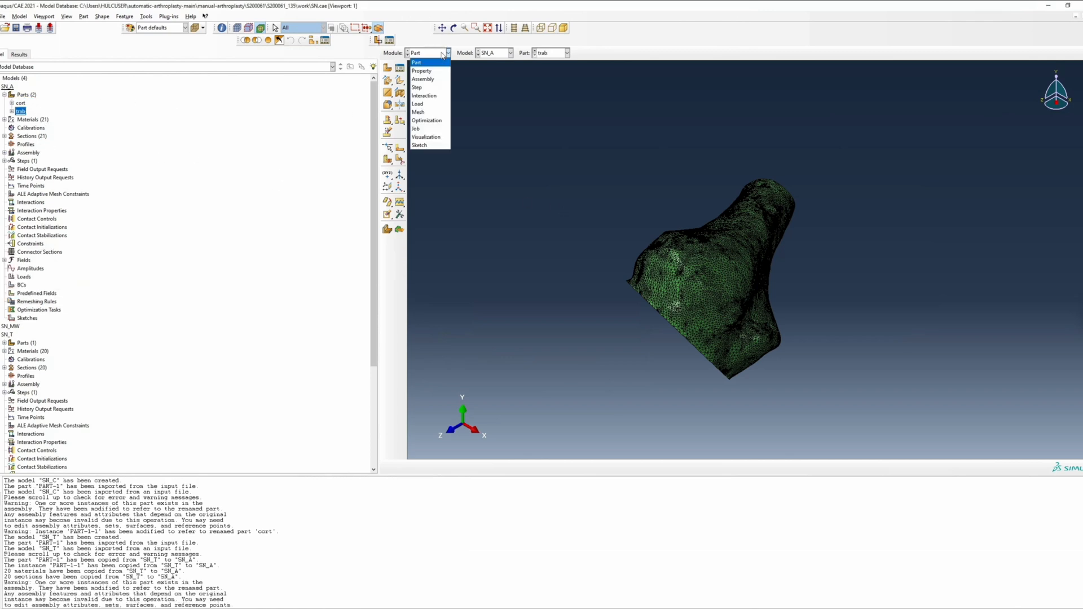
left_click(424, 79)
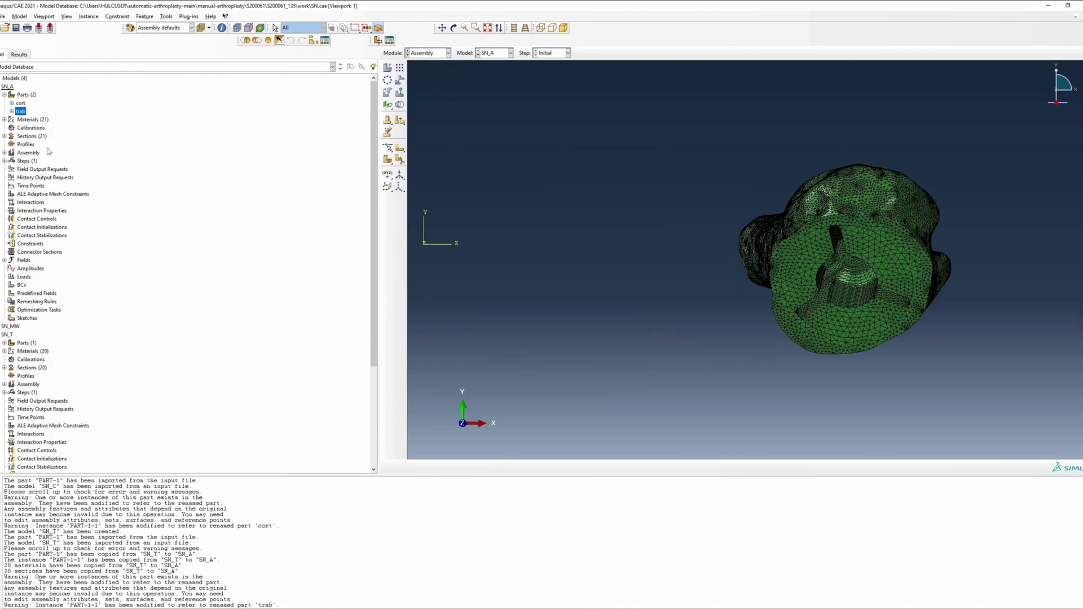
left_click(4, 152)
left_click(11, 161)
left_click(34, 170)
right_click(34, 170)
left_click(97, 210)
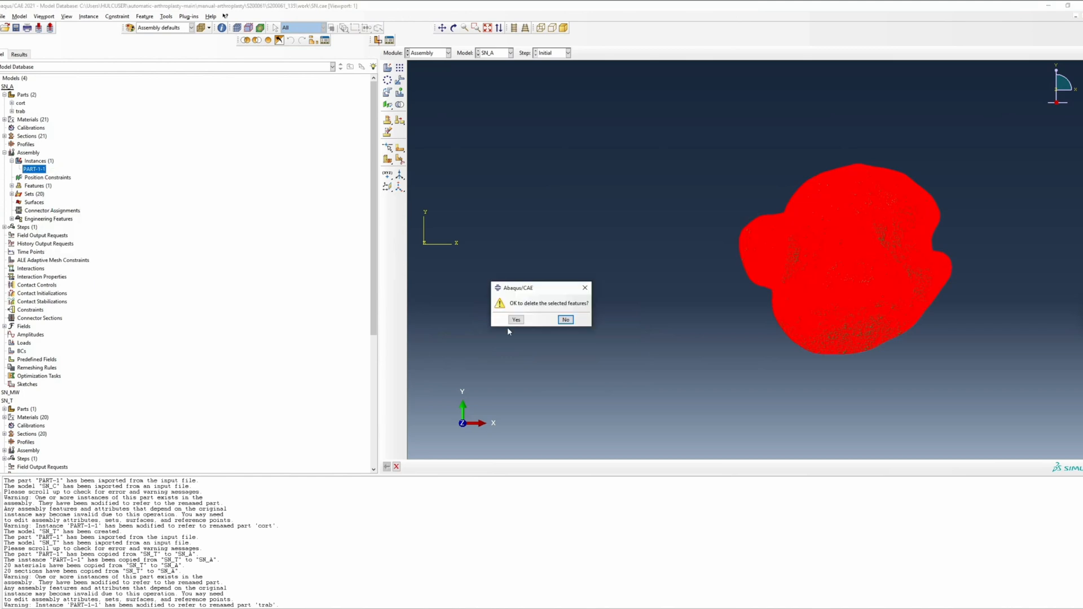
left_click(507, 328)
Step: Create instances of the cort and trab parts in the SN_A assembly
left_click(35, 161)
right_click(35, 162)
left_click(45, 167)
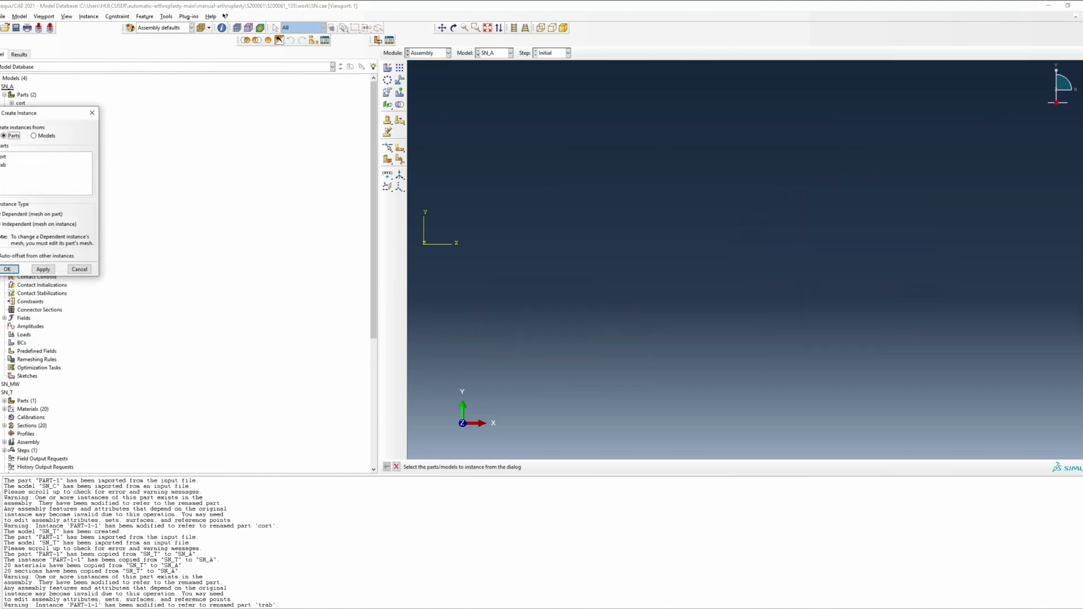
left_click(5, 166, "shift")
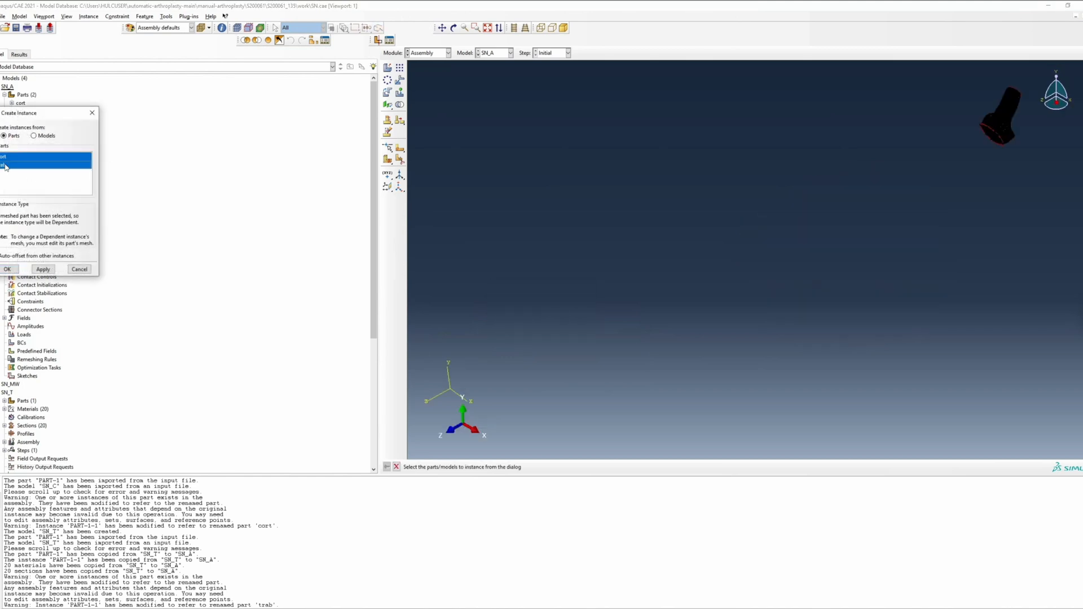
left_click(7, 269)
Step: Set up a merge of both geometry and mesh into a part named totalbone, retaining intersecting boundaries and adjusting the node merging tolerance
left_click(399, 105)
key("BackSpace")
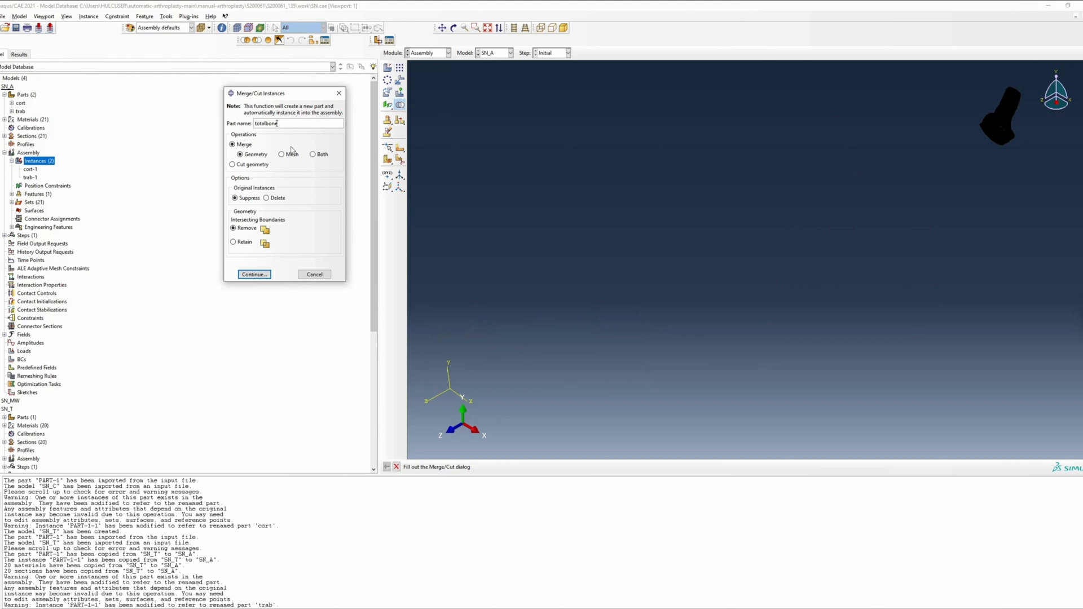
left_click(320, 156)
left_click(233, 243)
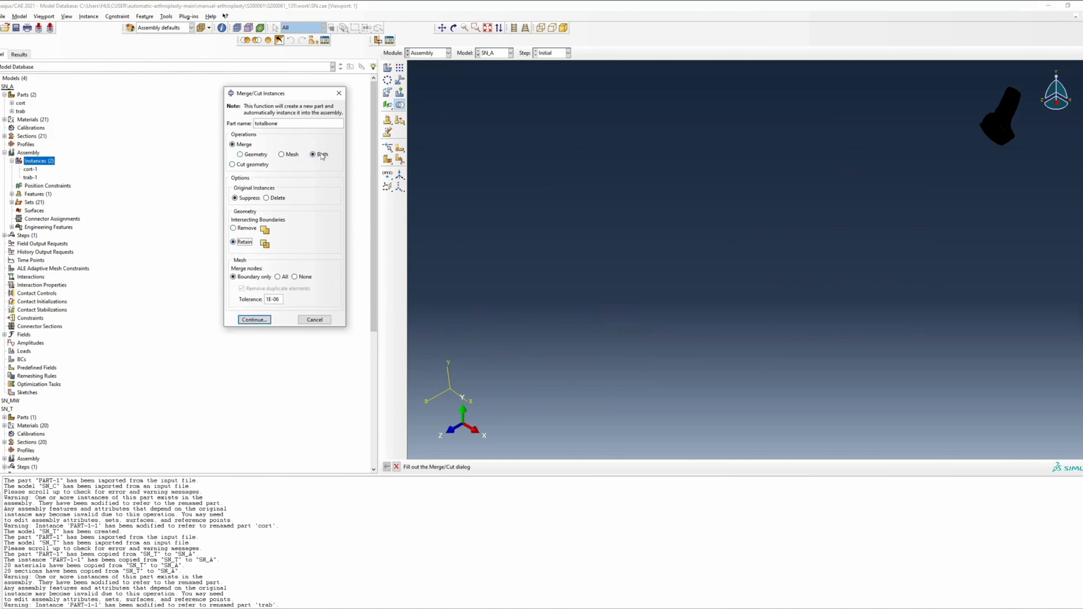
left_click(284, 300)
left_click(254, 320)
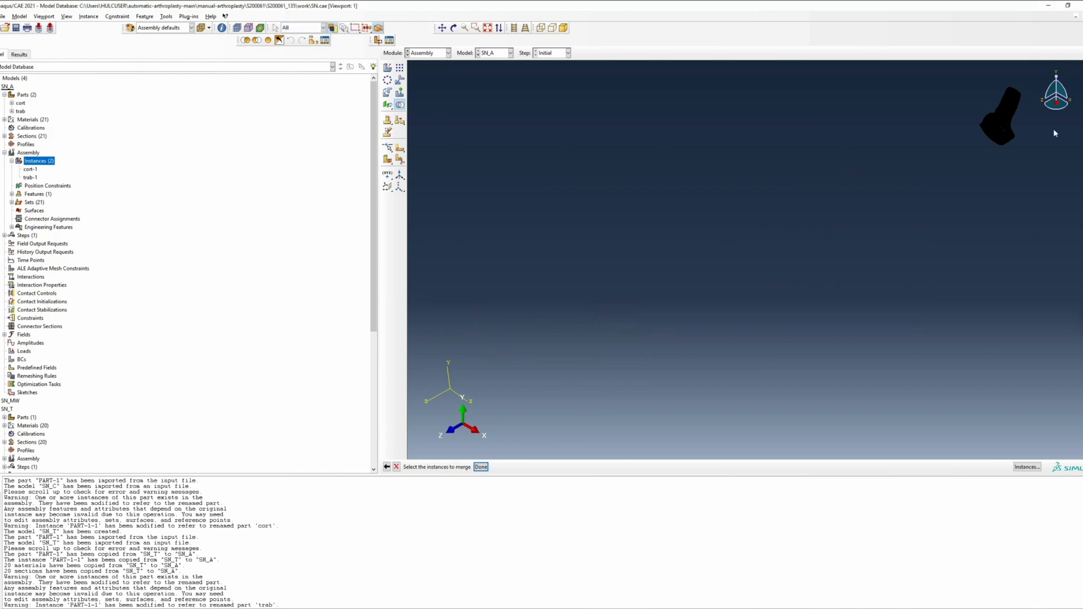
Step: Merge the cort and trab instances, accepting the node merging tolerance and the highlighted nodes
left_click_drag(1043, 160, 928, 74)
left_click(481, 467)
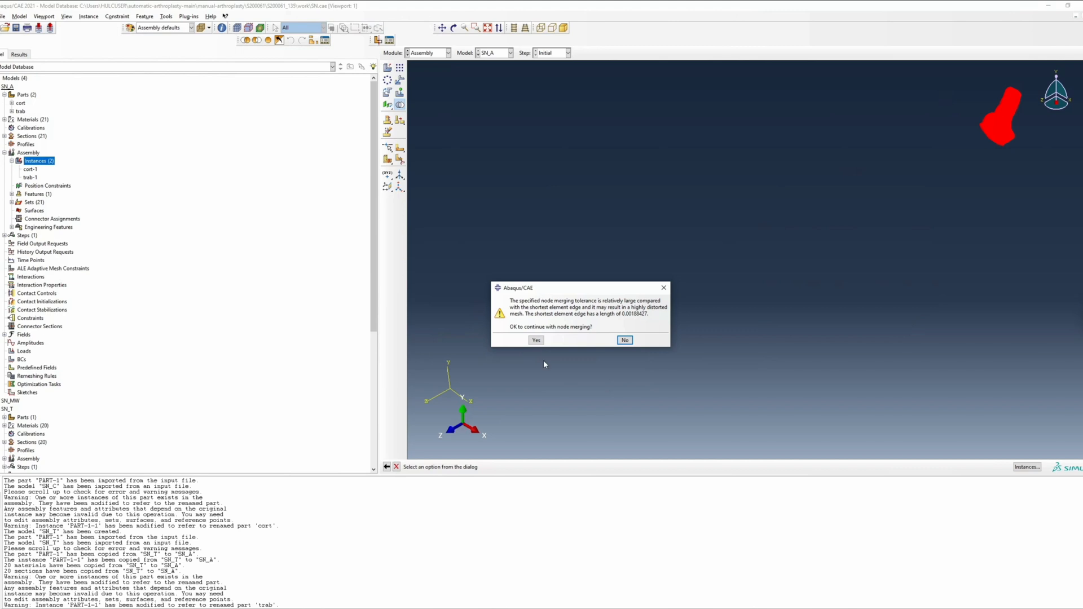
left_click(537, 341)
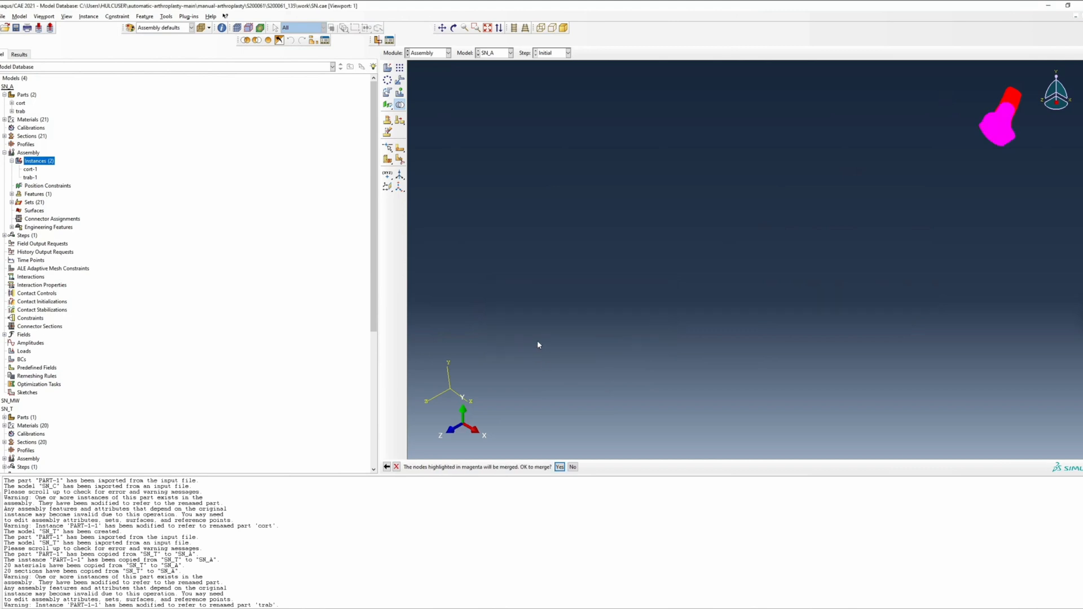
left_click(560, 467)
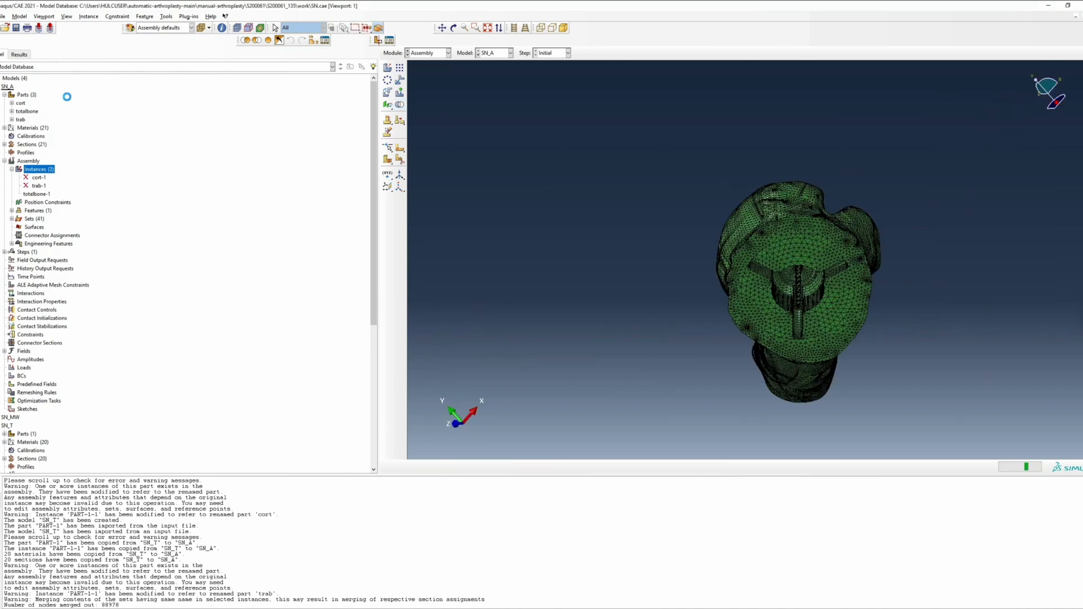
Step: Copy only the SN2 part from the SN_initial model into SN_A
right_click(13, 78)
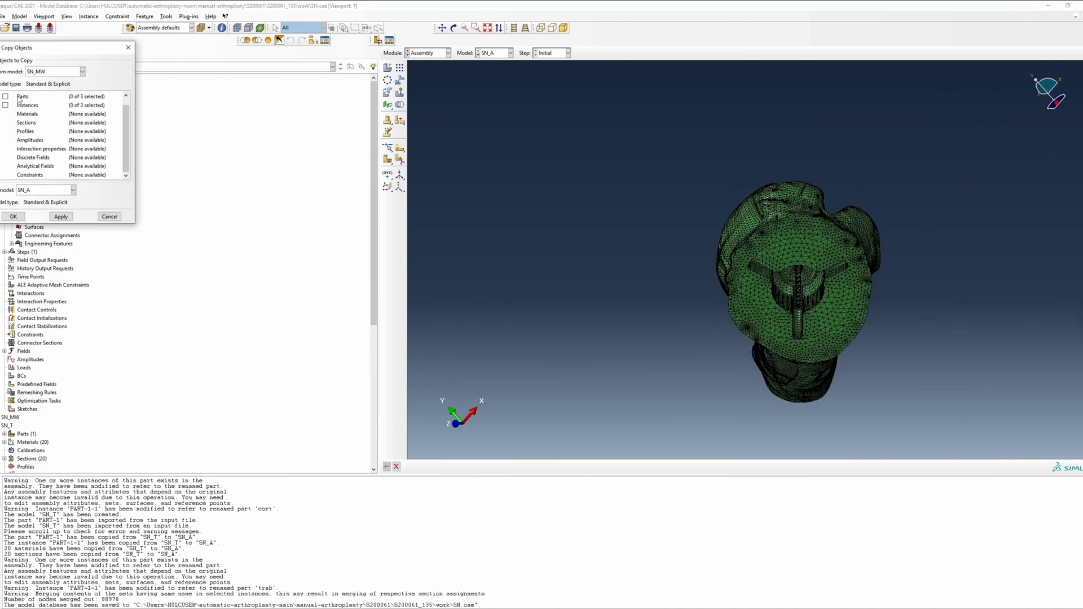
left_click(53, 73)
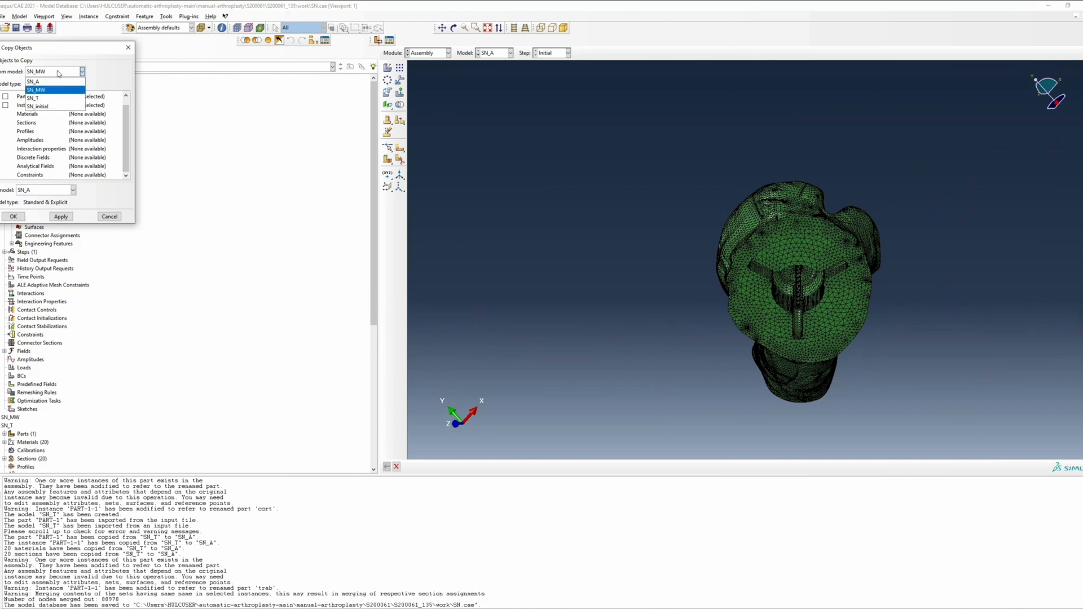
left_click(54, 106)
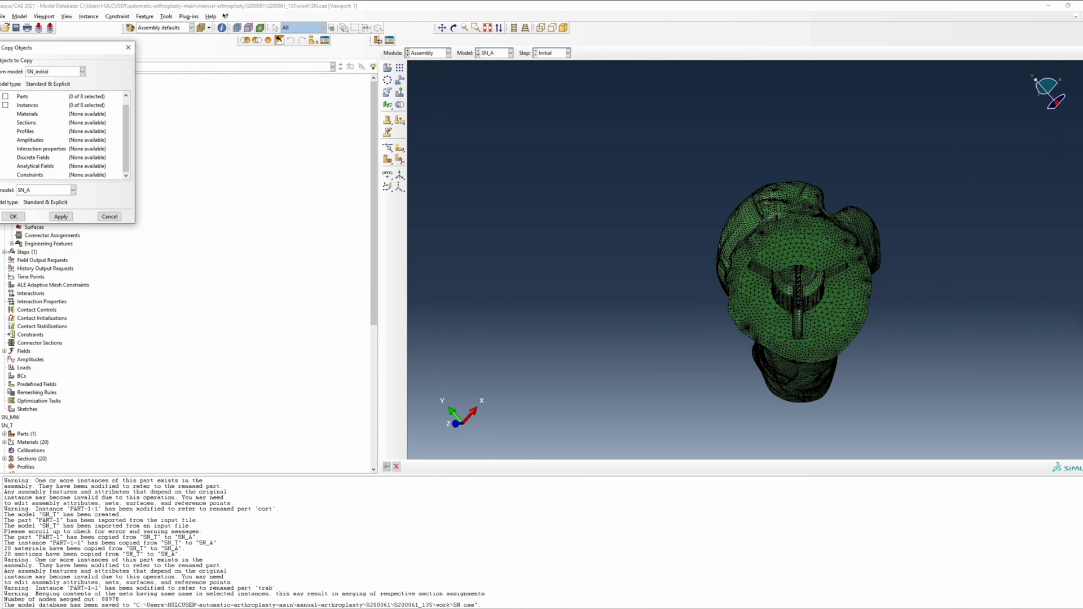
left_click(1, 96)
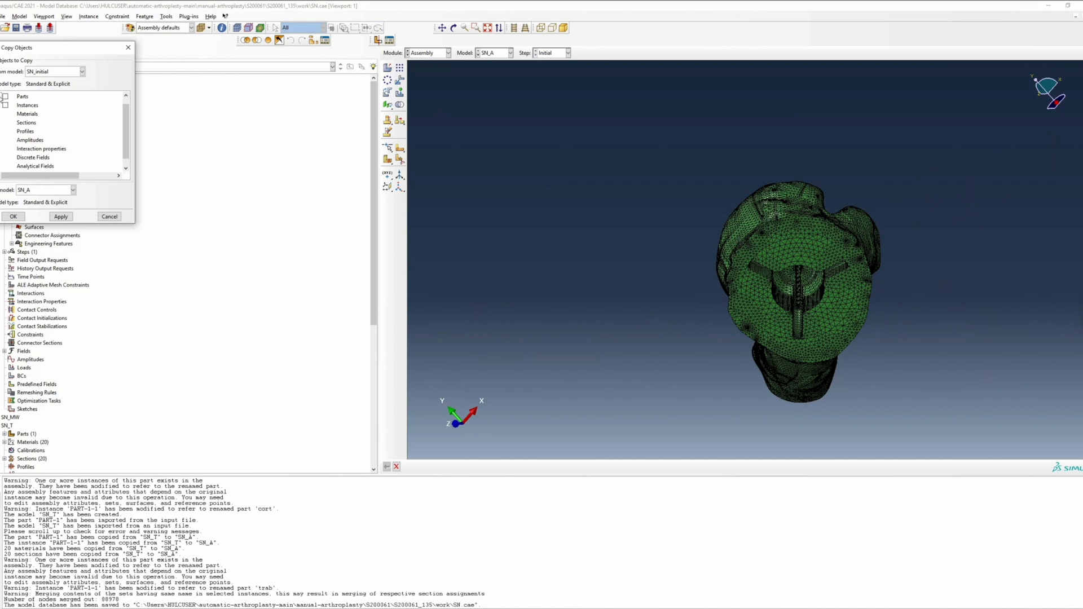
left_click(1, 98)
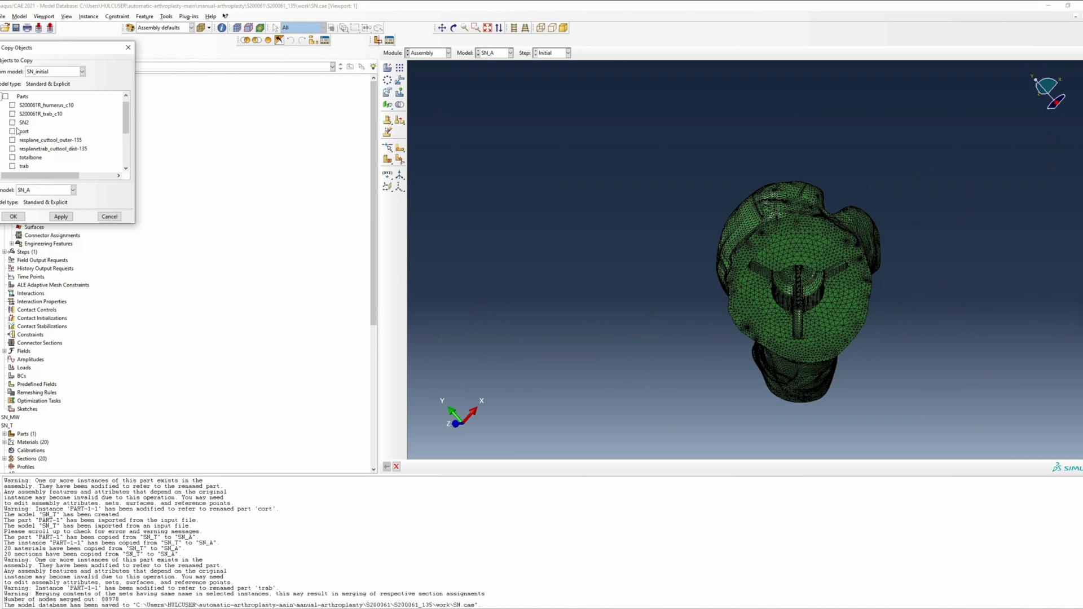
left_click(12, 123)
left_click(13, 218)
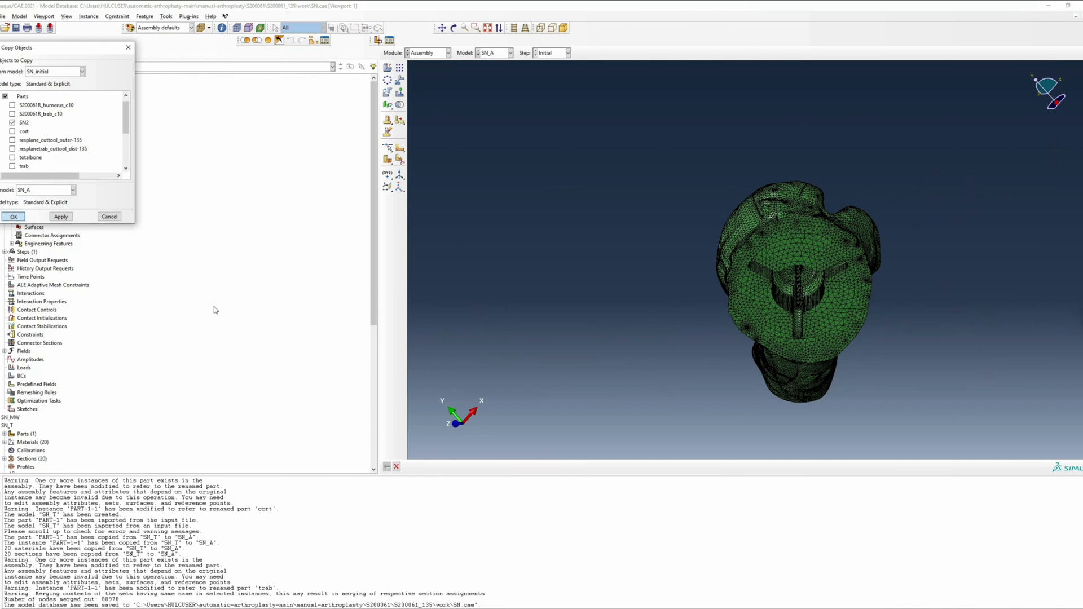
Step: Create a material named titanium in SN_A with isotropic elastic behavior and enter its Young's modulus
left_click(448, 52)
left_click(442, 63)
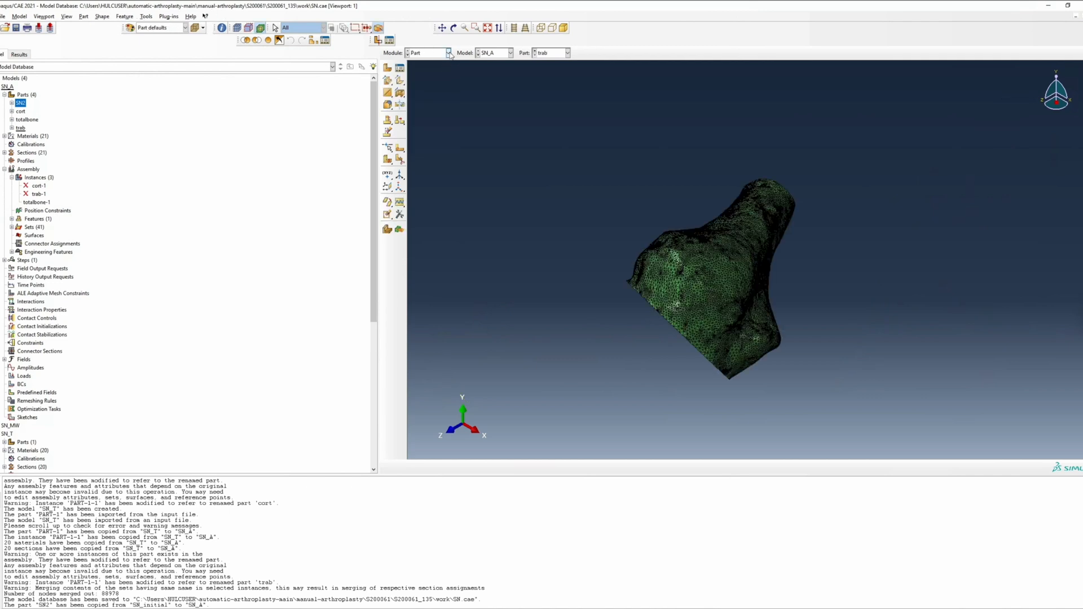
left_click(448, 52)
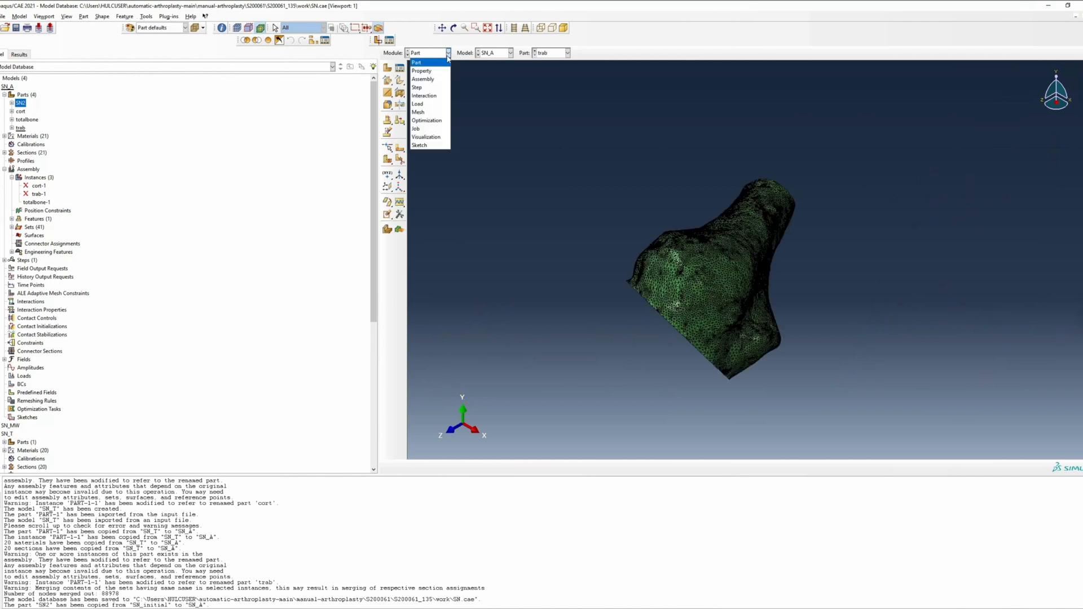
left_click(442, 71)
left_click(399, 69)
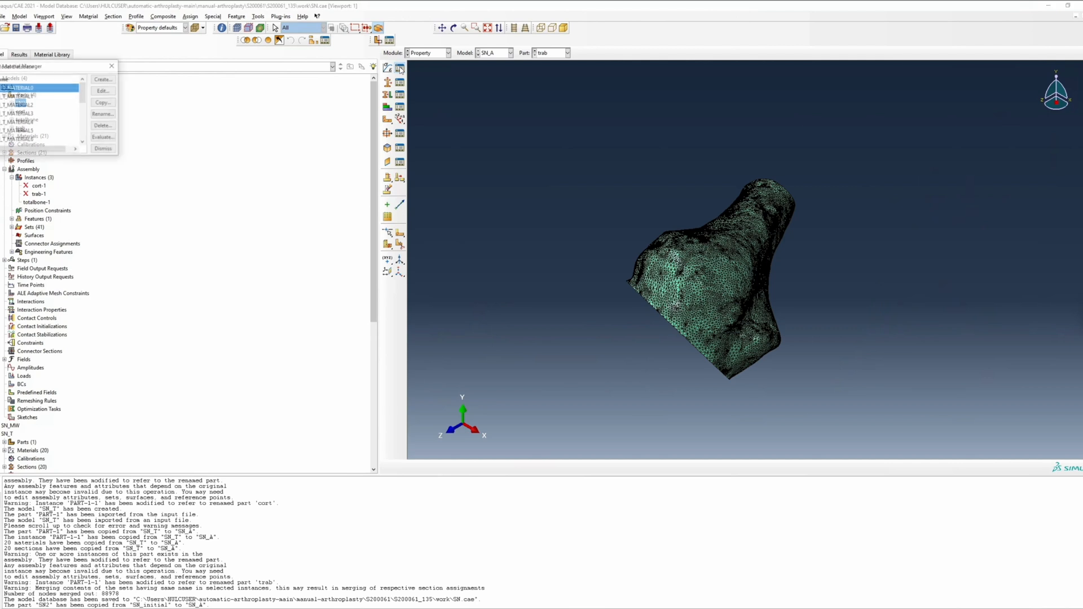
left_click(105, 82)
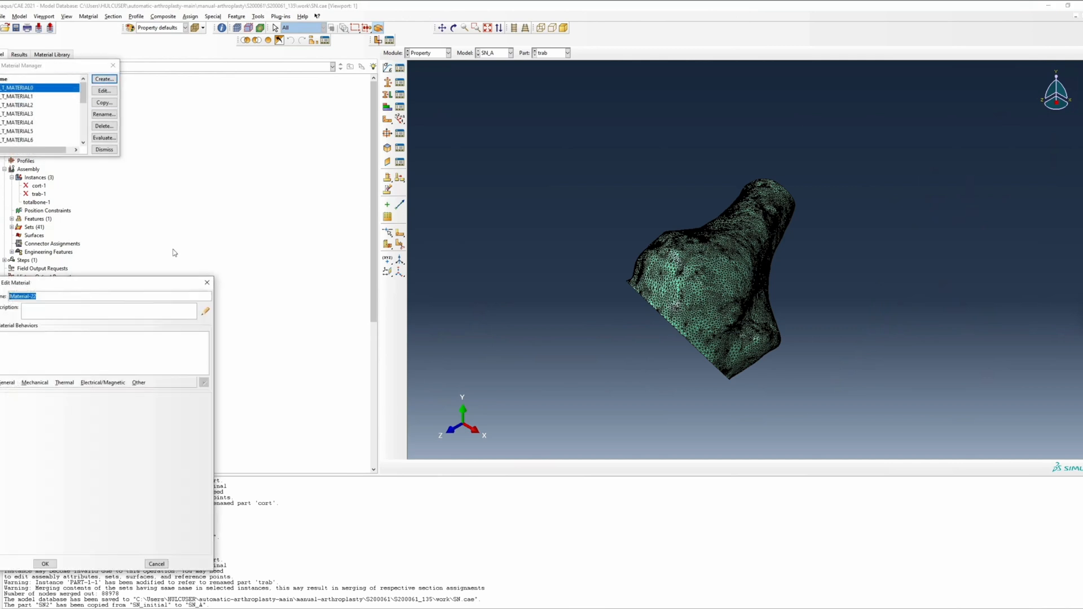
type("titanium")
left_click(31, 386)
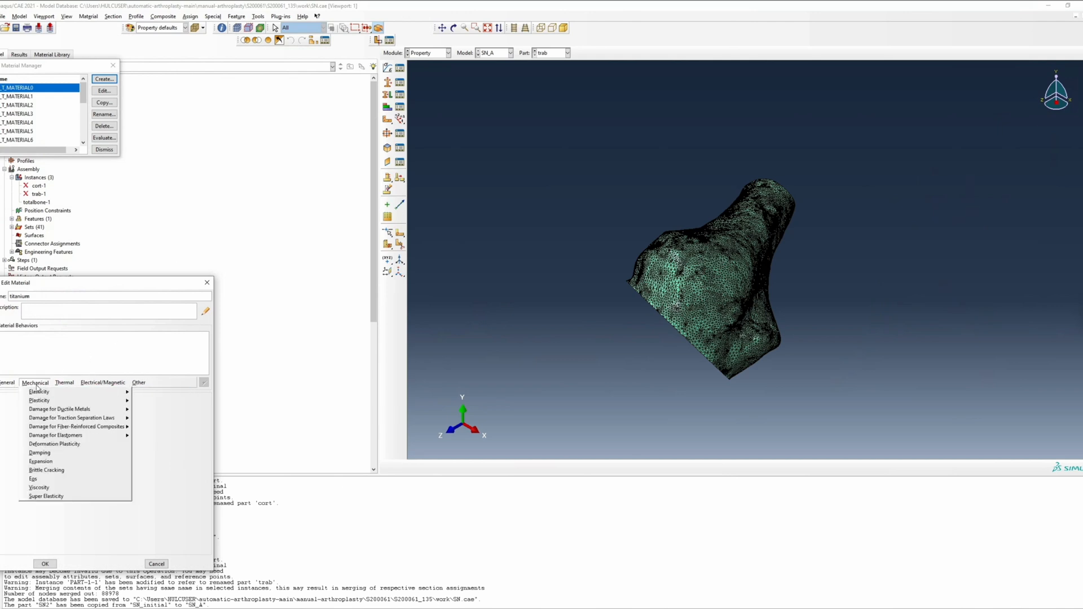
mouse_move(41, 392)
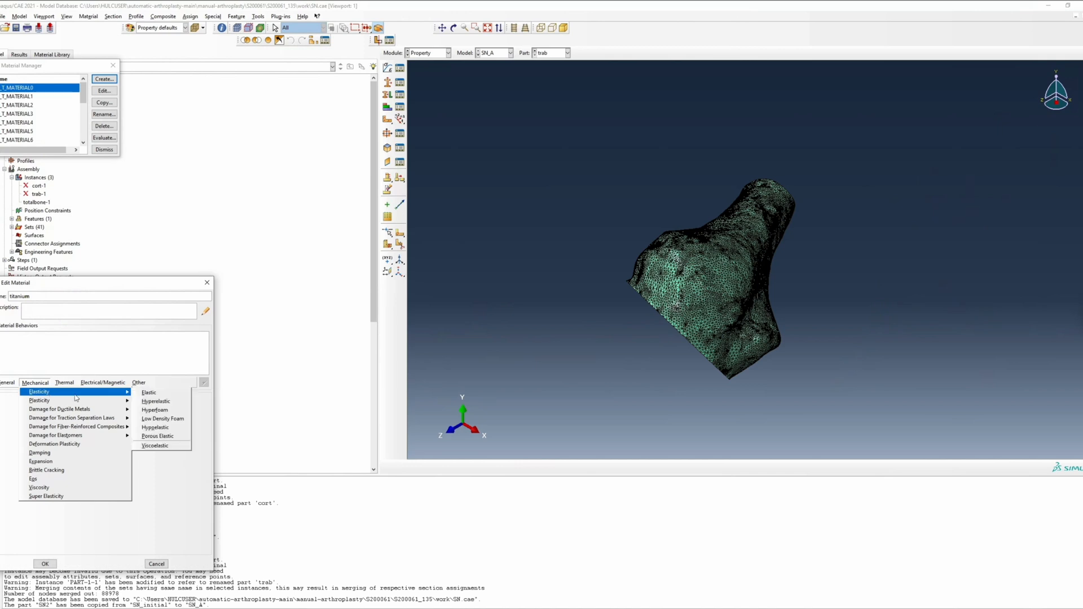
left_click(165, 395)
double_click(24, 501)
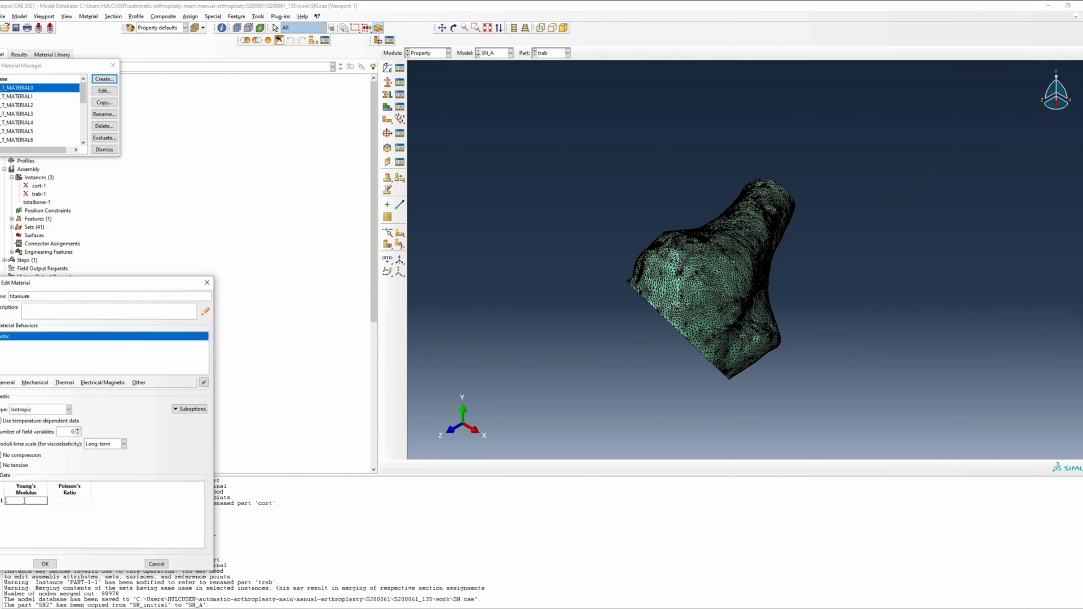
type("1100")
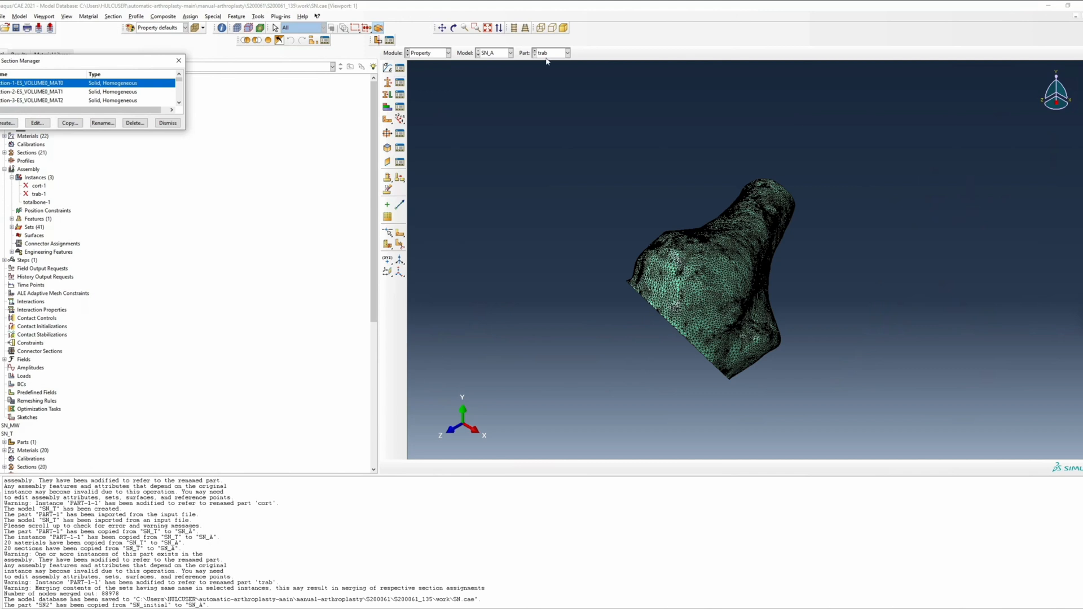
Step: Create a section for the titanium material and assign it to the entire SN2 part
left_click(16, 372)
left_click(400, 107)
left_click(14, 137)
left_click_drag(1005, 382, 593, 108)
left_click(588, 467)
left_click(97, 367)
left_click(34, 450)
Step: Add an instance of the SN2 part to the SN_A assembly
left_click(449, 52)
left_click(429, 79)
left_click(387, 68)
left_click(10, 268)
left_click(487, 28)
left_click(476, 28)
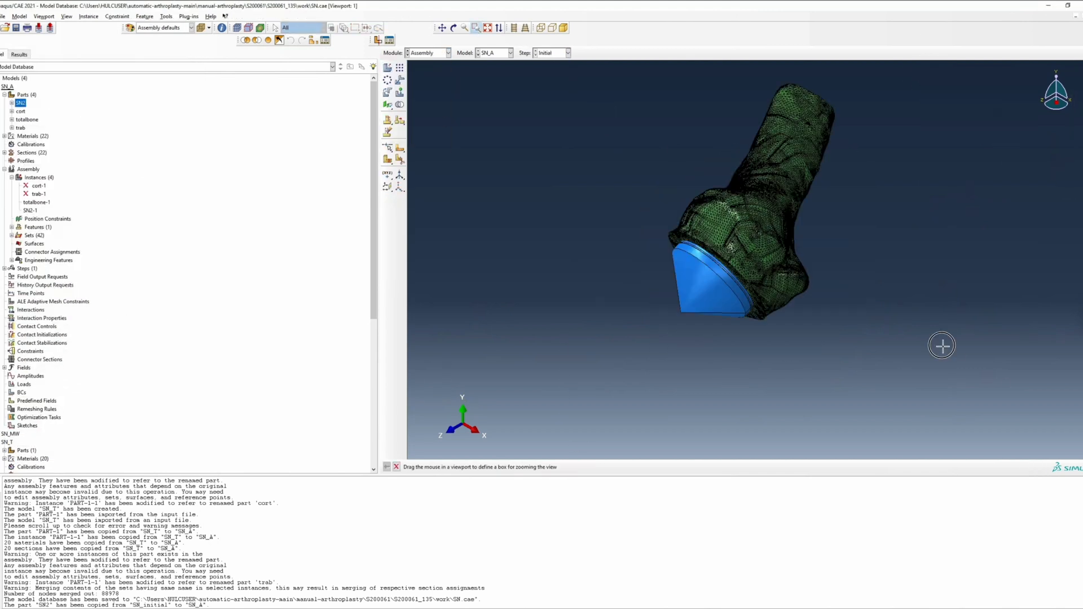
left_click_drag(960, 353, 536, 68)
Step: Create a Static, General analysis step after the Initial step in SN_A
left_click(448, 52)
left_click(421, 88)
left_click(387, 68)
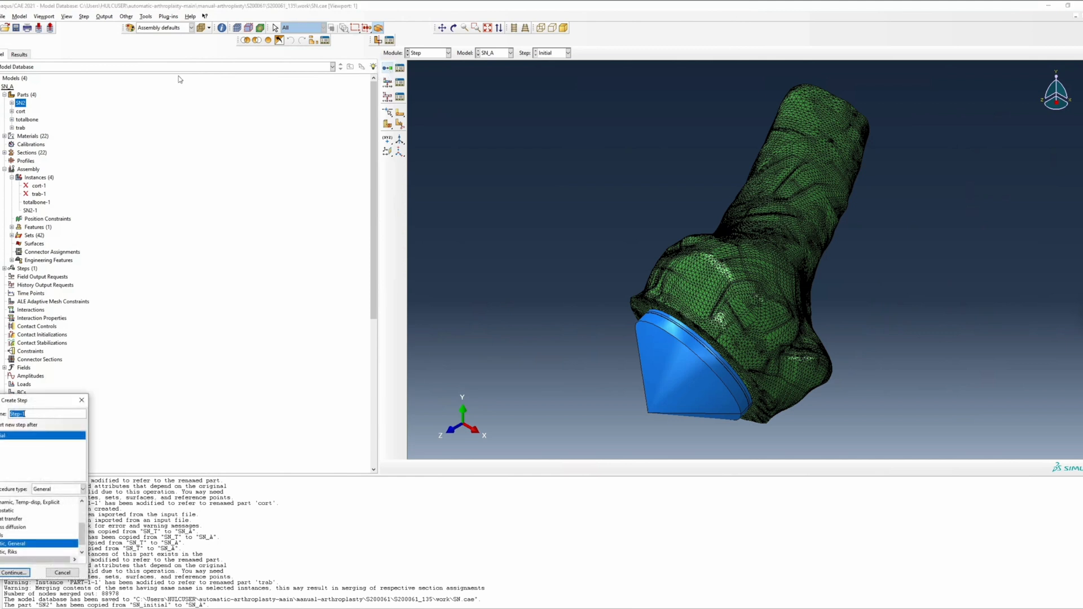
left_click_drag(31, 397, 294, 152)
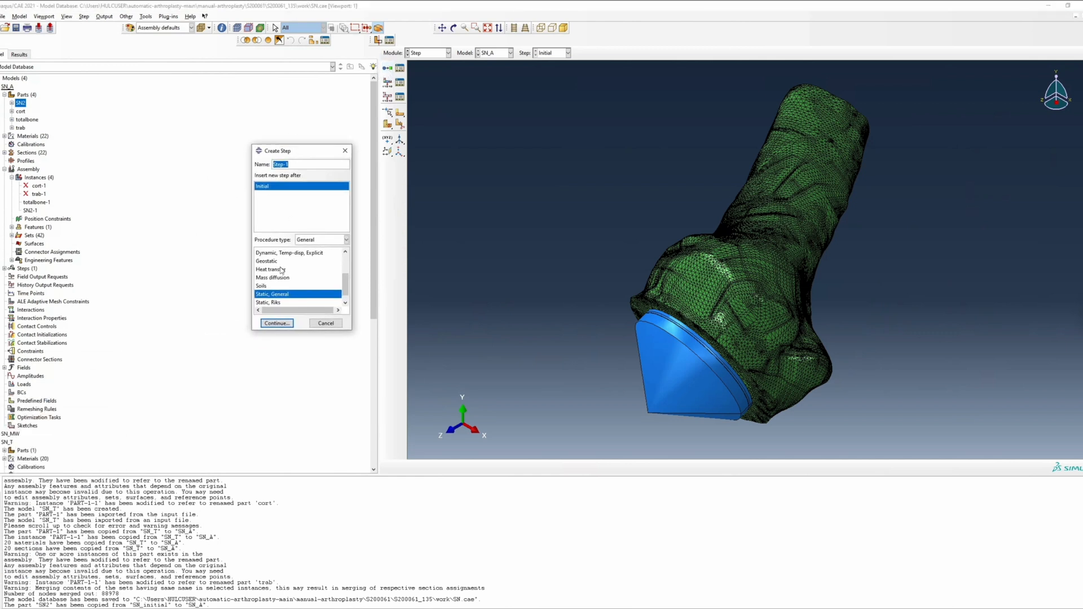
left_click(277, 323)
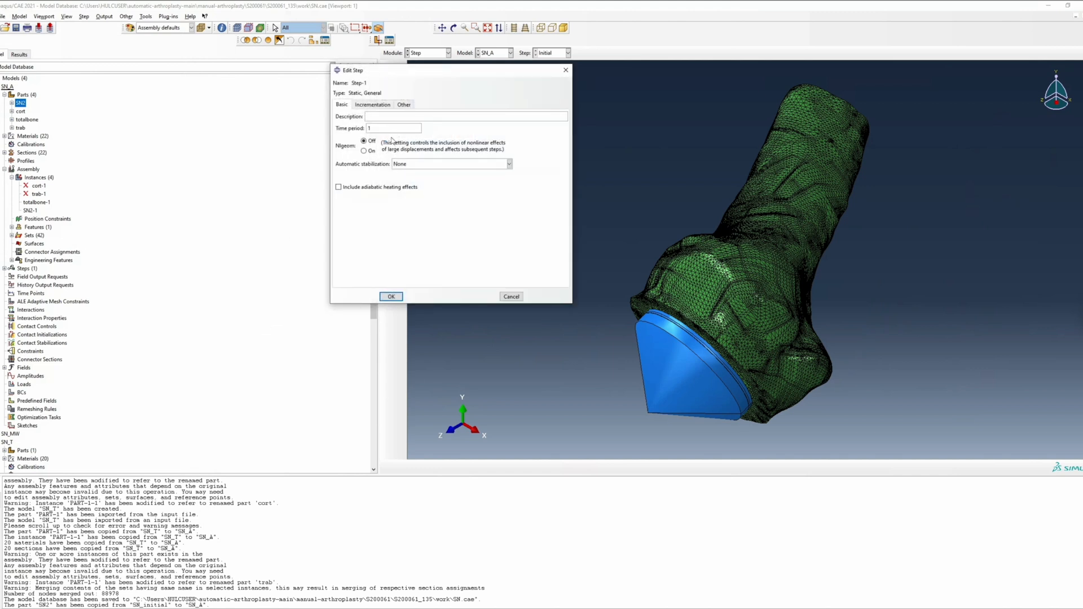
Step: Turn on nonlinear geometry for Step-1 and set its equation solver method to Iterative
left_click(364, 151)
left_click(375, 105)
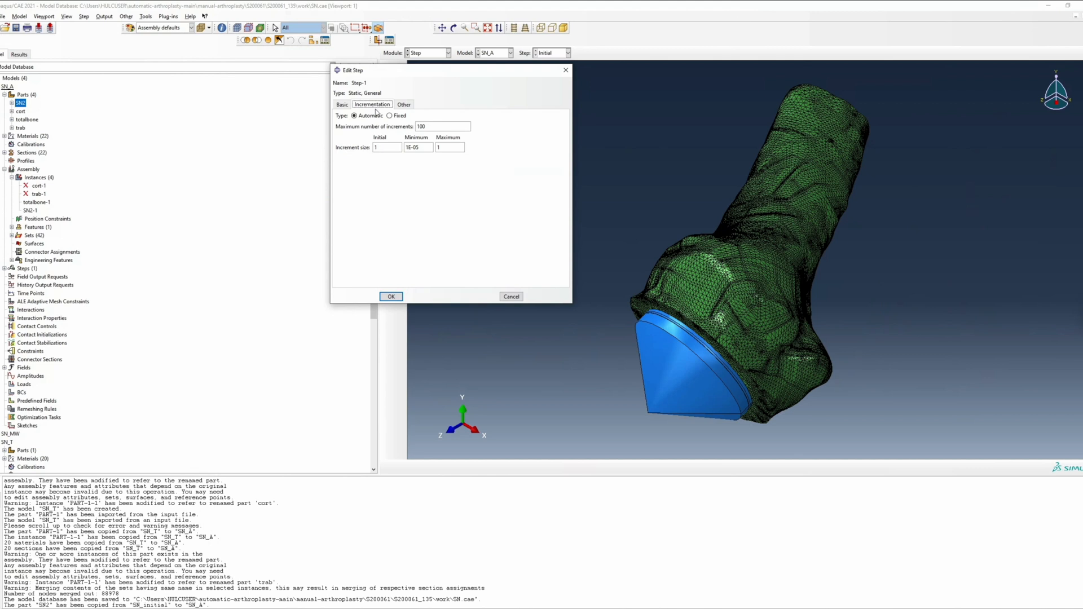
left_click(402, 105)
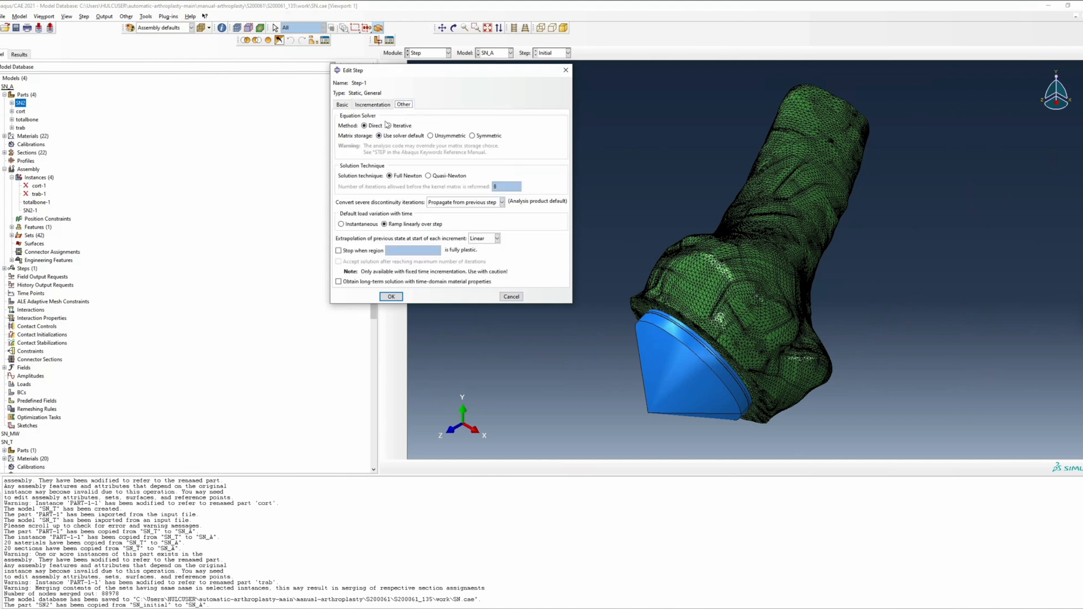
left_click(388, 125)
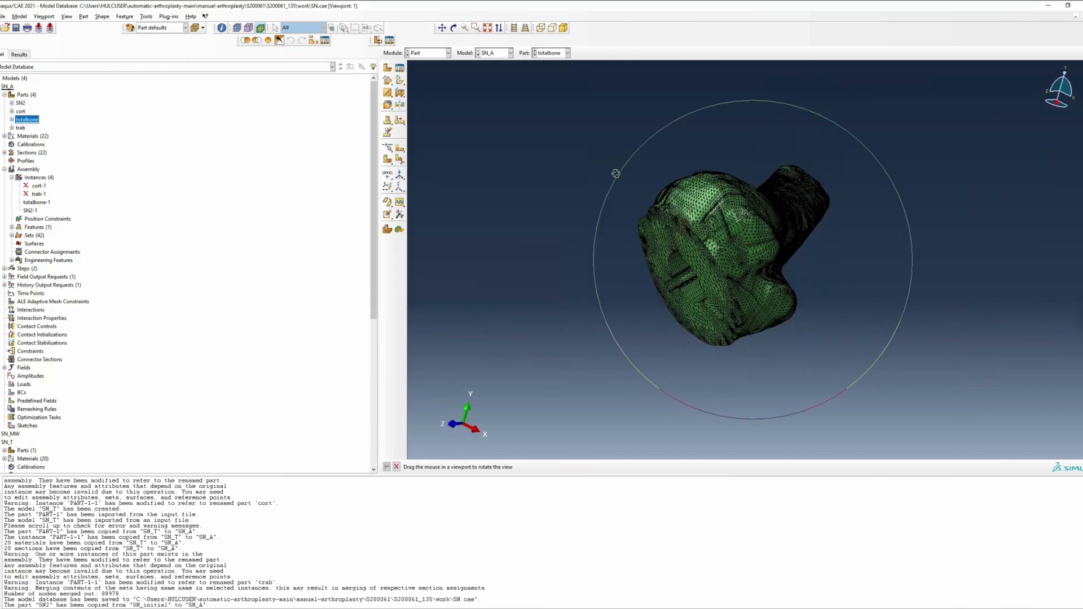
Step: Create a planar view cut on the totalbone part, picking its origin and normal axis from the bone mesh around the implant cavity
left_click_drag(614, 173, 616, 177)
scroll(616, 175, "down", 4)
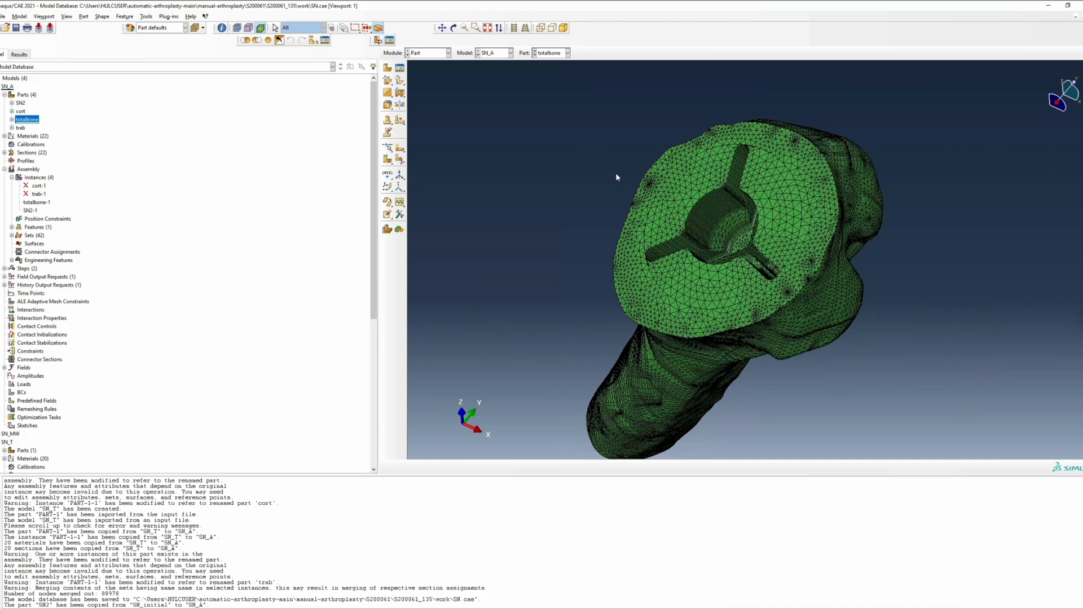
key("Return")
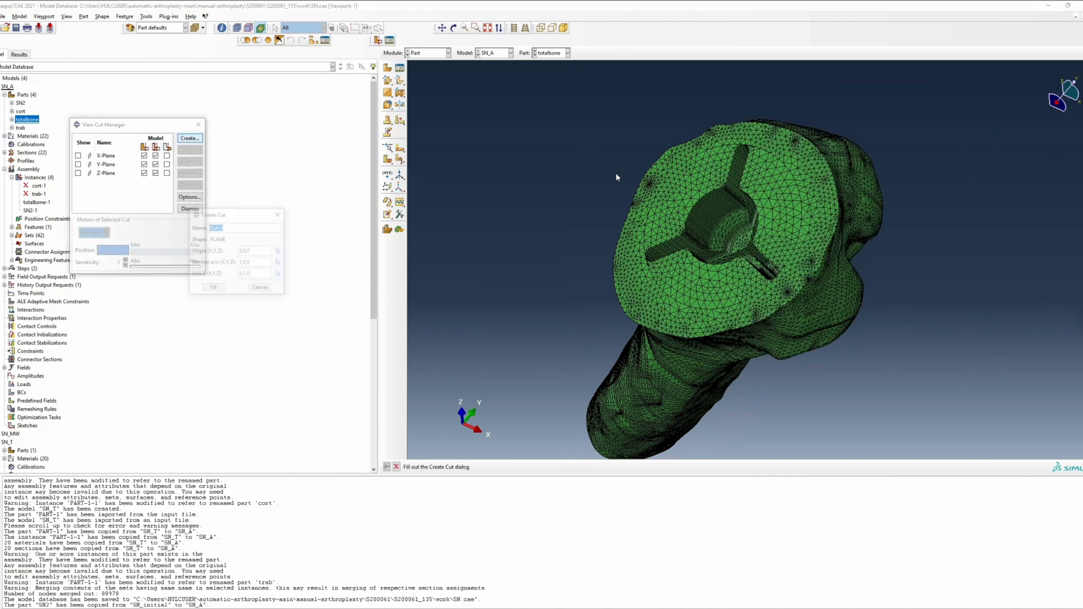
scroll(616, 177, "down", 2)
scroll(616, 177, "down", 4)
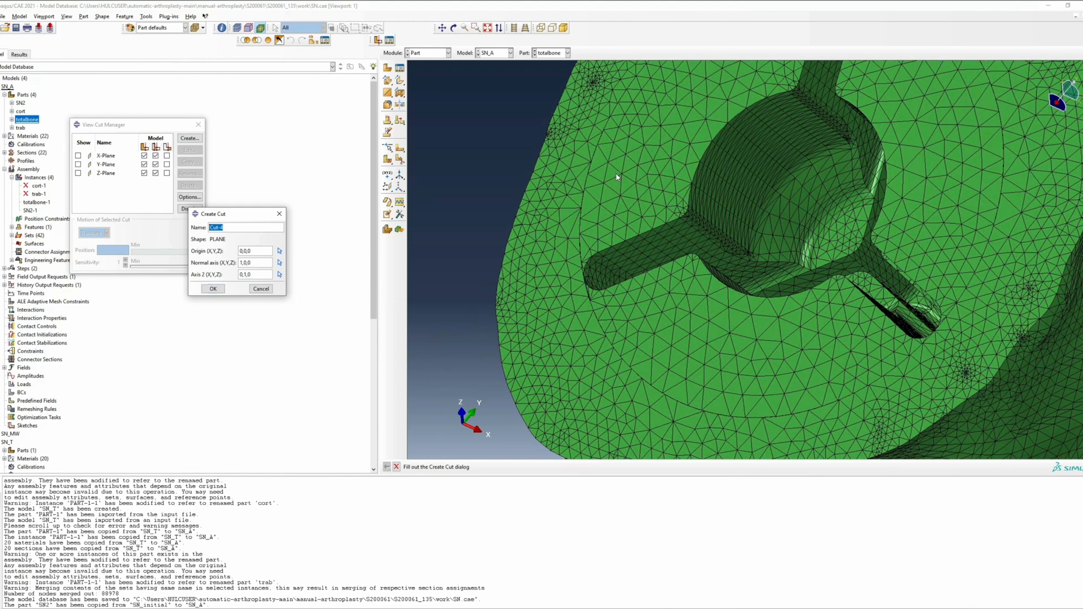
left_click(279, 251)
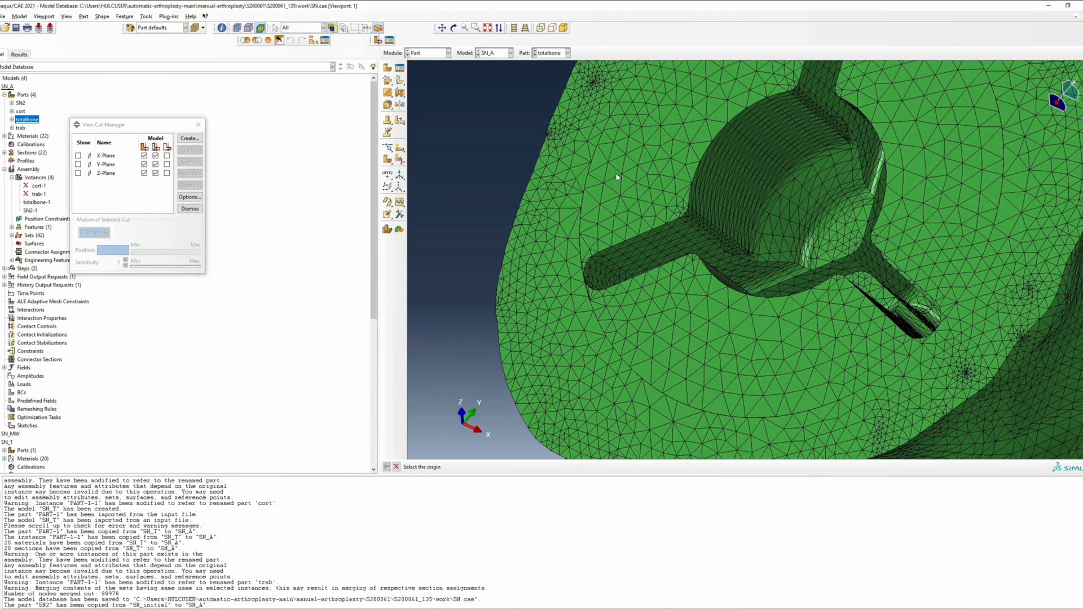
left_click(598, 320)
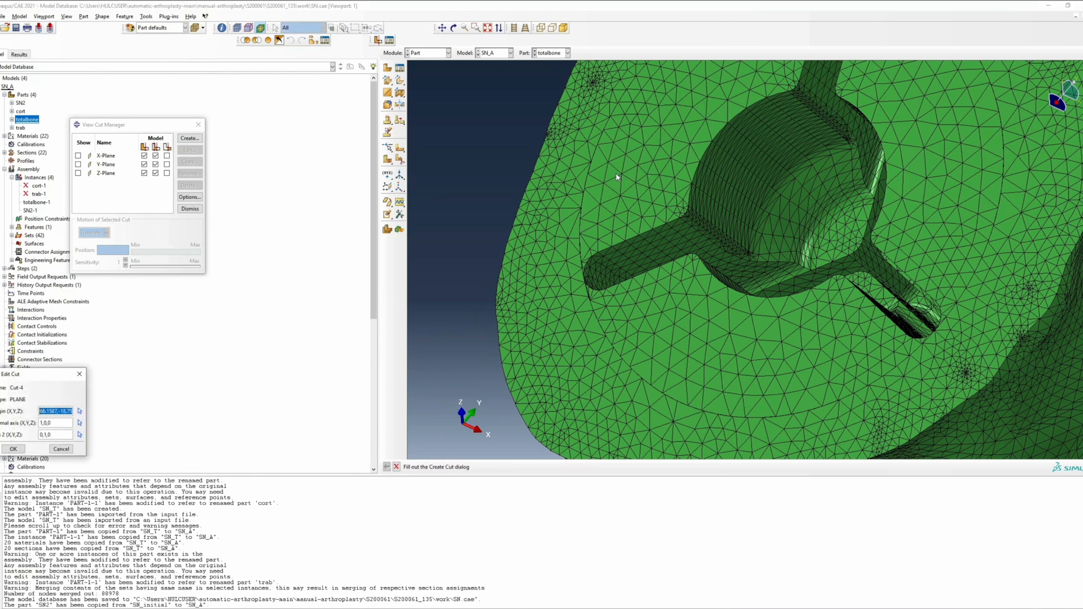
left_click(80, 422)
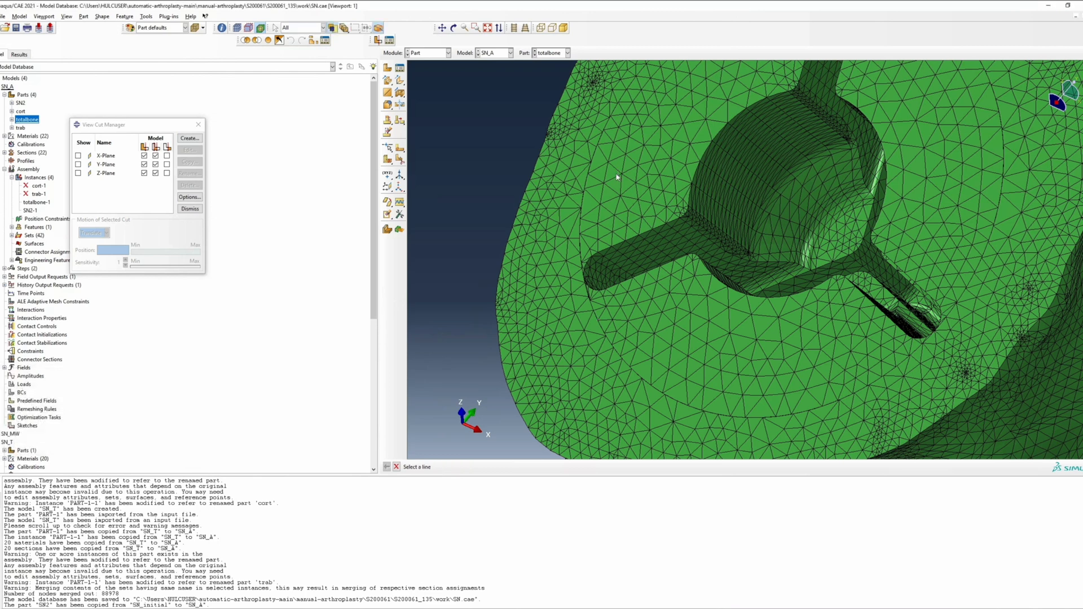
scroll(617, 177, "up", 4)
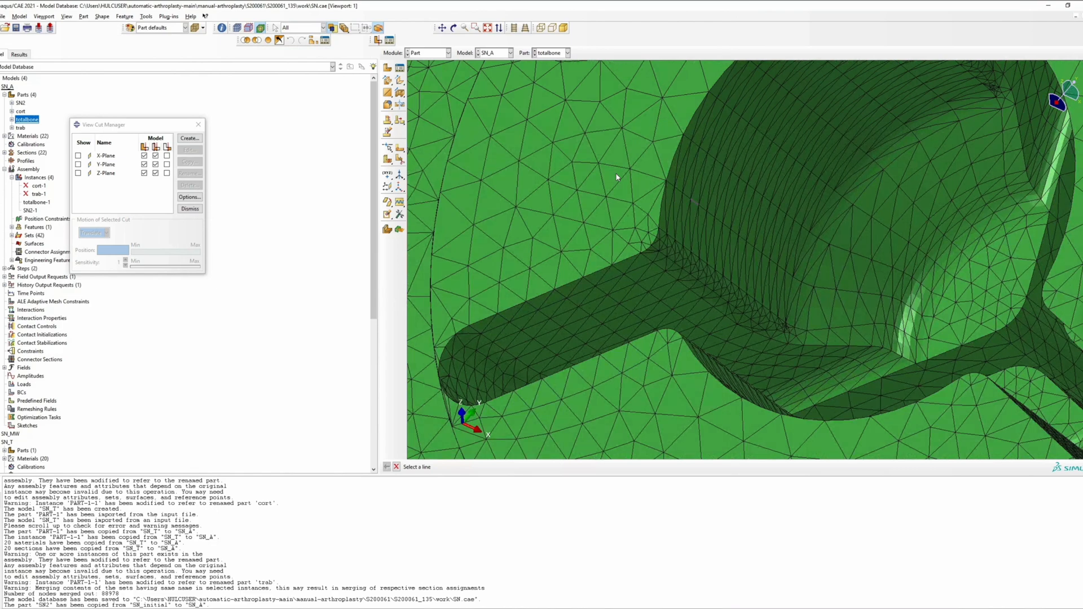
left_click(617, 177)
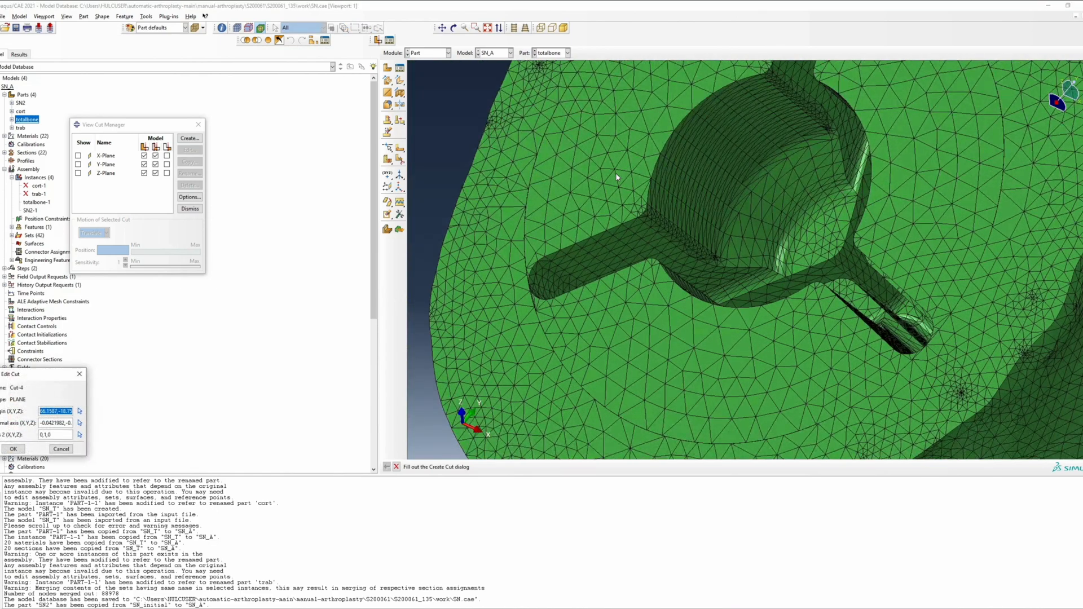
left_click(13, 449)
Step: Set the position of the new view cut to -10
double_click(104, 250)
type("10")
key("Return")
scroll(616, 177, "down", 3)
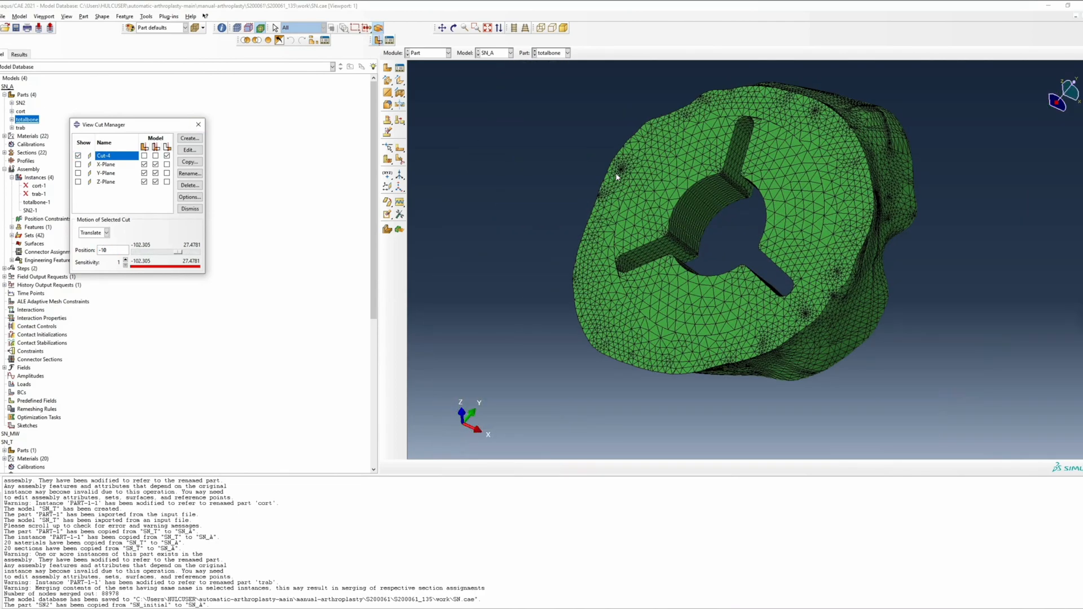
Step: Isolate the calcar elements of totalbone, store them as a set named calcar, and save the model database
left_click(324, 40)
left_click(237, 184)
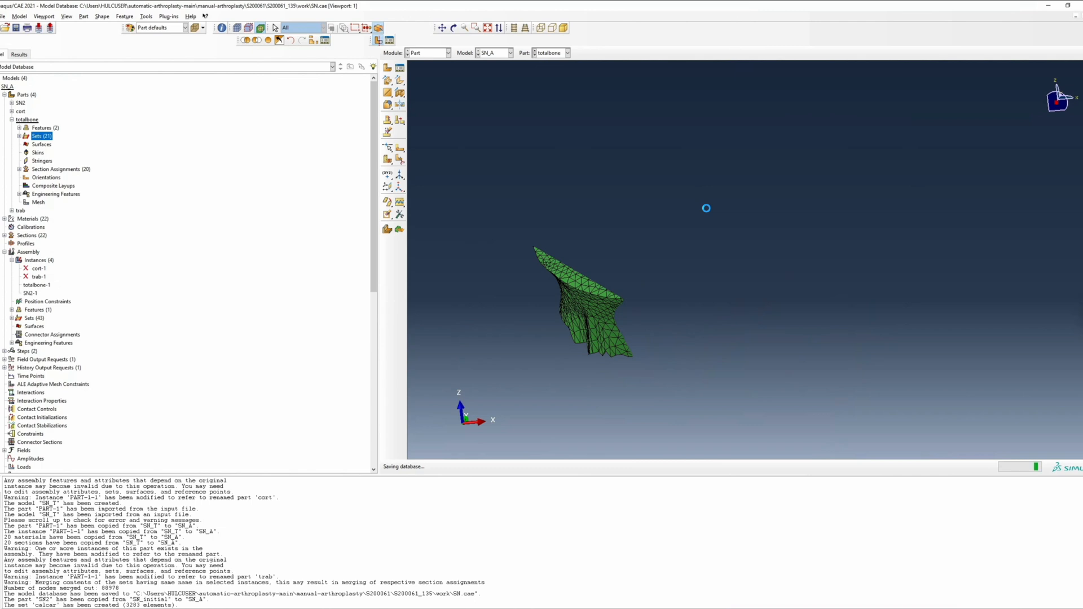
key("ctrl+s")
Step: Restrict the domain of field output request F-Output-1 to the set totalbone-1.calcar
left_click(435, 52)
left_click(433, 88)
left_click(399, 82)
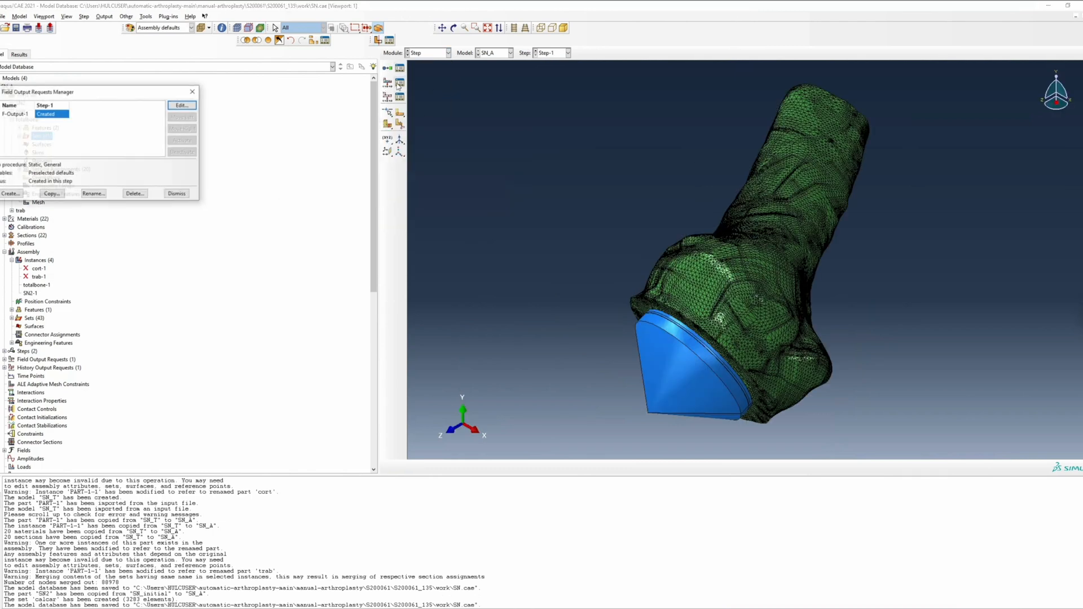
left_click(181, 105)
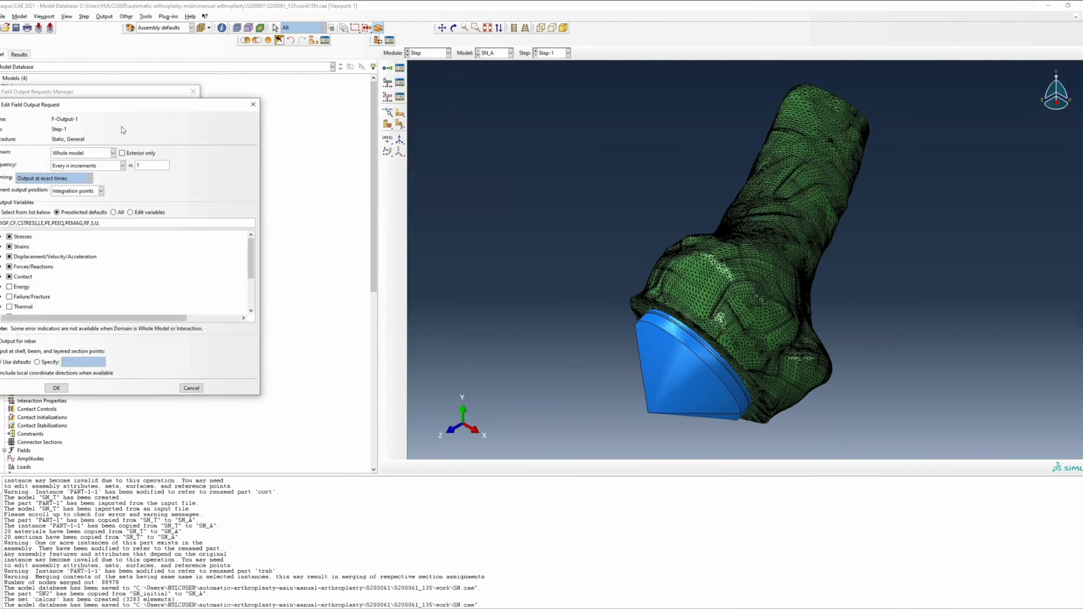
left_click(83, 156)
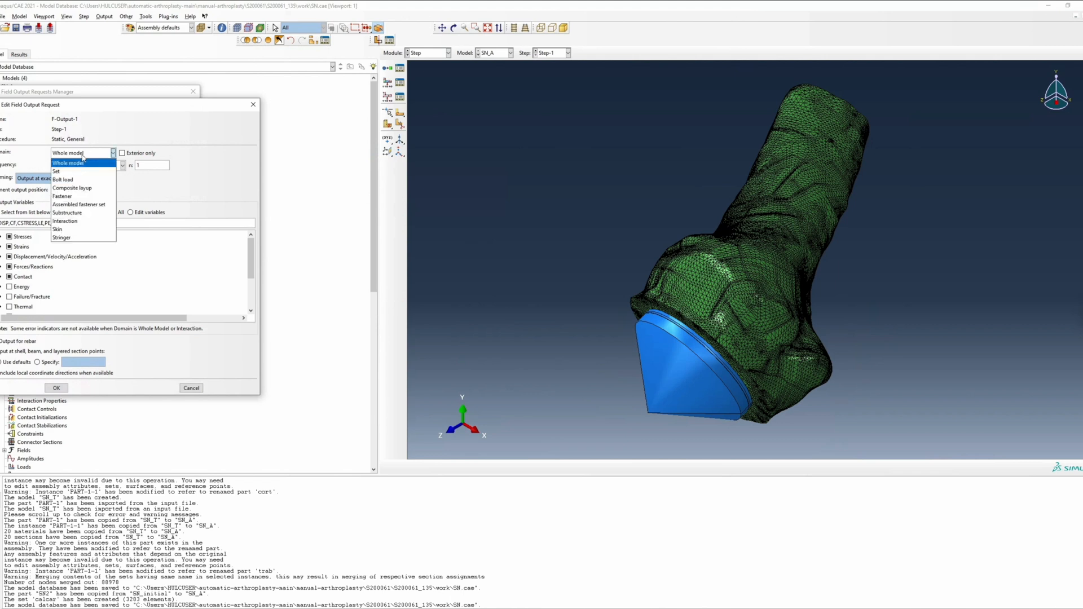
left_click(79, 172)
left_click(145, 155)
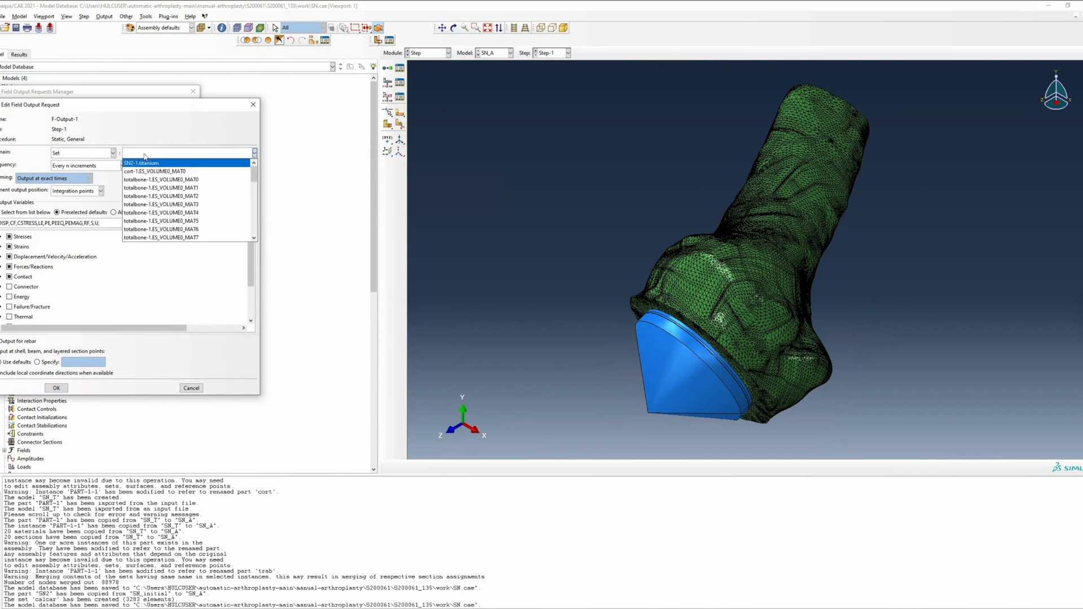
left_click_drag(254, 173, 255, 209)
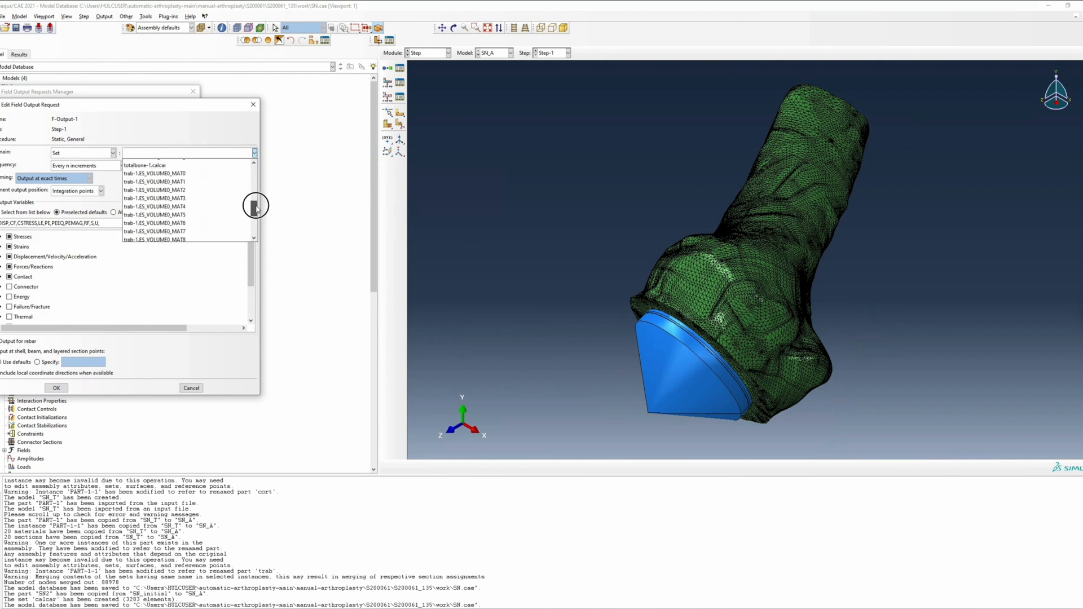
left_click(168, 165)
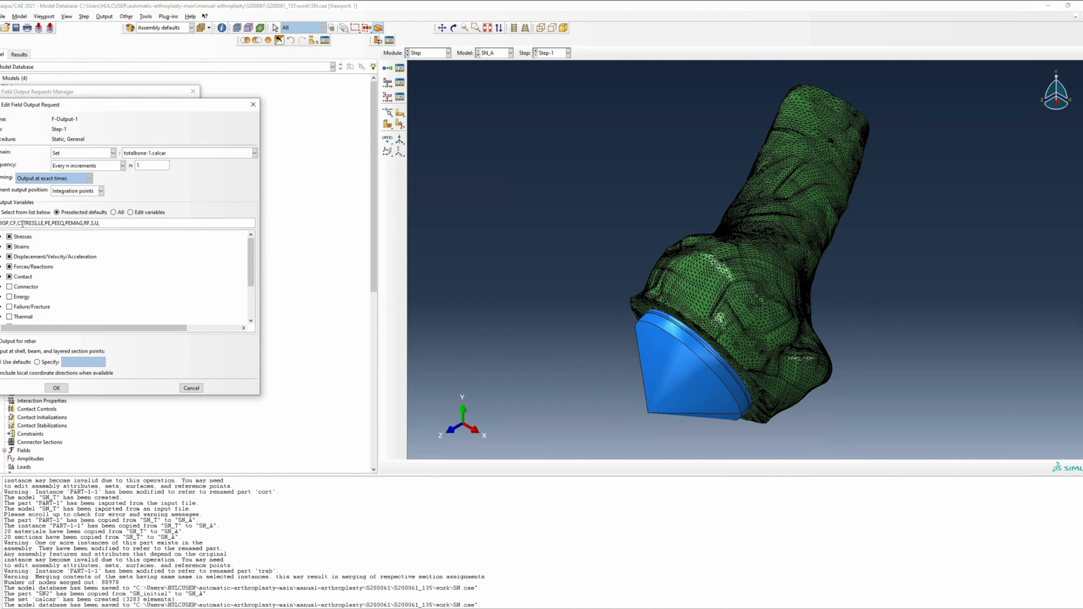
Step: Replace the preselected output variables of F-Output-1 with individually chosen stress and strain variables
left_click(9, 237)
left_click(9, 248)
left_click(9, 257)
left_click(9, 267)
left_click(9, 277)
left_click(1, 236)
left_click(19, 246)
left_click(19, 255)
left_click(20, 264)
left_click(1, 236)
left_click(1, 247)
left_click(20, 256)
left_click(2, 247)
left_click(56, 387)
Step: Create a second field output request for Step-1, adjusting its output frequency and choosing a stress variable
left_click(10, 193)
left_click(17, 174)
left_click(102, 165)
left_click(98, 177)
left_click(1, 236)
left_click(19, 246)
left_click(56, 388)
Step: Create a third whole-model field output request with element output at nodes, including the contact variables and COORD, current nodal coordinates
left_click(10, 193)
left_click(17, 173)
left_click(84, 191)
left_click(65, 219)
left_click_drag(251, 258, 250, 296)
left_click(10, 262)
scroll(9, 265, "down", 2)
left_click(1, 278)
left_click(19, 279)
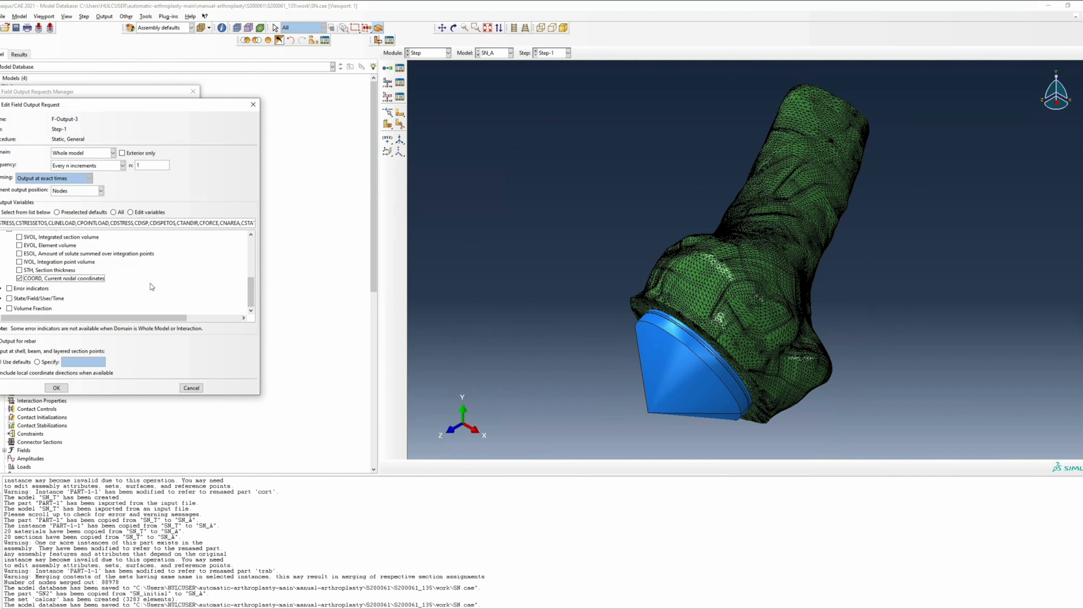
left_click(56, 388)
left_click(178, 193)
Step: Delete the default history output request and save the model database
left_click(400, 96)
left_click(136, 164)
left_click(521, 319)
left_click(178, 164)
key("ctrl+s")
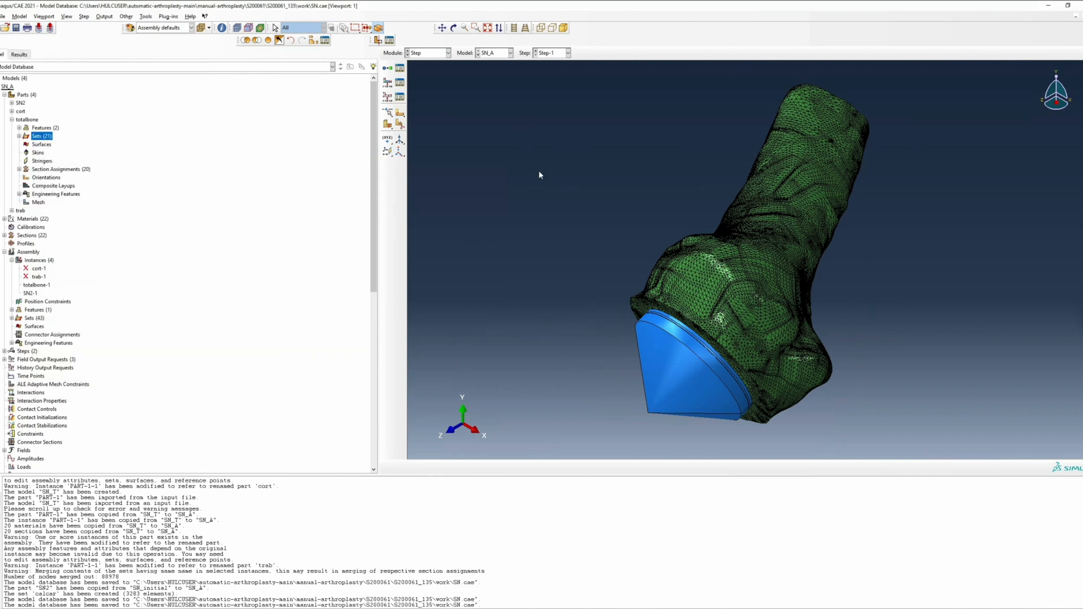
Step: Create surfaces named rough and lessrough on the SN2 part, selecting their faces by angle with limits of 89 and 45
left_click(444, 52)
left_click(433, 99)
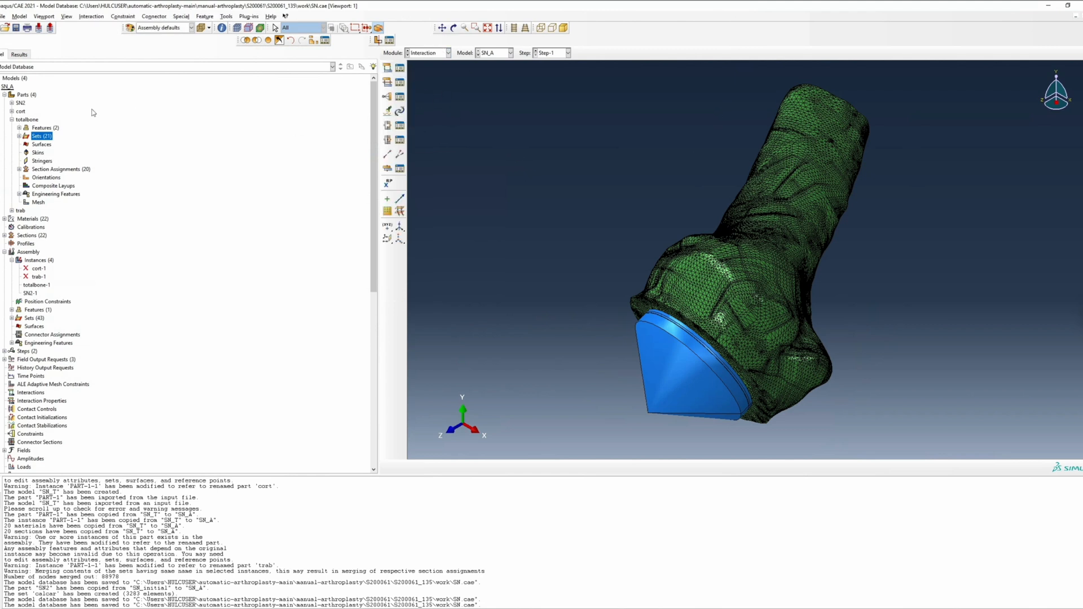
left_click(11, 103)
double_click(39, 128)
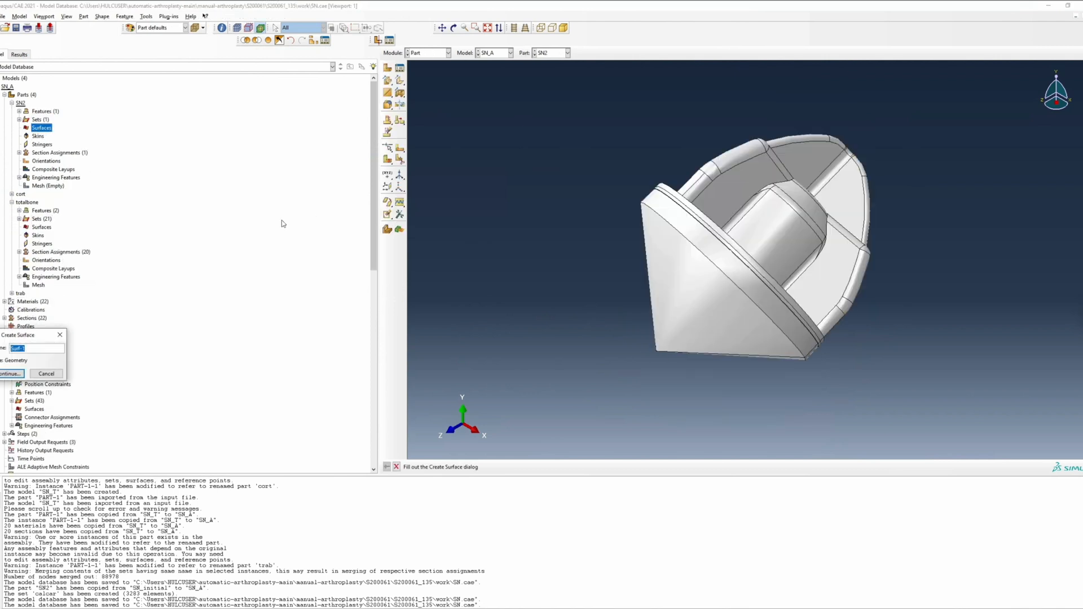
middle_click(515, 290)
left_click_drag(810, 186, 667, 293, "ctrl+alt")
left_click(513, 468)
left_click(498, 482)
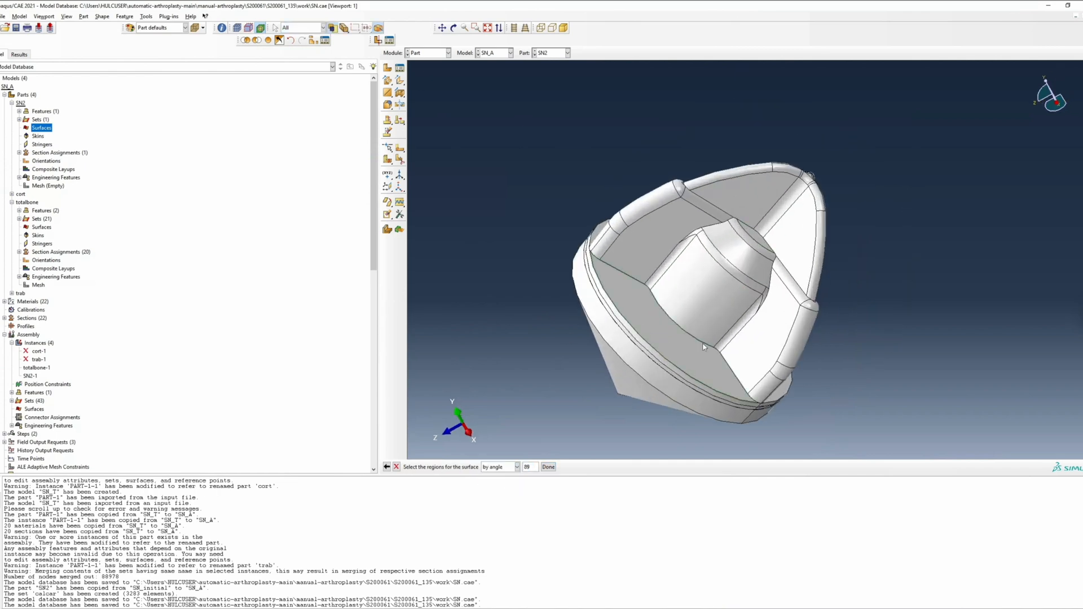
left_click(703, 343)
left_click_drag(703, 343, 665, 342, "ctrl+alt")
middle_click(665, 342)
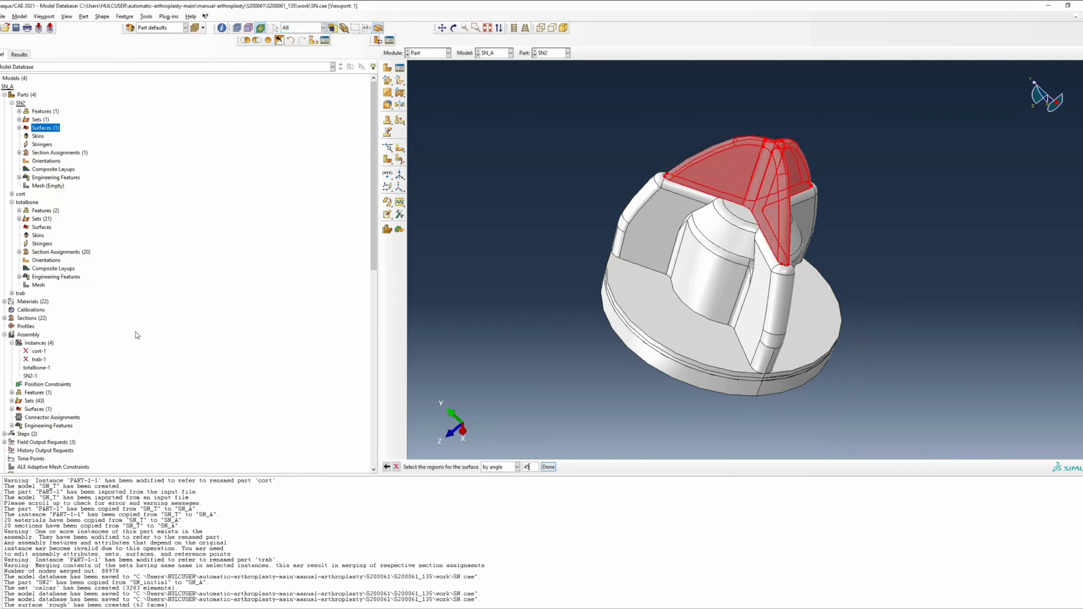
left_click(548, 468)
Step: Create a mesh surface named rough on the totalbone part from the bone faces that meet the rough implant region
left_click(12, 103)
double_click(39, 144)
left_click_drag(539, 241, 539, 241, "ctrl+alt")
scroll(539, 241, "down", 3)
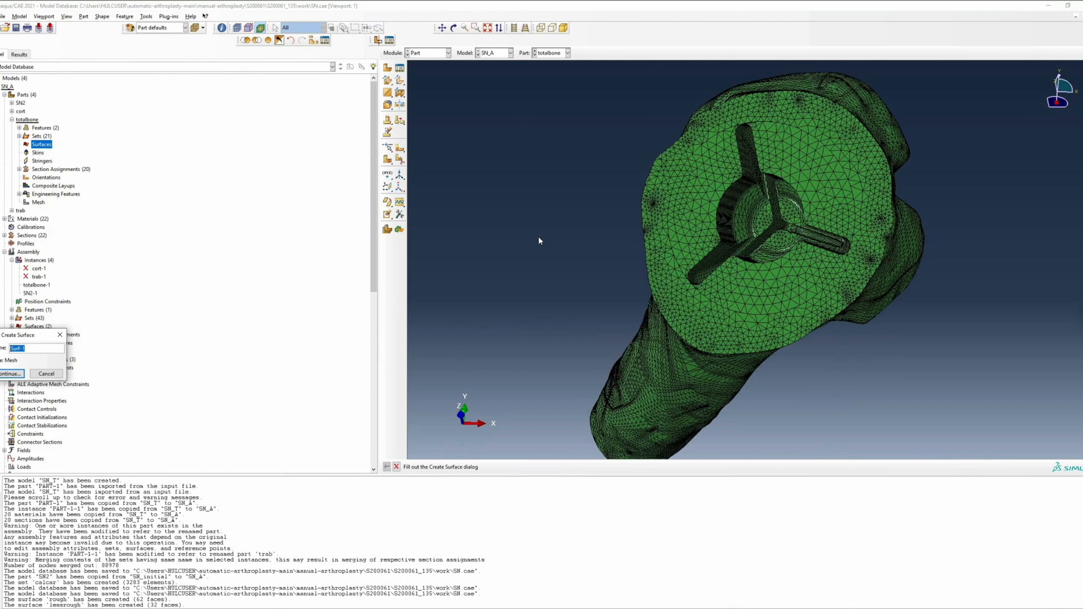
scroll(538, 241, "down", 2)
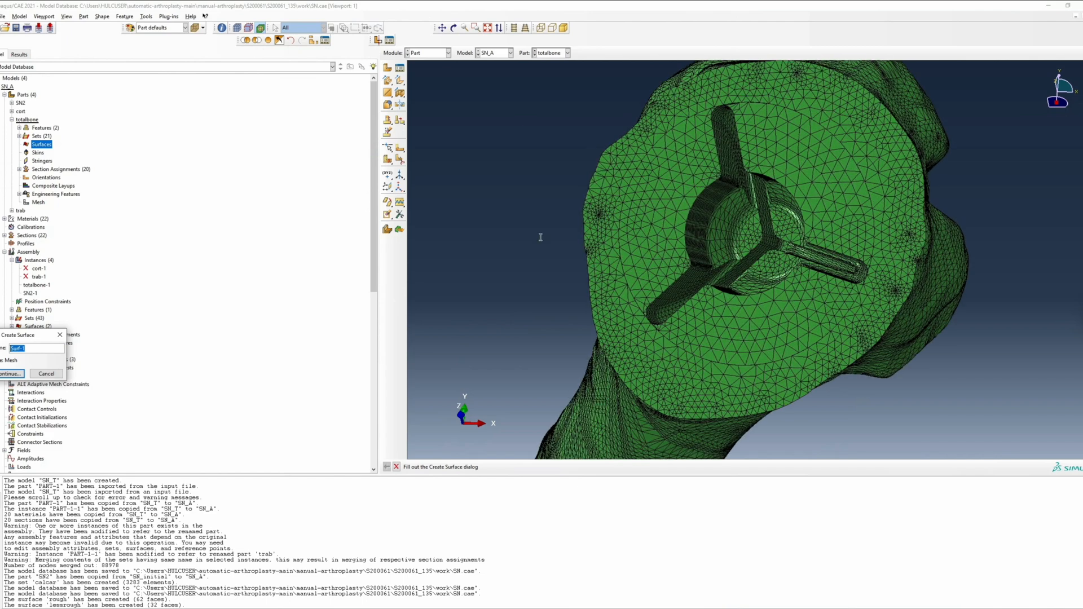
type("ro")
key("Return")
left_click(730, 248)
mouse_move(513, 213)
left_mouse_down("ctrl+alt")
mouse_move(446, 214)
mouse_move(505, 212)
left_mouse_up("ctrl+alt")
left_click(548, 467)
Step: Create a mesh surface named lessrough on totalbone from the faces inside the implant cavity
double_click(42, 144)
type("lessrough")
key("Return")
left_click(760, 244)
left_click(548, 466)
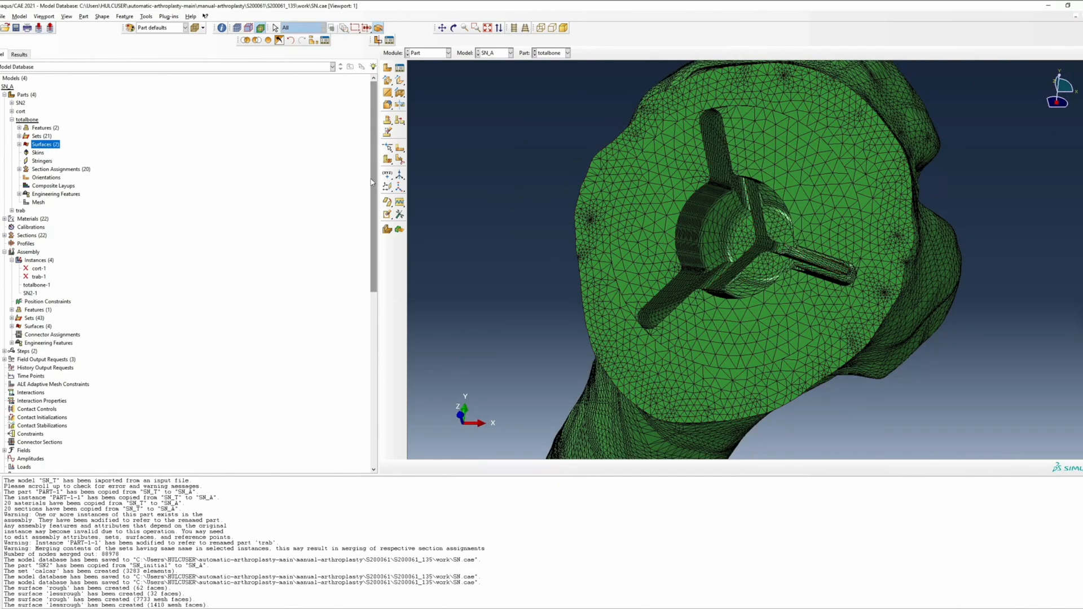
Step: Create a surface-to-surface contact with SN2-1.rough as master and totalbone-1.rough as slave, adjusting only to remove overclosure
left_click(429, 52)
left_click(424, 95)
left_click(399, 68)
left_click(10, 149)
left_click(274, 291)
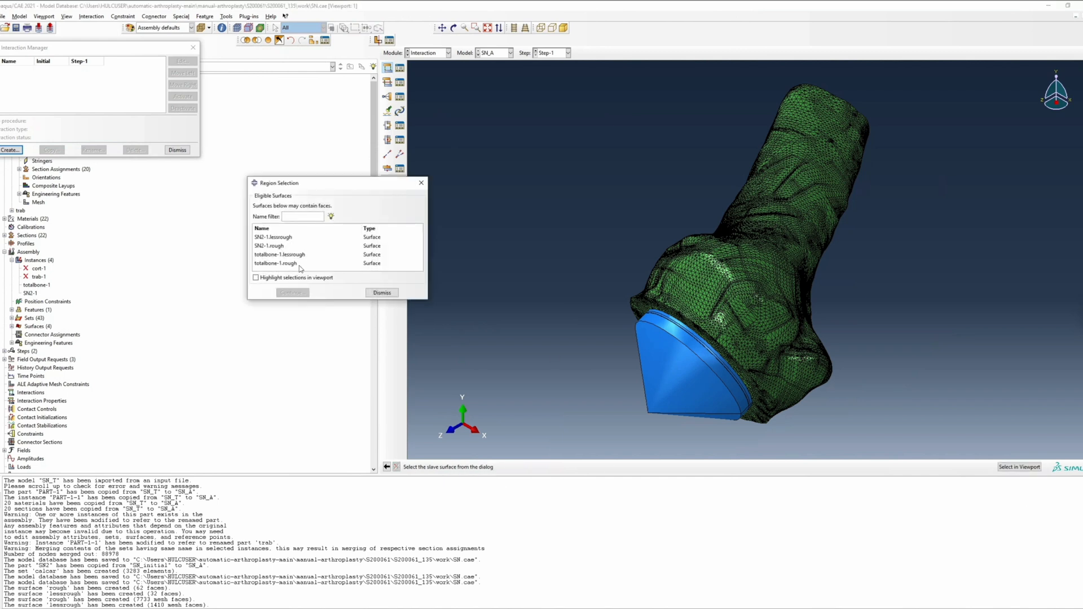
left_click(291, 263)
left_click(292, 293)
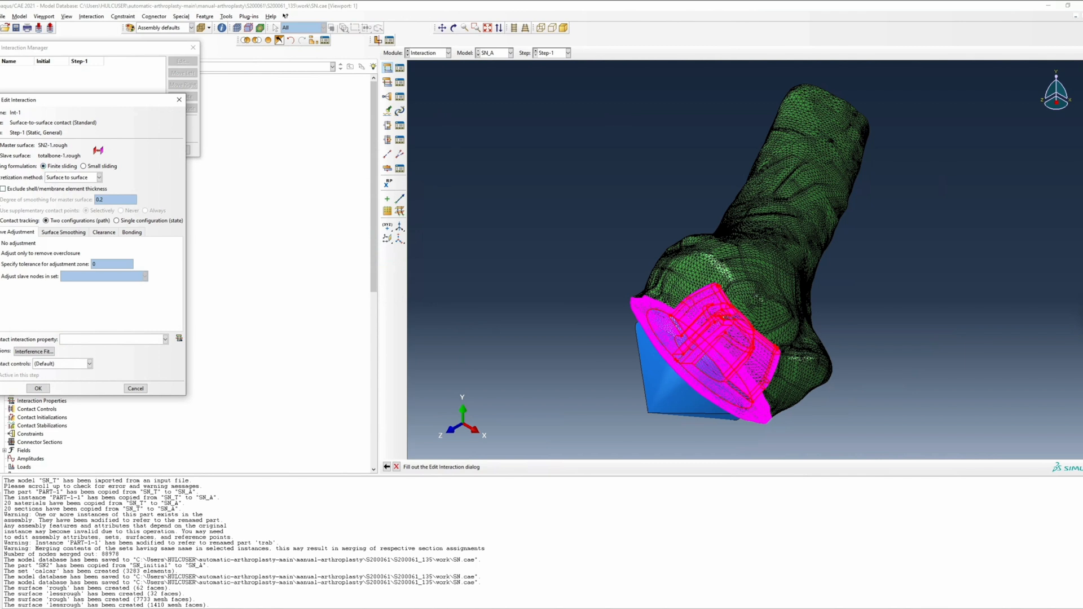
left_click(13, 255)
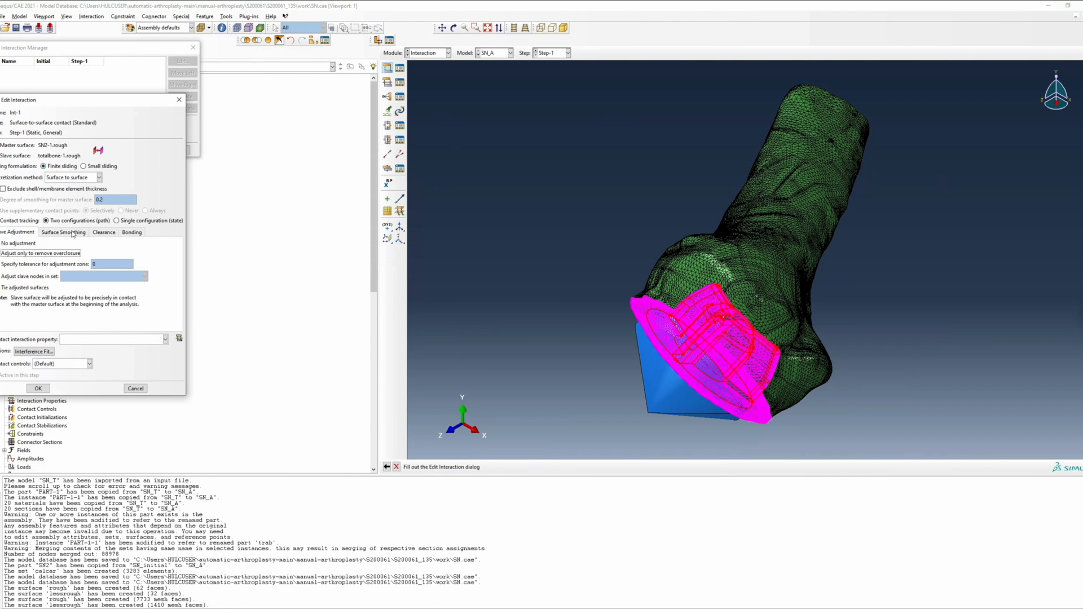
Step: Create a contact property with penalty friction tangential behaviour and normal behaviour, and assign it to the rough bone-implant contact
left_click(179, 338)
left_click(17, 207)
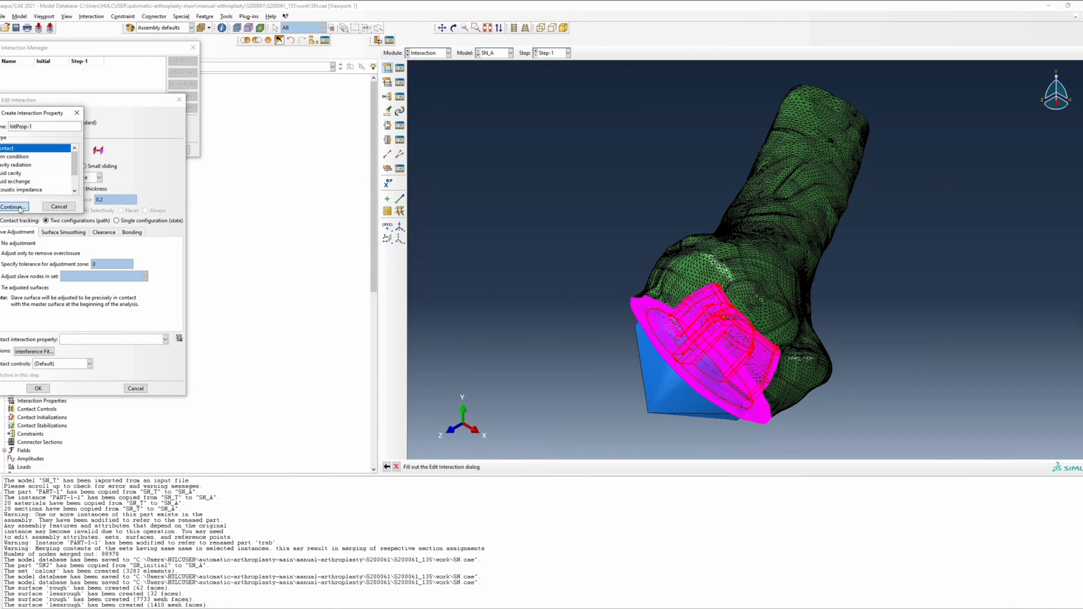
left_click(20, 208)
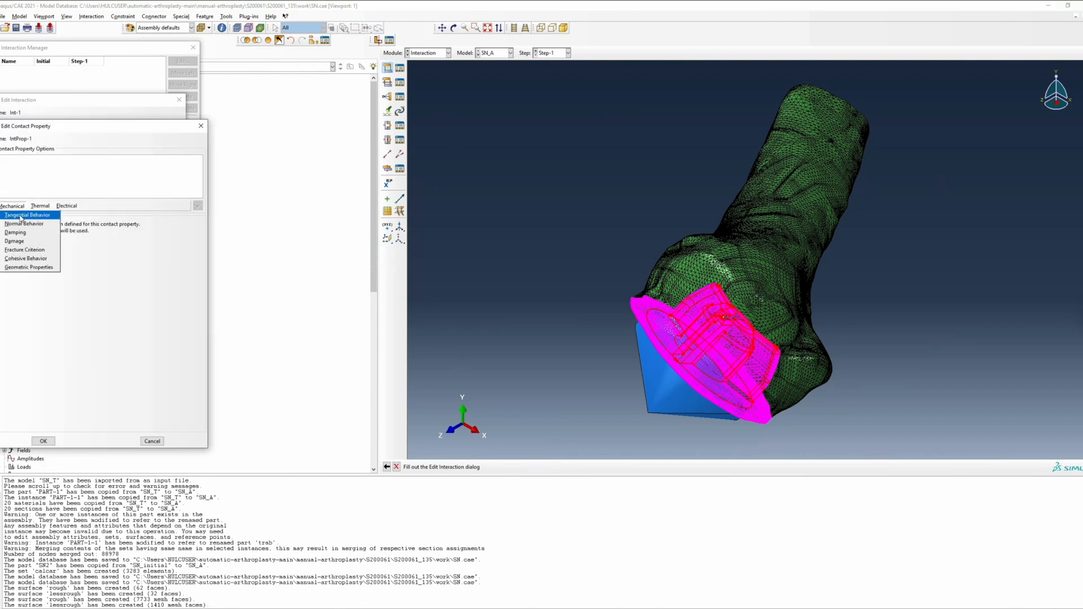
left_click(19, 214)
left_click(79, 233)
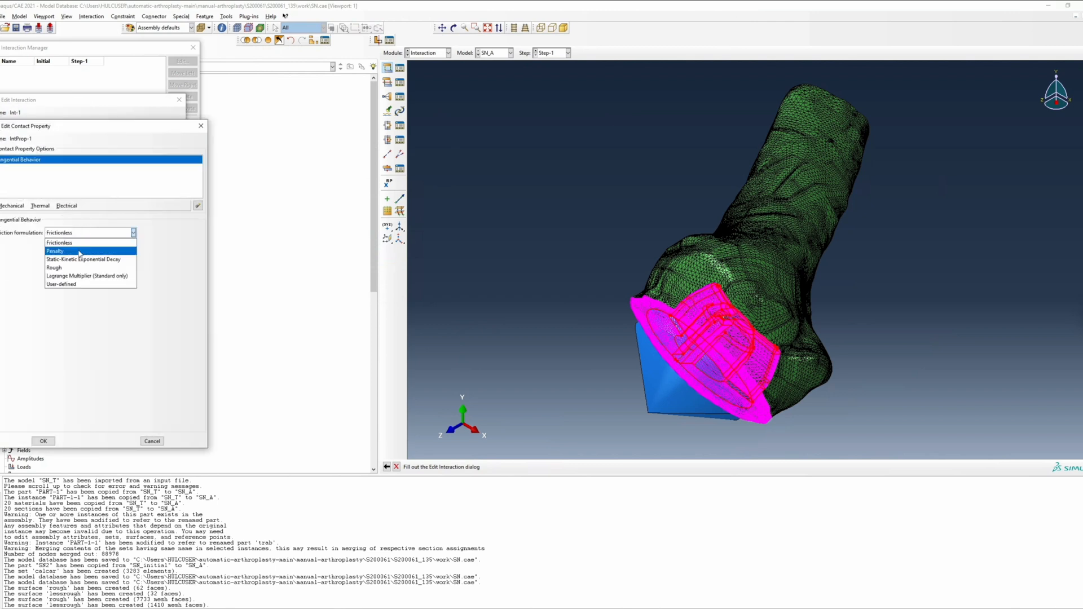
left_click(79, 252)
left_click(30, 325)
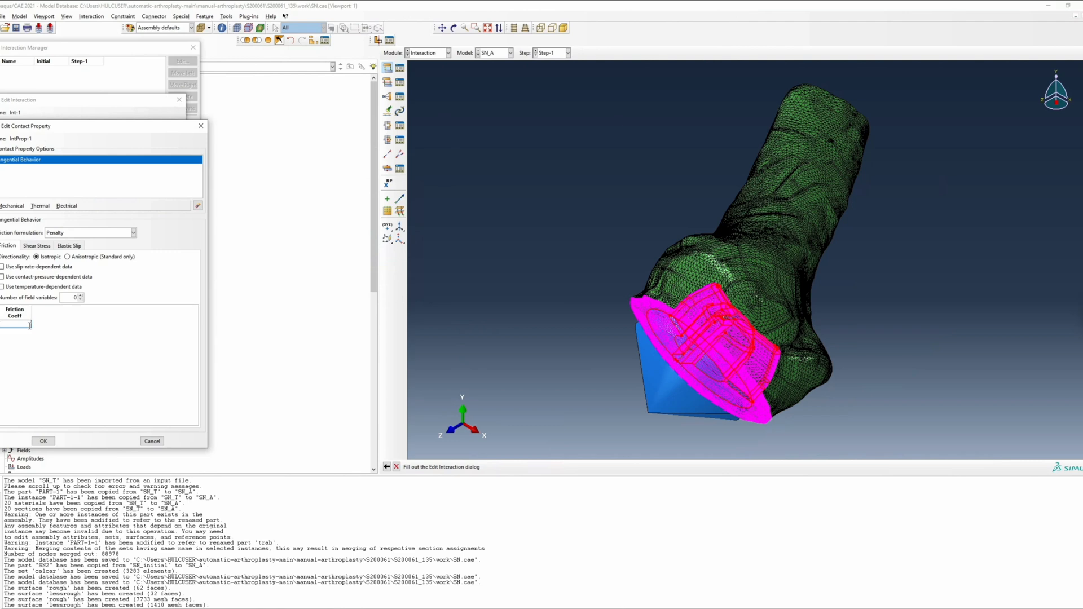
left_click(17, 224)
left_click(43, 441)
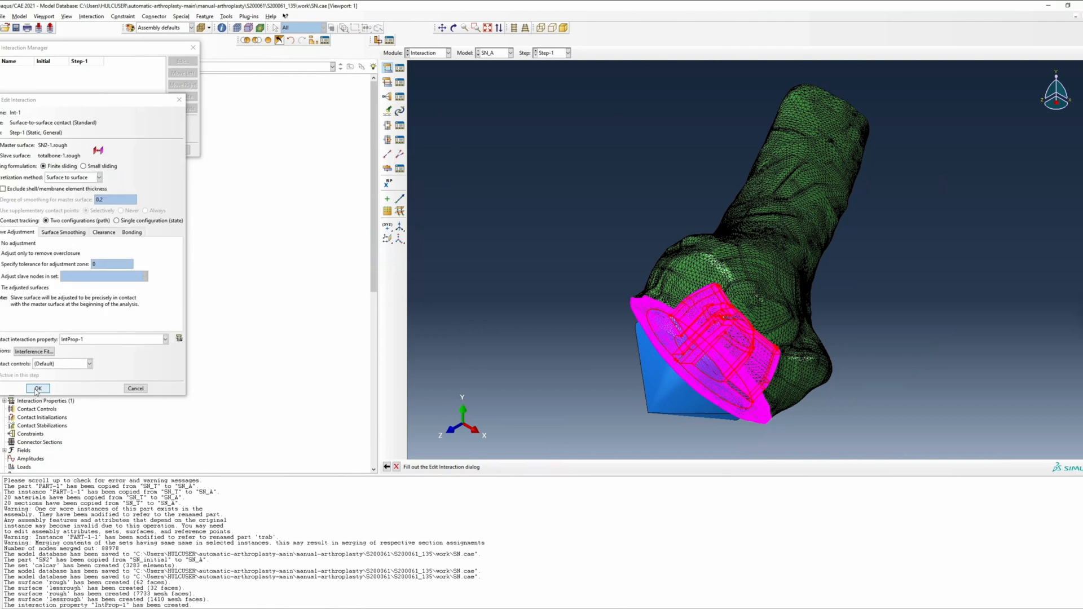
left_click(36, 388)
Step: Create a surface-to-surface contact with SN2-1.lessrough as master and totalbone-1.lessrough as slave, adjusting only to remove overclosure
left_click(10, 150)
left_click(22, 245)
double_click(292, 238)
double_click(291, 255)
left_click(17, 252)
Step: Give the lessrough contact a new property with penalty friction coefficient 0.4 and normal behaviour, and finish the interaction setup
left_click(173, 338)
left_click(11, 208)
left_click(9, 210)
left_click(22, 217)
left_click(85, 232)
left_click(79, 249)
left_click(16, 326)
type("0.4")
left_click(11, 206)
left_click(18, 225)
left_click(177, 150)
Step: Create a surface named contact on the SN2 part from all its rough and lessrough faces, selecting by angle
double_click(21, 104)
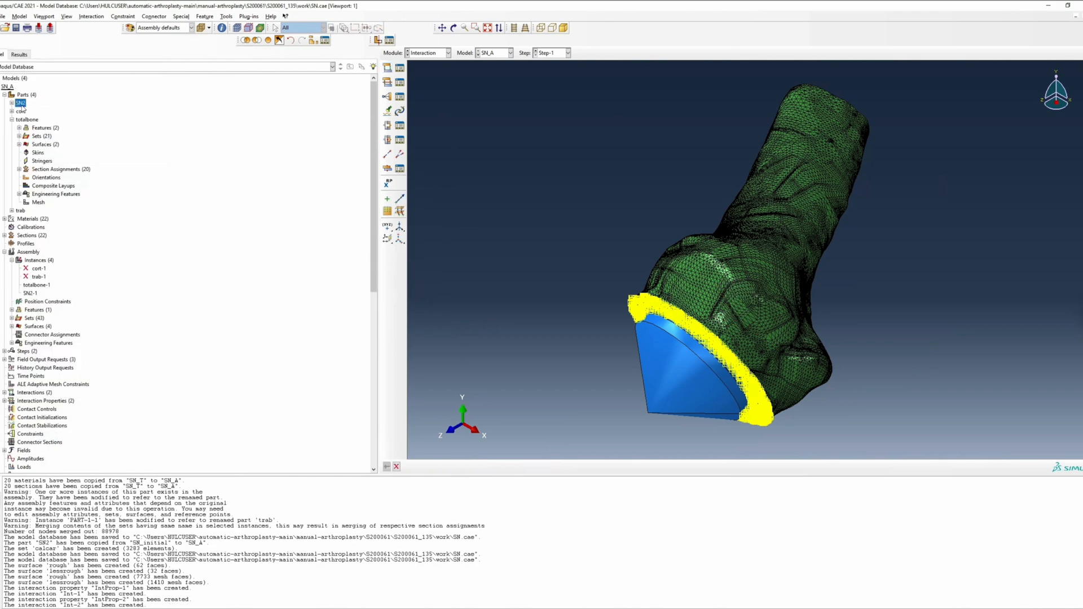
double_click(45, 128)
left_click(11, 374)
left_click(715, 299)
left_click(801, 293, "shift")
left_click_drag(801, 294, 875, 218, "ctrl+alt")
left_click(751, 220, "shift")
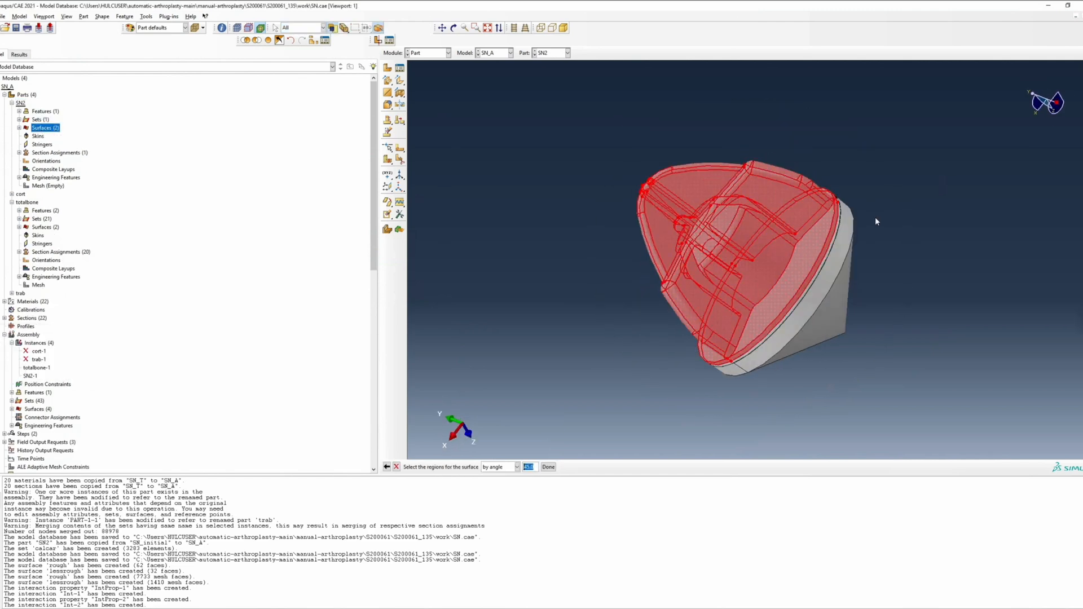
middle_click(876, 221)
Step: Create a mesh surface named contact on totalbone from the bone faces that meet the implant, selecting by angle, and save the model
double_click(45, 227)
type("contact")
key("Return")
left_click(502, 468)
left_click(496, 486)
left_click(818, 203)
middle_click(719, 189)
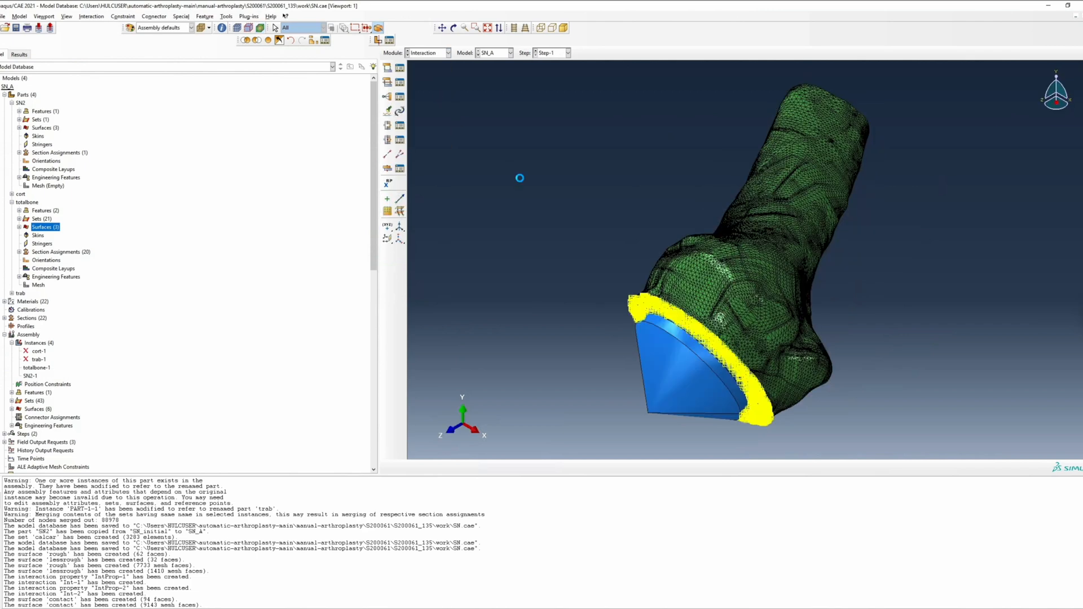
key("ctrl+s")
Step: Create a reference point at the apex of the implant's cone in the assembly
scroll(598, 373, "down", 7)
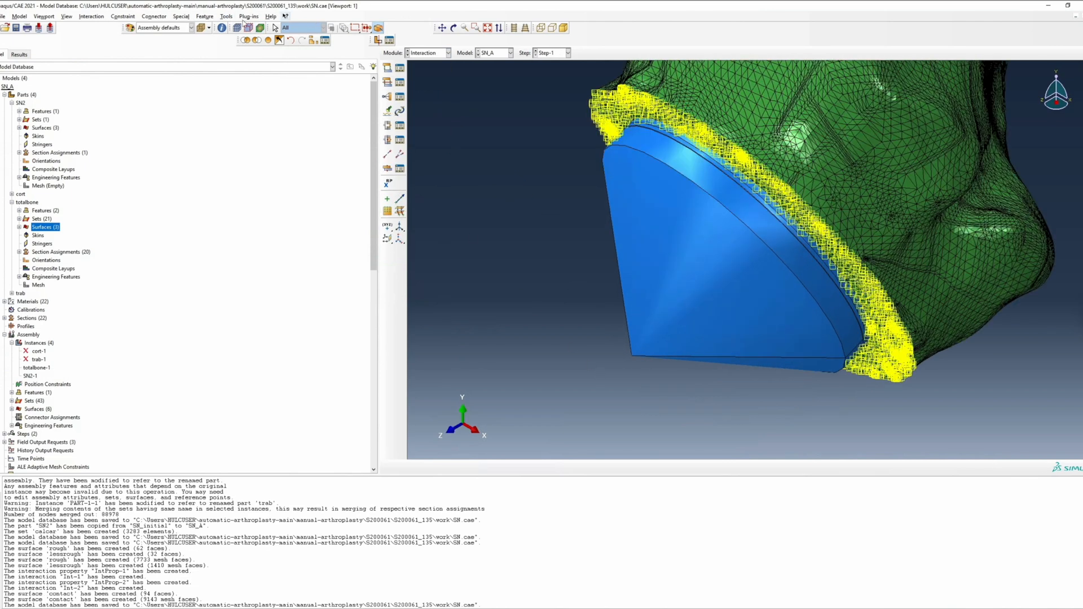
left_click(227, 17)
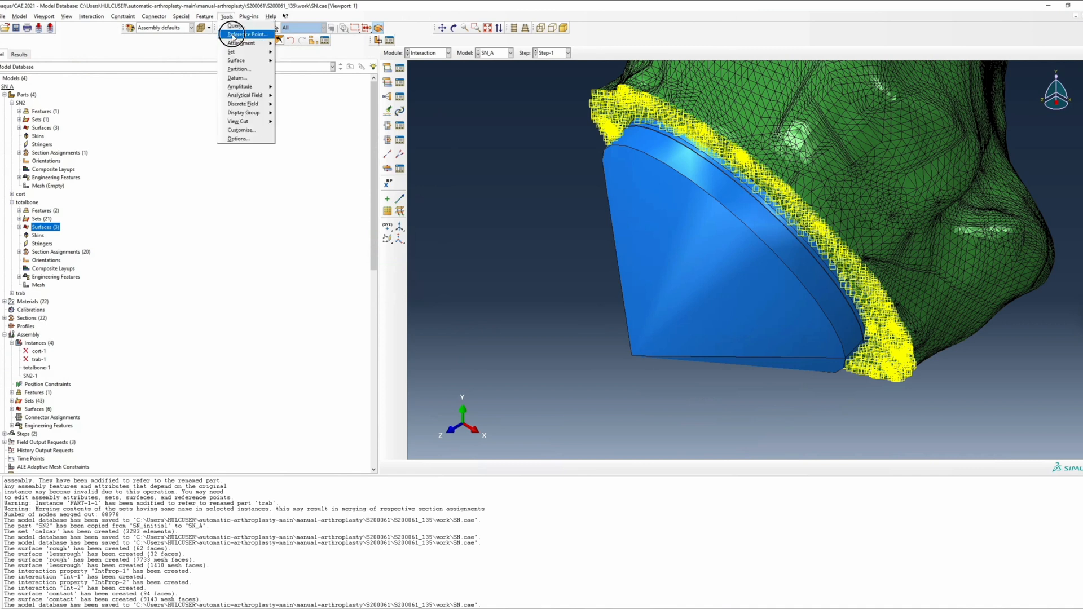
left_click(246, 35)
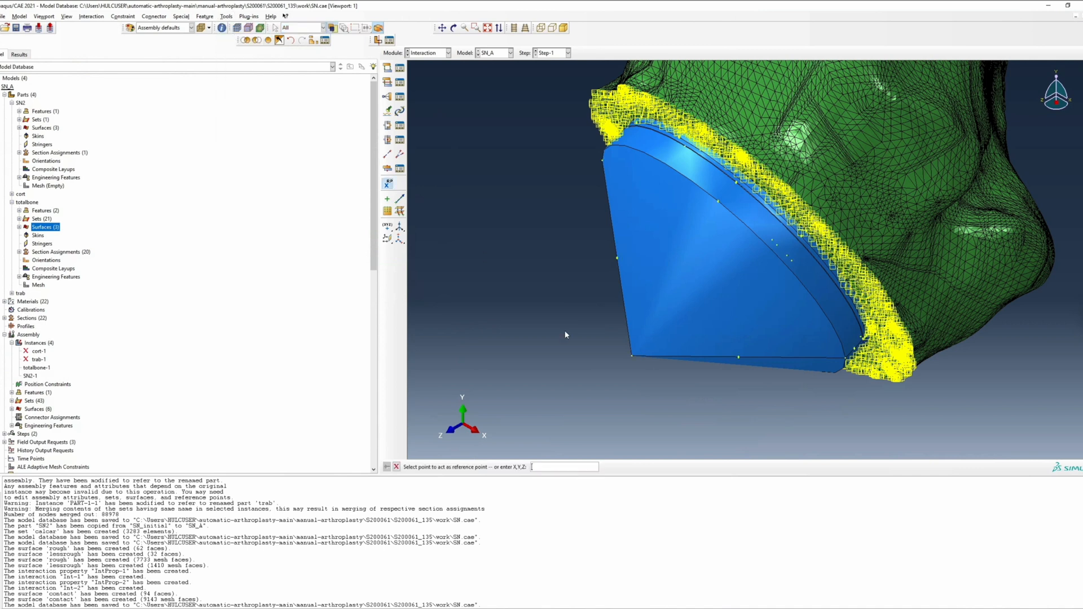
left_click(632, 356)
left_click(388, 97)
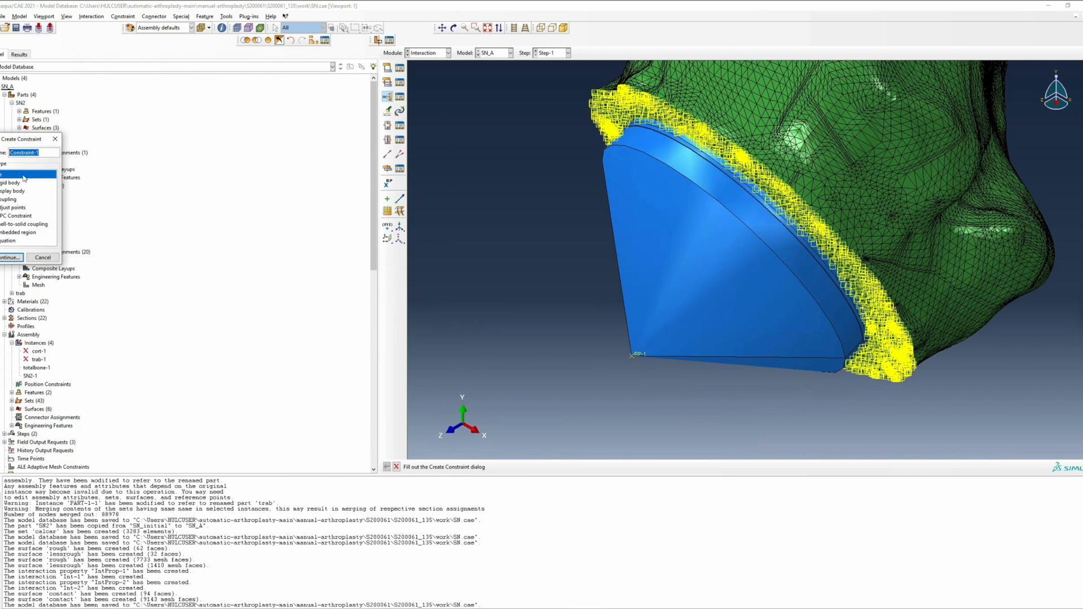
left_click(11, 259)
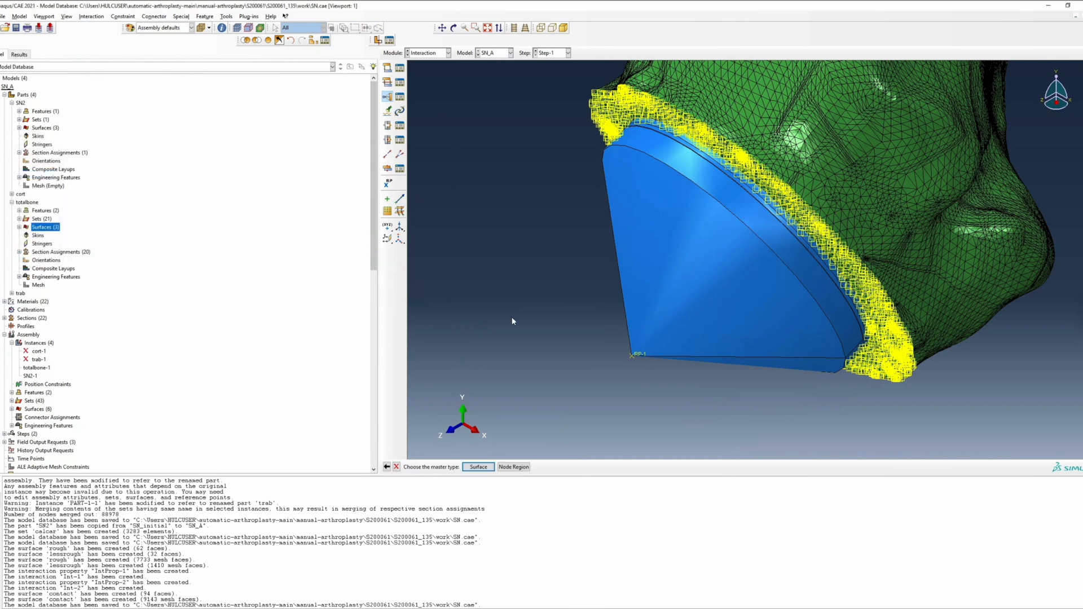
left_click(479, 468)
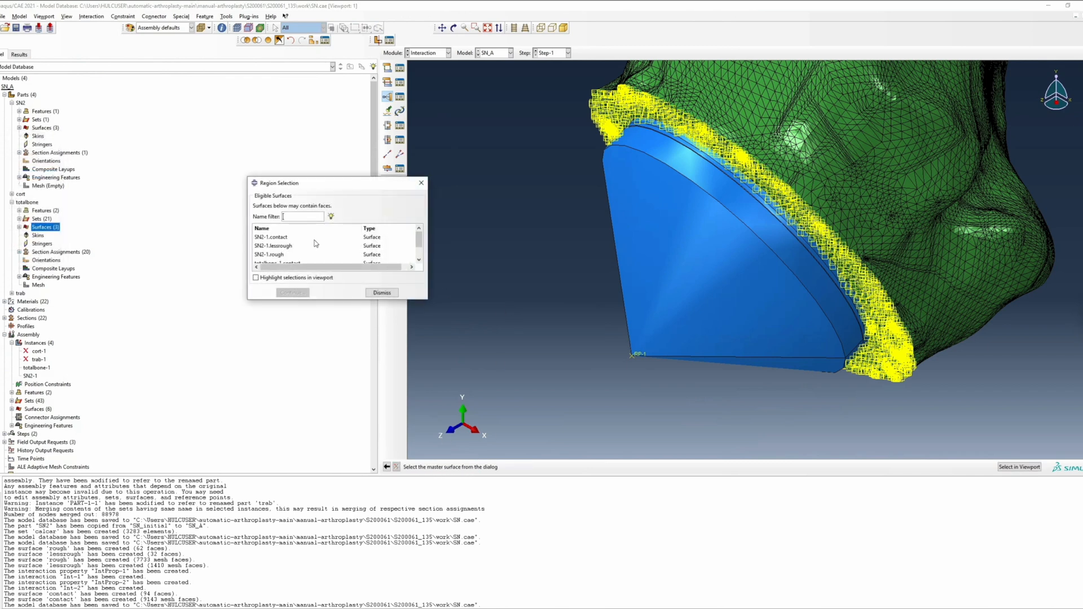
left_click(388, 296)
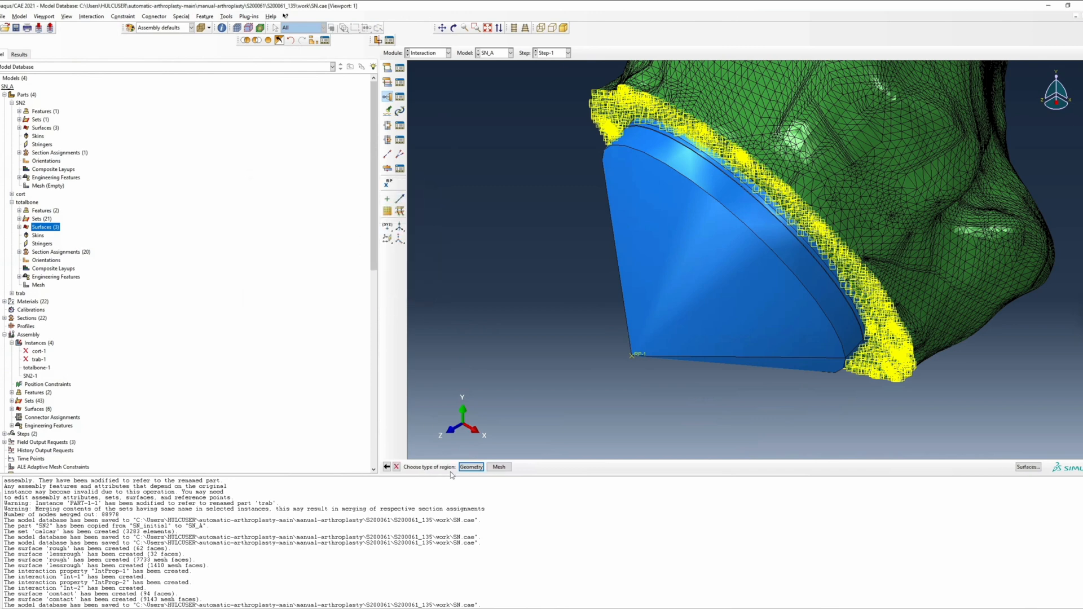
left_click(500, 468)
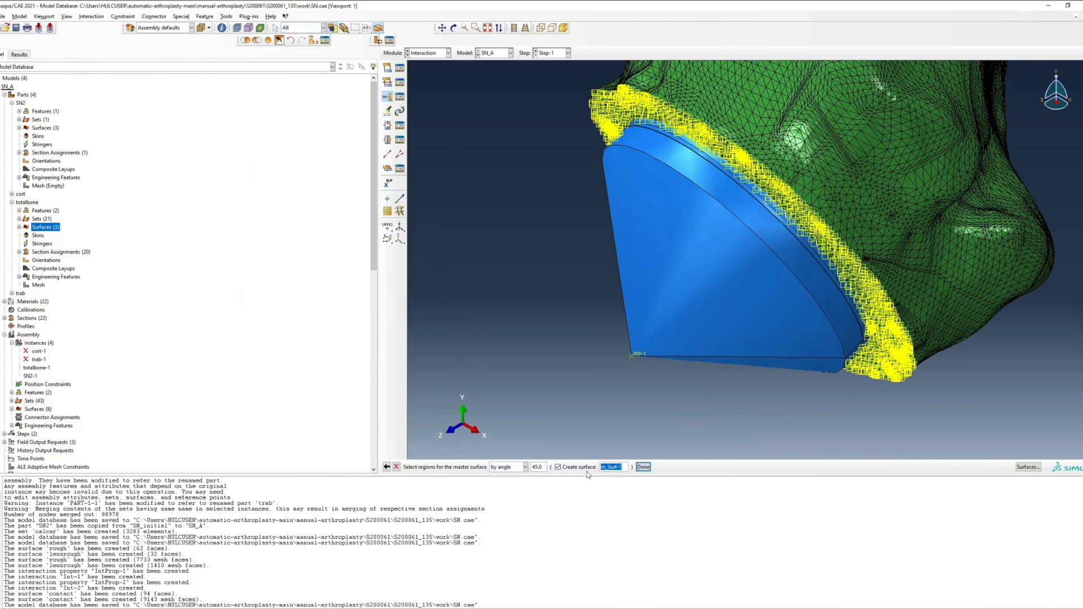
left_click(526, 467)
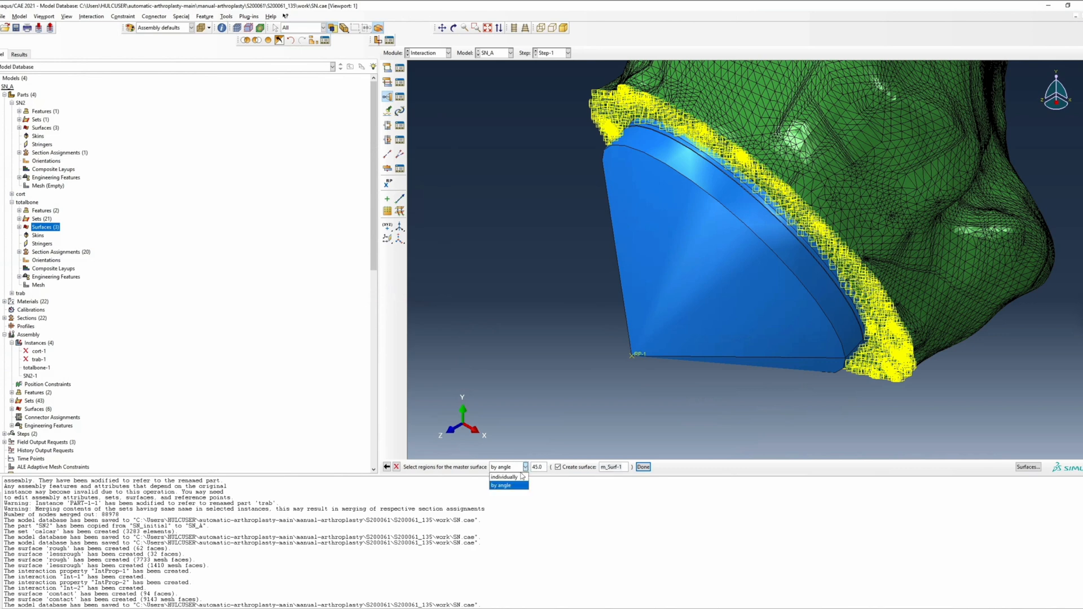
left_click(508, 477)
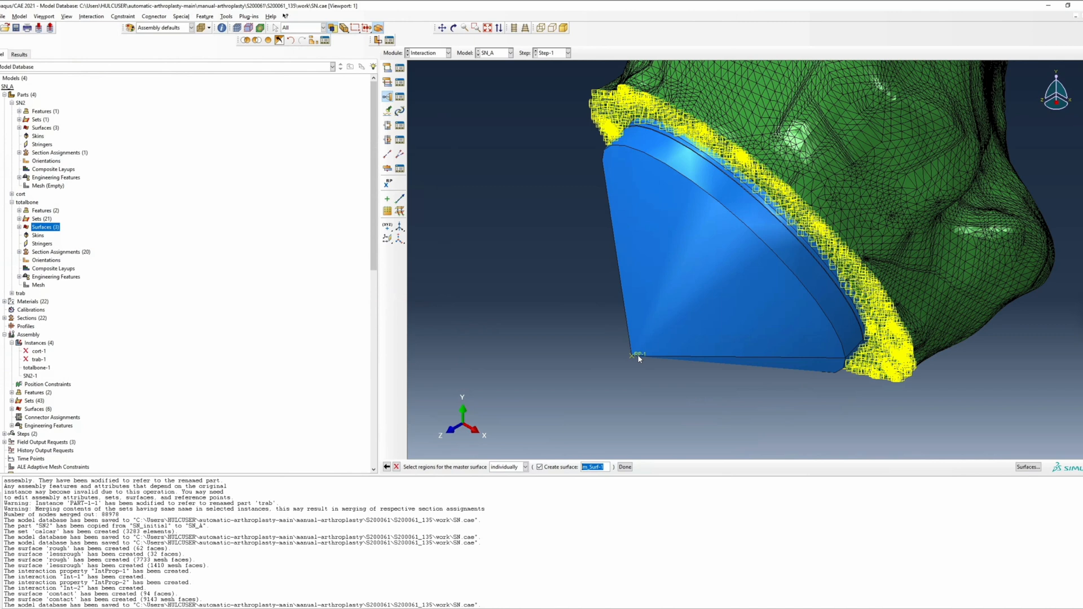
left_click(387, 468)
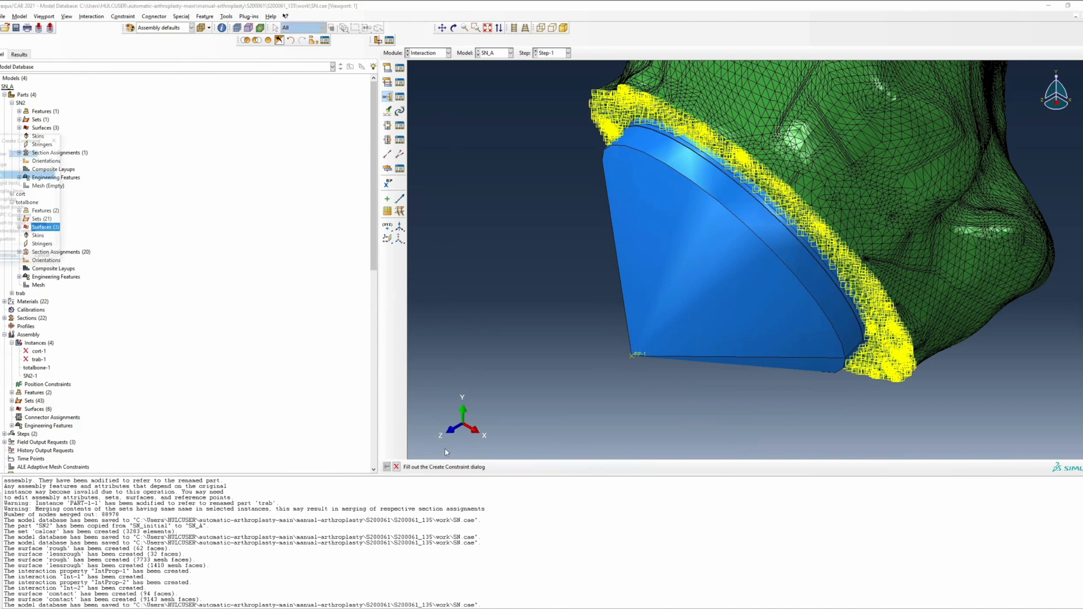
Step: Create a tie constraint with the reference point as the master node region and the implant's cone faces as the slave surface
left_click(514, 468)
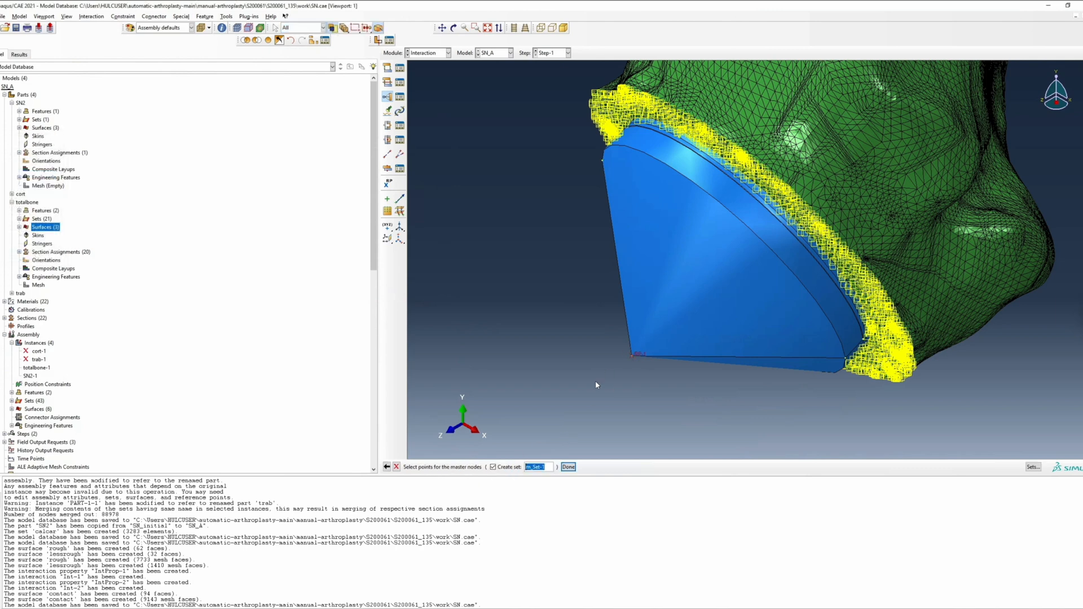
left_click(568, 467)
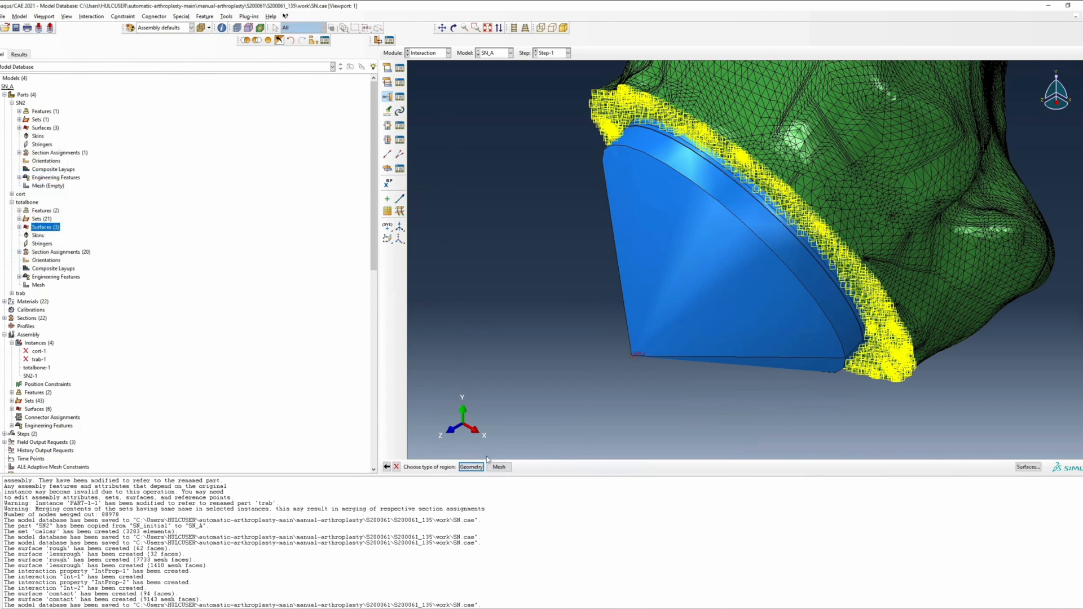
left_click(474, 466)
left_click(683, 312)
left_click(797, 368, "shift")
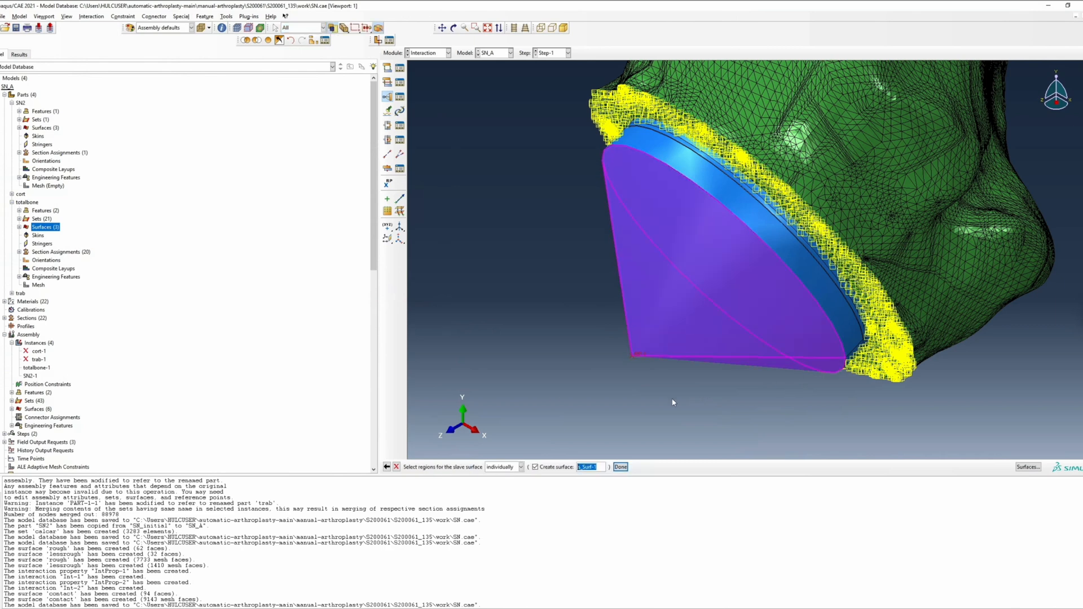
left_click(623, 467)
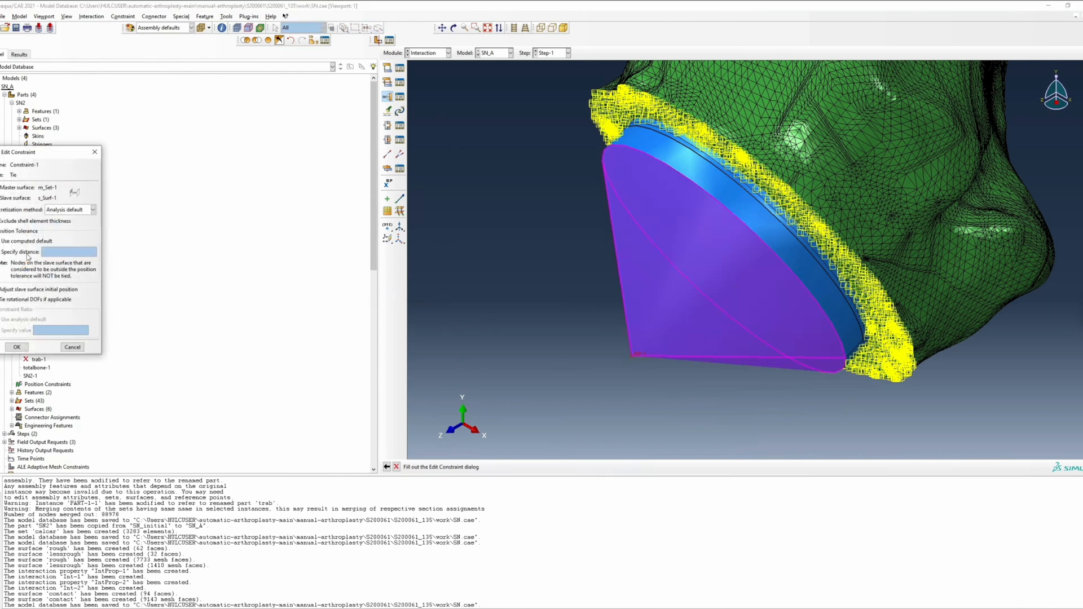
left_click(18, 347)
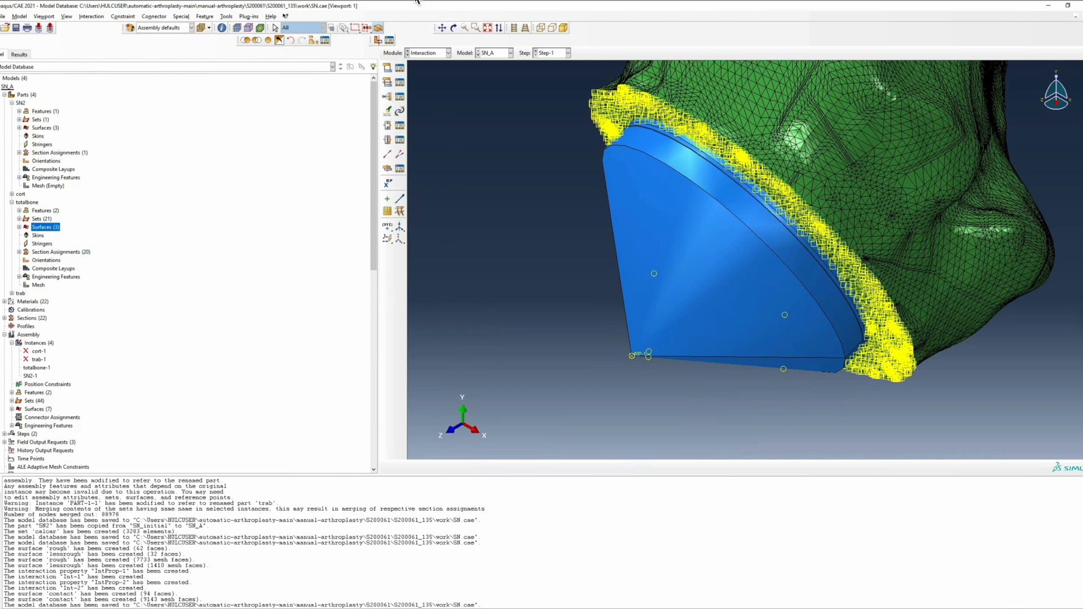
Step: Apply a concentrated force in Step-1 at the reference point with CF1 70.92, CF2 276.1591 and CF3 -434
left_click(444, 53)
left_click(419, 104)
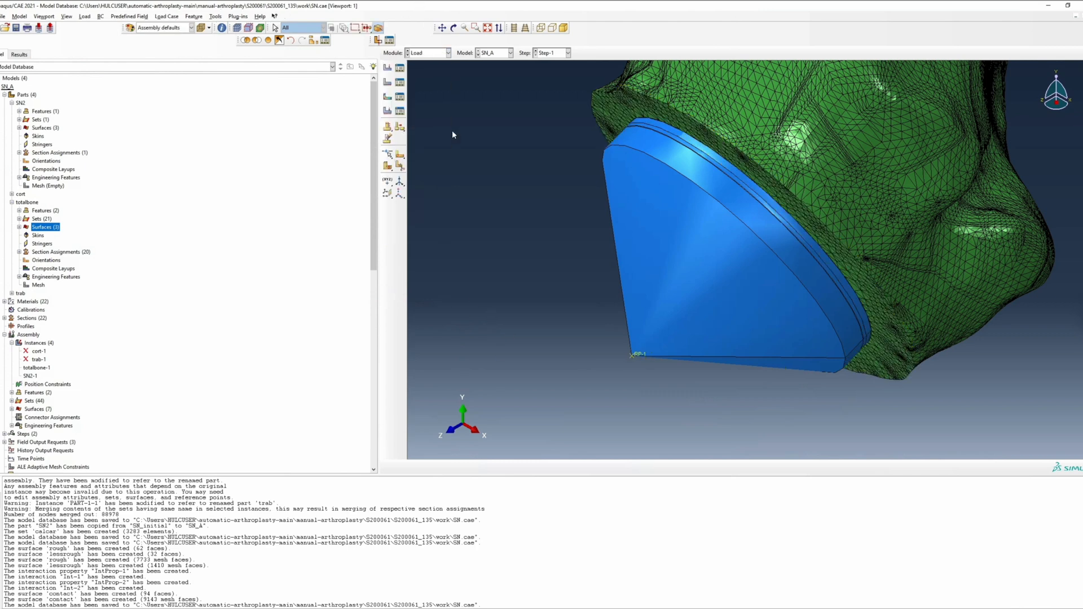
left_click(387, 68)
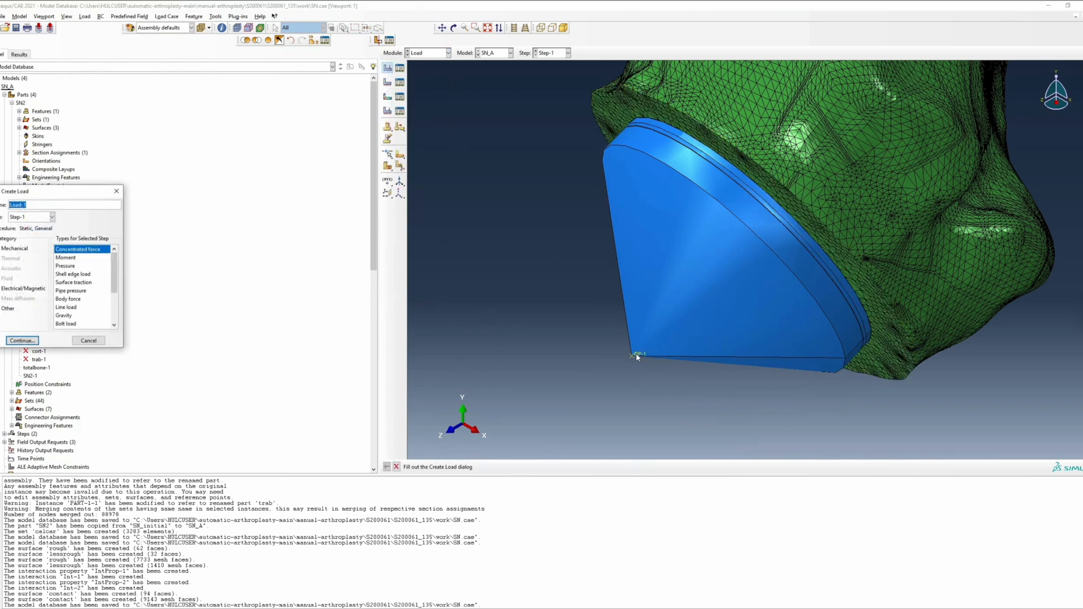
left_click(22, 340)
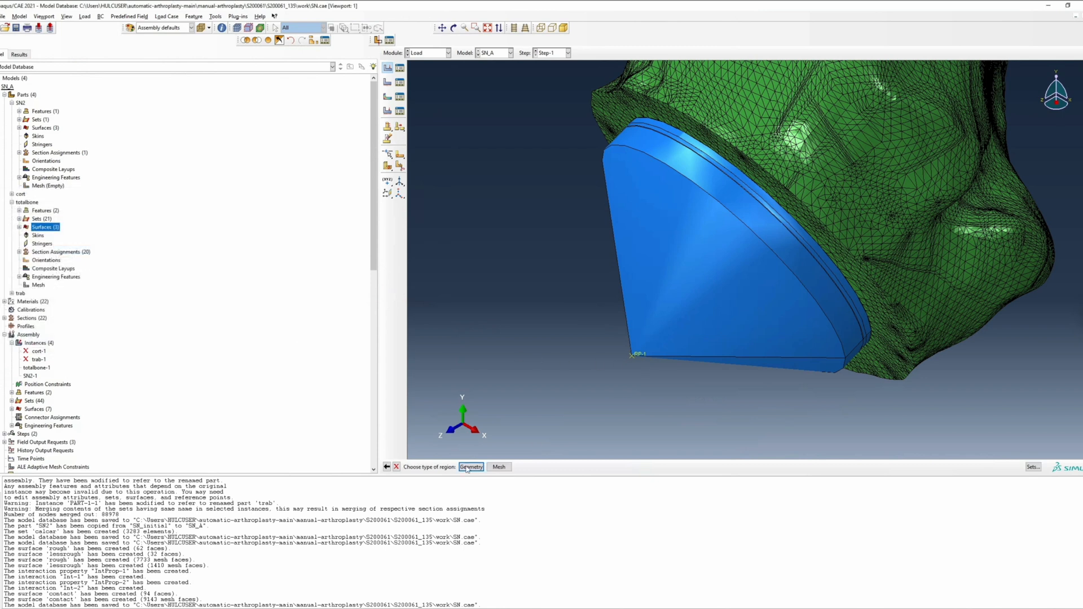
left_click(470, 468)
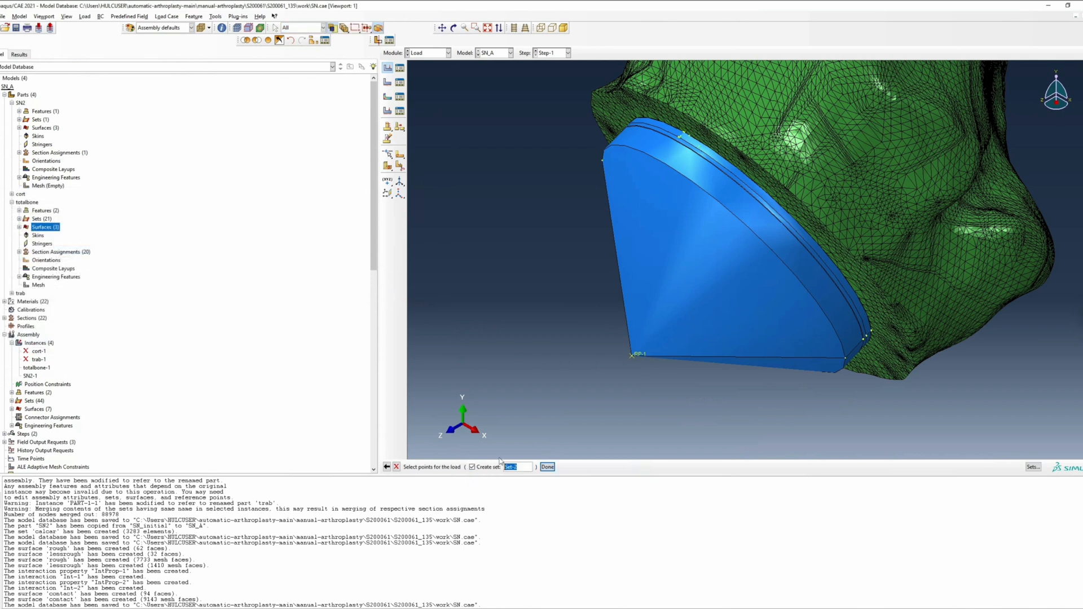
left_click(635, 355)
left_click(548, 467)
left_click(244, 138)
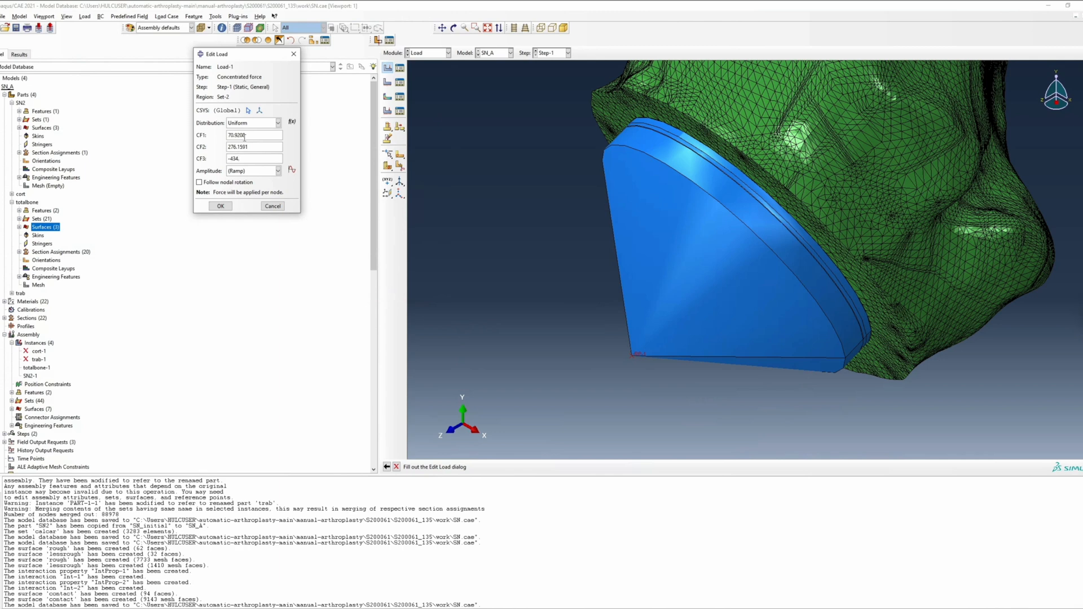
left_click(221, 206)
Step: Create a Symmetry/Antisymmetry/Encastre boundary condition in Step-1 on the mesh nodes of the bone shaft's cut end, selected by angle
left_click(388, 84)
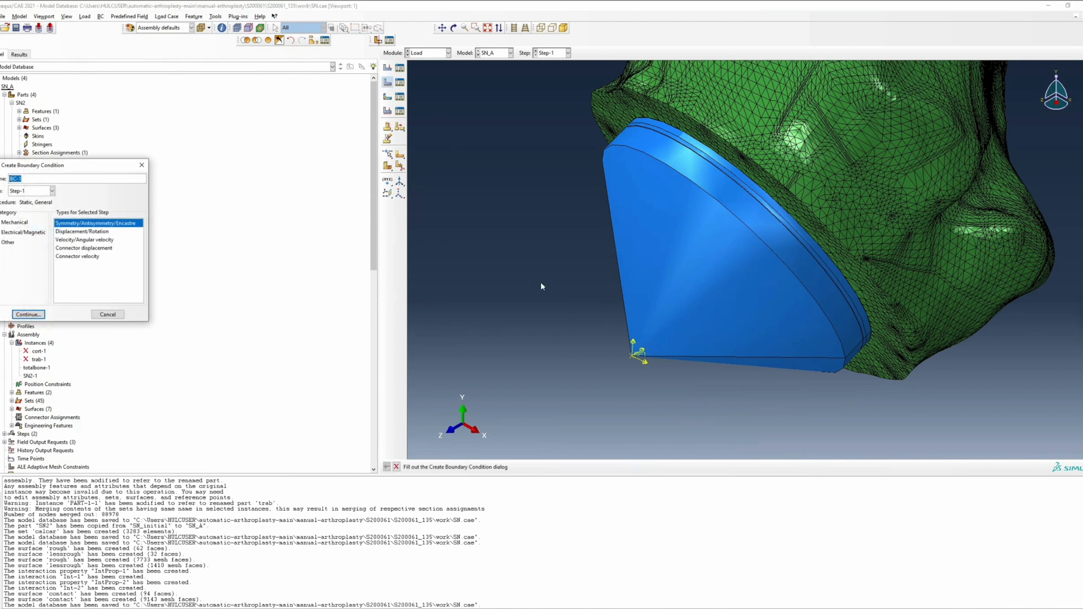
scroll(540, 282, "down", 4)
left_click_drag(541, 282, 541, 283, "ctrl+alt")
left_click_drag(541, 283, 542, 286, "ctrl+alt")
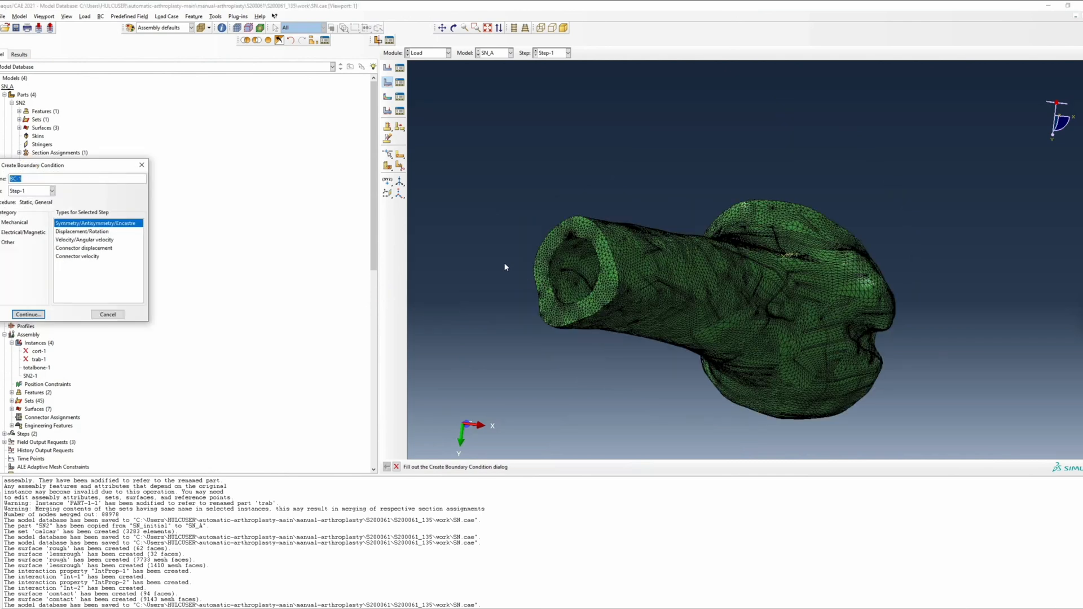
left_click(28, 314)
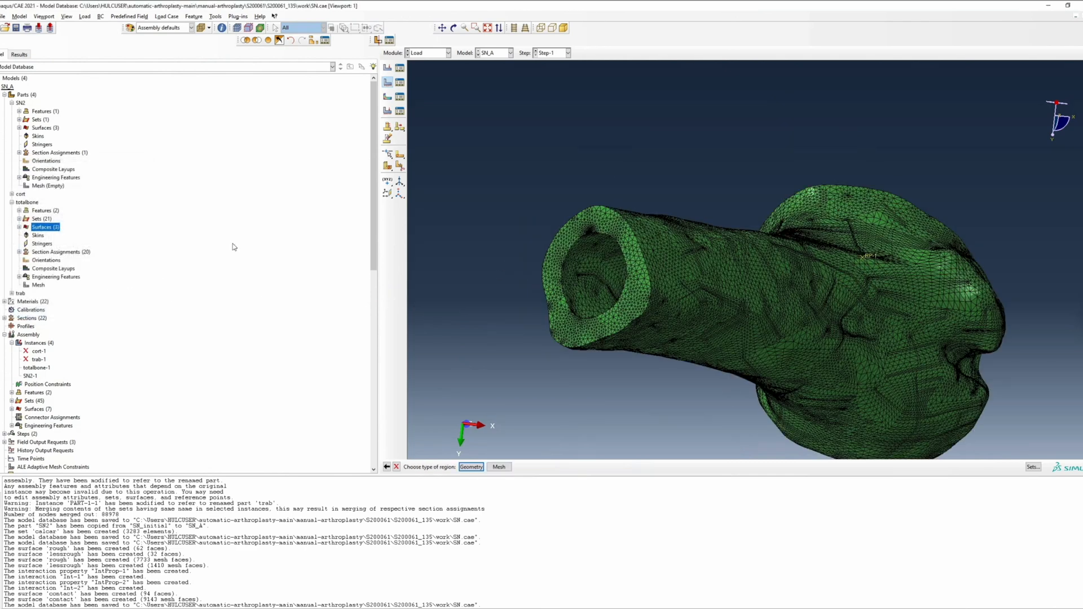
left_click(500, 468)
left_click(546, 469)
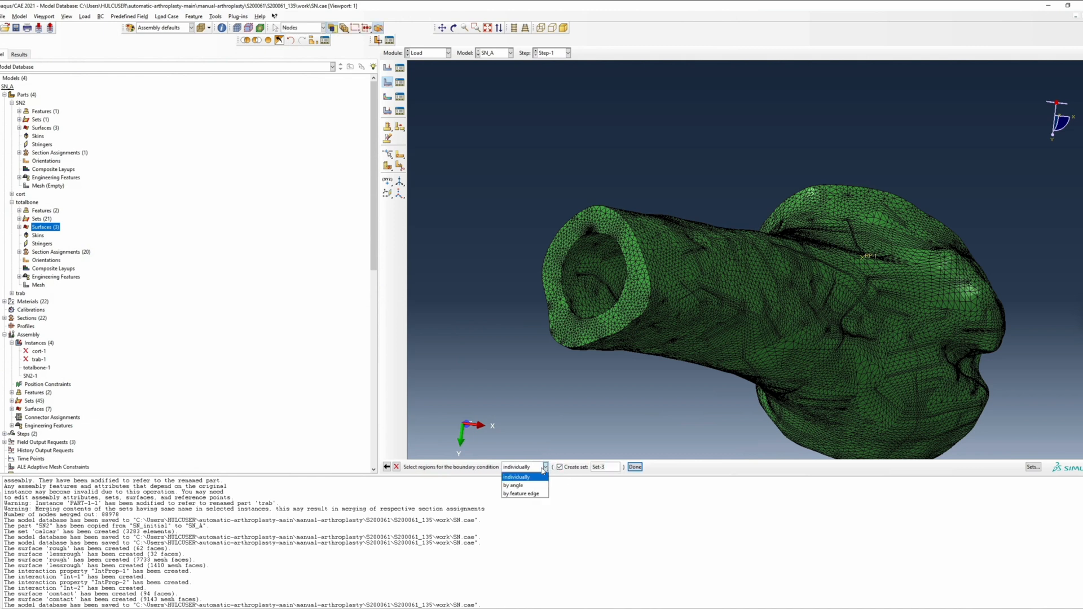
left_click(533, 484)
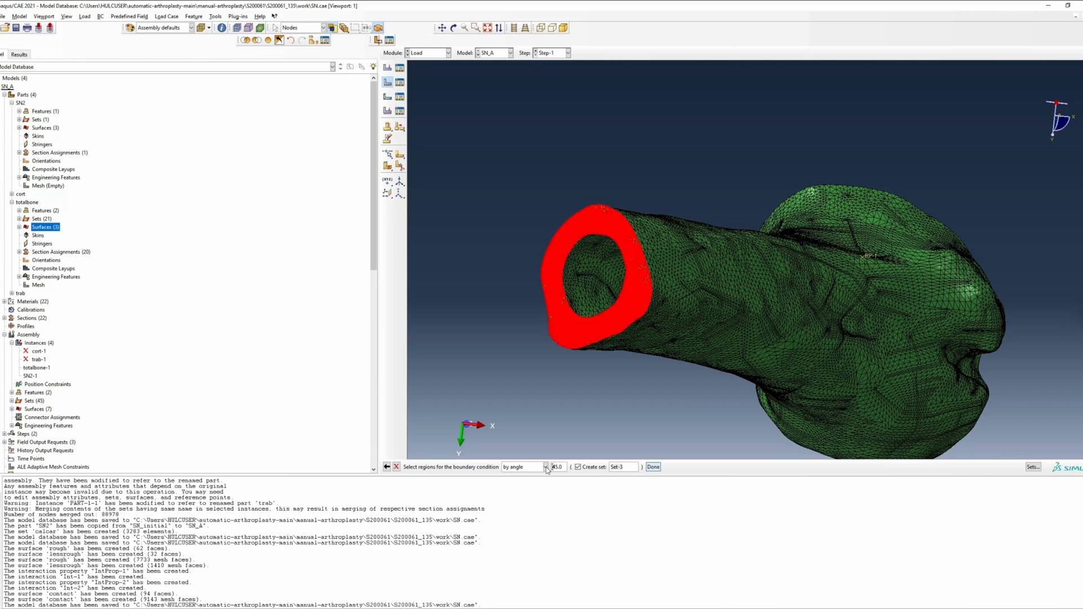
left_click(653, 468)
Step: Set the boundary condition to ENCASTRE and save the model database
left_click(6, 316)
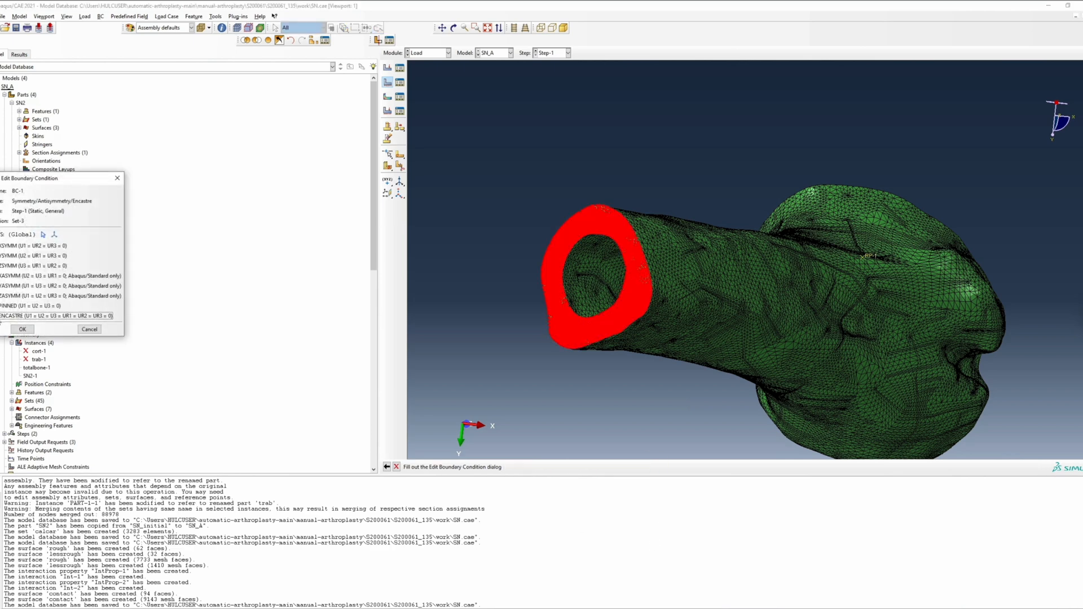
left_click(21, 330)
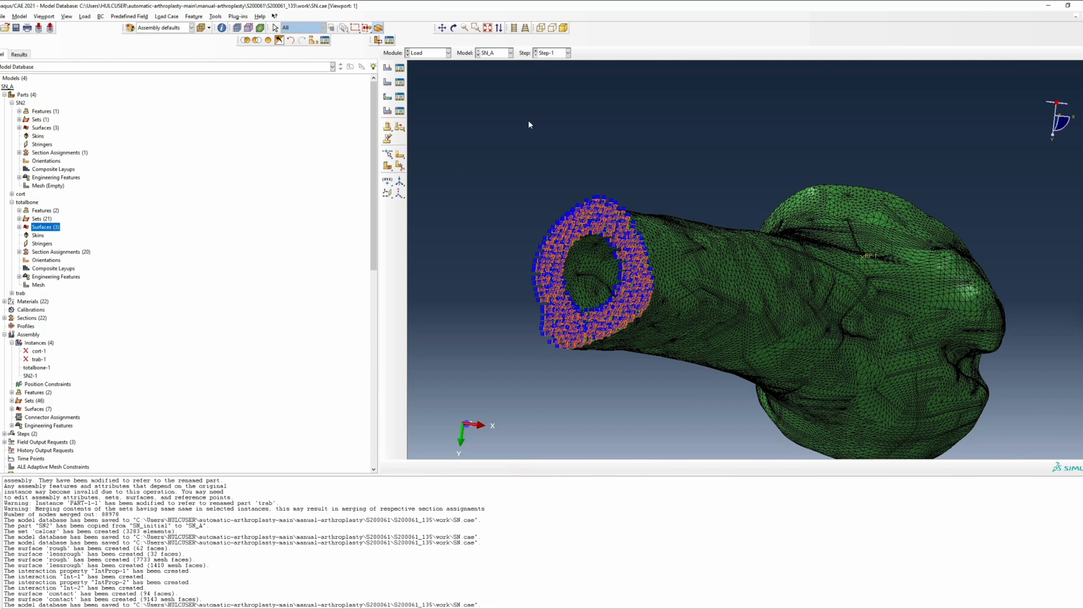
left_click_drag(528, 120, 528, 120, "ctrl+alt")
scroll(529, 122, "down", 3)
scroll(529, 120, "up", 3)
key("ctrl+s")
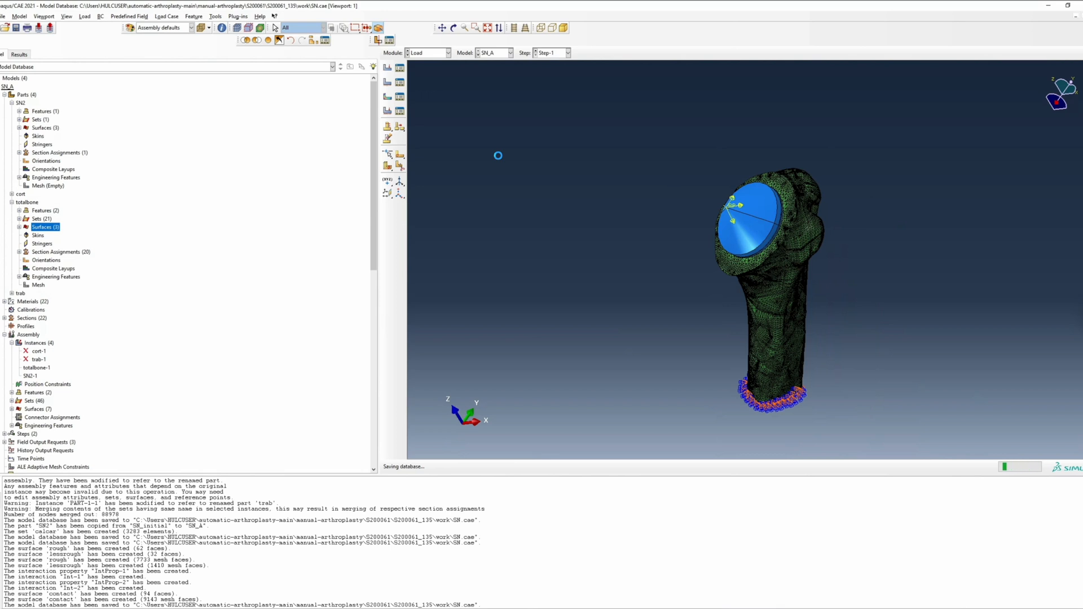
Step: Seed the SN2 part for meshing, with curvature control at a maximum deviation factor of 0.05
left_click(448, 55)
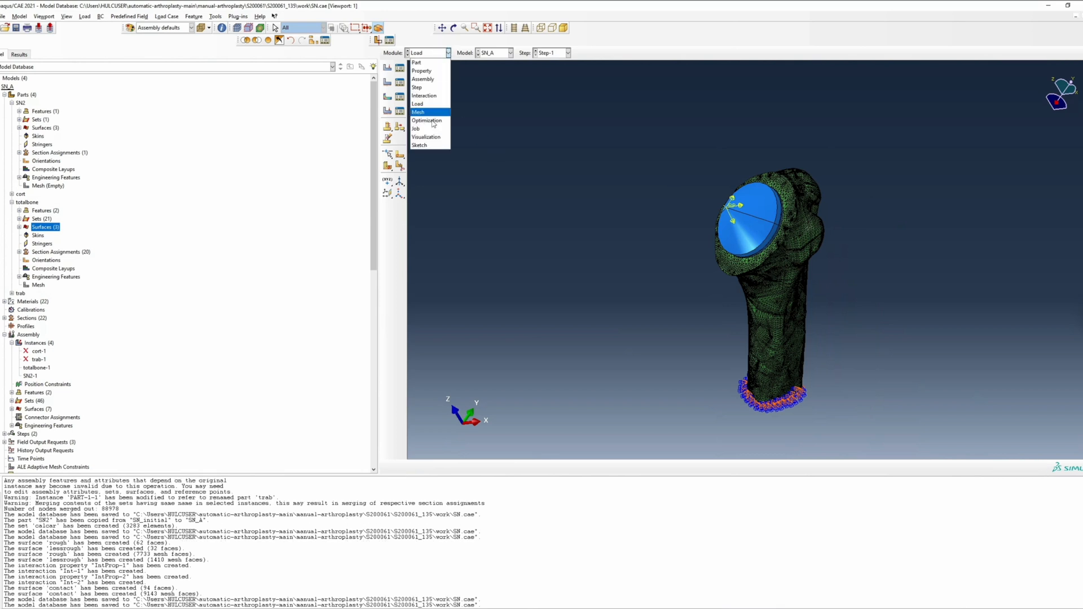
left_click(435, 115)
left_click(572, 53)
left_click(612, 53)
left_click(605, 62)
left_click(388, 67)
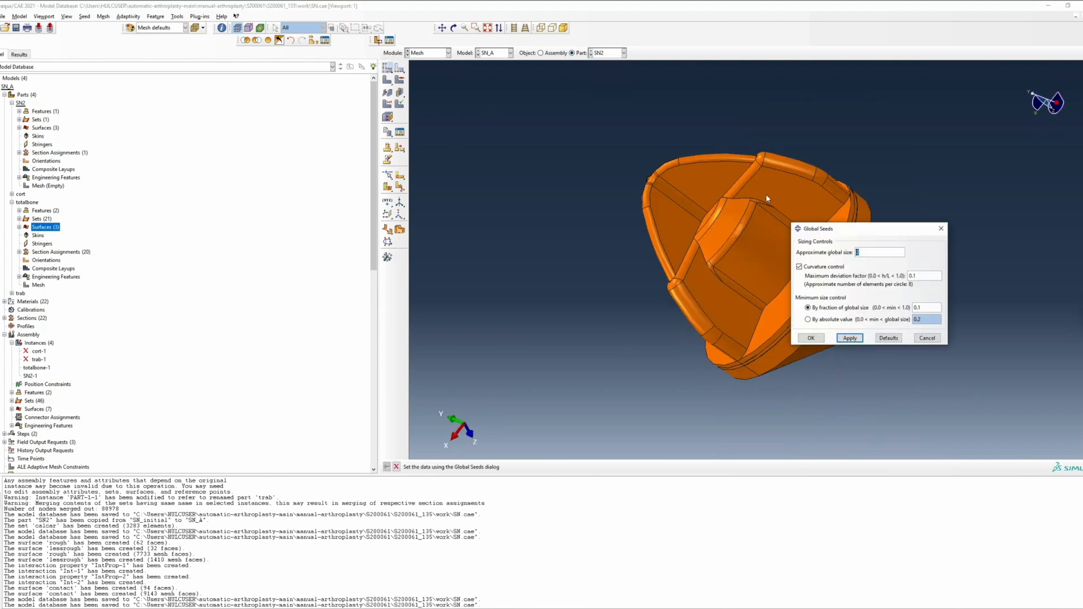
key("Tab")
key("Tab")
type("0.05")
key("Tab")
key("Tab")
type("0")
left_click(810, 338)
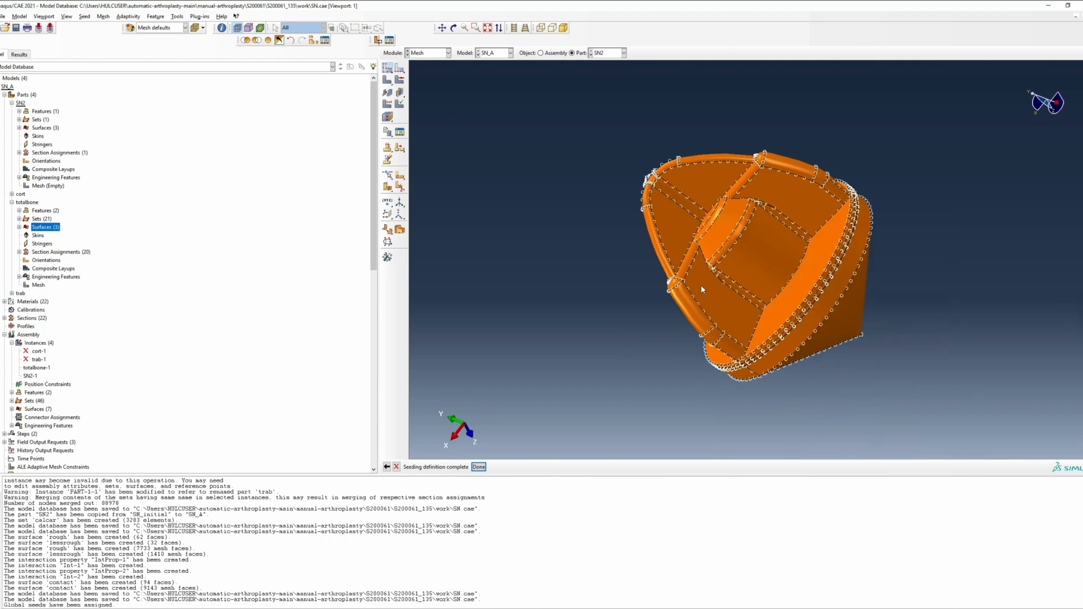
Step: Set the mesh controls of the whole SN2 implant to free tetrahedral elements
left_click(400, 79)
left_click(634, 289)
left_click(587, 404)
left_click_drag(928, 439, 491, 64)
left_click(584, 467)
left_click(587, 404)
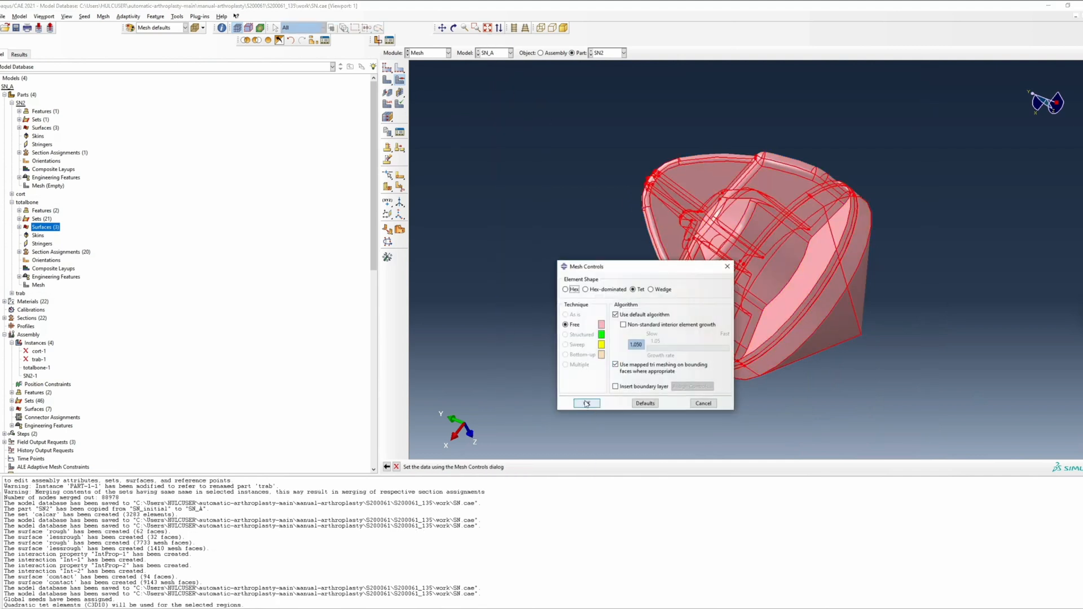
Step: Assign standard quadratic 3D Stress tetrahedra (C3D10) to the whole SN2 implant and mesh the part
left_click(388, 105)
left_click_drag(920, 428, 593, 104)
left_click(522, 467)
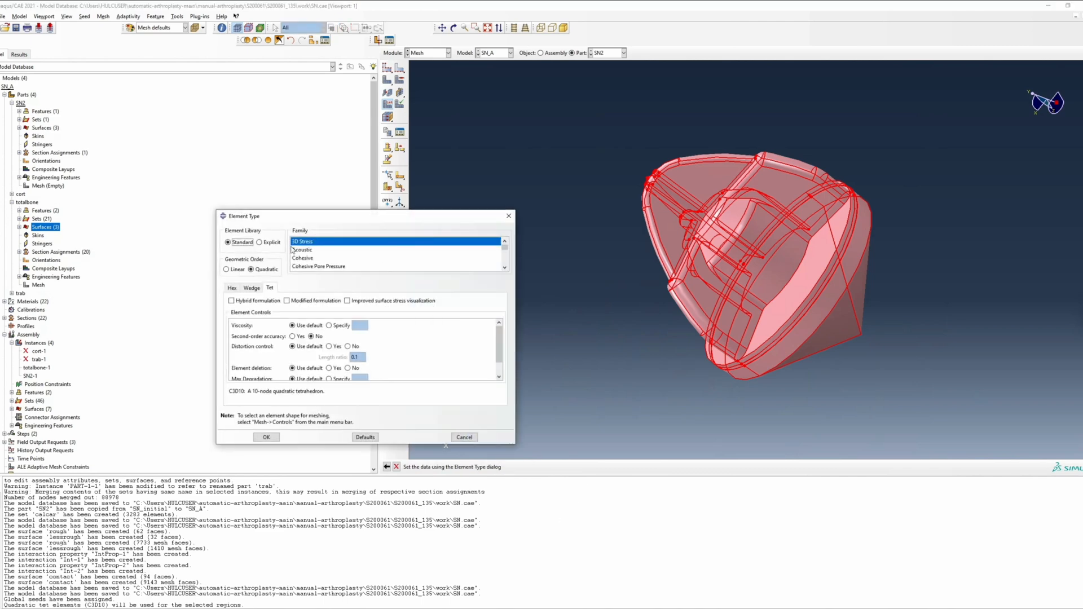
left_click(266, 437)
left_click(388, 83)
left_click(460, 468)
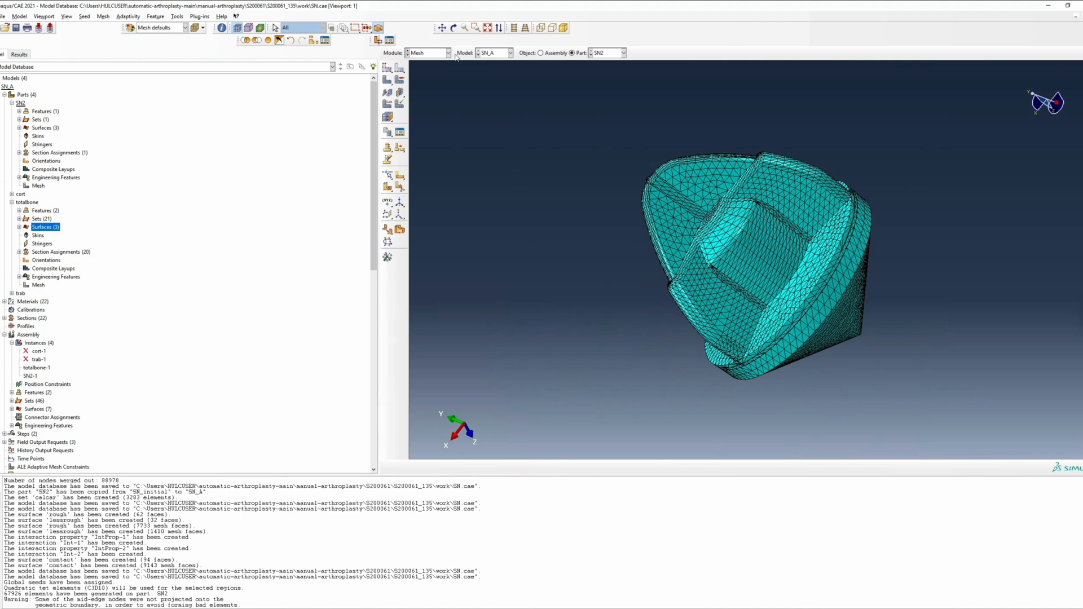
Step: Start a new job for model SN_A, naming it after the existing input file S200061_520N_Norm_PN in the MultiQueuedFiles folder
left_click(429, 52)
left_click(427, 120)
left_click(436, 54)
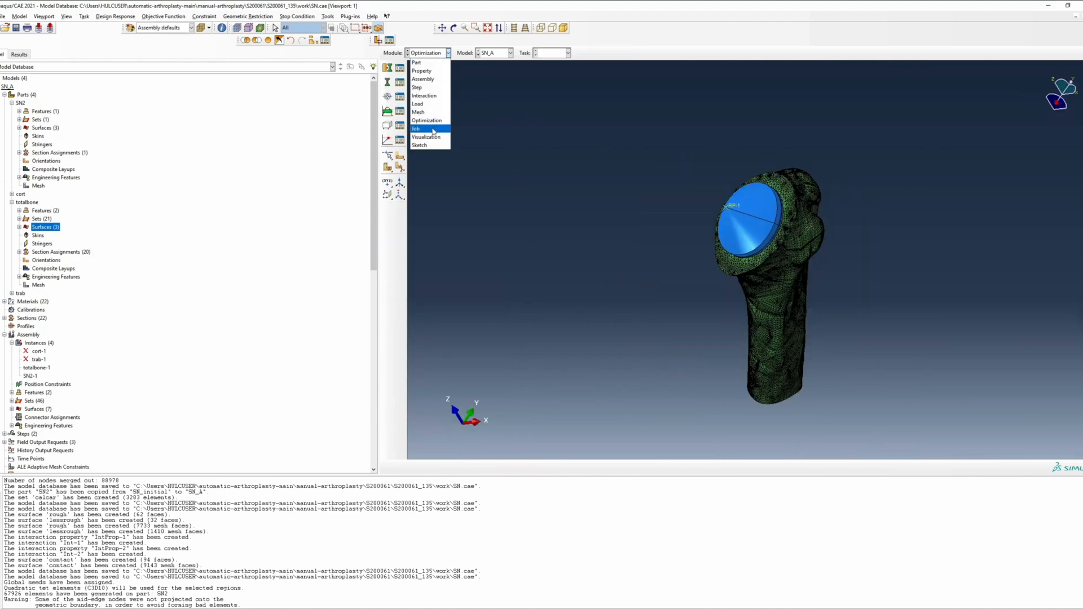
left_click(428, 128)
left_click(388, 55)
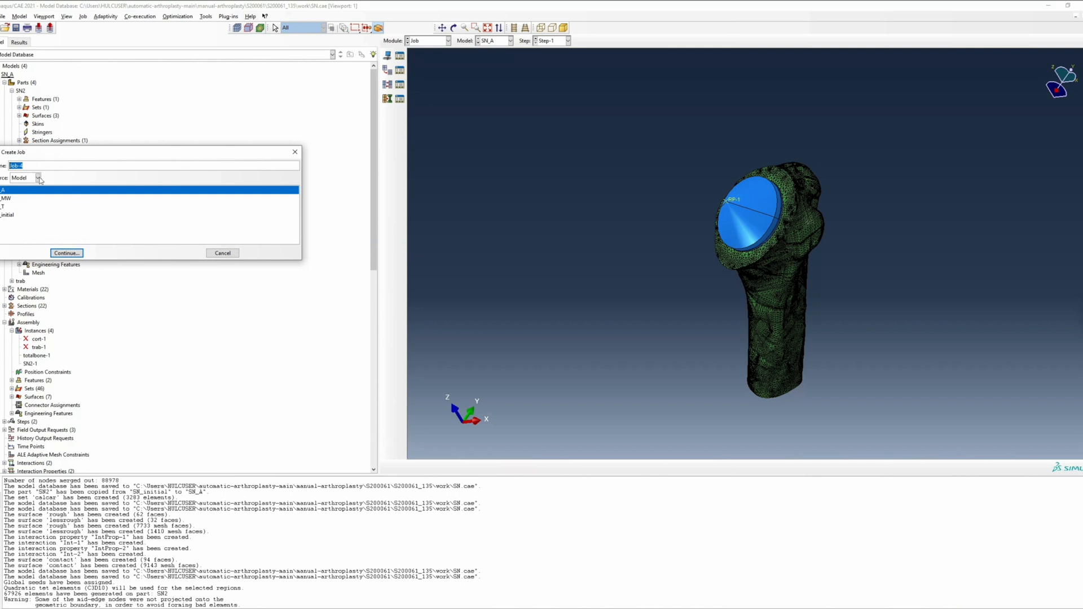
key("alt+Tab")
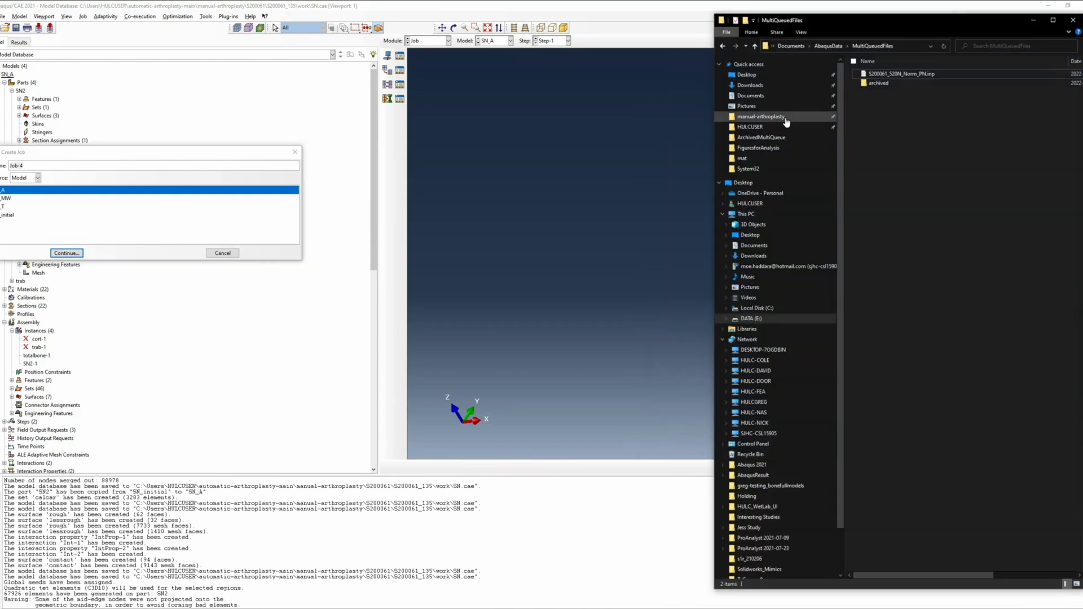
left_click(917, 74)
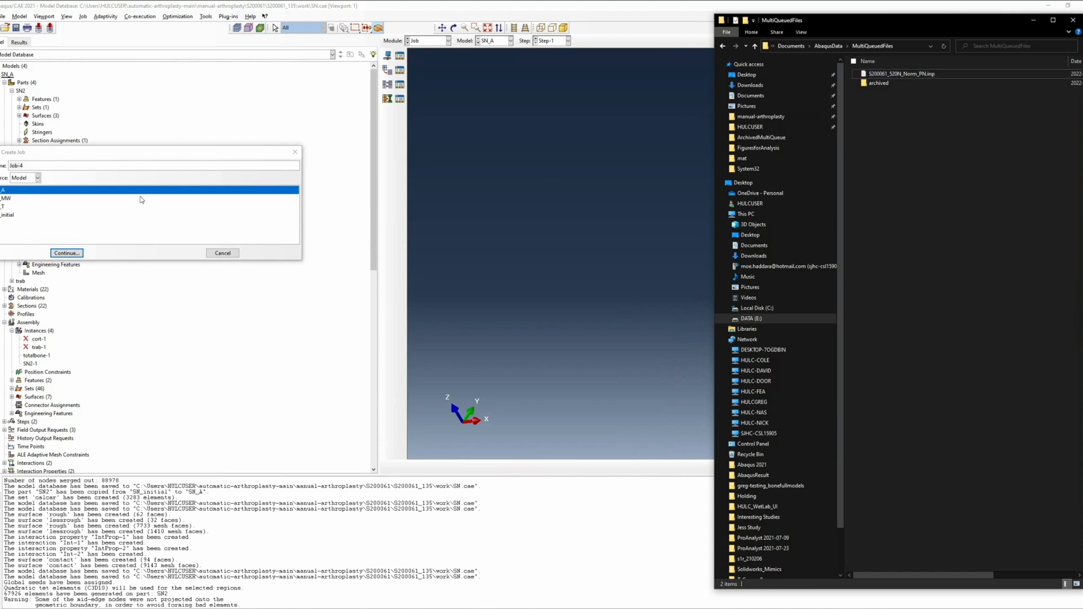
left_click(25, 165)
left_click_drag(25, 166, 8, 167)
type("S200061_520N_Norm_PN")
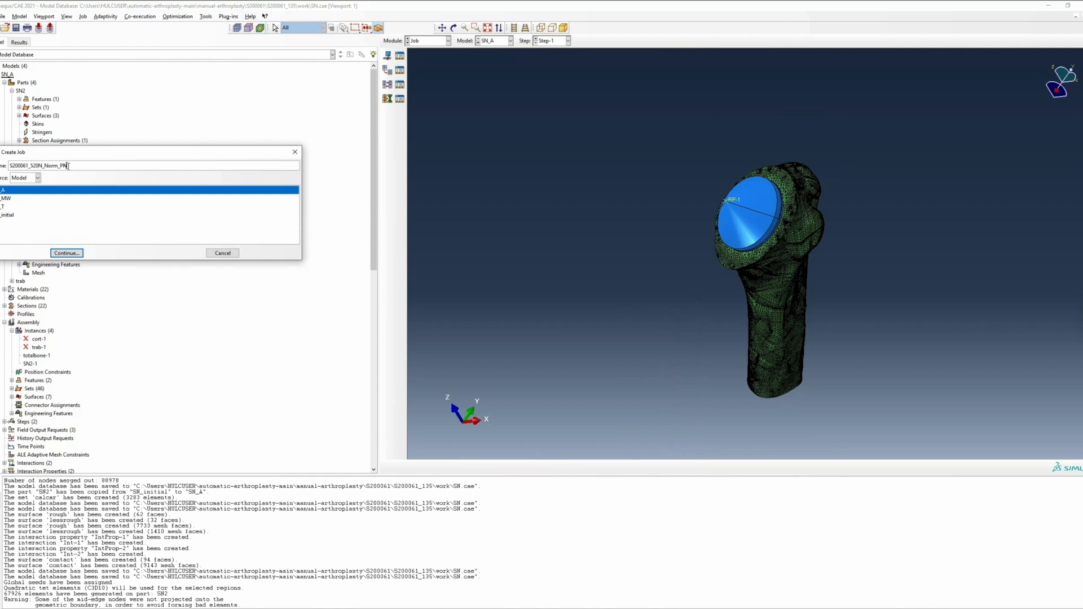
Step: Change the job name to S200061_520N_Norm_SN and create it as a full analysis run in the background immediately
key("BackSpace")
key("BackSpace")
type("SN")
left_click(67, 253)
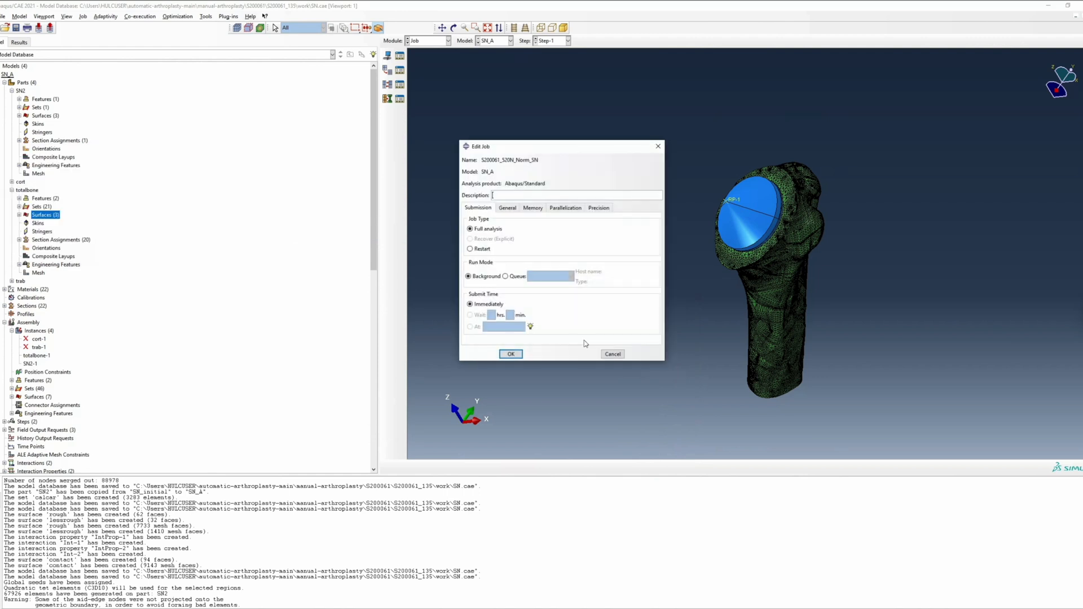
left_click(511, 354)
Step: Write the input file for the job S200061_520N_Norm_SN
scroll(372, 357, "down", 5)
scroll(372, 357, "down", 10)
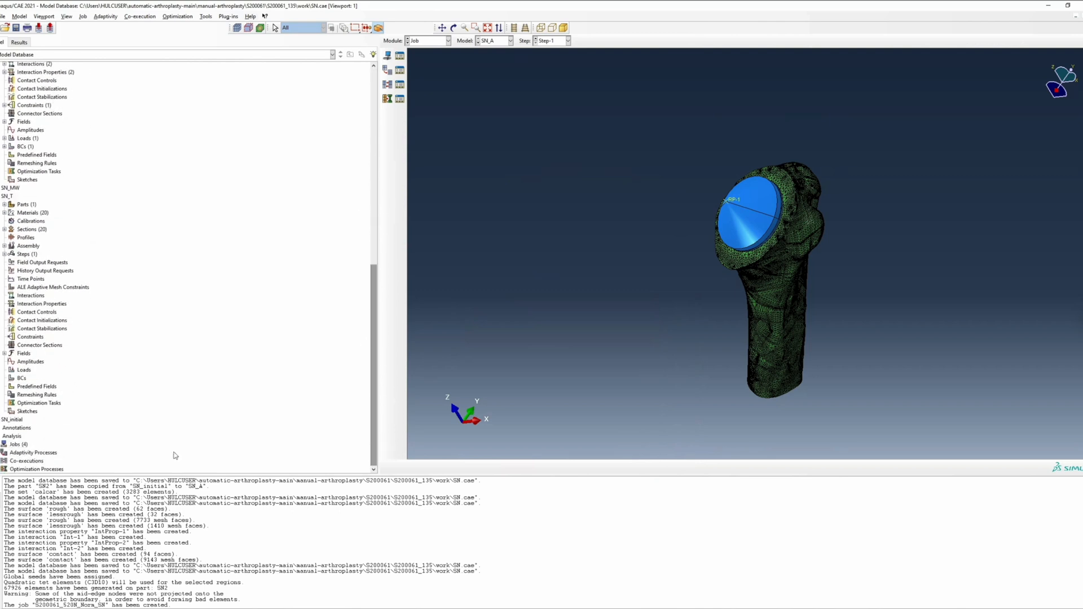
right_click(19, 446)
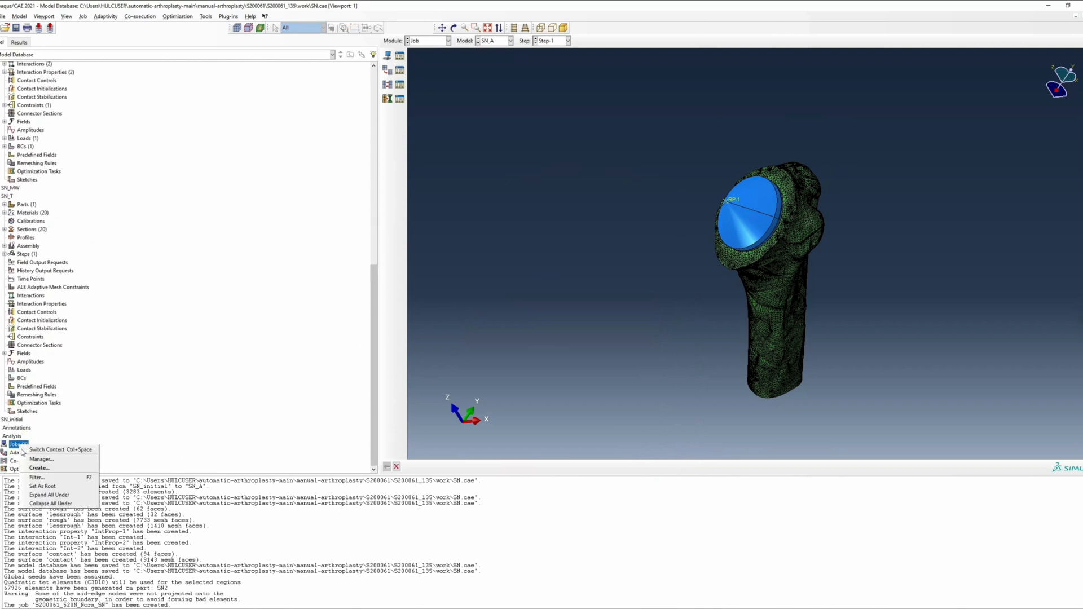
key("Escape")
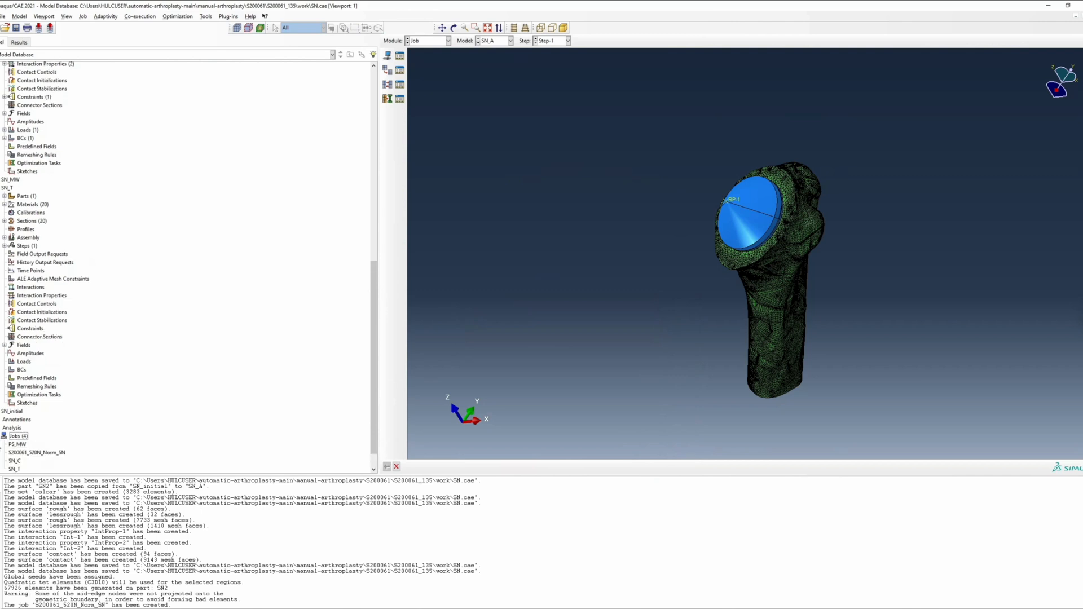
scroll(26, 451, "down", 2)
left_click(31, 436)
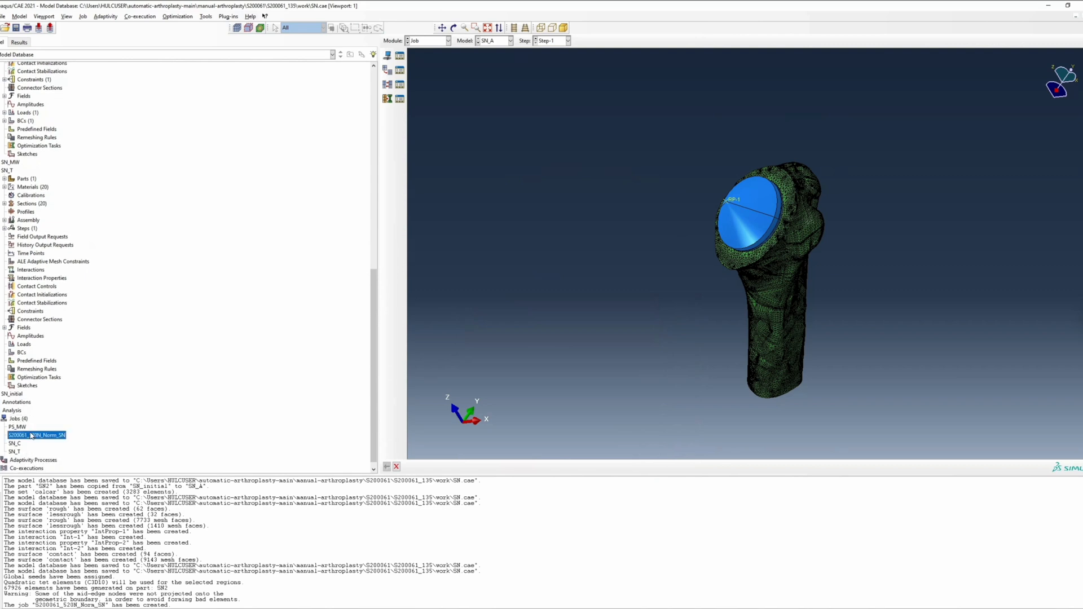
right_click(31, 436)
left_click(55, 486)
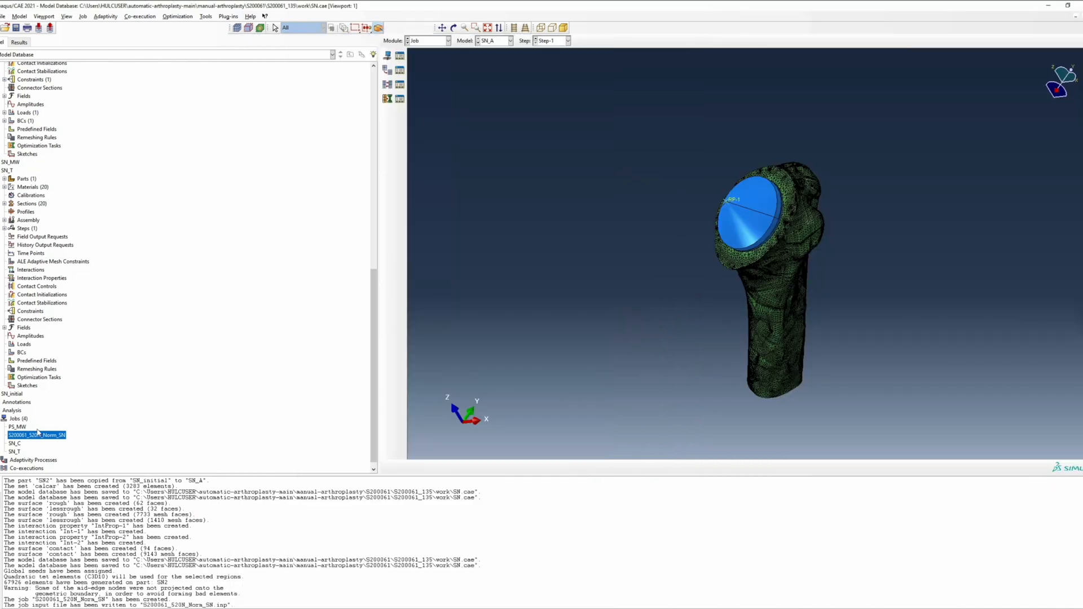
Step: Run a data check on the job S200061_520N_Norm_SN, overwriting the existing job files
right_click(38, 434)
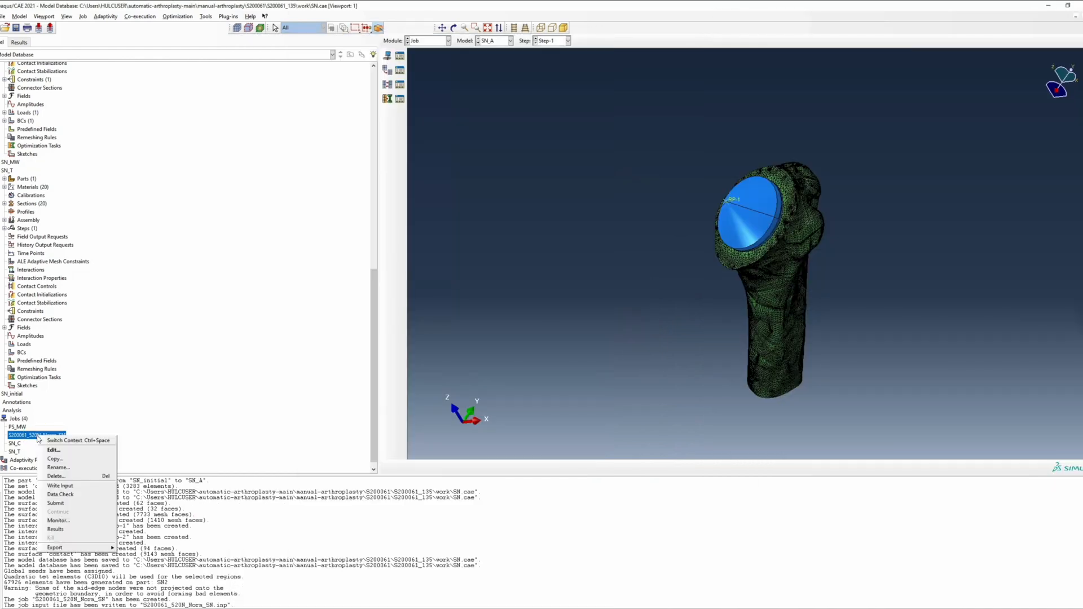
left_click(59, 495)
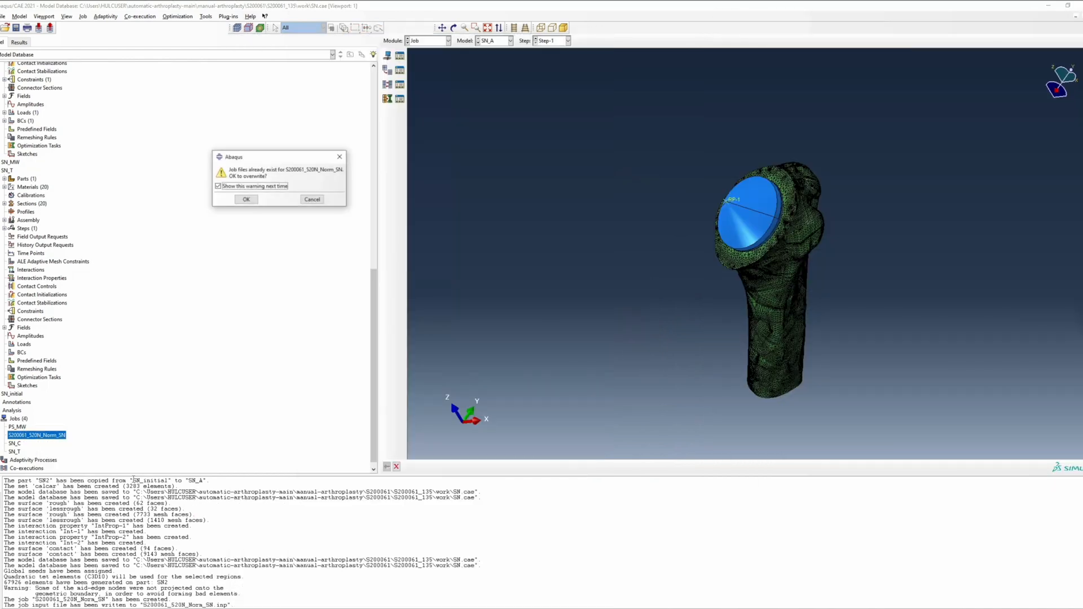
left_click(247, 200)
left_click(535, 340)
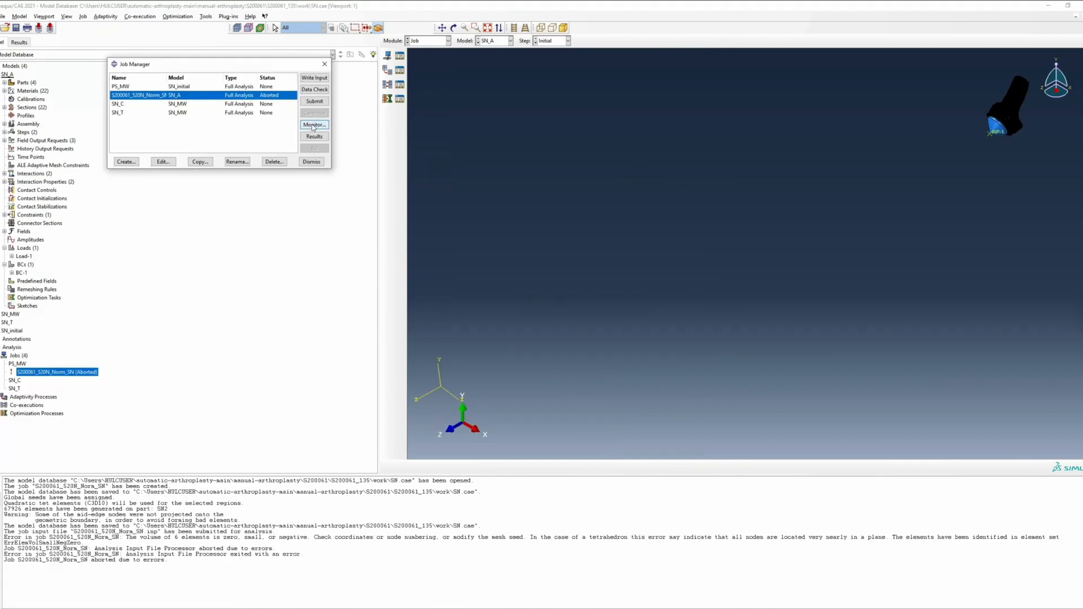
Step: Open the results of the aborted job and display only the element set ErrElemVolSmallNegZero
left_click(315, 136)
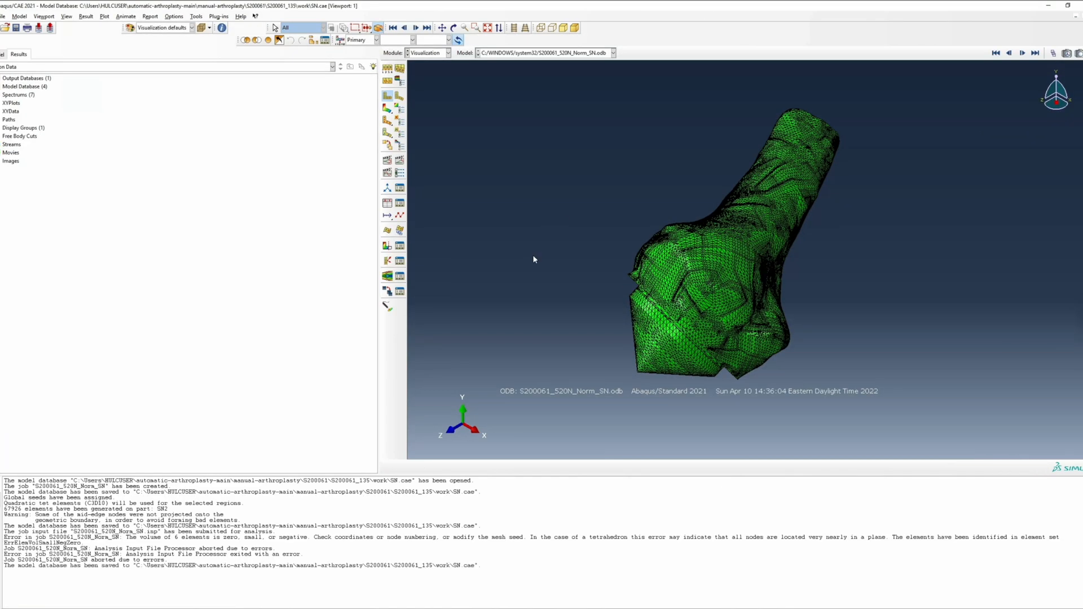
left_click(2, 78)
left_click(1, 86)
left_click(5, 136)
left_click(39, 161)
right_click(56, 161)
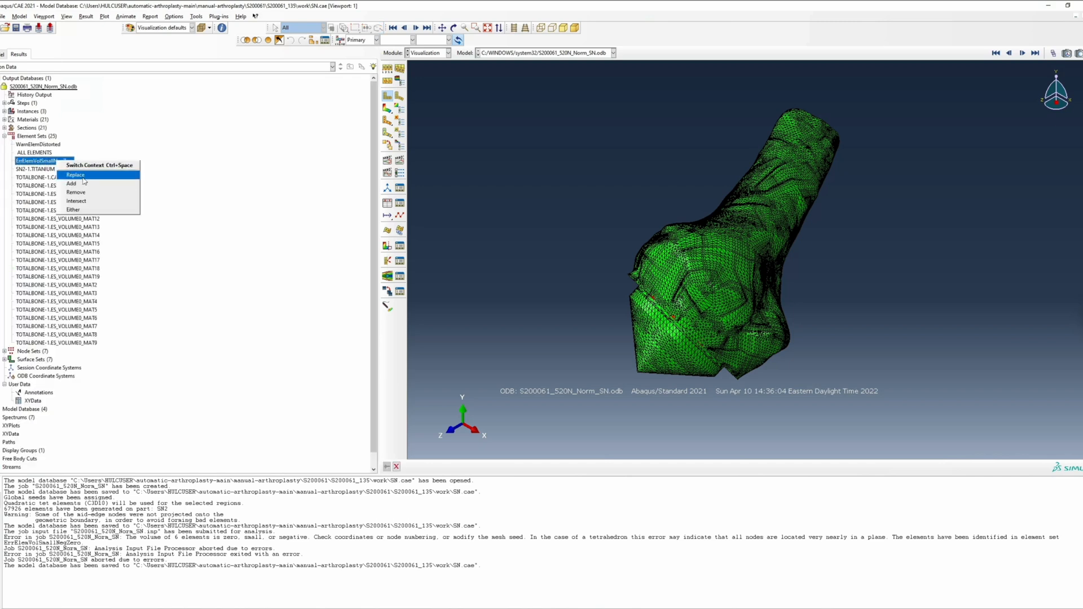
left_click(83, 175)
Step: Query the active elements in the results view to list the labels of the faulty elements
left_click(195, 16)
left_click(265, 53)
left_click(143, 100)
left_click(56, 344)
left_click(252, 55)
left_click(196, 16)
left_click(210, 83)
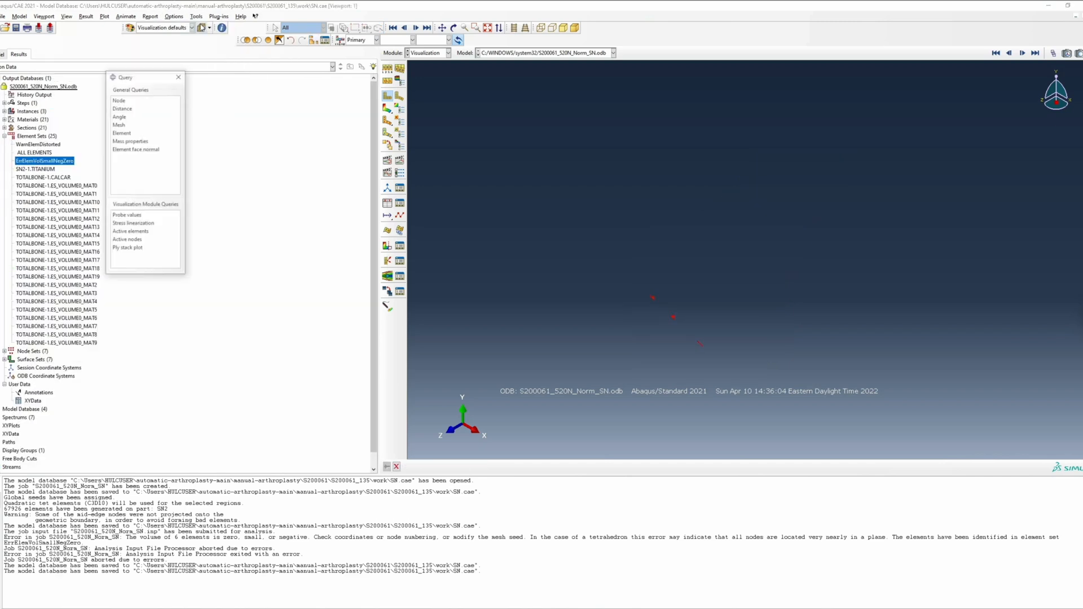
left_click(133, 232)
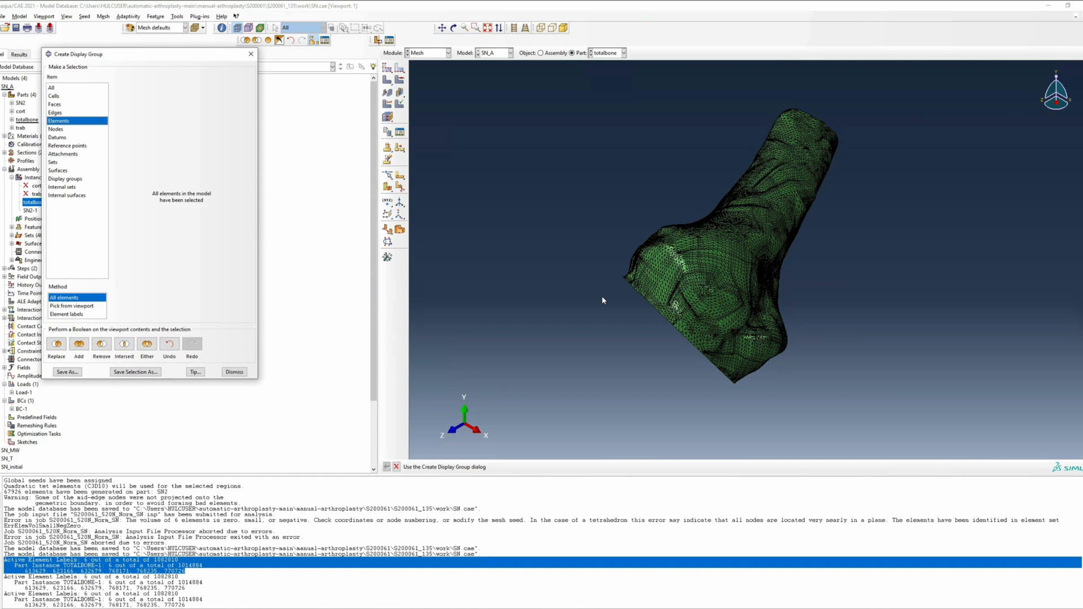
Step: Create a display group named volzero on totalbone from element labels 613629, 623166, 632679, 768171, 768235 and 770726, and show only it
type("629")
key("Return")
type("623166")
key("Return")
type("632679")
key("Return")
type("768171")
key("Return")
type("768235")
key("Return")
type("77072")
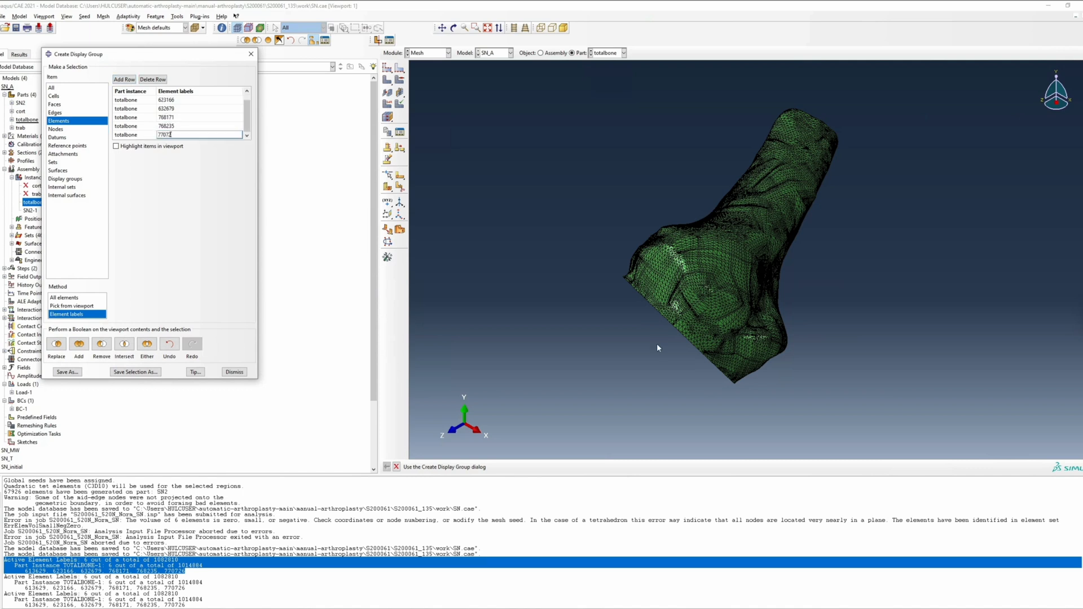
type("6volzero")
key("Return")
key("Escape")
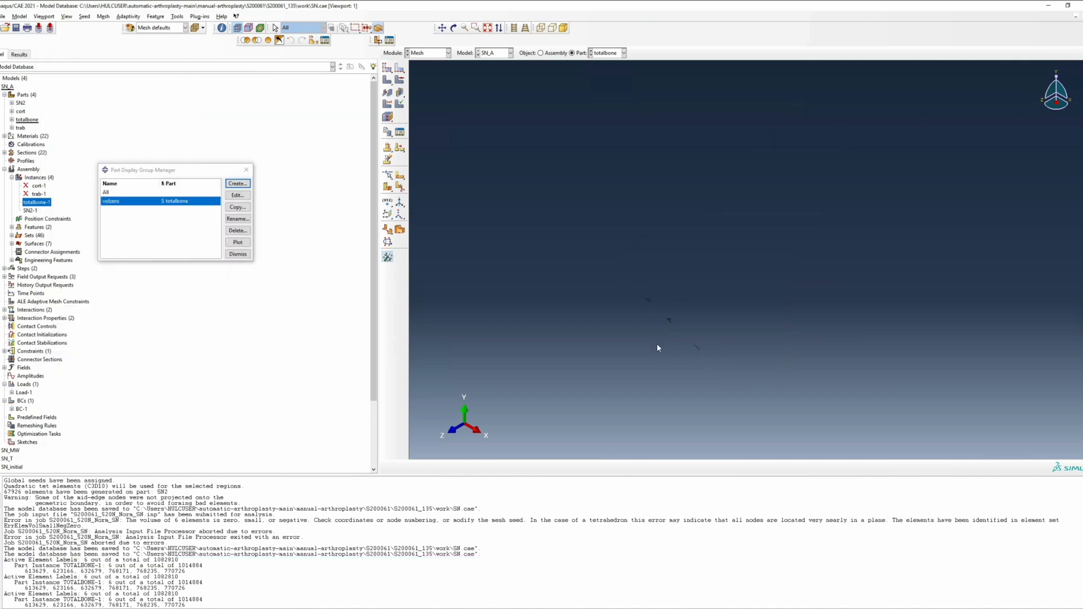
middle_click(657, 343)
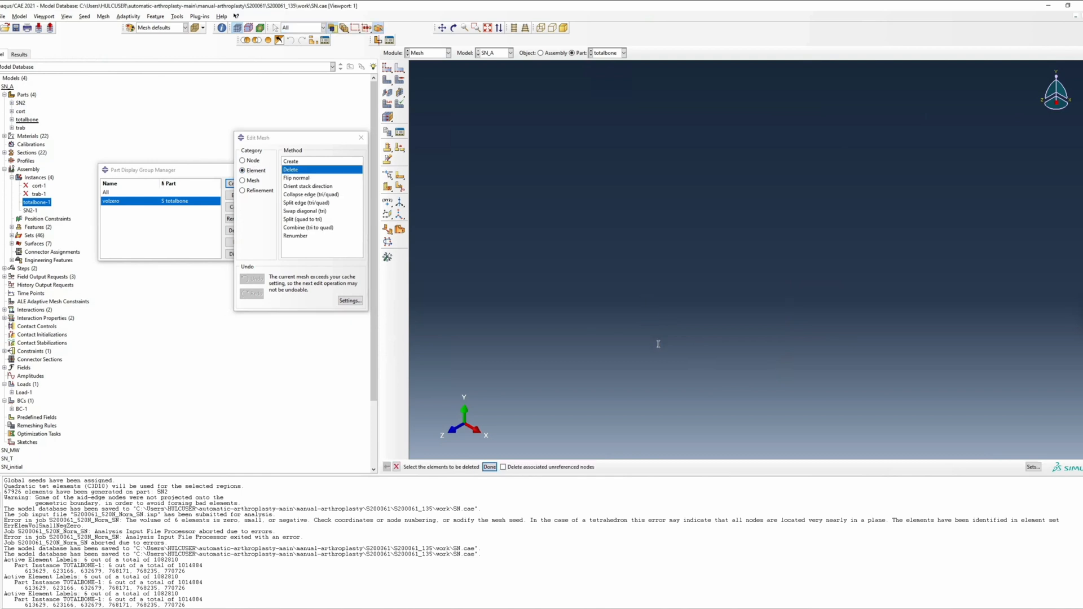
Step: Finish deleting the volzero elements from the totalbone mesh and save the model database
middle_click(656, 344)
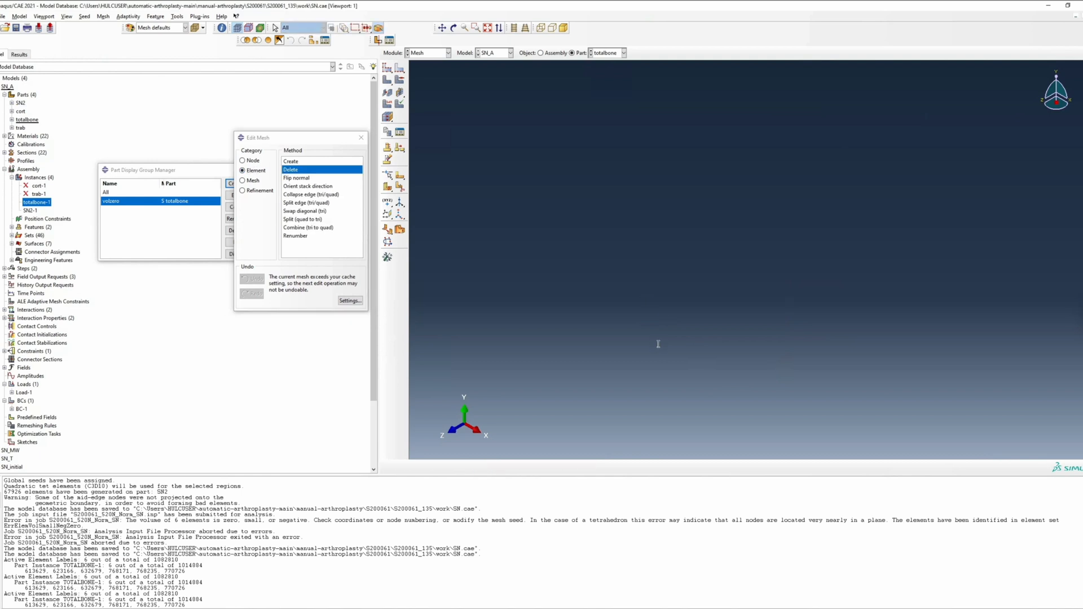
middle_click(657, 348)
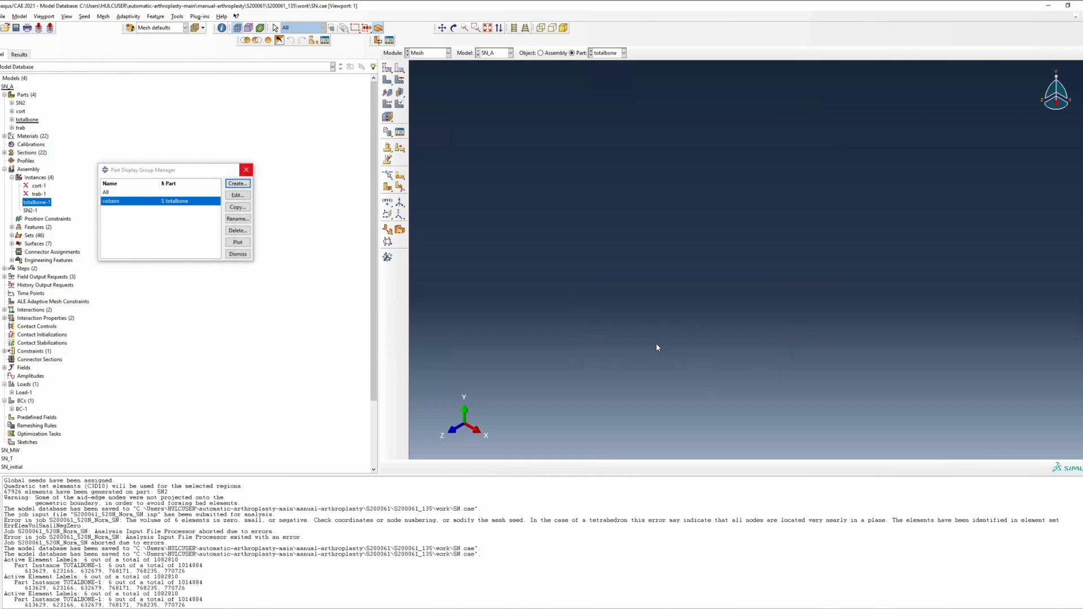
key("Escape")
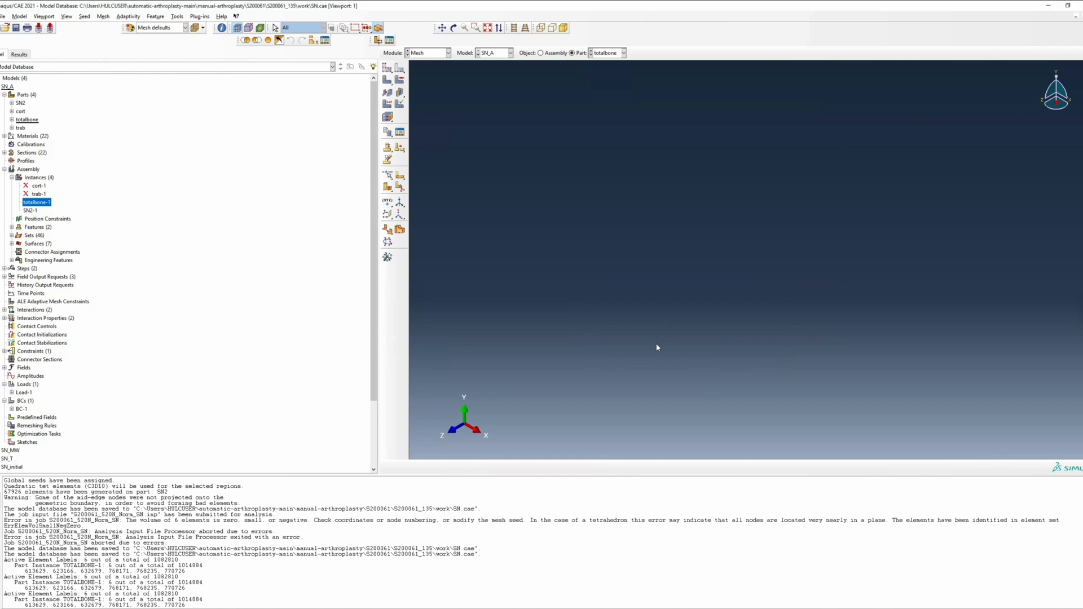
key("ctrl+s")
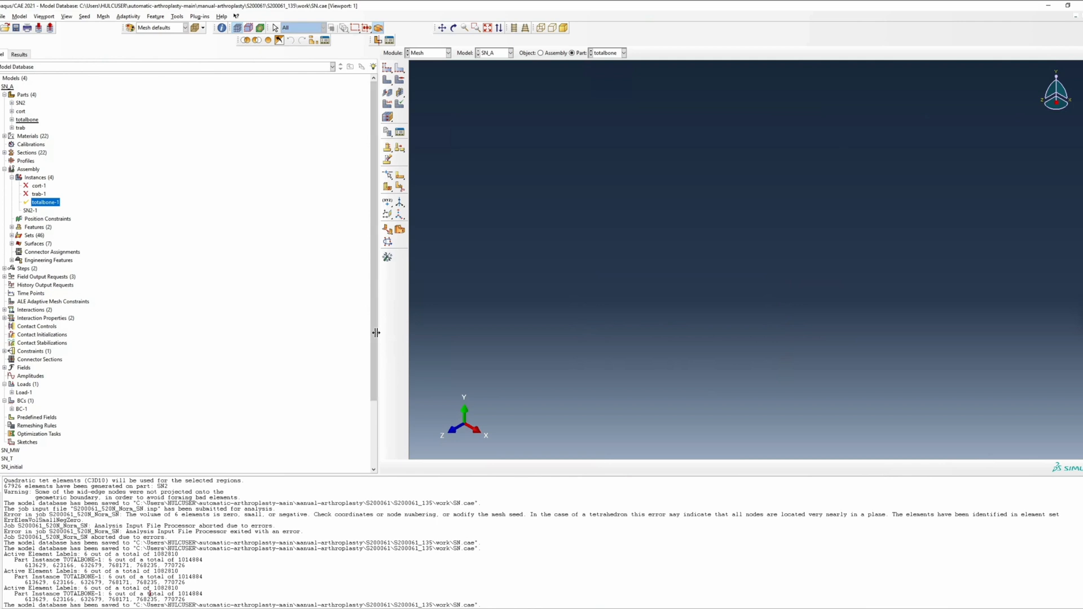
Step: Rerun the data check on the job S200061_520N_Norm_SN with the edited mesh, overwriting the existing job files
scroll(377, 336, "down", 3)
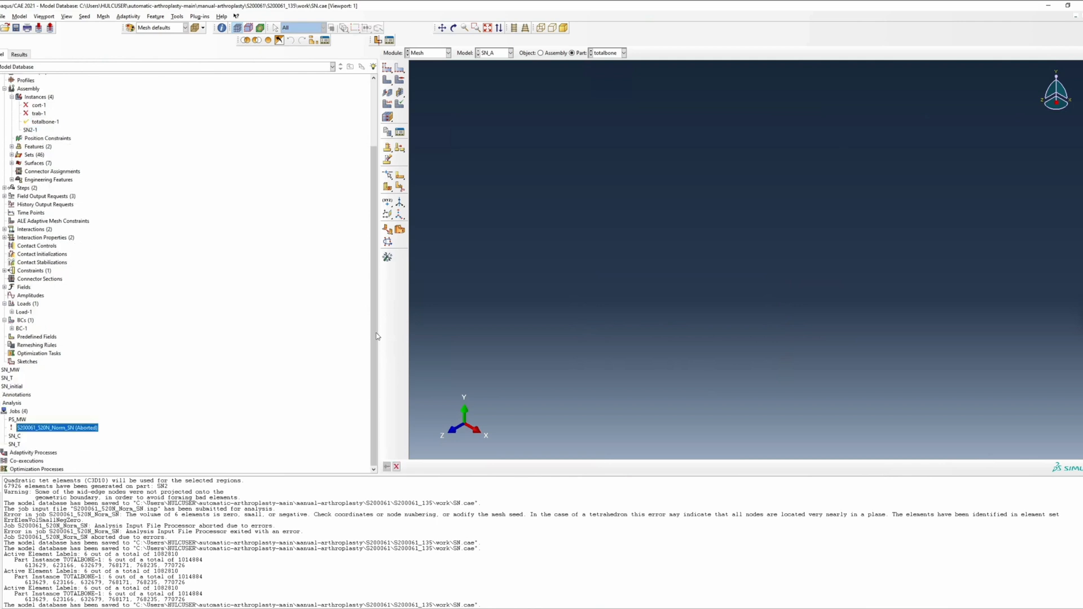
right_click(75, 428)
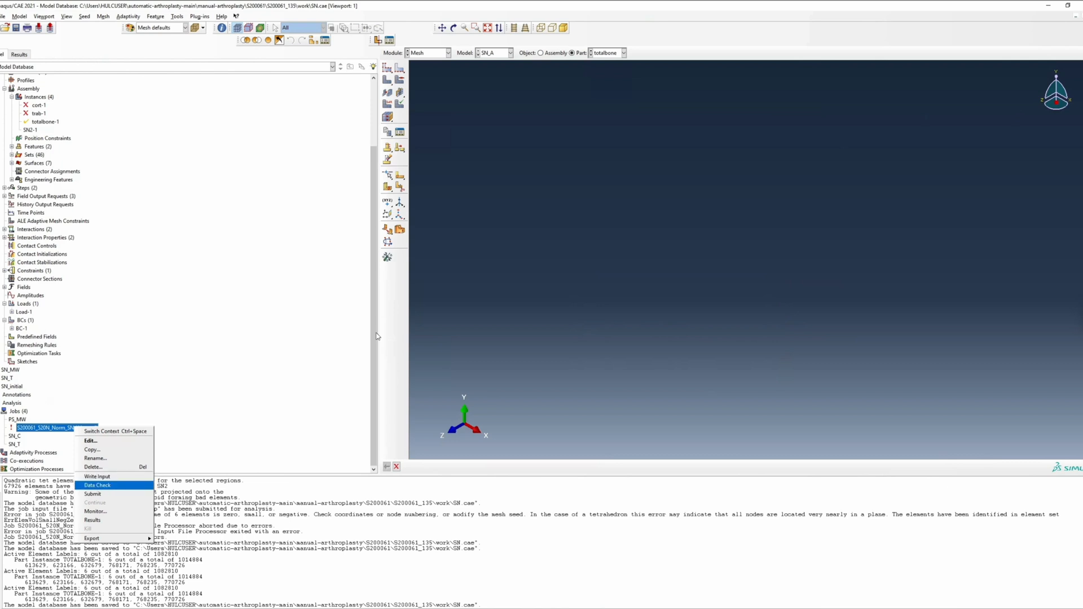
key("Return")
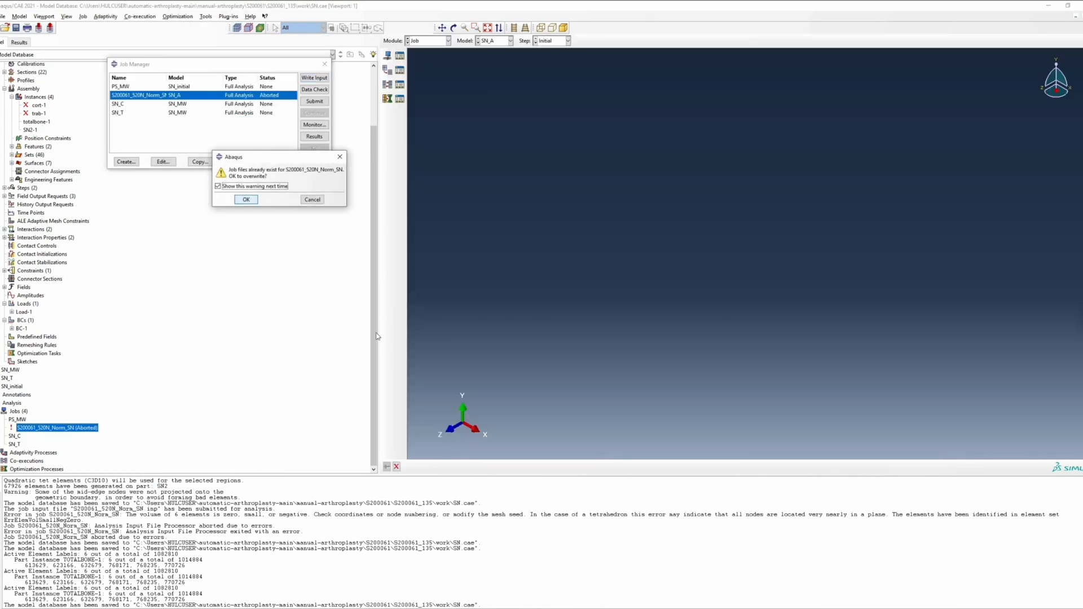
key("Return")
key("Left")
key("Return")
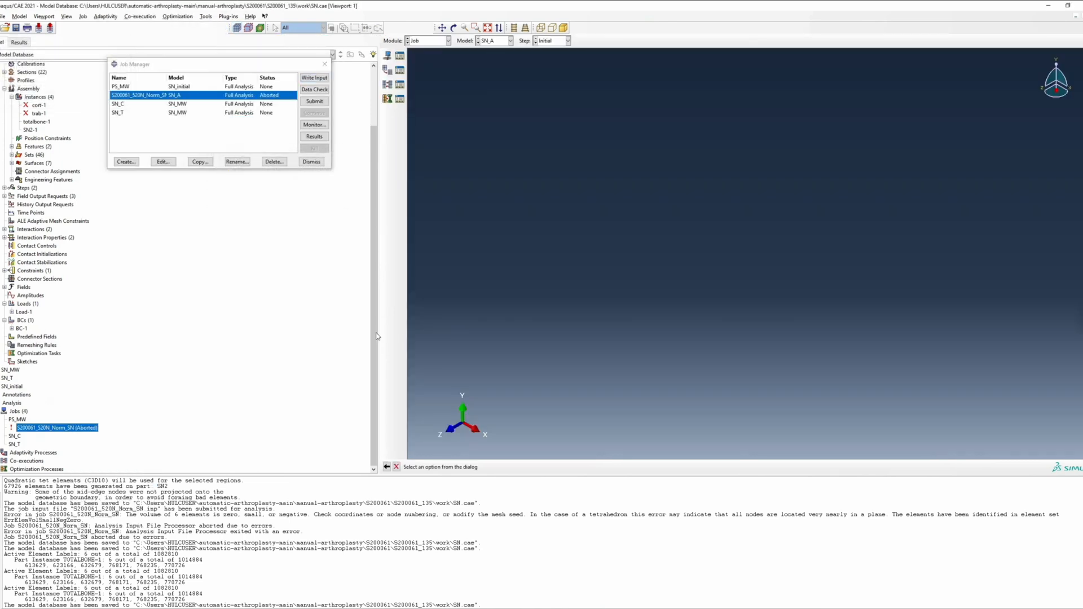